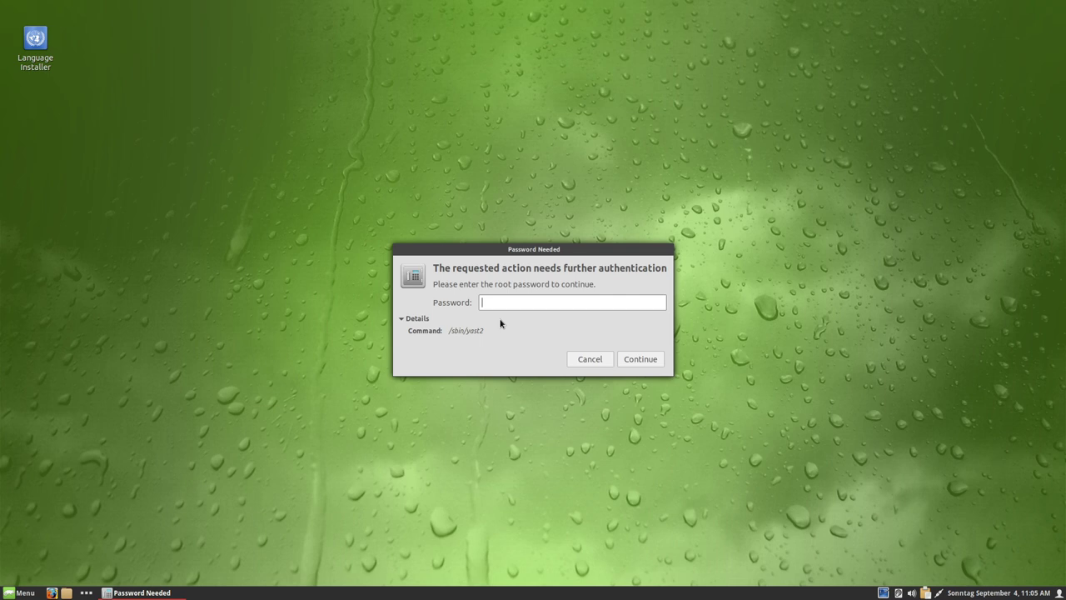
- Search the application menu for 'term' and launch the Terminal
{"action": "left_click", "coordinate": [502, 333]}
{"action": "key", "text": "super"}
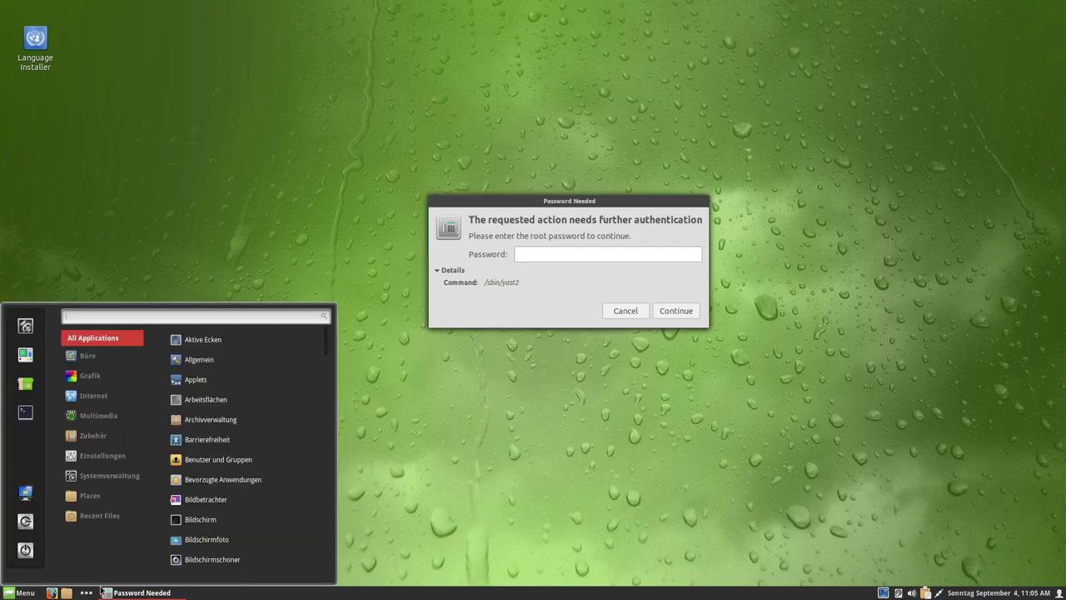
{"action": "type", "text": "term"}
{"action": "key", "text": "Return"}
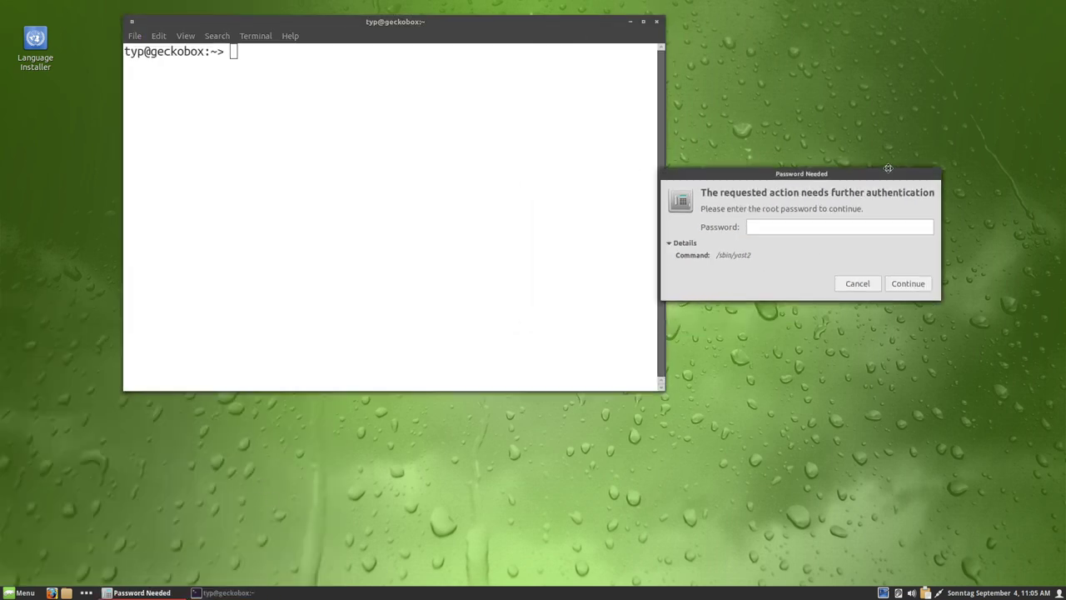
- Run 'sudo /sbin/yast2' and submit the sudo password
{"action": "type", "text": "sudo /sbin/yast2d"}
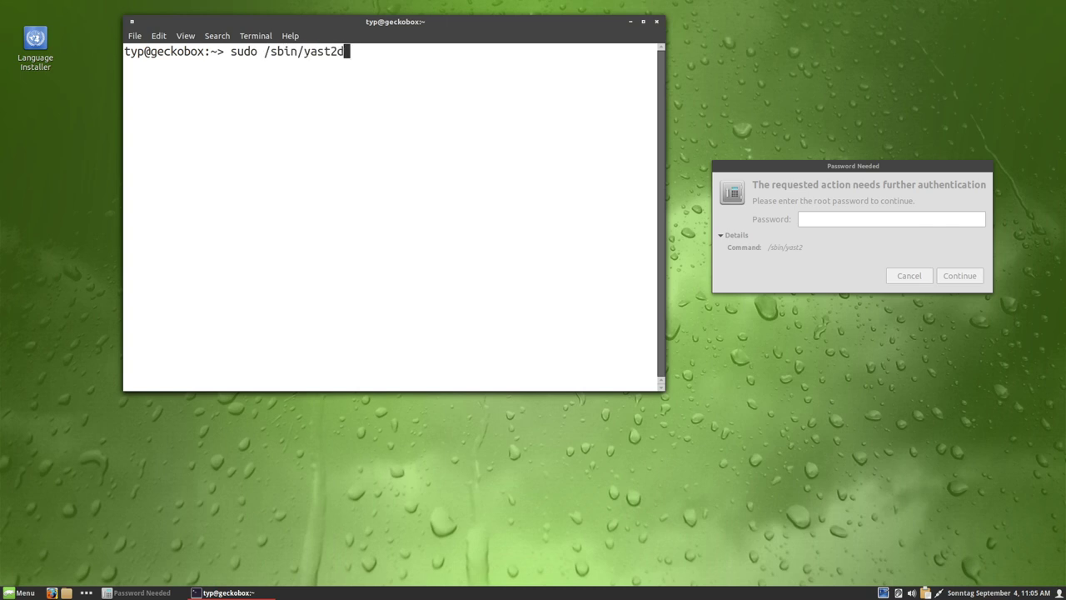
{"action": "key", "text": "BackSpace"}
{"action": "key", "text": "Return"}
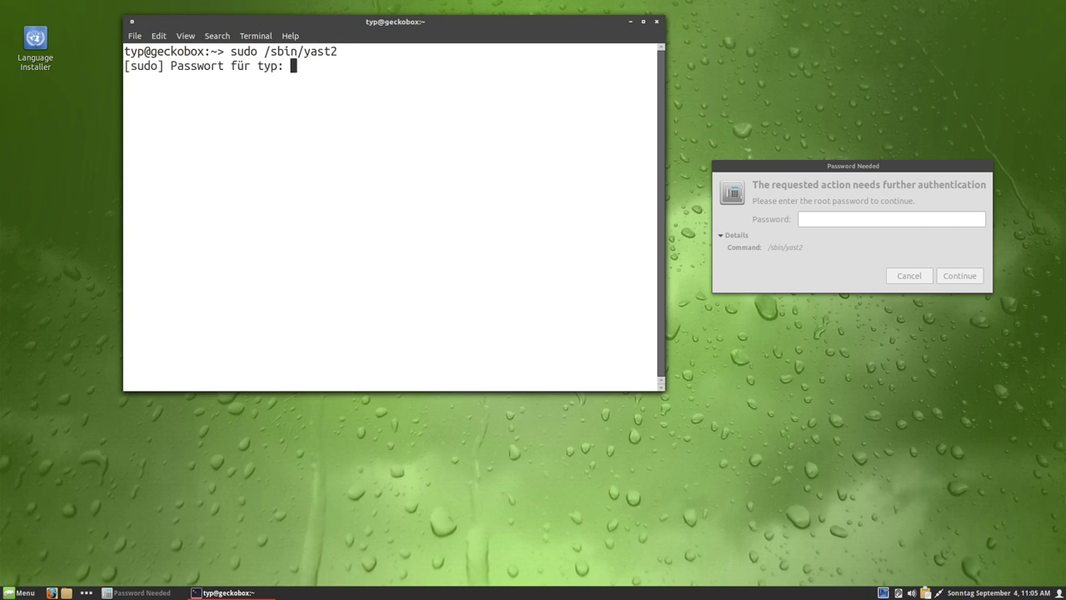
{"action": "key", "text": "Return"}
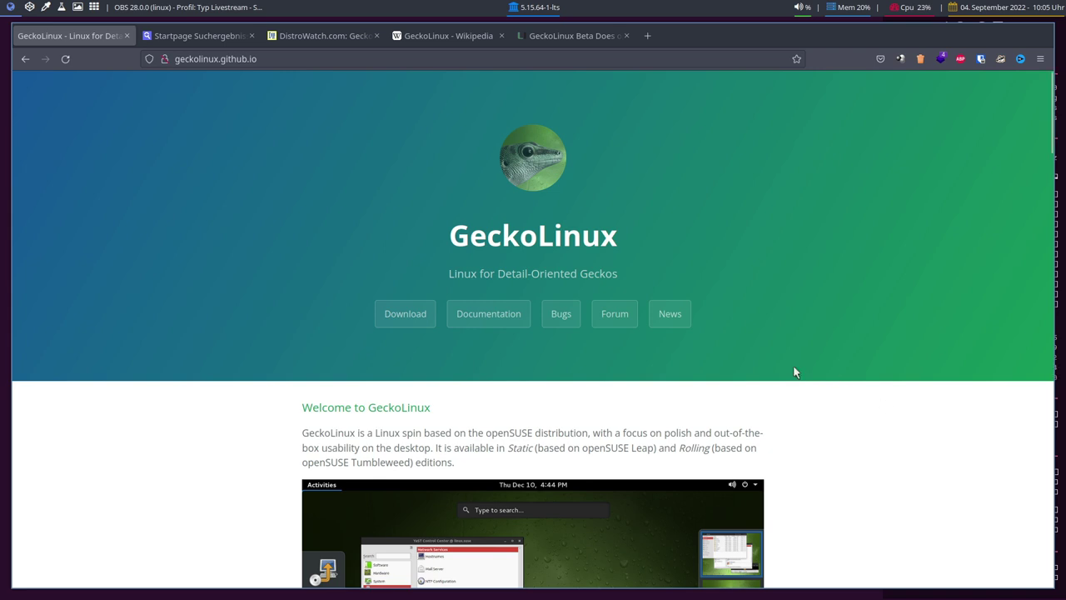
{"action": "left_click", "coordinate": [299, 35]}
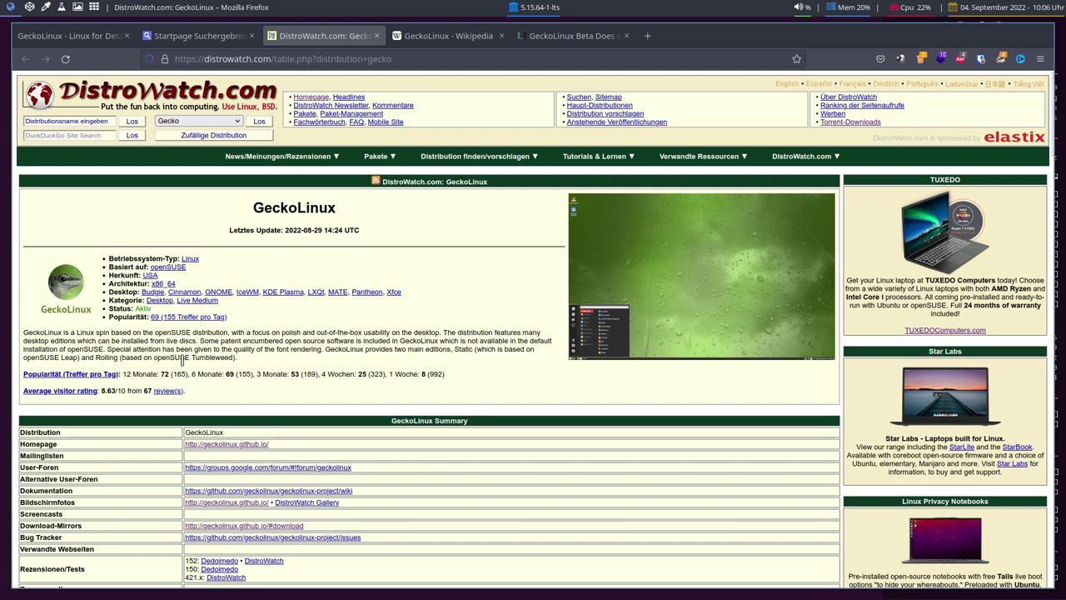
{"action": "scroll", "coordinate": [317, 373], "scroll_direction": "down", "scroll_amount": 5}
{"action": "scroll", "coordinate": [409, 383], "scroll_direction": "up", "scroll_amount": 5}
{"action": "scroll", "coordinate": [447, 386], "scroll_direction": "down", "scroll_amount": 5}
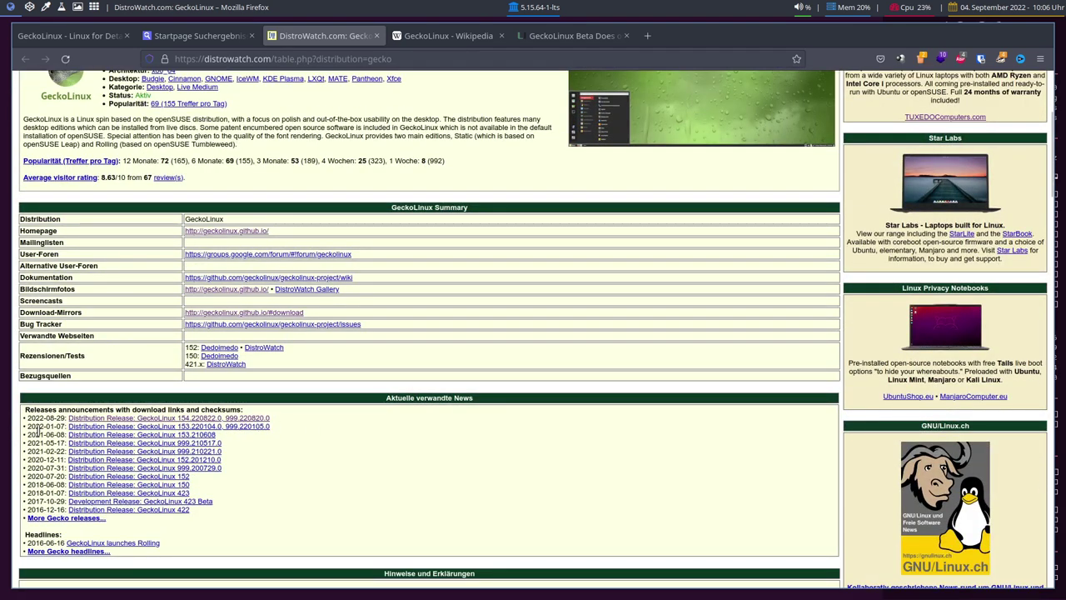
{"action": "scroll", "coordinate": [316, 445], "scroll_direction": "up", "scroll_amount": 5}
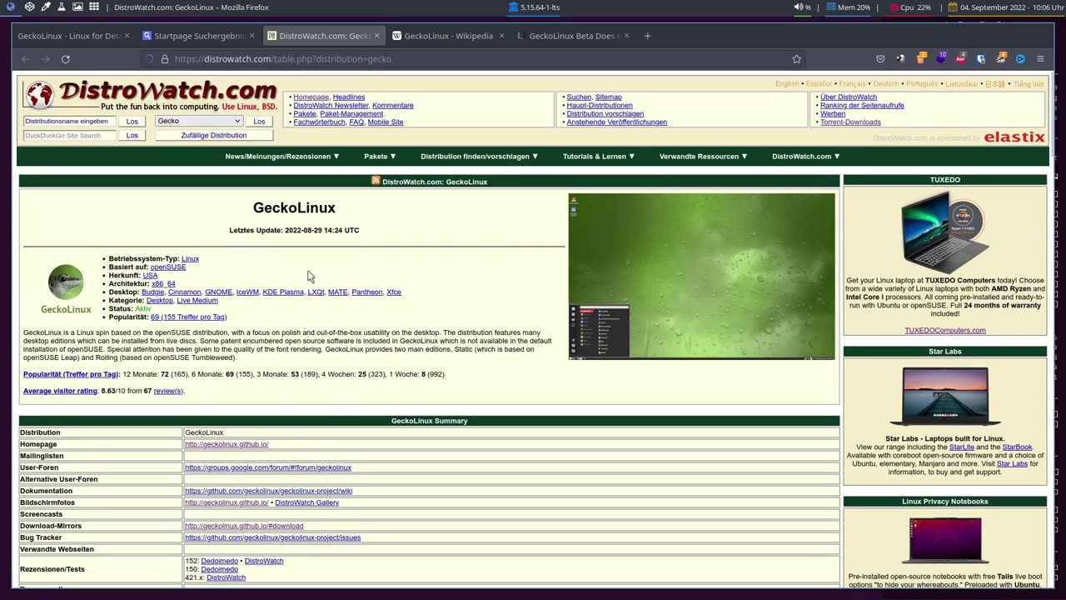
{"action": "key", "text": "ctrl+1"}
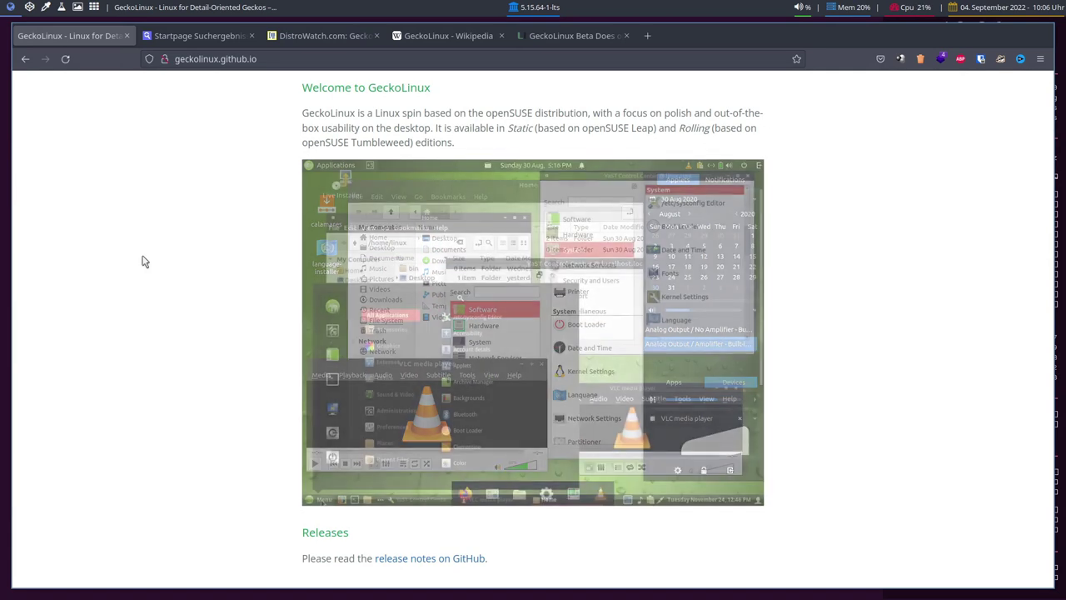
- Scroll through the GeckoLinux feature list
{"action": "scroll", "coordinate": [143, 263], "scroll_direction": "down", "scroll_amount": 5}
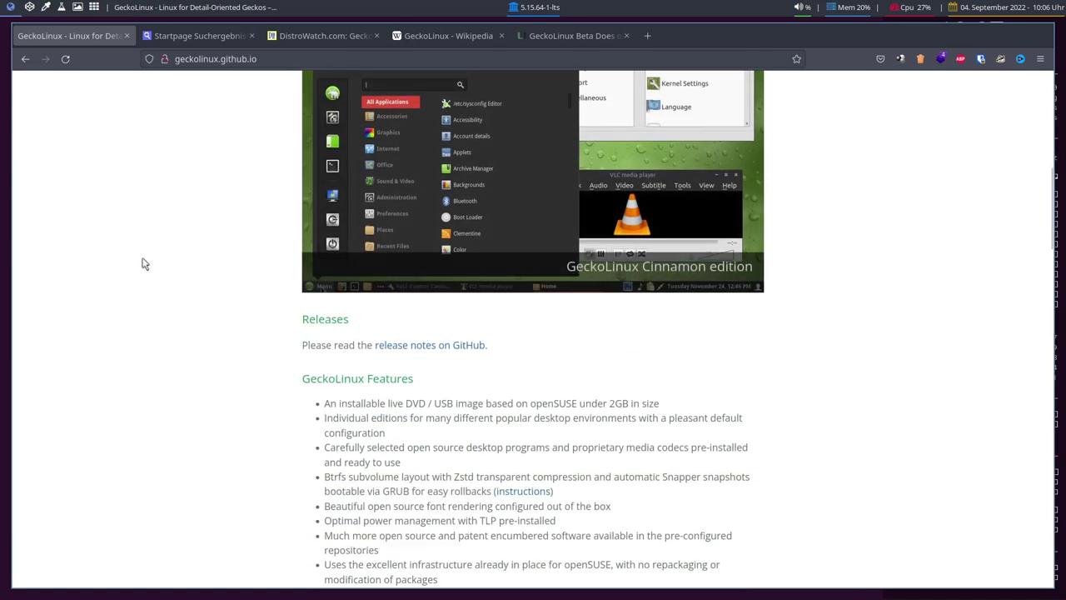
{"action": "scroll", "coordinate": [143, 263], "scroll_direction": "down", "scroll_amount": 5}
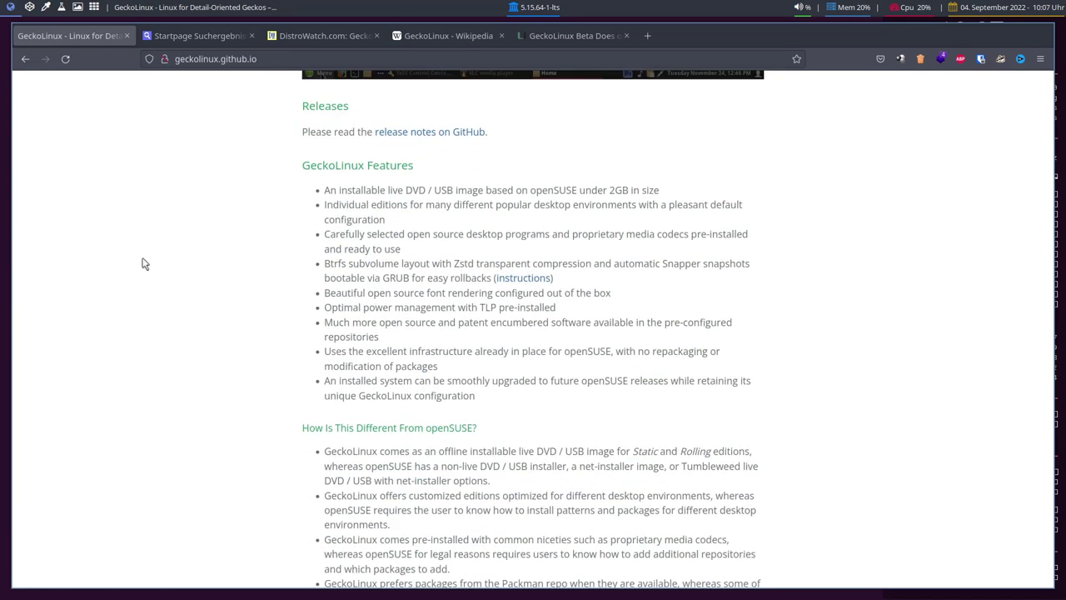
{"action": "scroll", "coordinate": [143, 263], "scroll_direction": "down", "scroll_amount": 3}
{"action": "scroll", "coordinate": [143, 263], "scroll_direction": "down", "scroll_amount": 5}
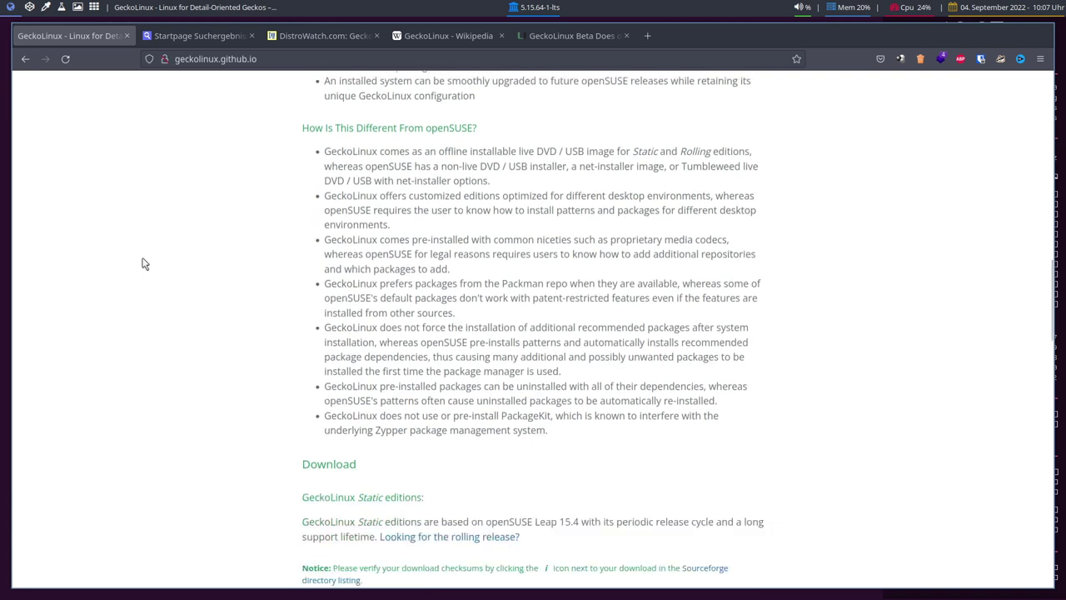
{"action": "scroll", "coordinate": [144, 263], "scroll_direction": "up", "scroll_amount": 3}
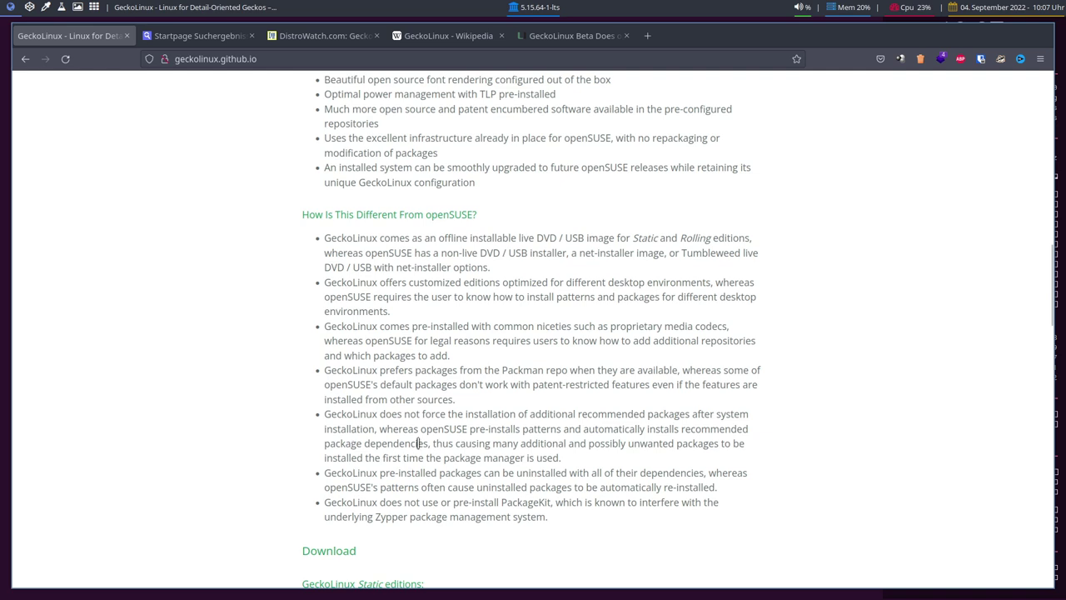
- Highlight 'Packman' in the list, then switch to the LinuxInsider review tab
{"action": "double_click", "coordinate": [521, 371]}
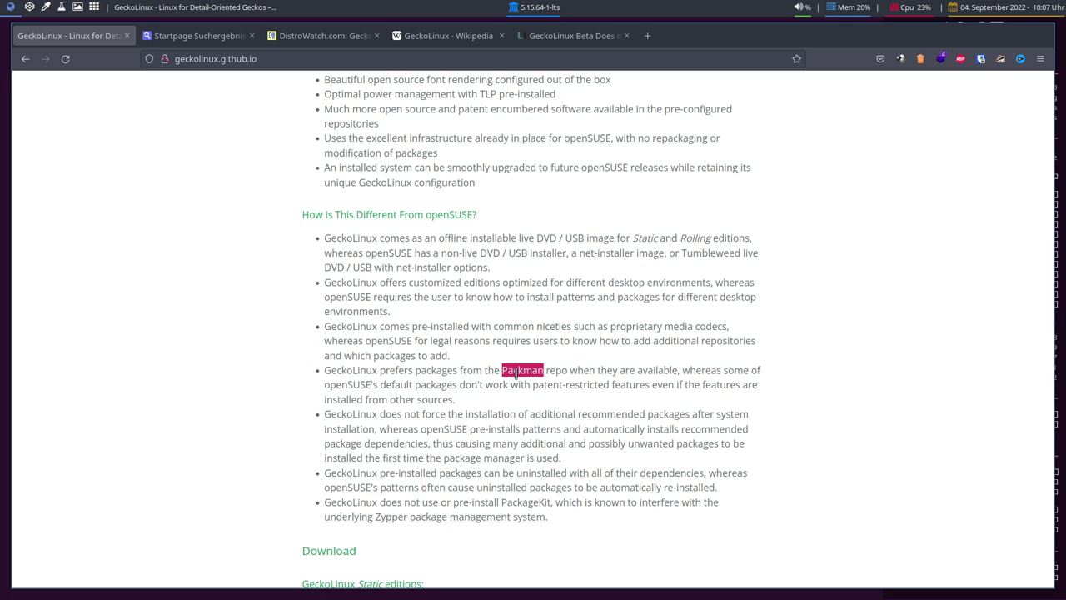
{"action": "left_click", "coordinate": [498, 368]}
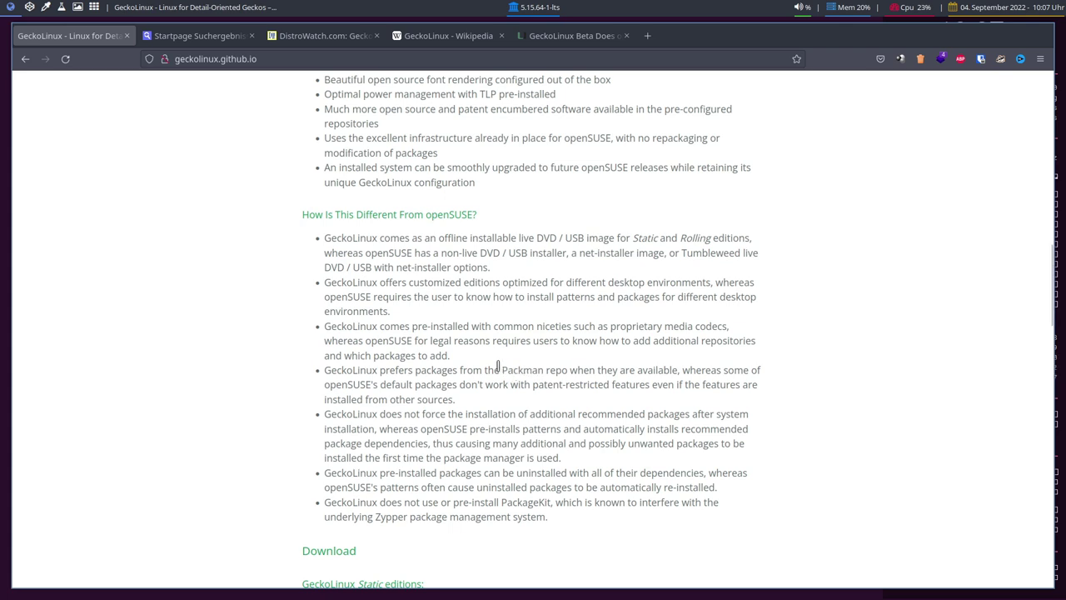
{"action": "scroll", "coordinate": [498, 367], "scroll_direction": "up", "scroll_amount": 3}
{"action": "left_click", "coordinate": [538, 36]}
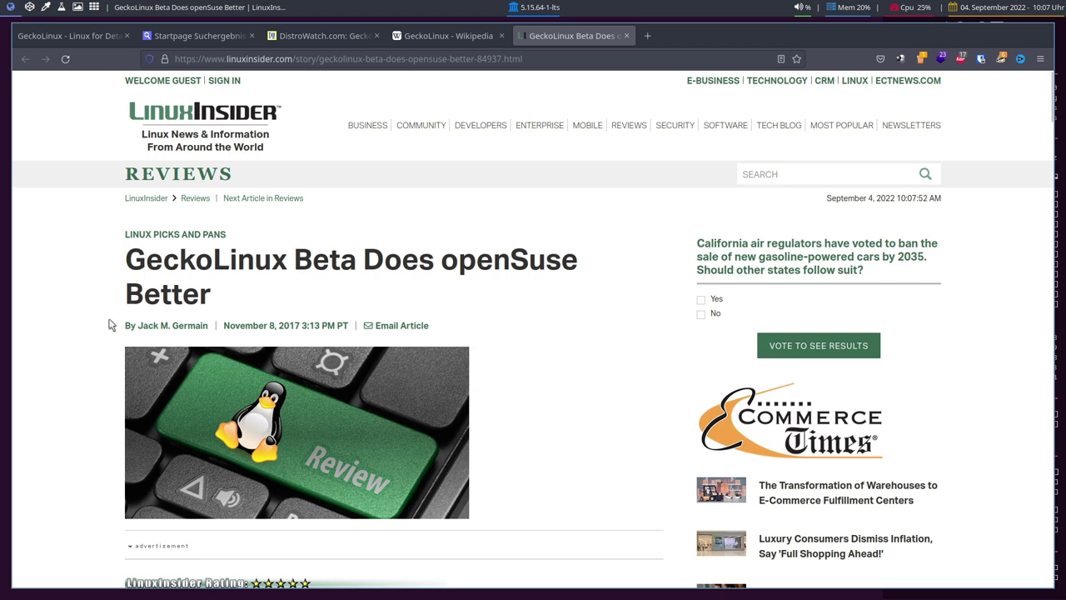
- Read through the LinuxInsider article, then return to the GeckoLinux homepage tab
{"action": "scroll", "coordinate": [105, 330], "scroll_direction": "down", "scroll_amount": 3}
{"action": "scroll", "coordinate": [100, 335], "scroll_direction": "up", "scroll_amount": 3}
{"action": "scroll", "coordinate": [100, 337], "scroll_direction": "down", "scroll_amount": 3}
{"action": "scroll", "coordinate": [100, 337], "scroll_direction": "up", "scroll_amount": 3}
{"action": "scroll", "coordinate": [100, 338], "scroll_direction": "down", "scroll_amount": 4}
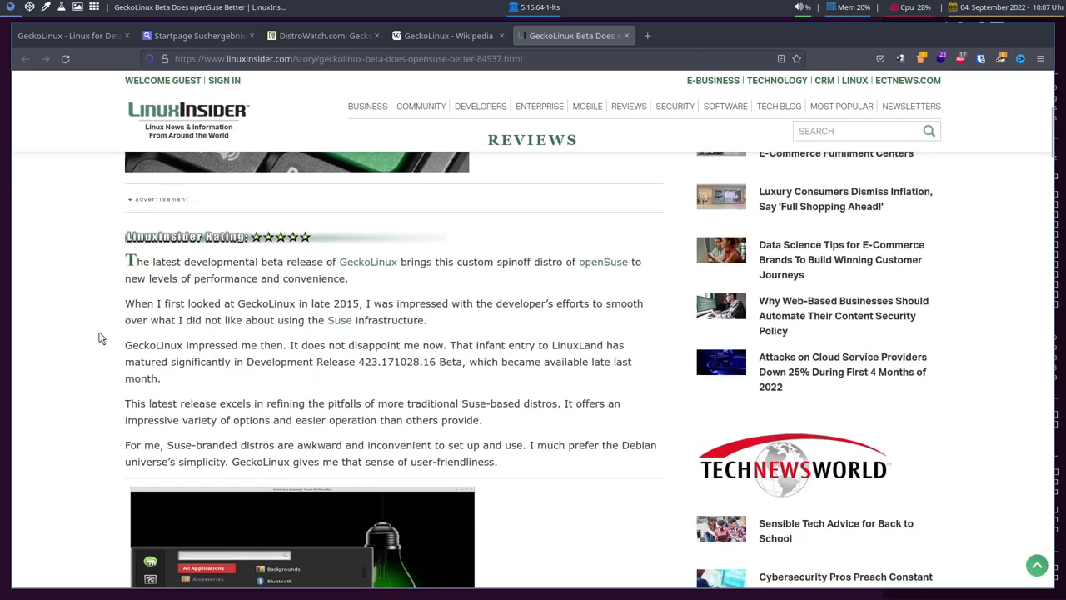
{"action": "scroll", "coordinate": [100, 337], "scroll_direction": "down", "scroll_amount": 6}
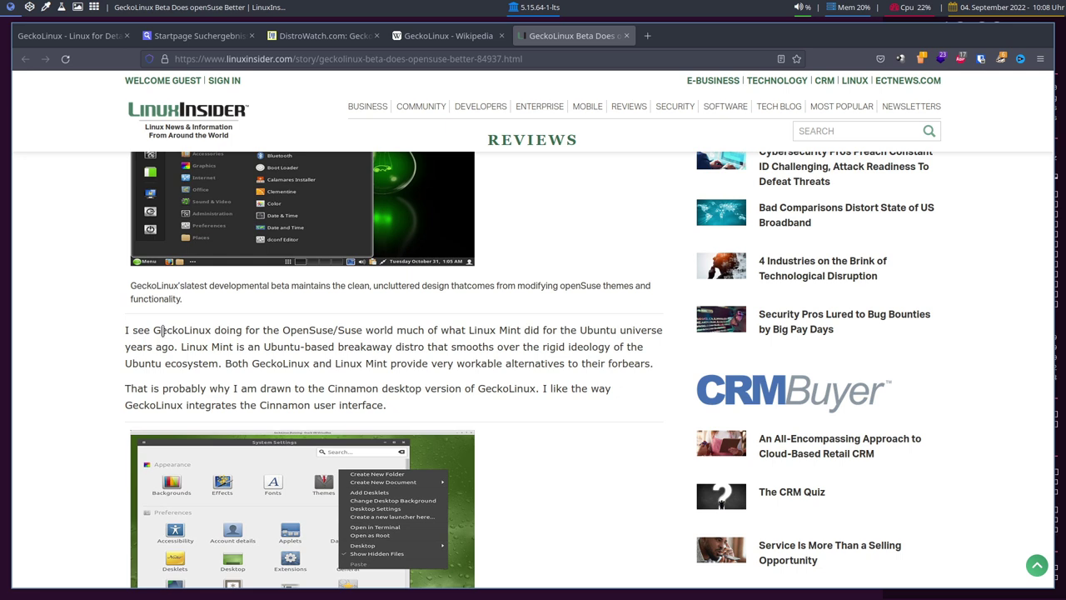
{"action": "key", "text": "ctrl+Tab"}
{"action": "scroll", "coordinate": [117, 284], "scroll_direction": "up", "scroll_amount": 10}
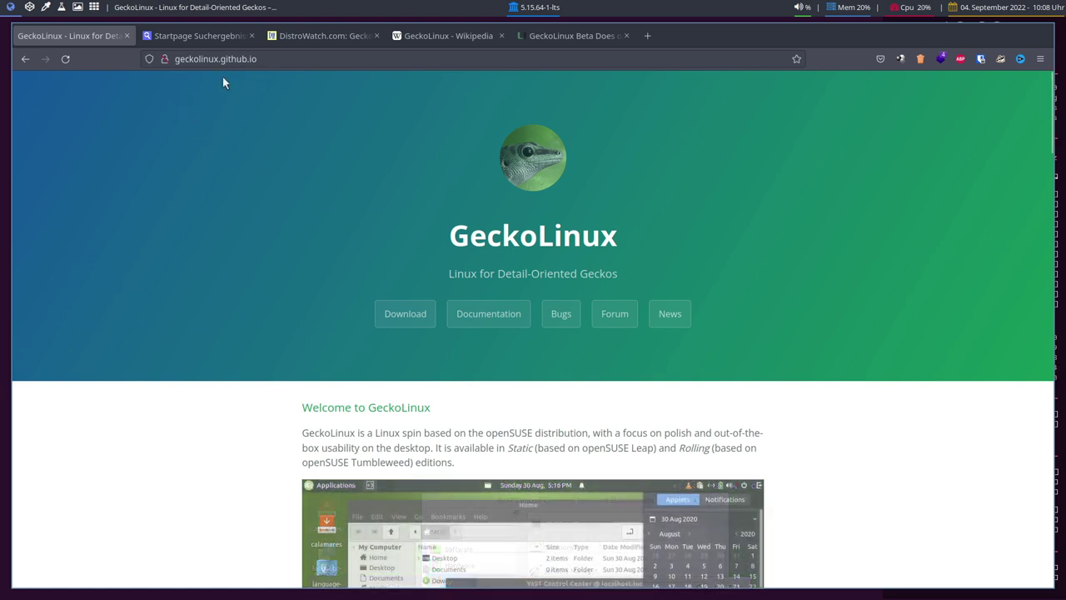
- Jump to the GeckoLinux download section and highlight 'Static' in its description
{"action": "scroll", "coordinate": [821, 253], "scroll_direction": "down", "scroll_amount": 10}
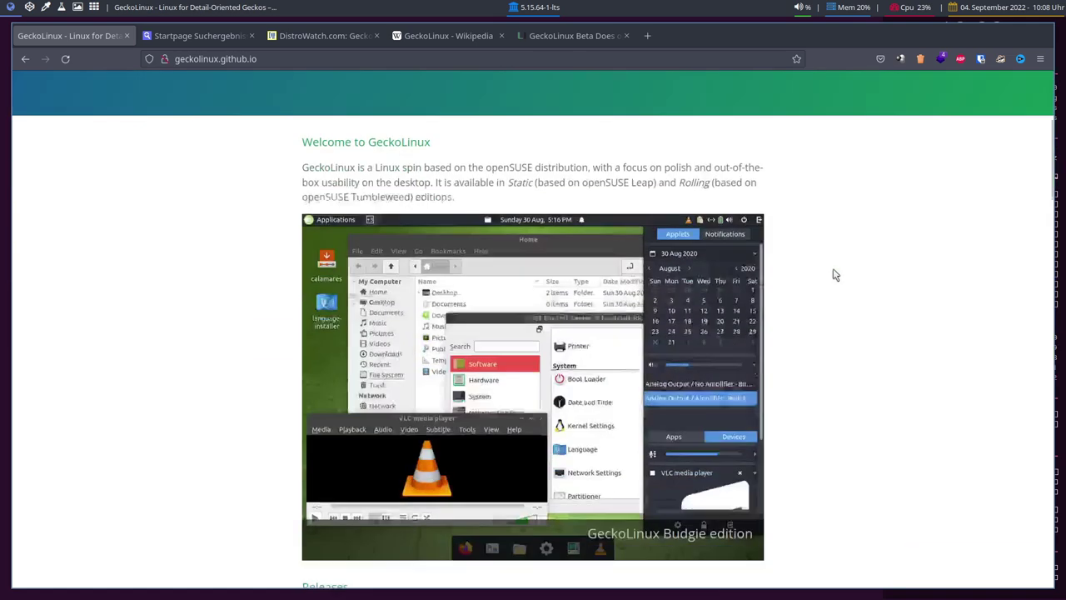
{"action": "scroll", "coordinate": [823, 278], "scroll_direction": "up", "scroll_amount": 10}
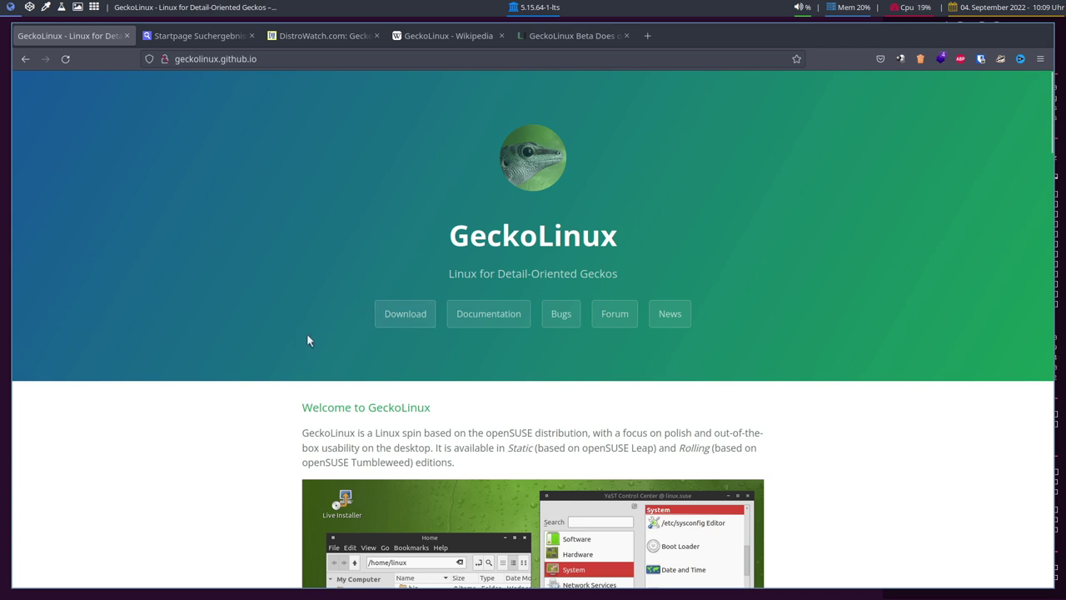
{"action": "left_click", "coordinate": [406, 313]}
{"action": "scroll", "coordinate": [245, 362], "scroll_direction": "up", "scroll_amount": 2}
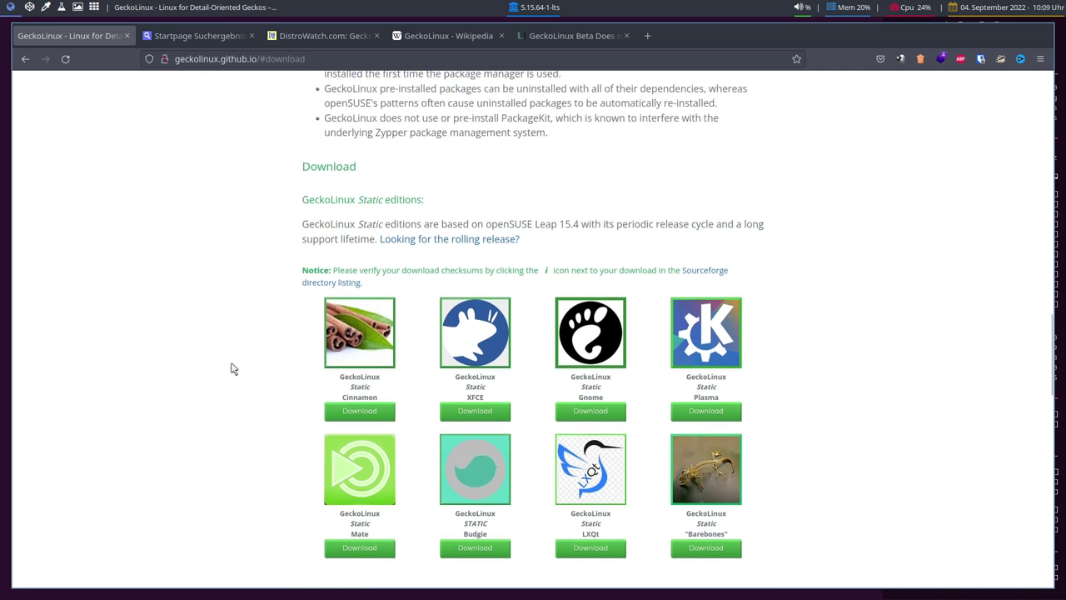
{"action": "scroll", "coordinate": [234, 369], "scroll_direction": "down", "scroll_amount": 2}
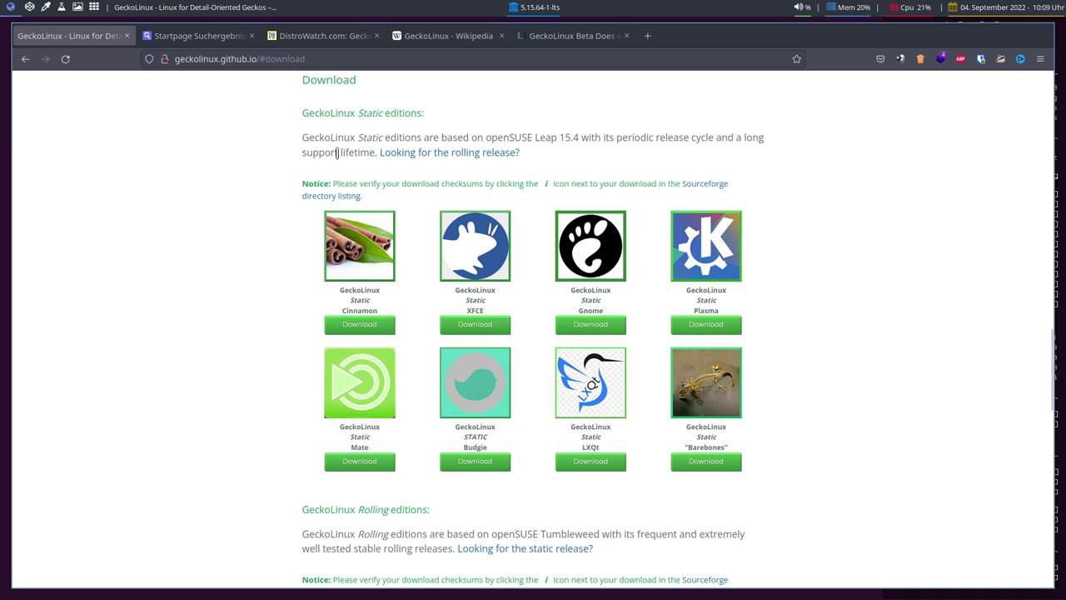
{"action": "double_click", "coordinate": [366, 137]}
{"action": "left_click", "coordinate": [255, 187]}
- Browse the Static and Rolling editions and download the Rolling Pantheon edition
{"action": "scroll", "coordinate": [300, 171], "scroll_direction": "down", "scroll_amount": 2}
{"action": "scroll", "coordinate": [302, 171], "scroll_direction": "down", "scroll_amount": 3}
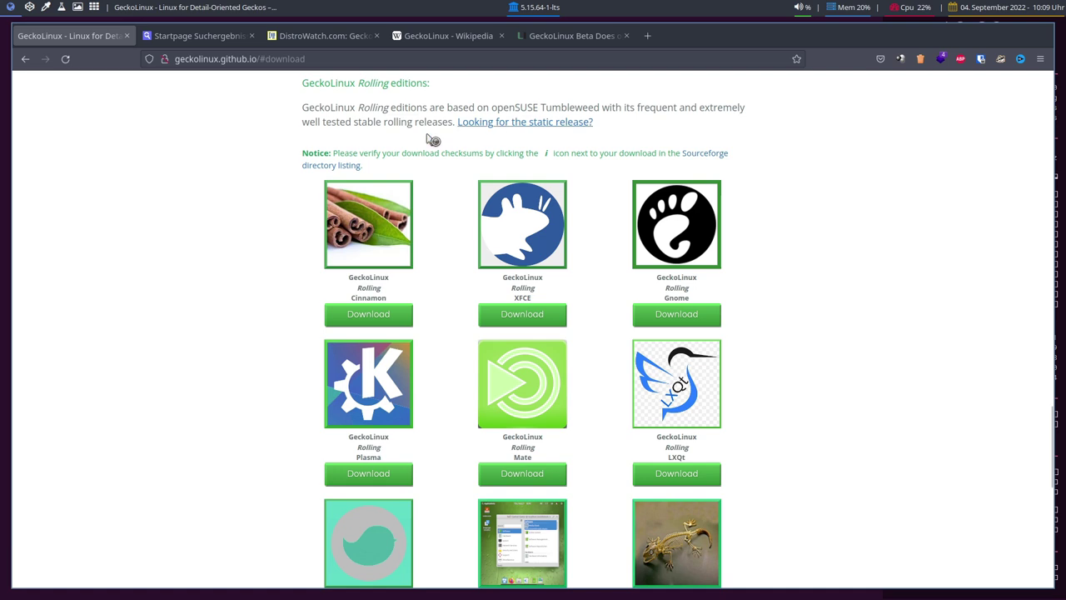
{"action": "scroll", "coordinate": [231, 255], "scroll_direction": "down", "scroll_amount": 1}
{"action": "scroll", "coordinate": [232, 255], "scroll_direction": "up", "scroll_amount": 3}
{"action": "scroll", "coordinate": [232, 254], "scroll_direction": "down", "scroll_amount": 3}
{"action": "scroll", "coordinate": [358, 383], "scroll_direction": "up", "scroll_amount": 9}
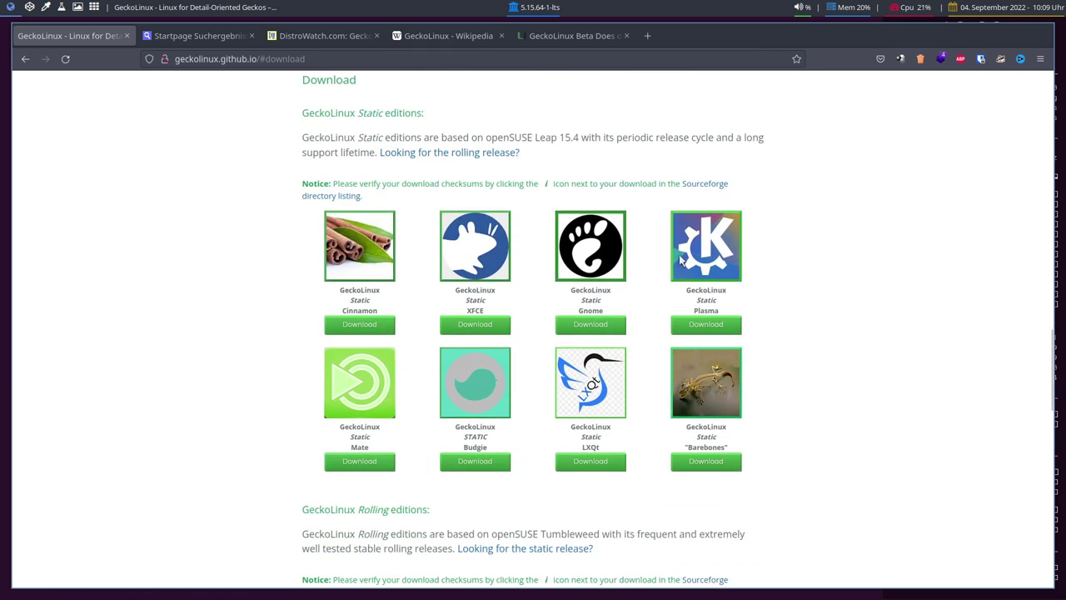
{"action": "scroll", "coordinate": [105, 397], "scroll_direction": "down", "scroll_amount": 3}
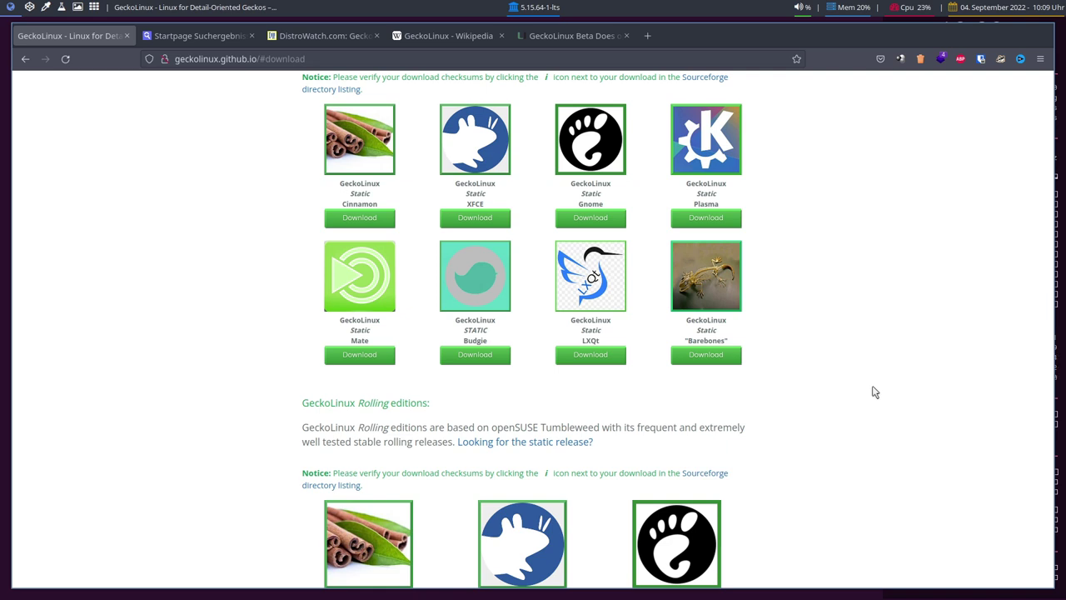
{"action": "scroll", "coordinate": [876, 308], "scroll_direction": "down", "scroll_amount": 4}
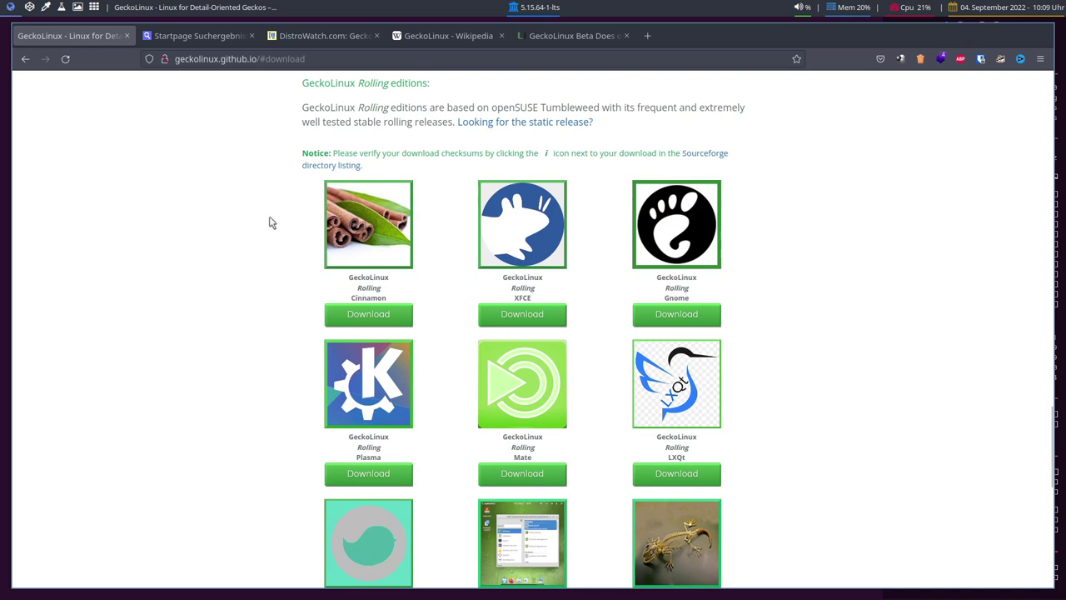
{"action": "scroll", "coordinate": [267, 274], "scroll_direction": "down", "scroll_amount": 2}
{"action": "left_click", "coordinate": [527, 525]}
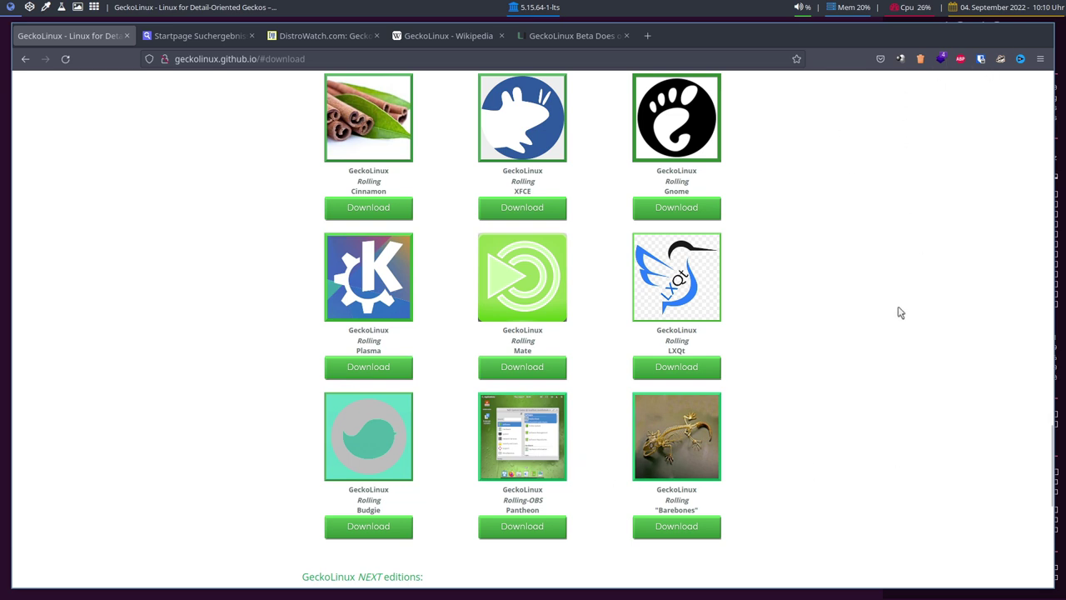
- Highlight 'Pantheon' under its thumbnail in the editions list
{"action": "scroll", "coordinate": [900, 311], "scroll_direction": "down", "scroll_amount": 5}
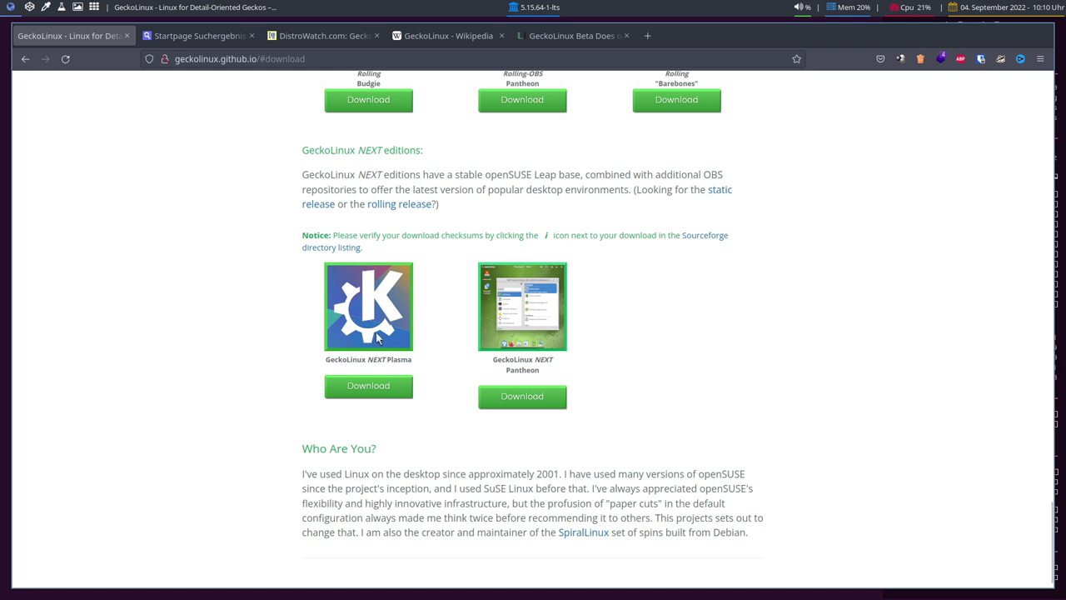
{"action": "double_click", "coordinate": [520, 373]}
{"action": "left_click", "coordinate": [459, 364]}
- Find the Static editions grid and download the Static Cinnamon edition
{"action": "scroll", "coordinate": [287, 467], "scroll_direction": "up", "scroll_amount": 10}
{"action": "scroll", "coordinate": [287, 466], "scroll_direction": "down", "scroll_amount": 3}
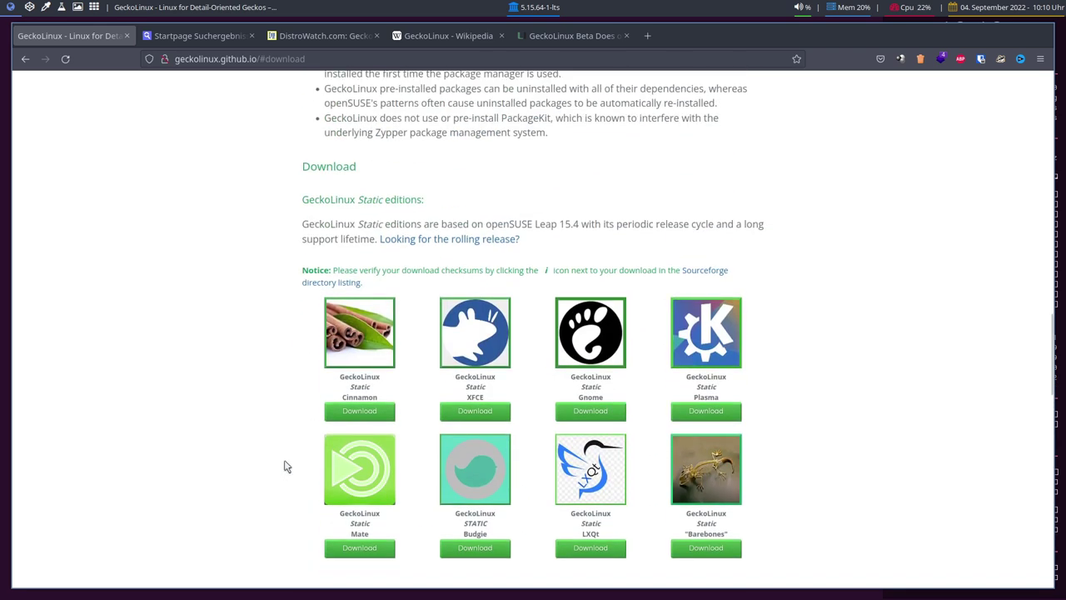
{"action": "scroll", "coordinate": [287, 466], "scroll_direction": "up", "scroll_amount": 3}
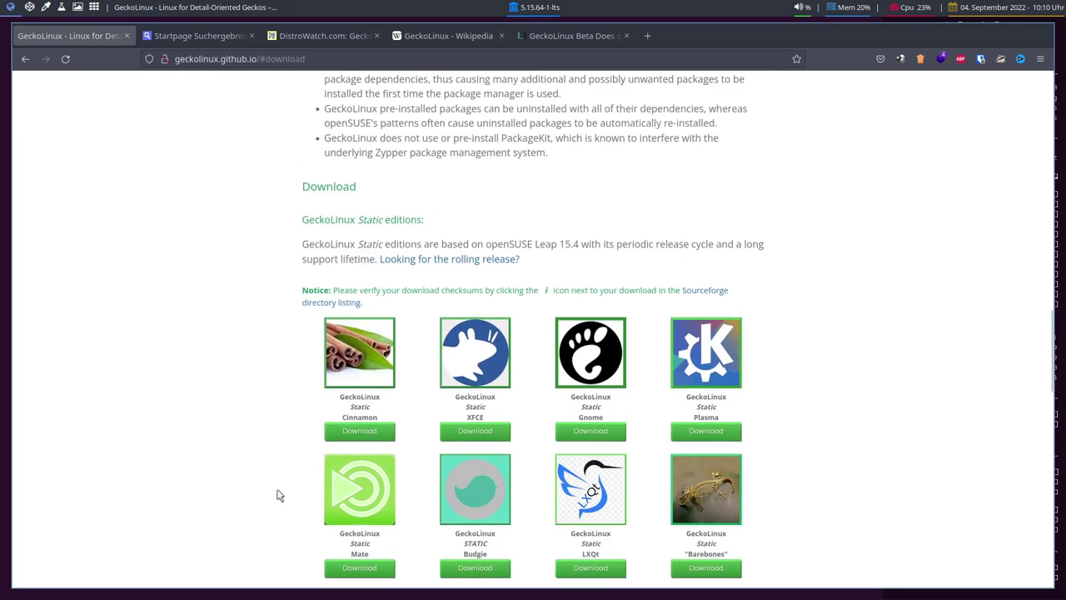
{"action": "scroll", "coordinate": [278, 415], "scroll_direction": "down", "scroll_amount": 3}
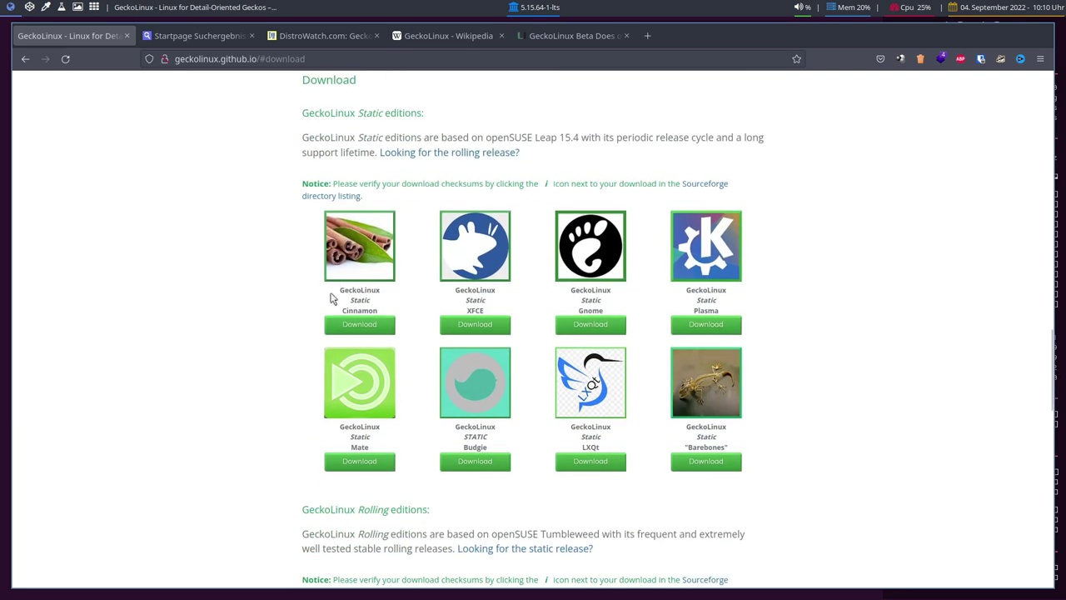
{"action": "scroll", "coordinate": [353, 183], "scroll_direction": "up", "scroll_amount": 10}
{"action": "scroll", "coordinate": [358, 233], "scroll_direction": "up", "scroll_amount": 8}
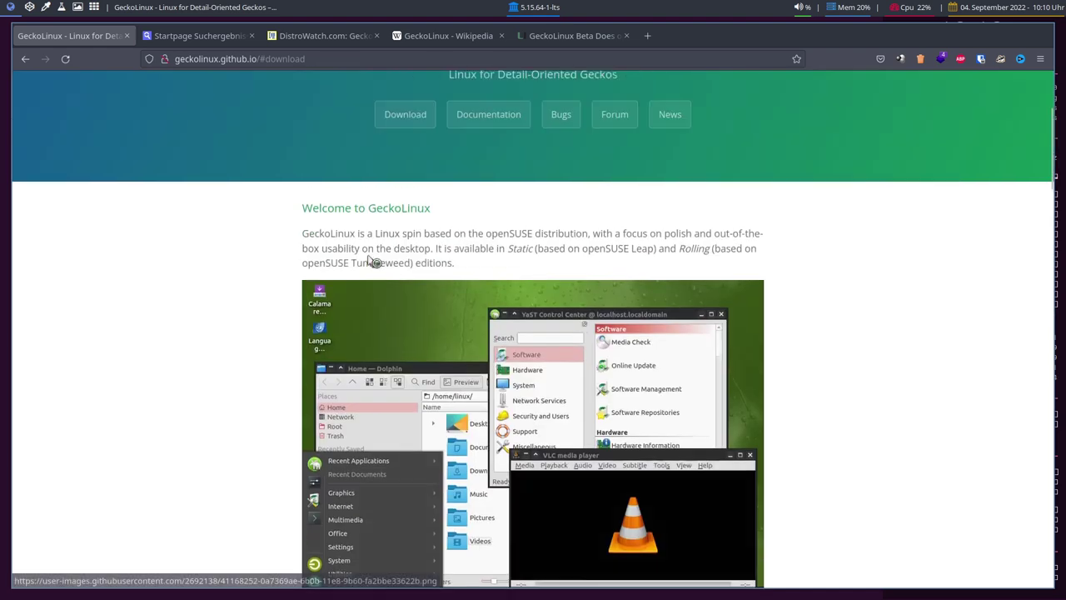
{"action": "scroll", "coordinate": [358, 300], "scroll_direction": "down", "scroll_amount": 2}
{"action": "scroll", "coordinate": [207, 408], "scroll_direction": "down", "scroll_amount": 10}
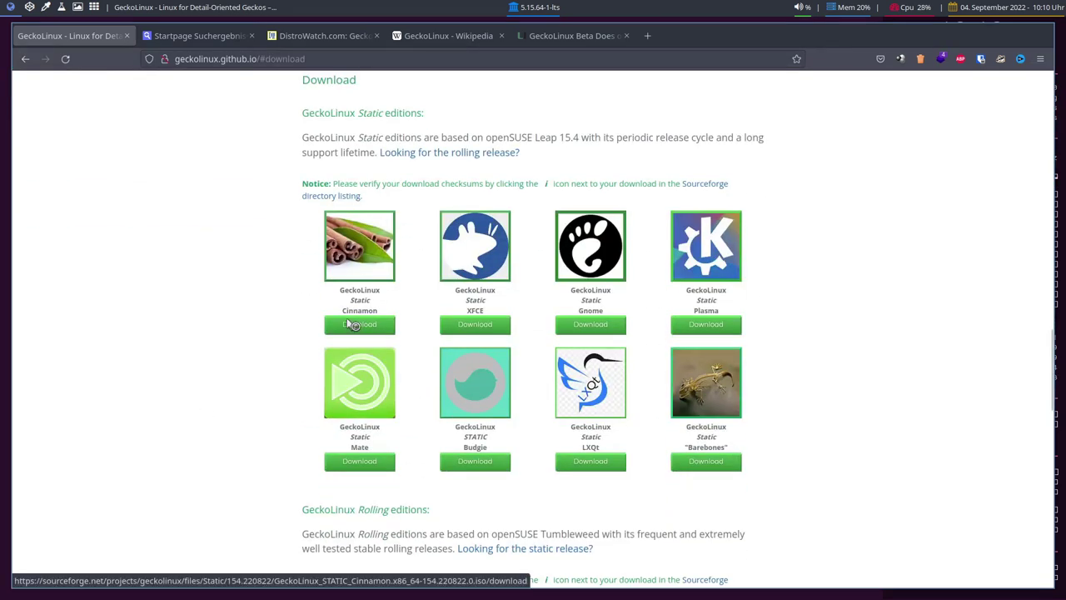
{"action": "left_click", "coordinate": [359, 326]}
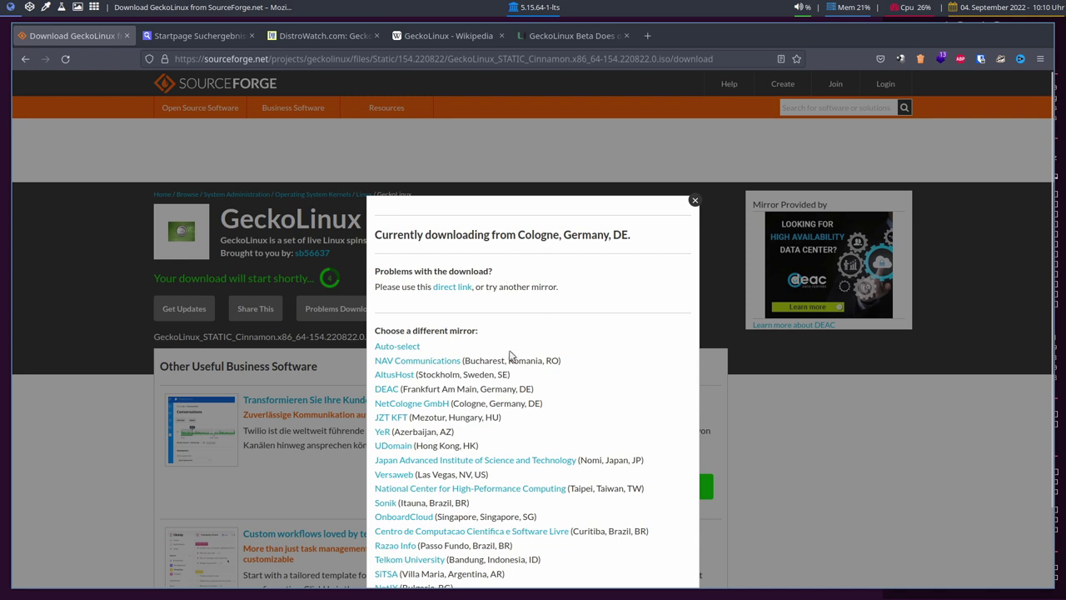
- Choose the NetCologne GmbH mirror for the Cinnamon ISO download
{"action": "left_click", "coordinate": [429, 403]}
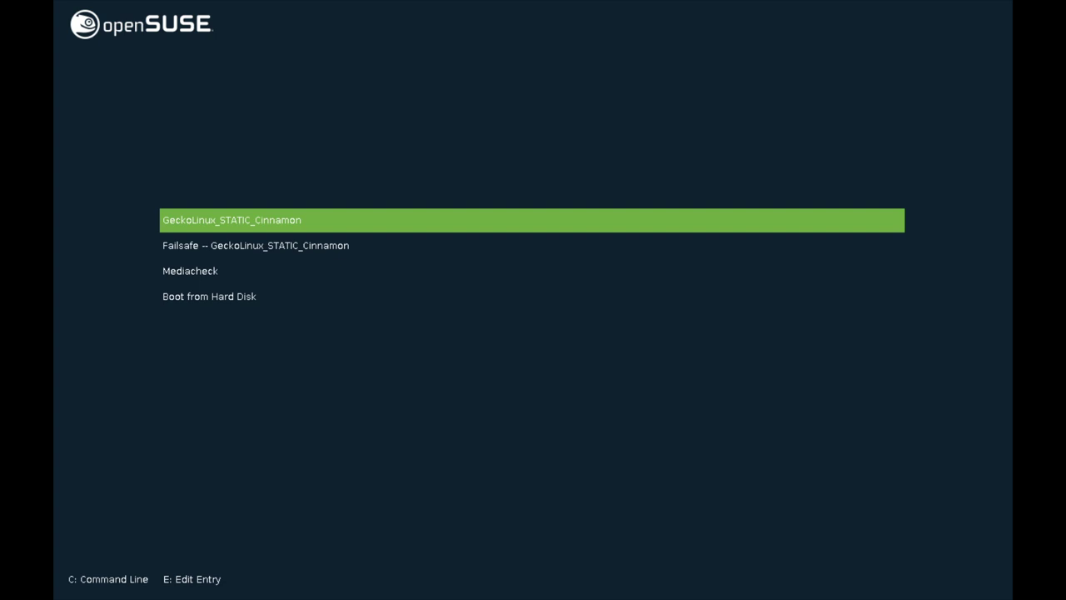
- Highlight the GeckoLinux_STATIC_Cinnamon boot entry and boot it
{"action": "key", "text": "Down"}
{"action": "key", "text": "Down"}
{"action": "key", "text": "Up"}
{"action": "key", "text": "Up"}
{"action": "key", "text": "Return"}
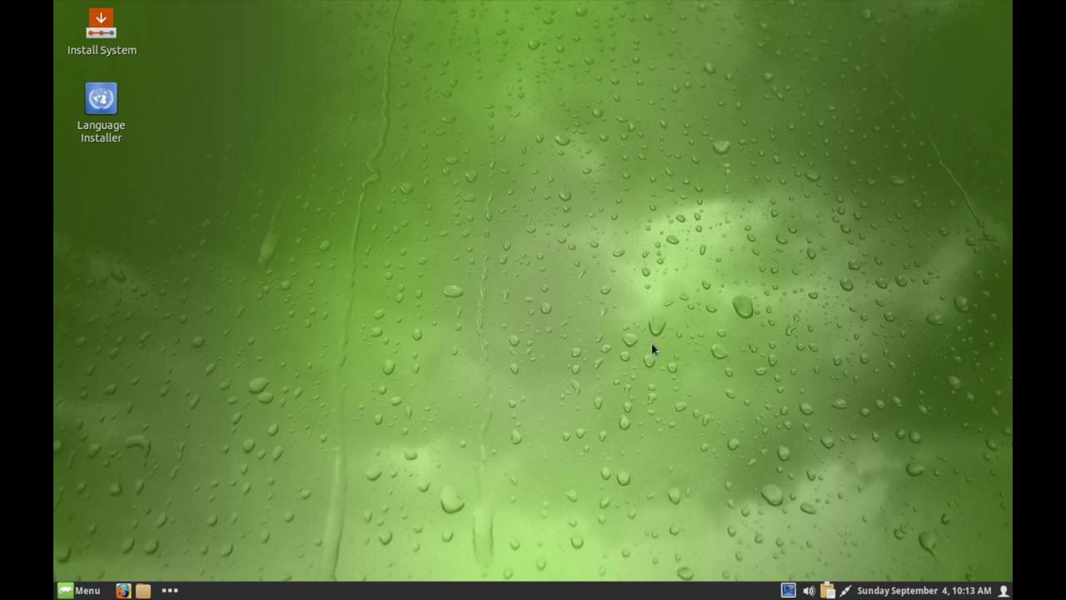
- Launch the Language Installer from the desktop icon
{"action": "left_click", "coordinate": [82, 590]}
{"action": "mouse_move", "coordinate": [203, 349]}
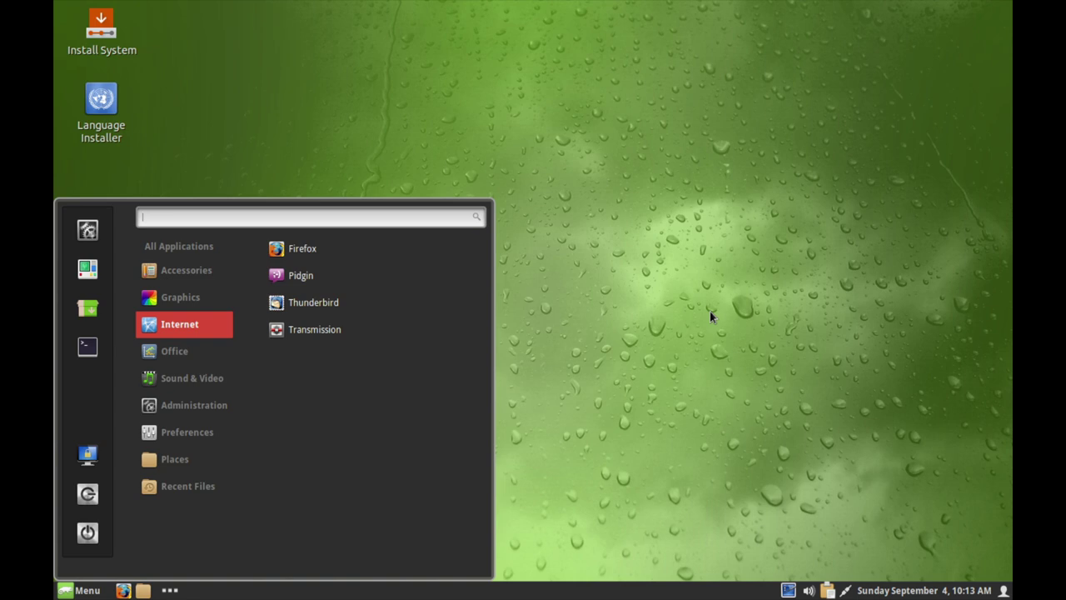
{"action": "left_click", "coordinate": [709, 311]}
{"action": "left_click", "coordinate": [125, 129]}
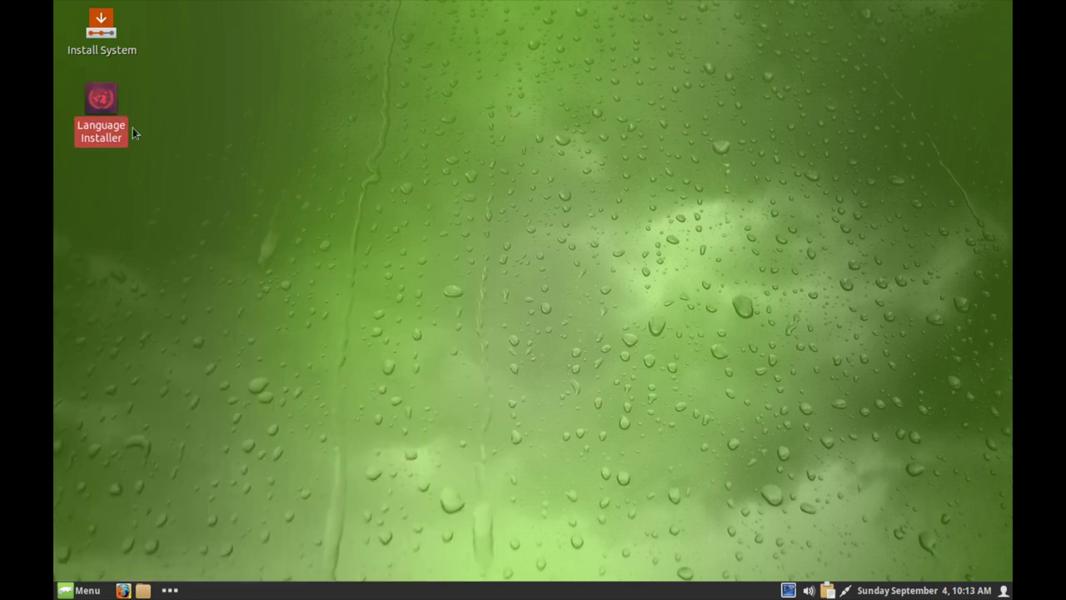
{"action": "left_click", "coordinate": [200, 81]}
{"action": "double_click", "coordinate": [106, 125]}
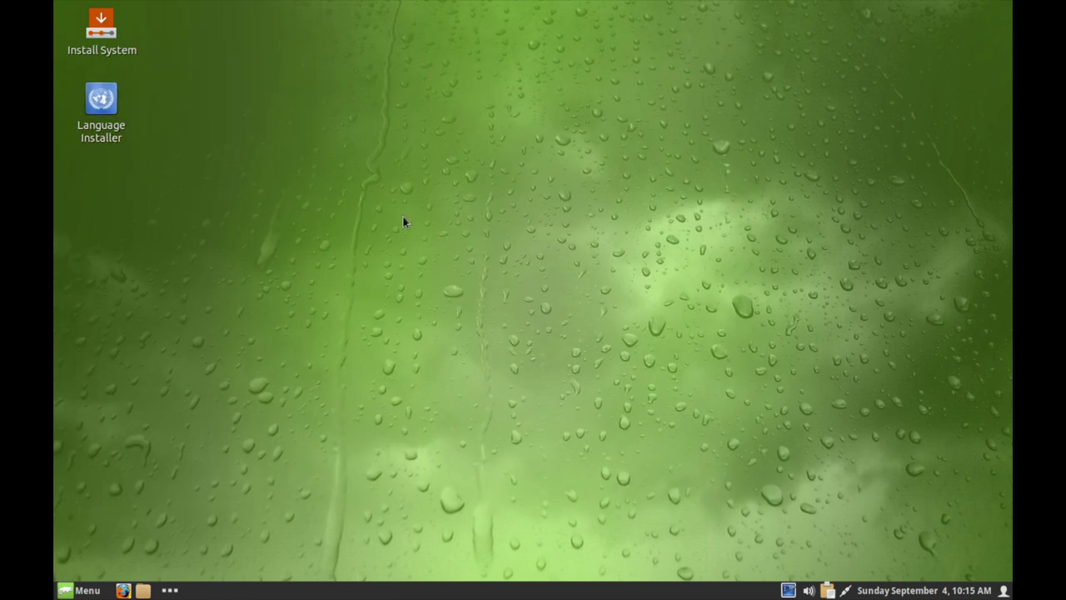
- Open System Settings from the application menu
{"action": "right_click", "coordinate": [561, 257]}
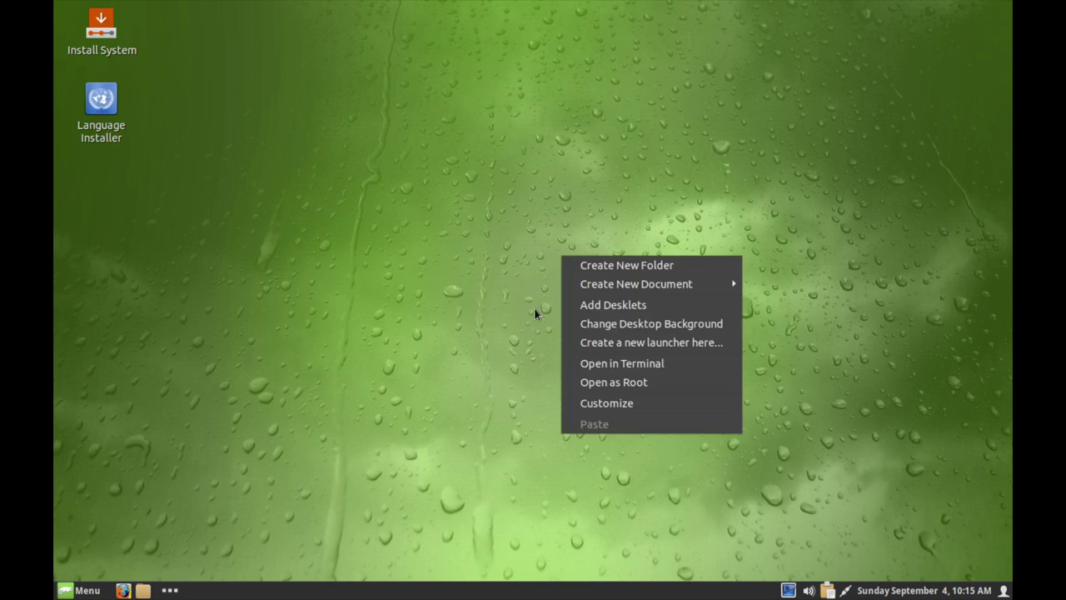
{"action": "left_click", "coordinate": [501, 324]}
{"action": "left_click", "coordinate": [82, 590]}
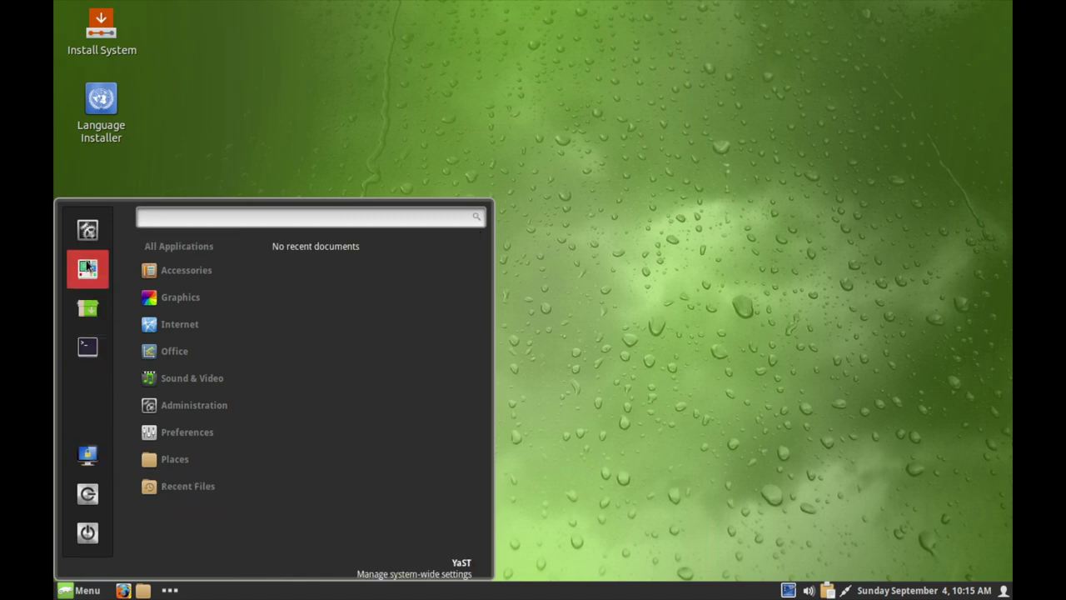
{"action": "left_click", "coordinate": [87, 227]}
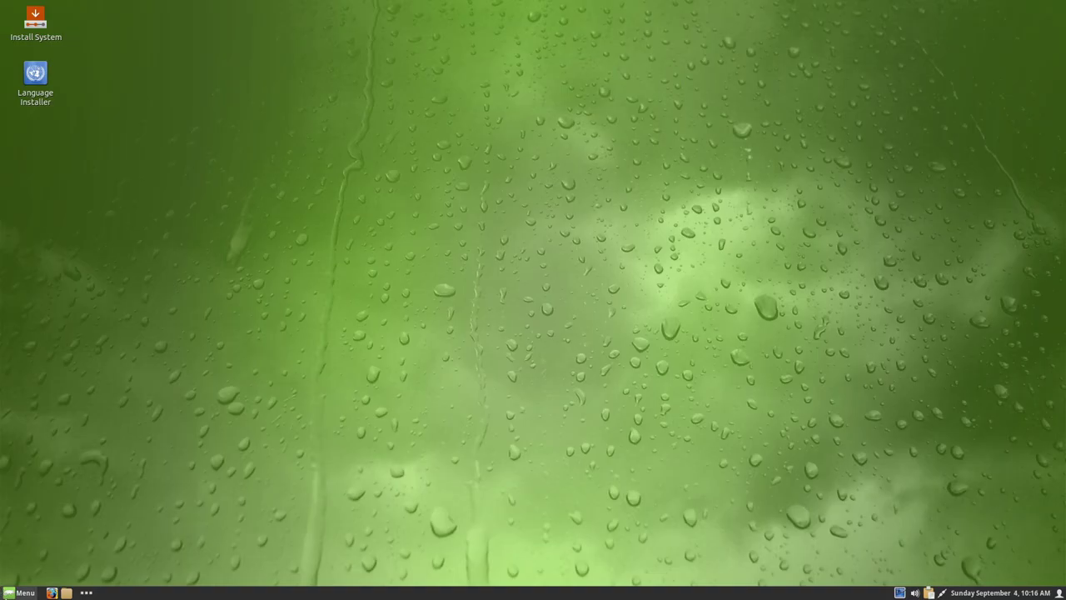
- Launch the Install System installer from the desktop
{"action": "key", "text": "super"}
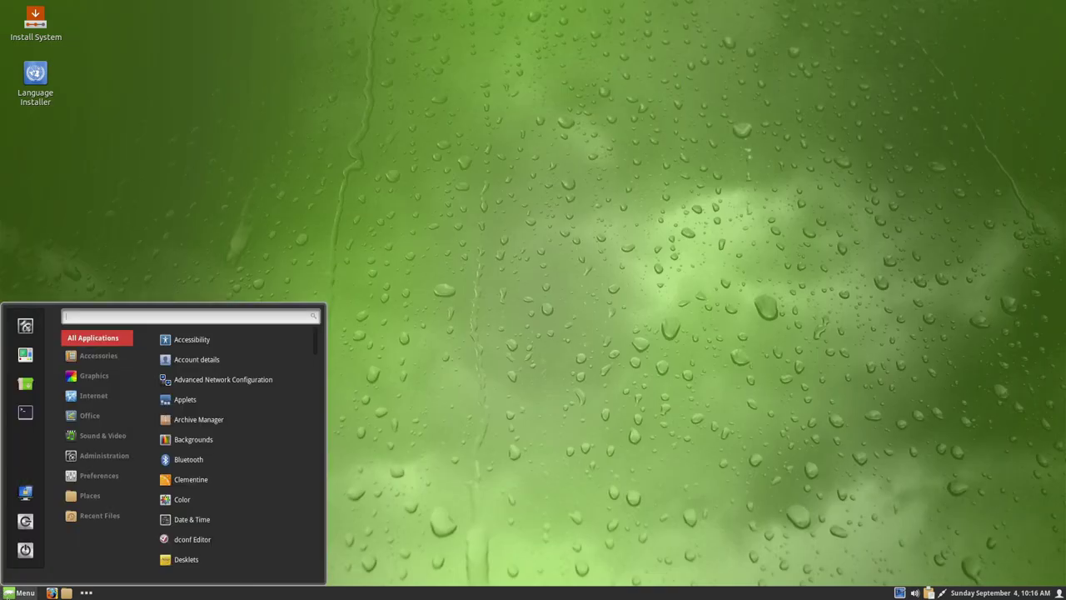
{"action": "left_click", "coordinate": [406, 345]}
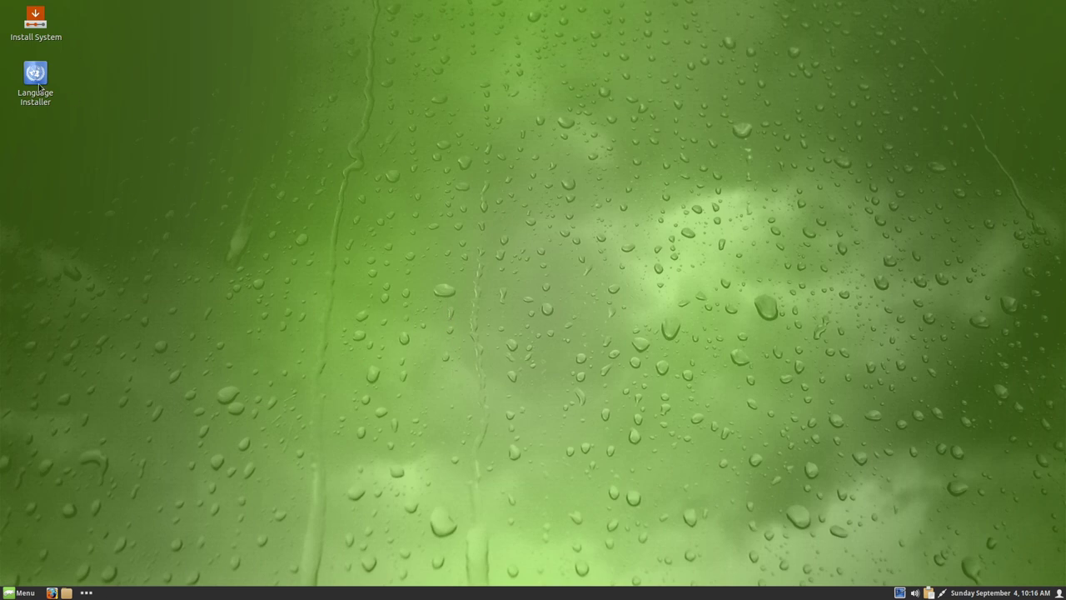
{"action": "left_click", "coordinate": [35, 37]}
{"action": "double_click", "coordinate": [36, 37]}
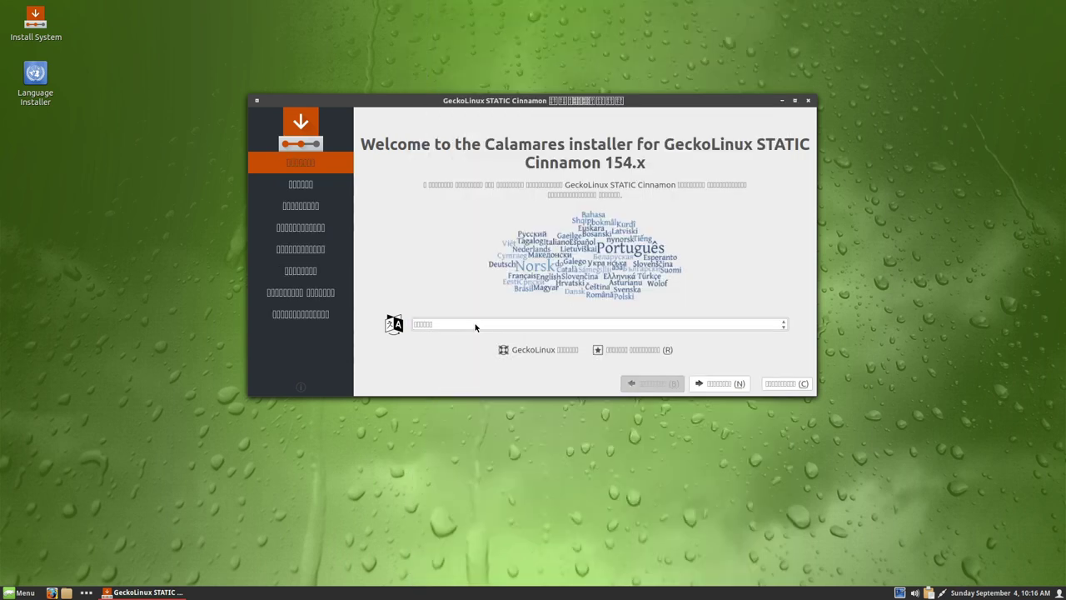
- Set the installer language to Deutsch and accept Berlin time zone and German keyboard
{"action": "left_click", "coordinate": [476, 325]}
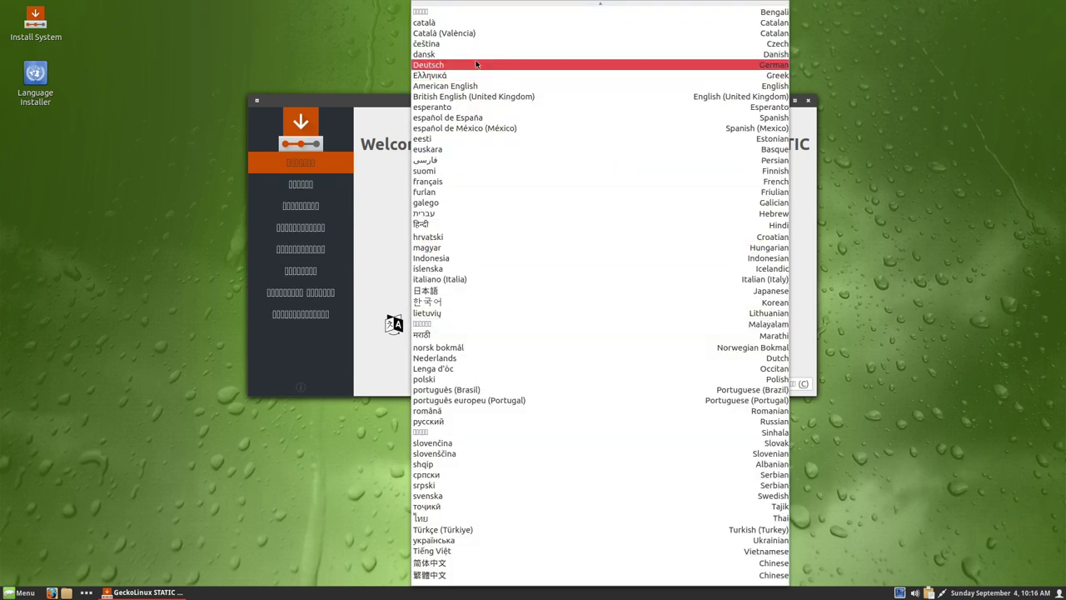
{"action": "left_click", "coordinate": [476, 64]}
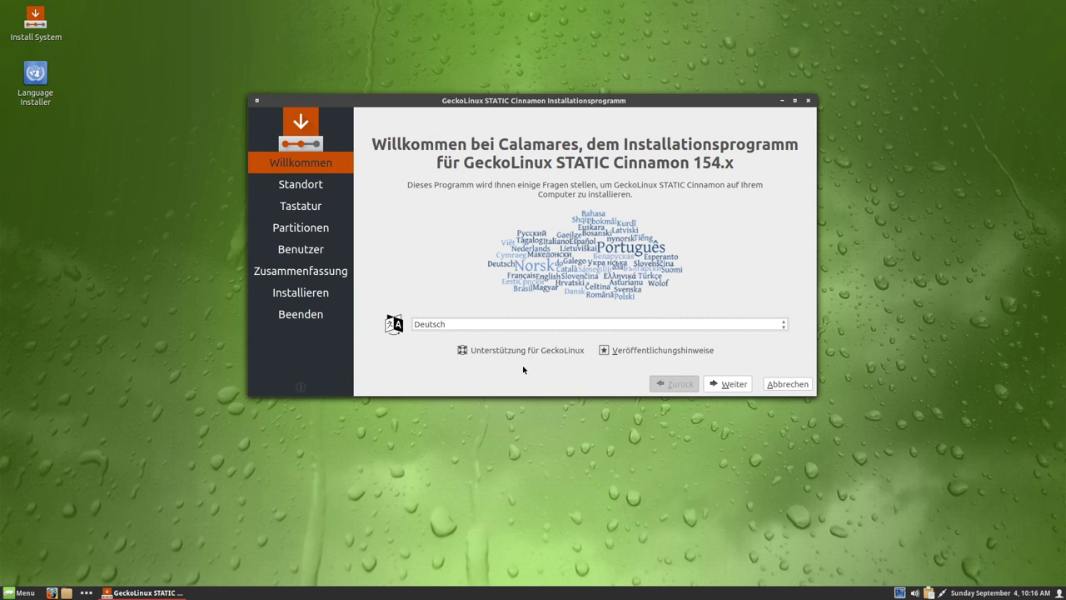
{"action": "left_click", "coordinate": [731, 384]}
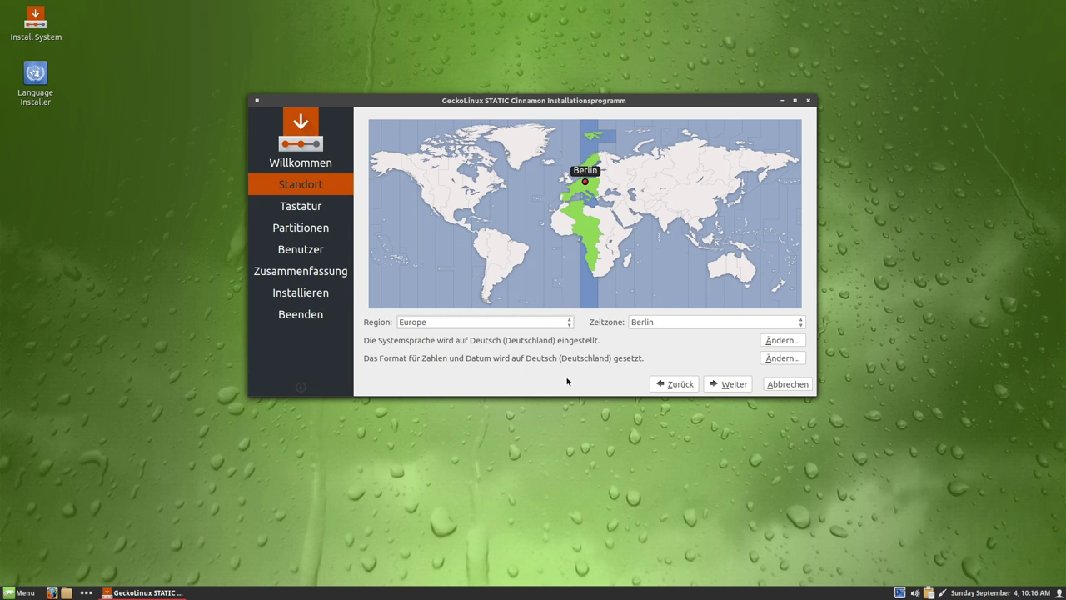
{"action": "left_click", "coordinate": [716, 385]}
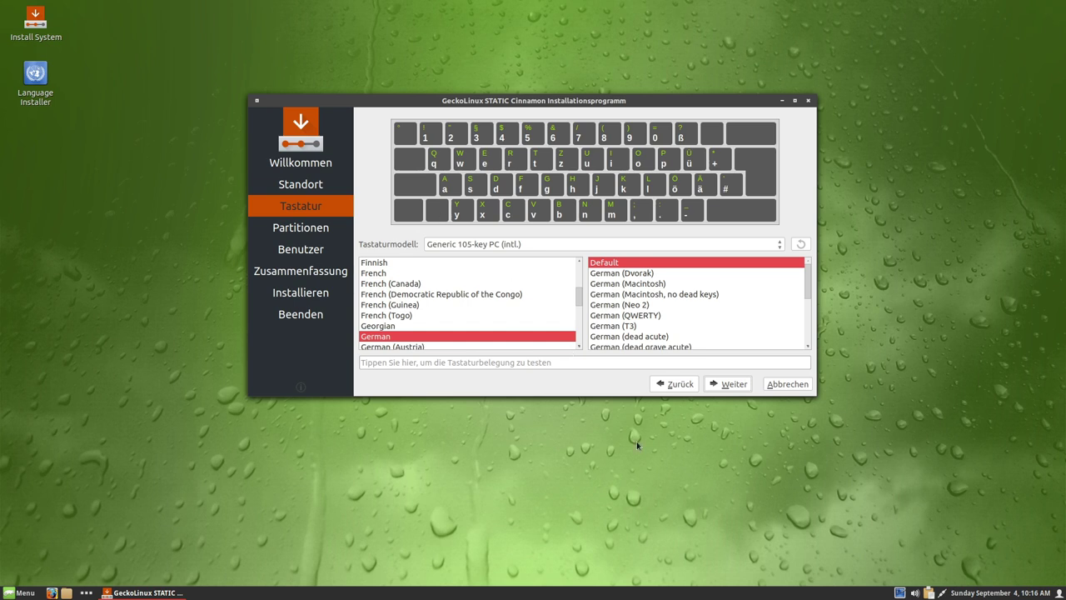
{"action": "left_click", "coordinate": [726, 384]}
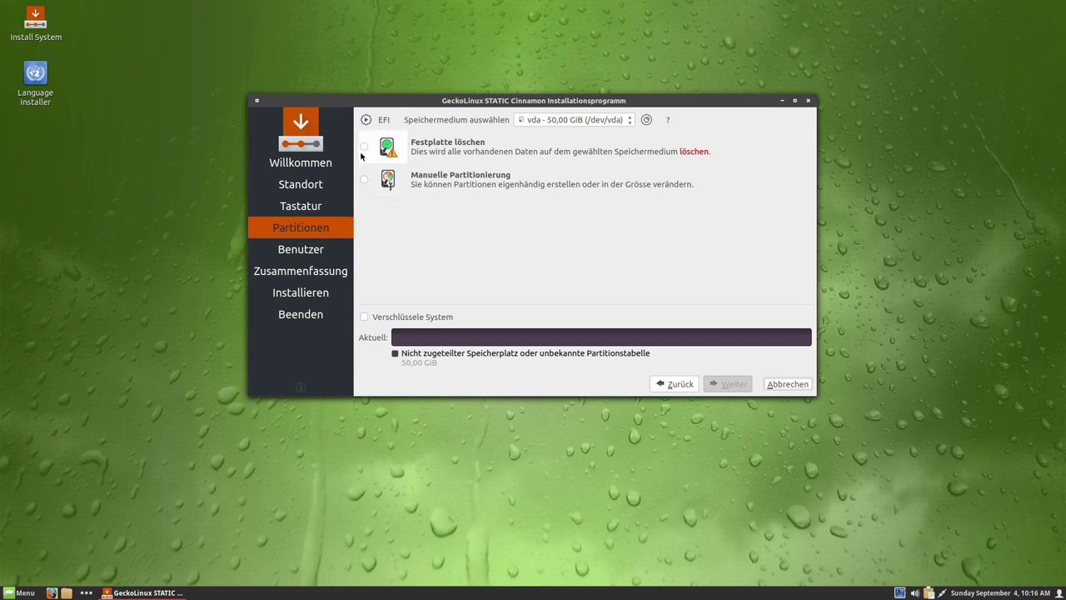
- Select Festplatte löschen with btrfs filesystem and Kein Swap for the vda disk
{"action": "left_click", "coordinate": [364, 150]}
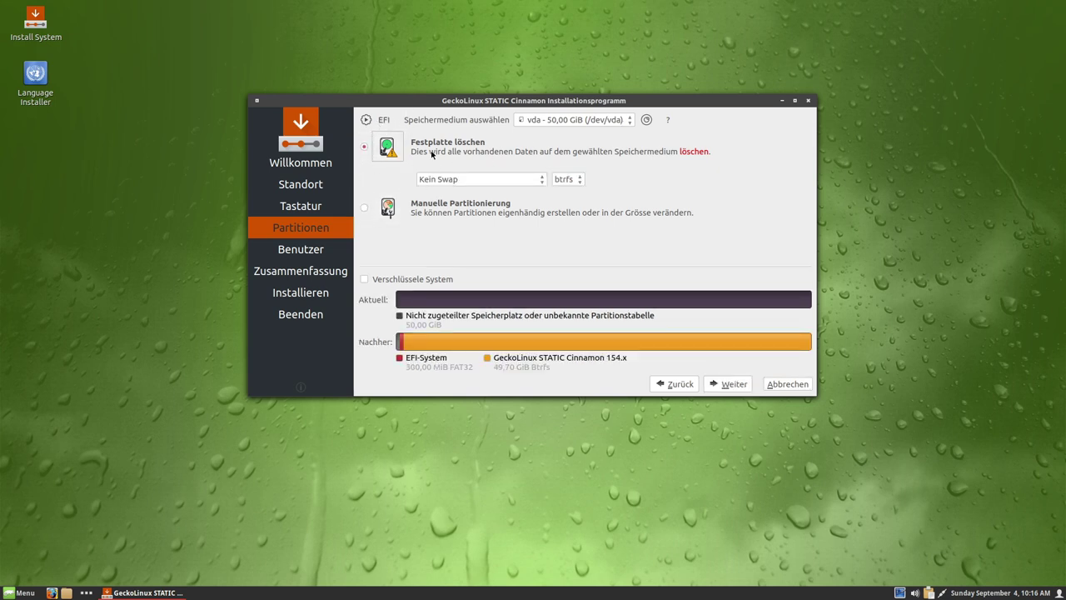
{"action": "left_click", "coordinate": [568, 180]}
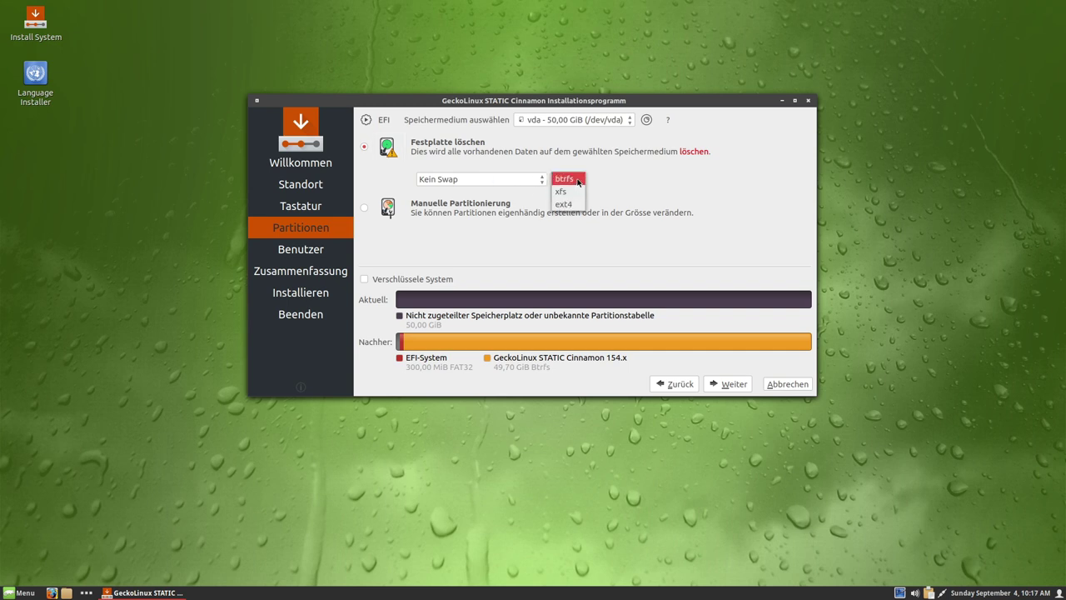
{"action": "left_click", "coordinate": [604, 168]}
{"action": "left_click", "coordinate": [519, 184]}
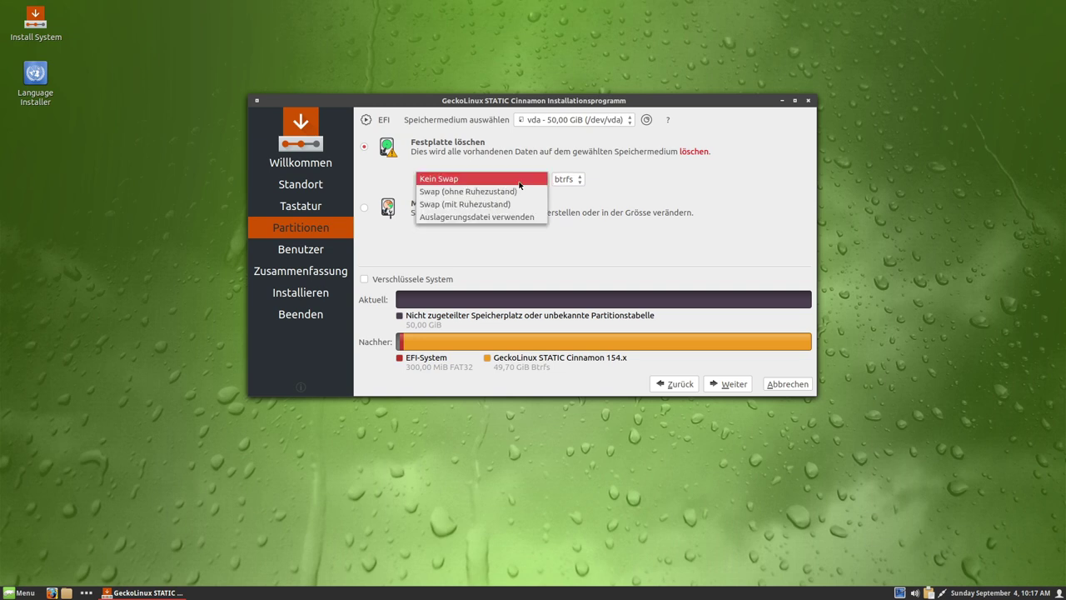
{"action": "left_click", "coordinate": [629, 222]}
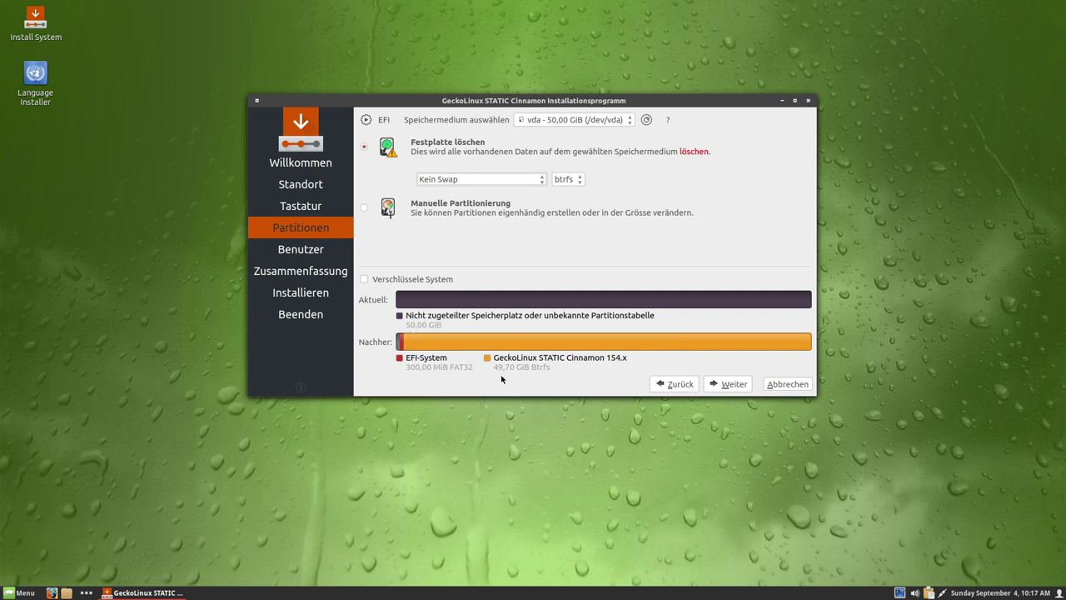
- On the user account page, enter the user's full name and name the computer geckobox
{"action": "left_click", "coordinate": [725, 384]}
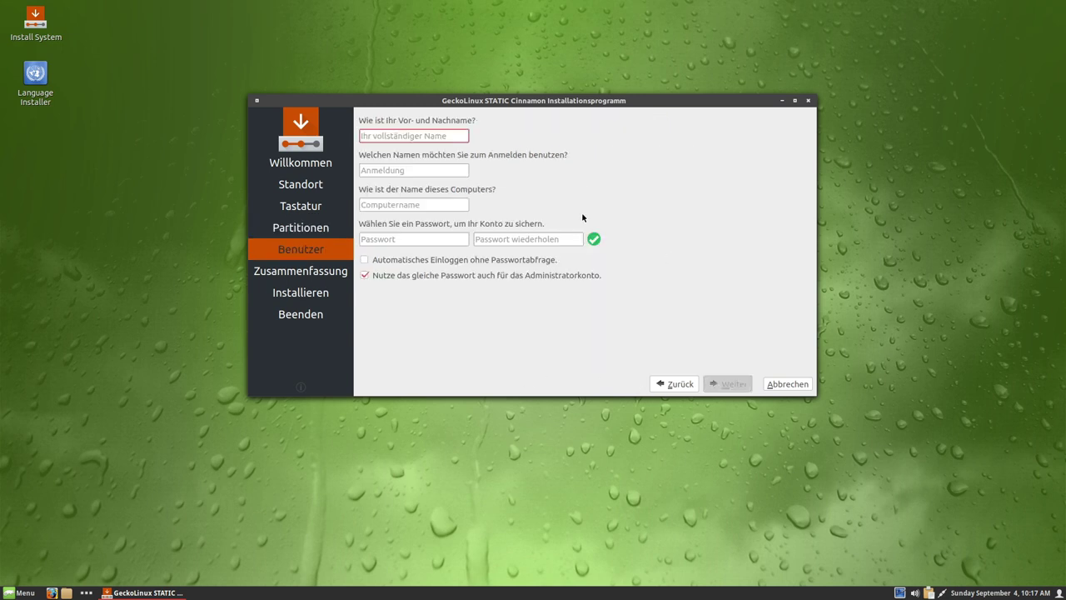
{"action": "type", "text": "Typ"}
{"action": "key", "text": "Tab"}
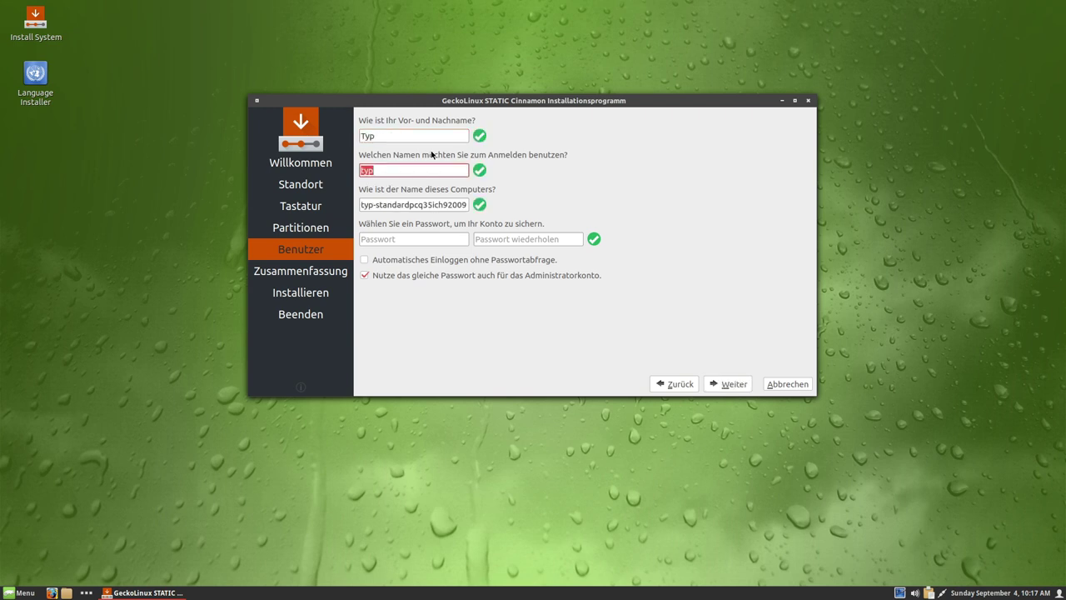
{"action": "key", "text": "Tab"}
{"action": "type", "text": "gecko"}
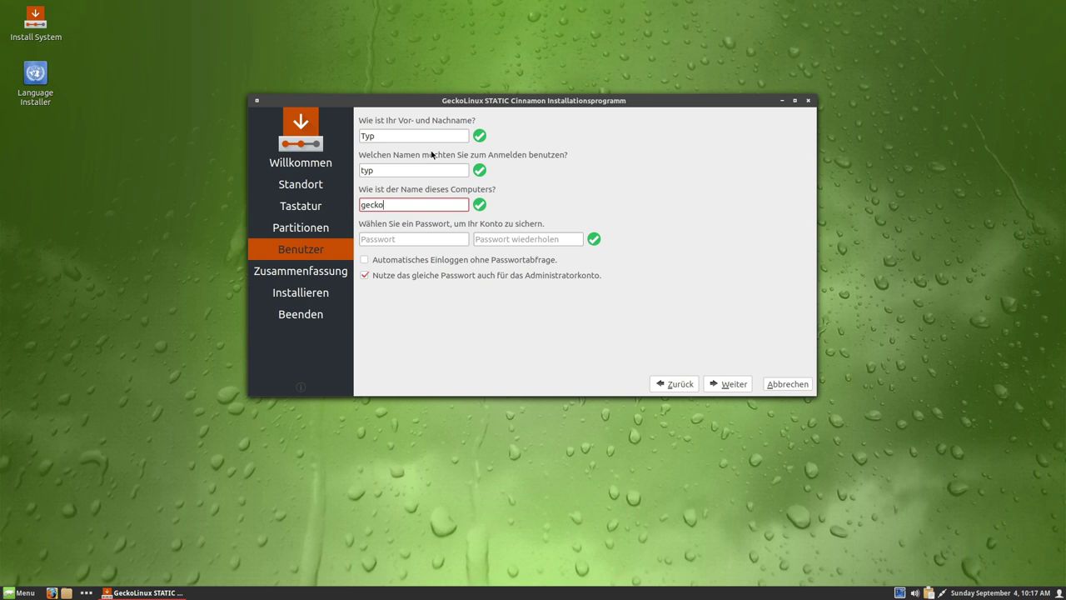
{"action": "type", "text": "box"}
- Enter the account password twice, require a separate administrator password, and continue to the summary
{"action": "key", "text": "Tab"}
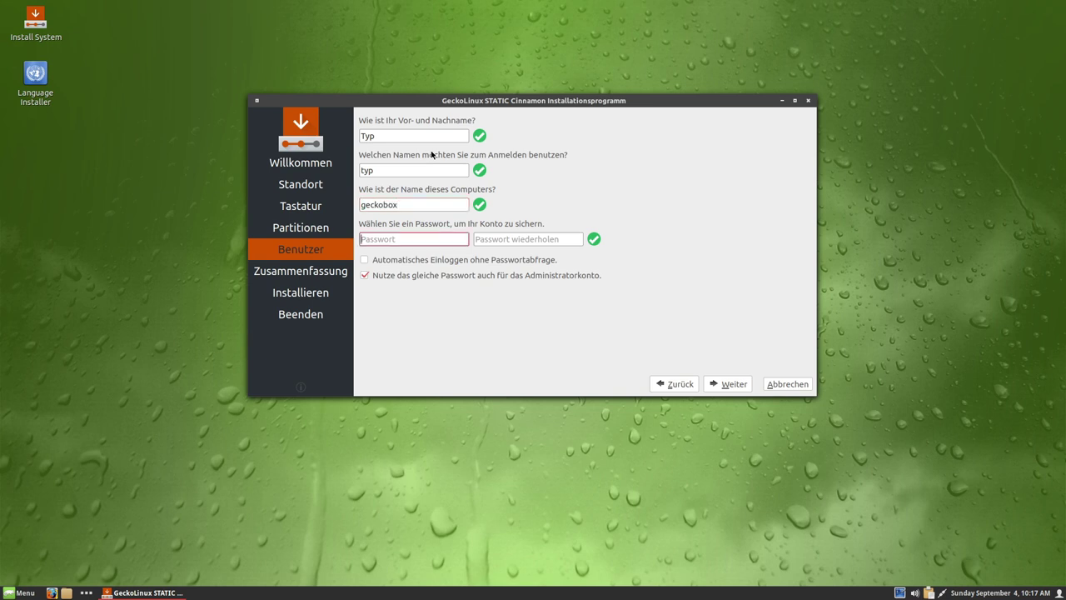
{"action": "key", "text": "Tab"}
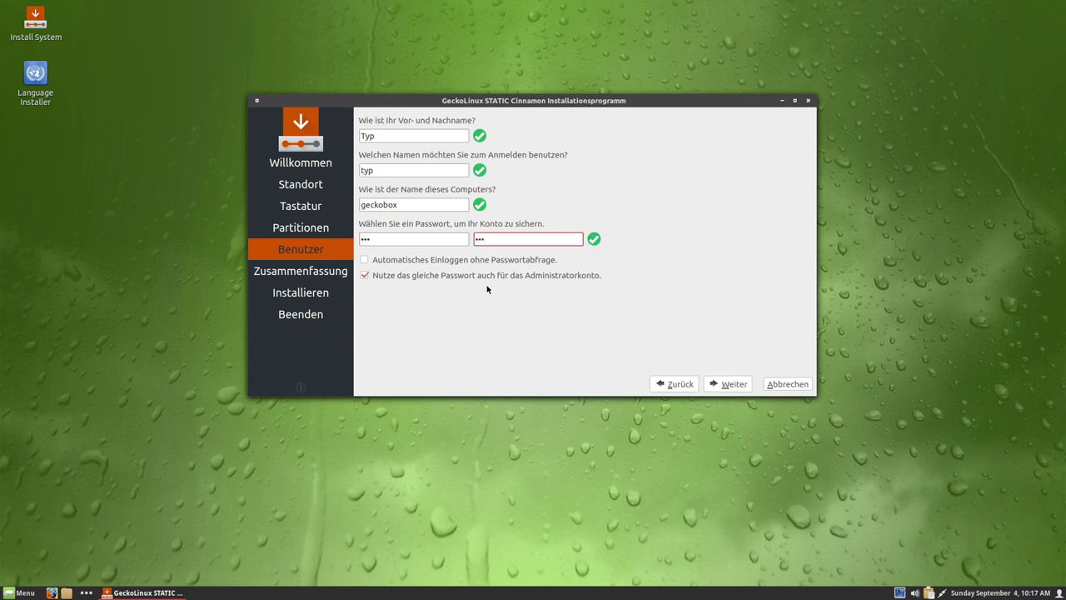
{"action": "left_click", "coordinate": [484, 276]}
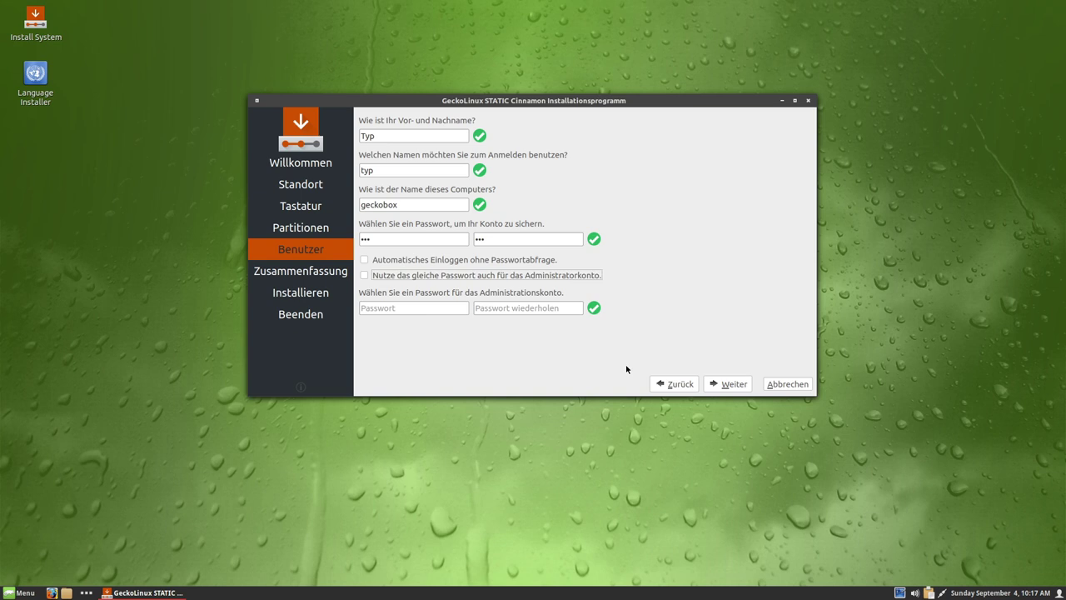
{"action": "left_click", "coordinate": [734, 384]}
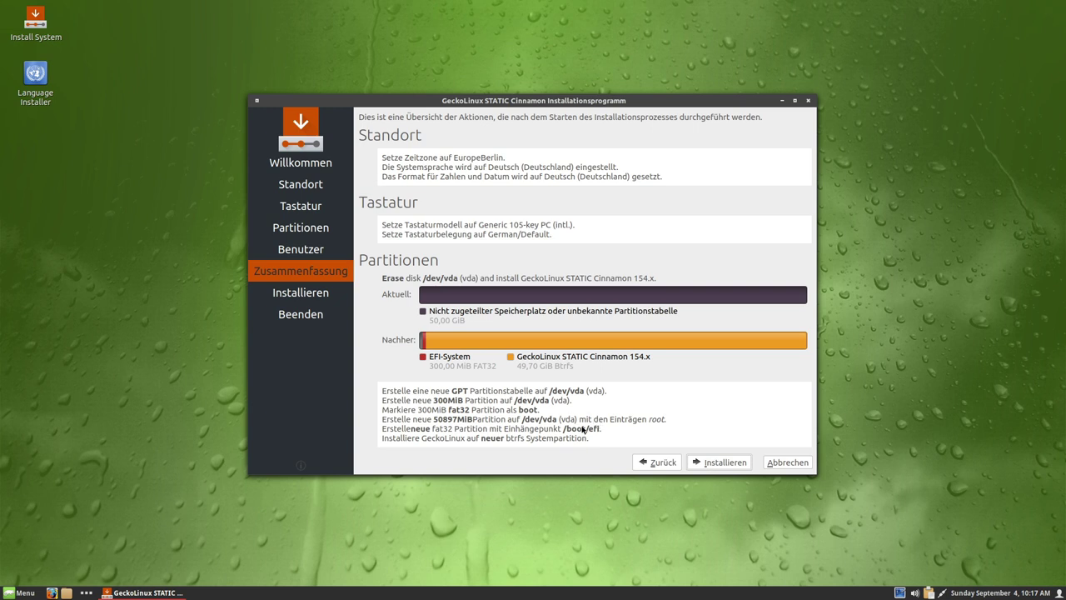
- Start the installation from the summary and confirm with Jetzt installieren
{"action": "left_click", "coordinate": [713, 463]}
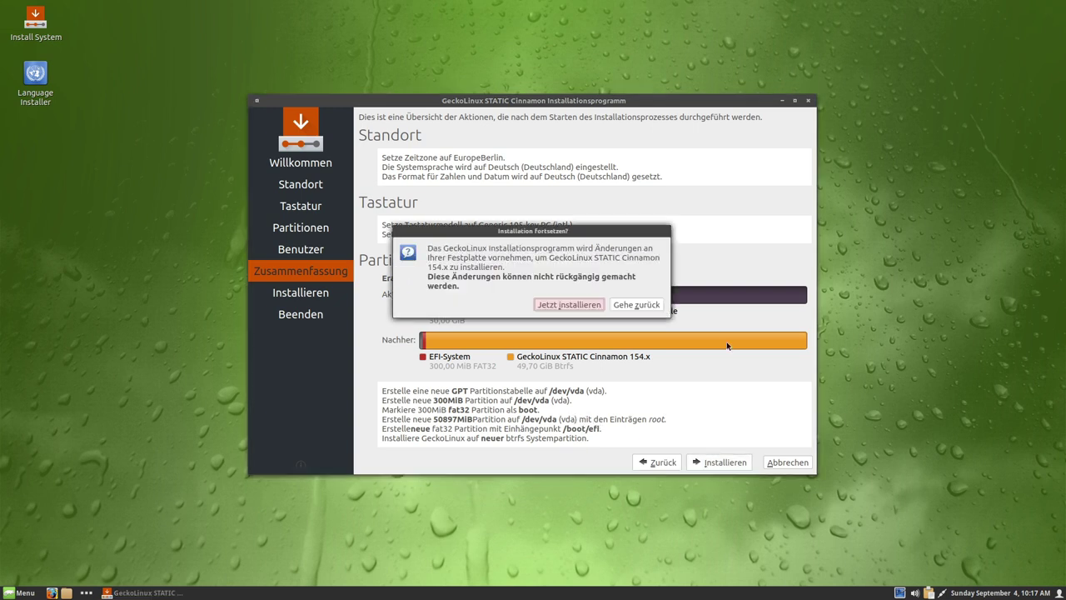
{"action": "left_click", "coordinate": [565, 303]}
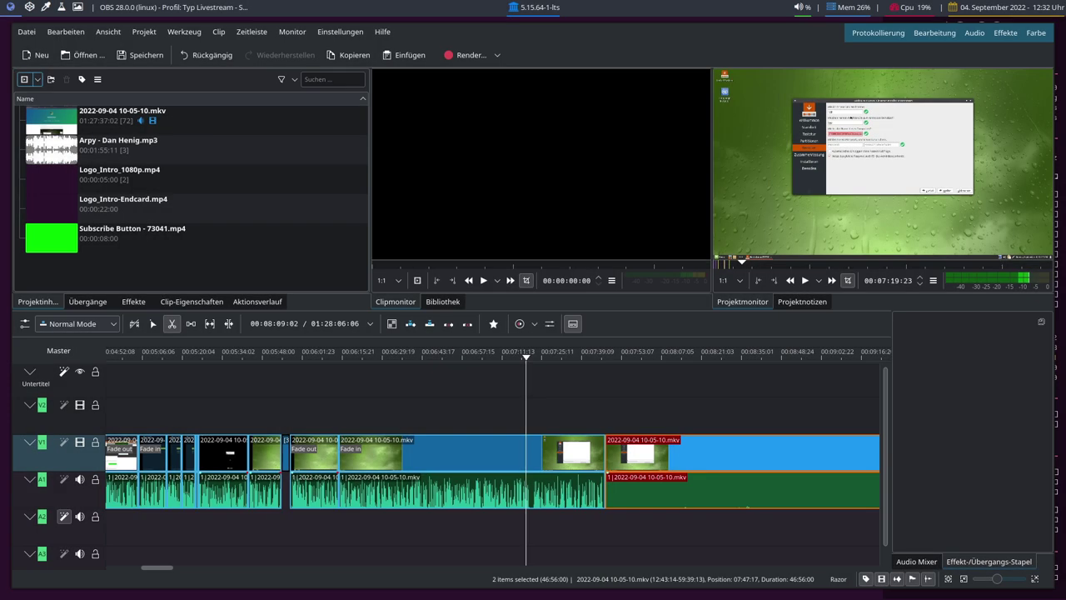
{"action": "left_click", "coordinate": [819, 257]}
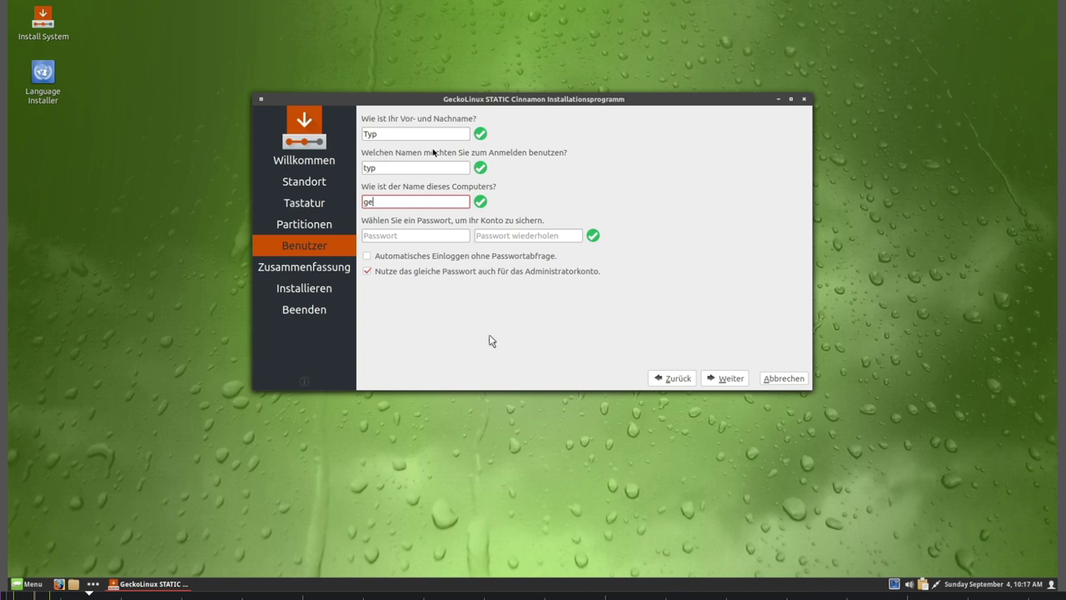
- Finish the computer name geckobox, enter the password twice, and require a separate administrator password
{"action": "type", "text": "ckobox"}
{"action": "key", "text": "Tab"}
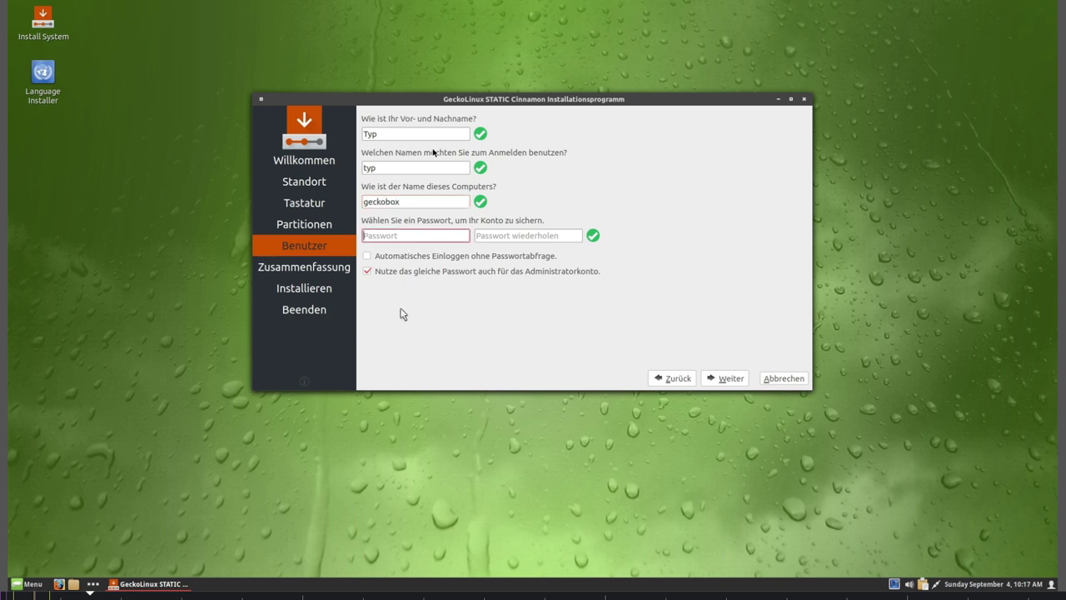
{"action": "key", "text": "Tab"}
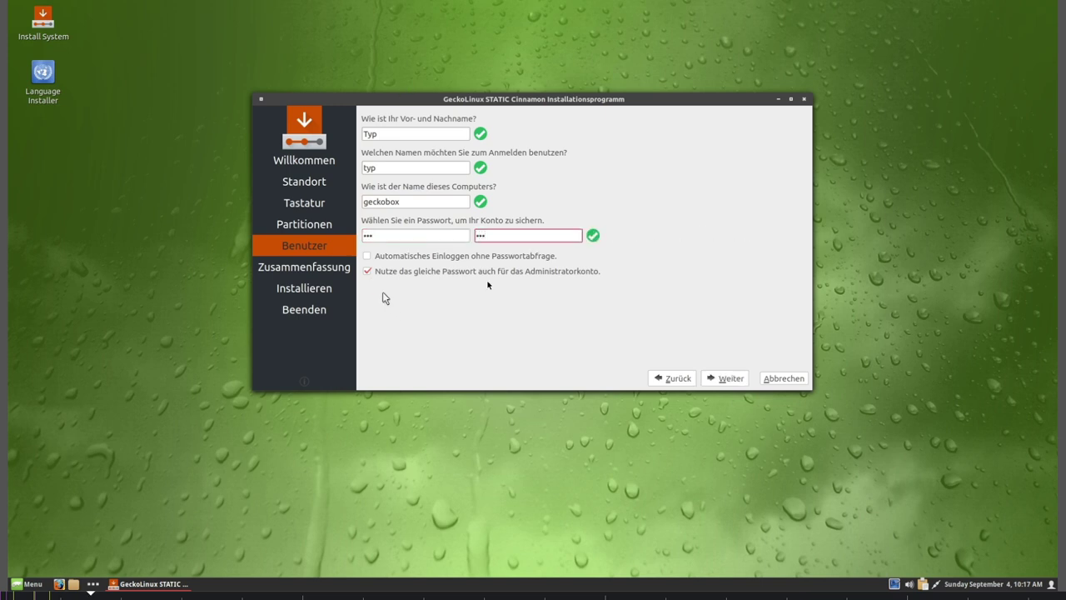
{"action": "left_click", "coordinate": [488, 280]}
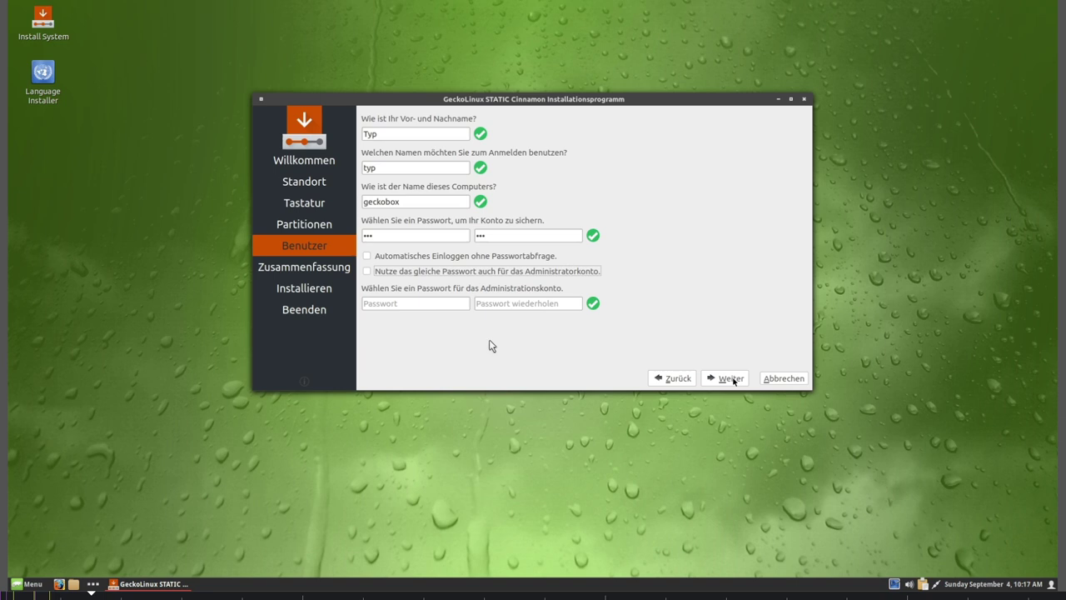
{"action": "left_click", "coordinate": [731, 378]}
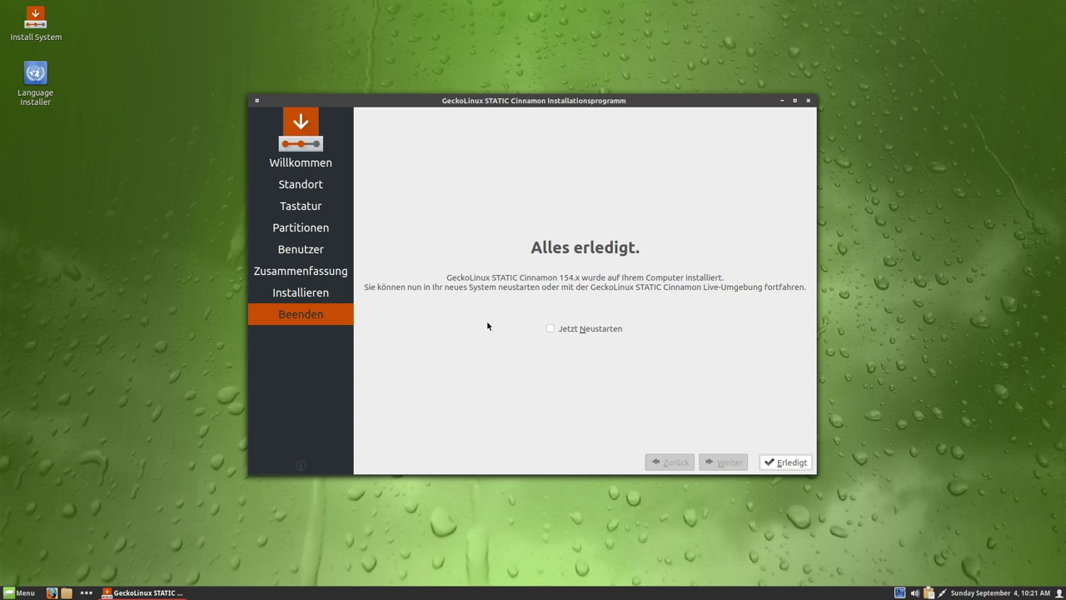
- Finish the installer with restart enabled and select GeckoLinux STATIC Cinnamon 154.x in GRUB
{"action": "left_click", "coordinate": [549, 330]}
{"action": "left_click", "coordinate": [783, 462]}
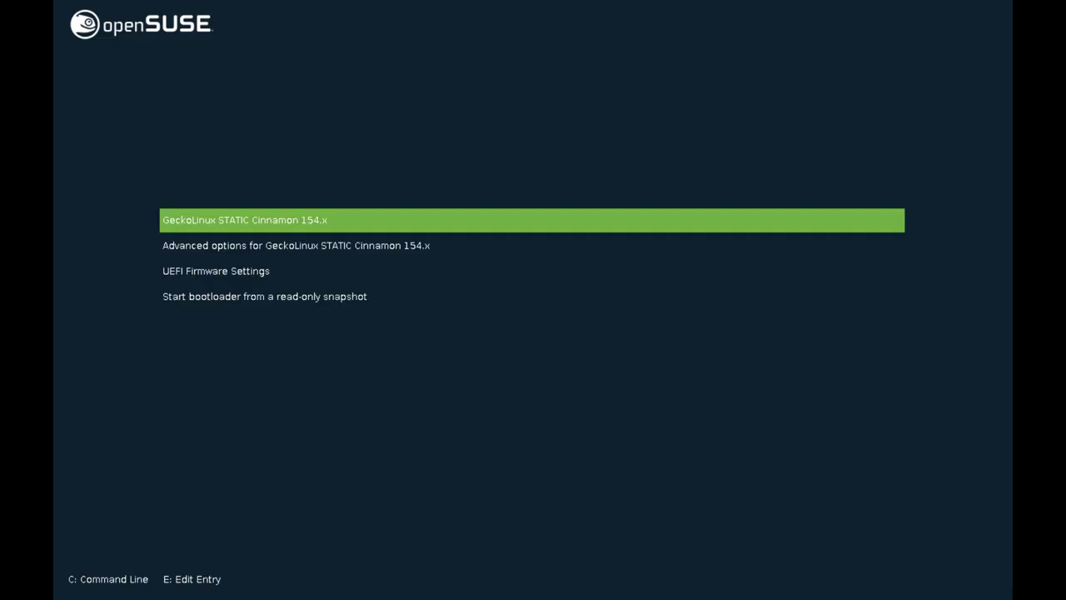
{"action": "key", "text": "Down"}
{"action": "key", "text": "Down"}
{"action": "key", "text": "Down"}
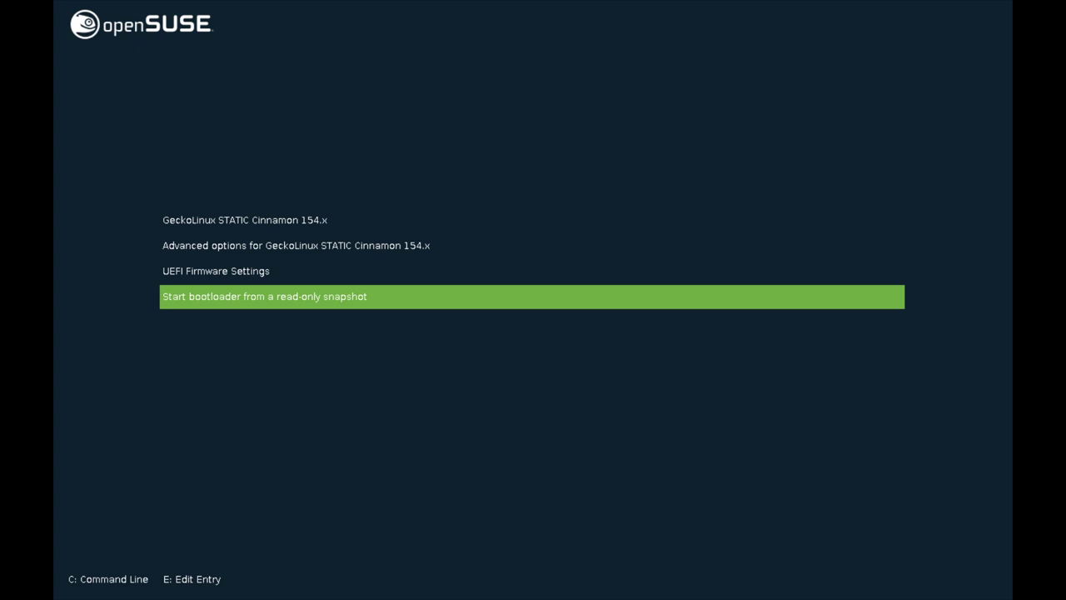
{"action": "key", "text": "Up"}
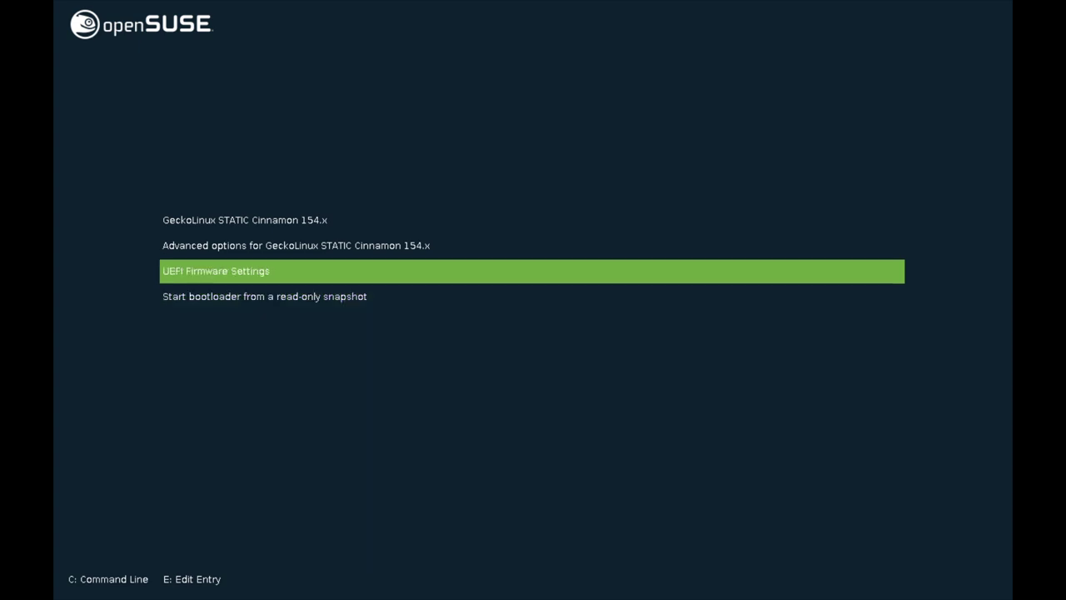
{"action": "key", "text": "Up"}
{"action": "key", "text": "Up"}
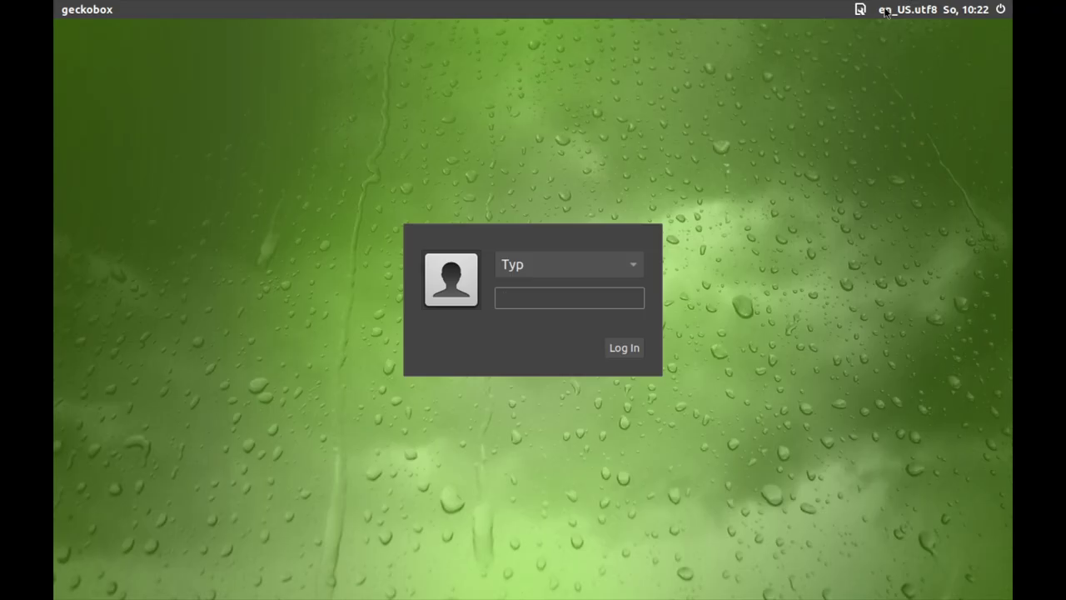
- Pick German - Germany (de_DE.utf8) from the login screen's language list
{"action": "left_click", "coordinate": [887, 10]}
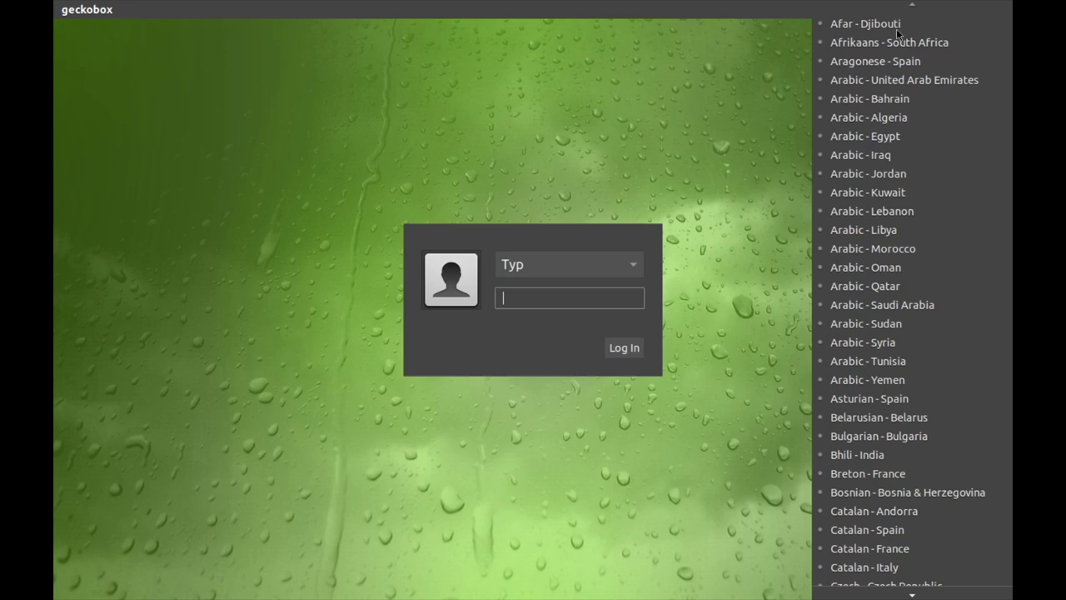
{"action": "scroll", "coordinate": [947, 378], "scroll_direction": "down", "scroll_amount": 8}
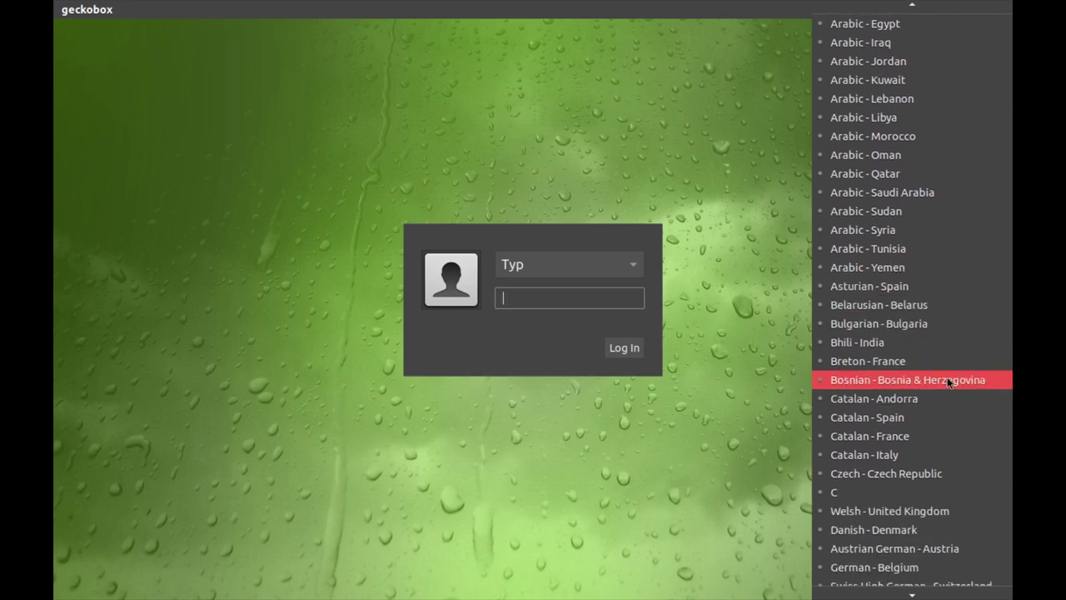
{"action": "scroll", "coordinate": [942, 379], "scroll_direction": "up", "scroll_amount": 5}
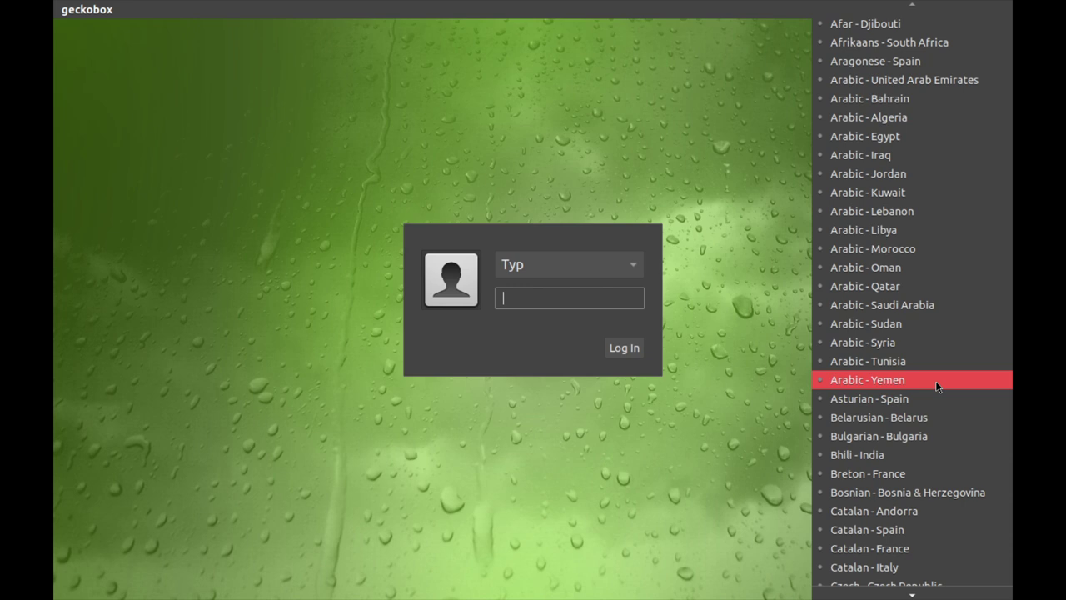
{"action": "scroll", "coordinate": [952, 335], "scroll_direction": "down", "scroll_amount": 5}
{"action": "scroll", "coordinate": [952, 335], "scroll_direction": "down", "scroll_amount": 3}
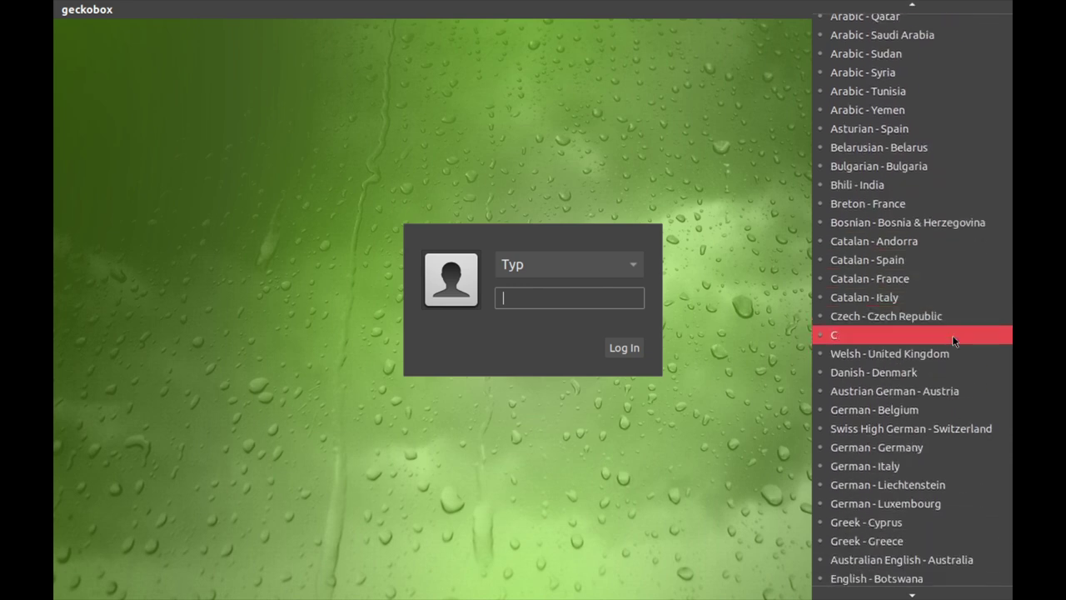
{"action": "left_click", "coordinate": [909, 394]}
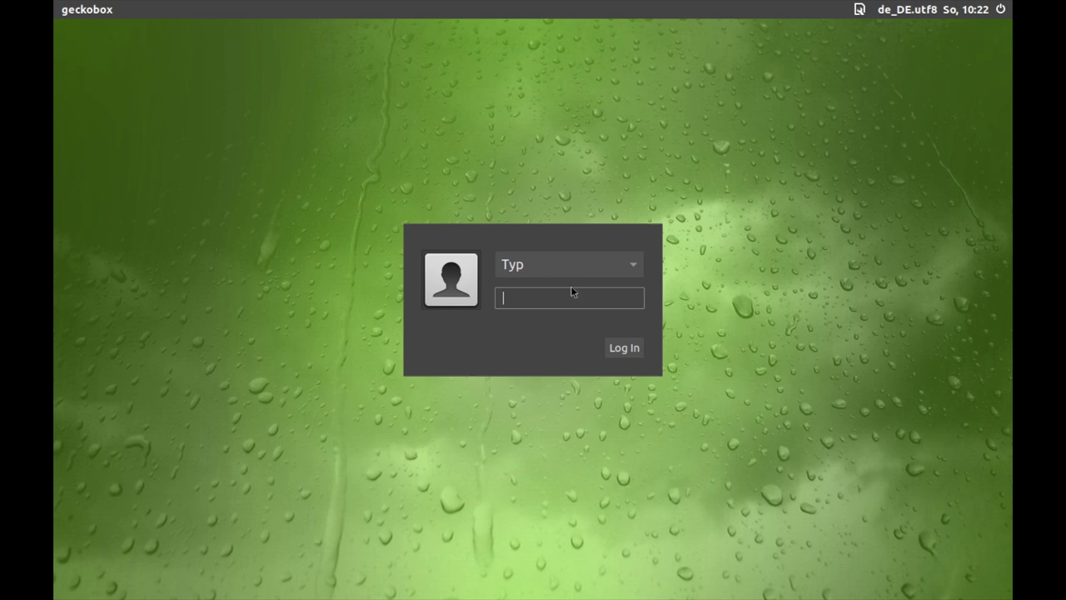
- Log in with the account password and check the date in the panel calendar
{"action": "left_click", "coordinate": [623, 355]}
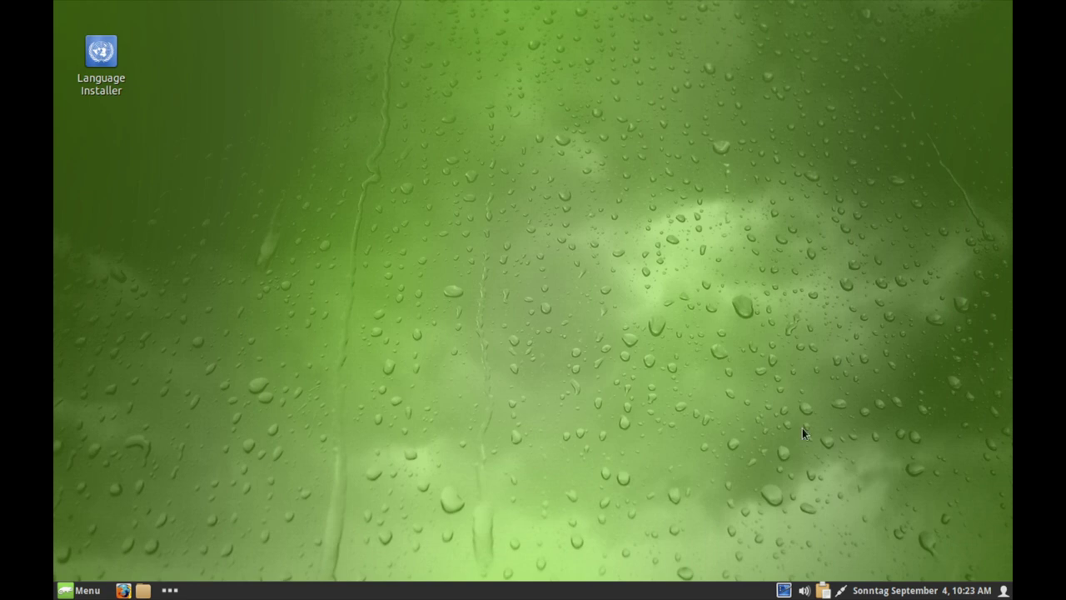
{"action": "left_click", "coordinate": [894, 593]}
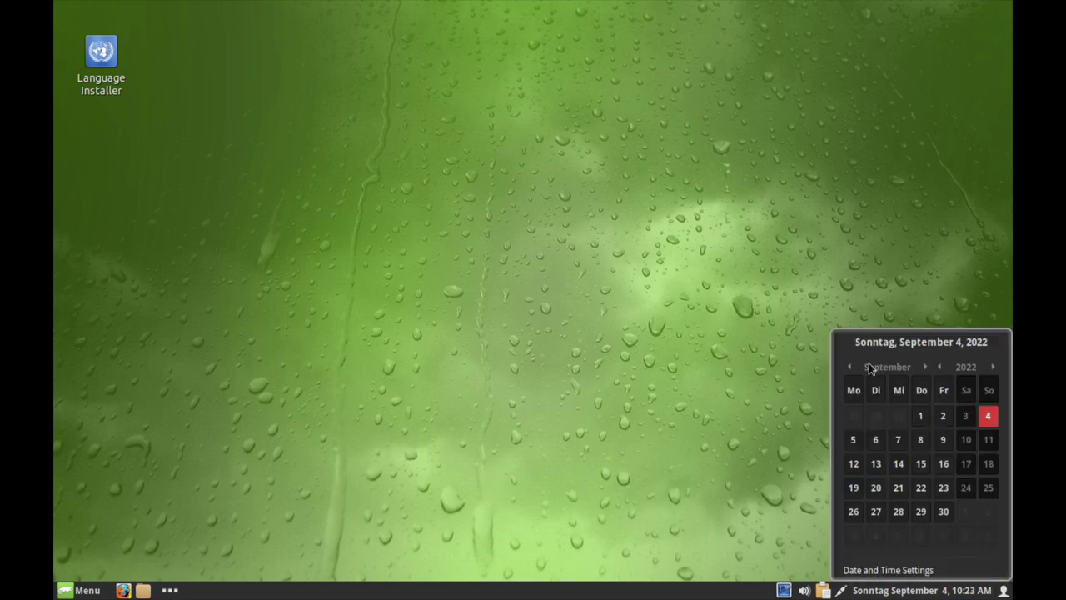
{"action": "left_click", "coordinate": [585, 463]}
- Launch Display settings from the application menu's Preferences
{"action": "left_click", "coordinate": [81, 591]}
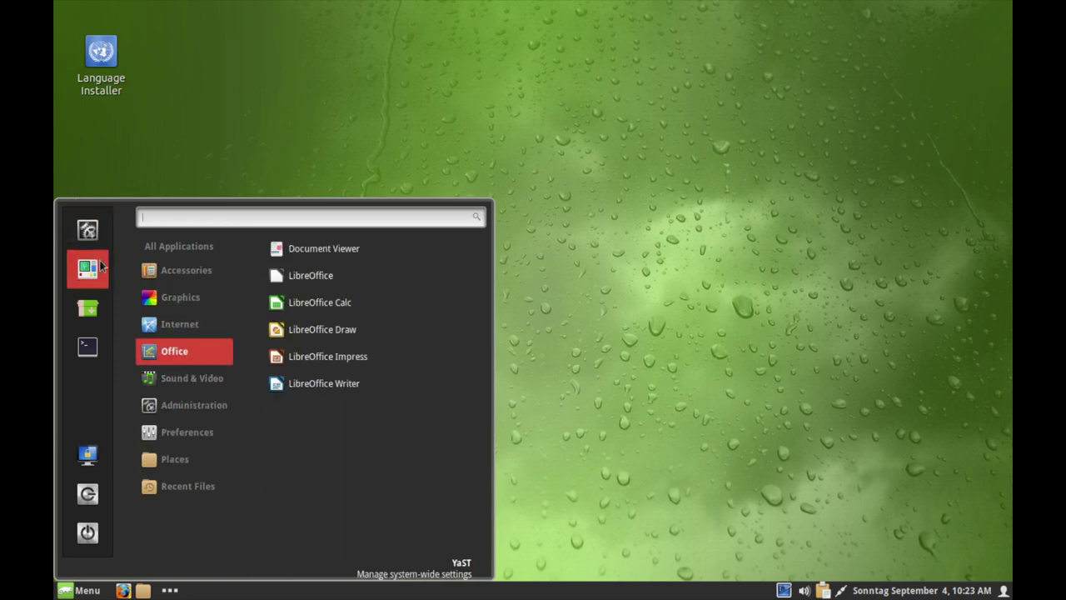
{"action": "left_click", "coordinate": [258, 158]}
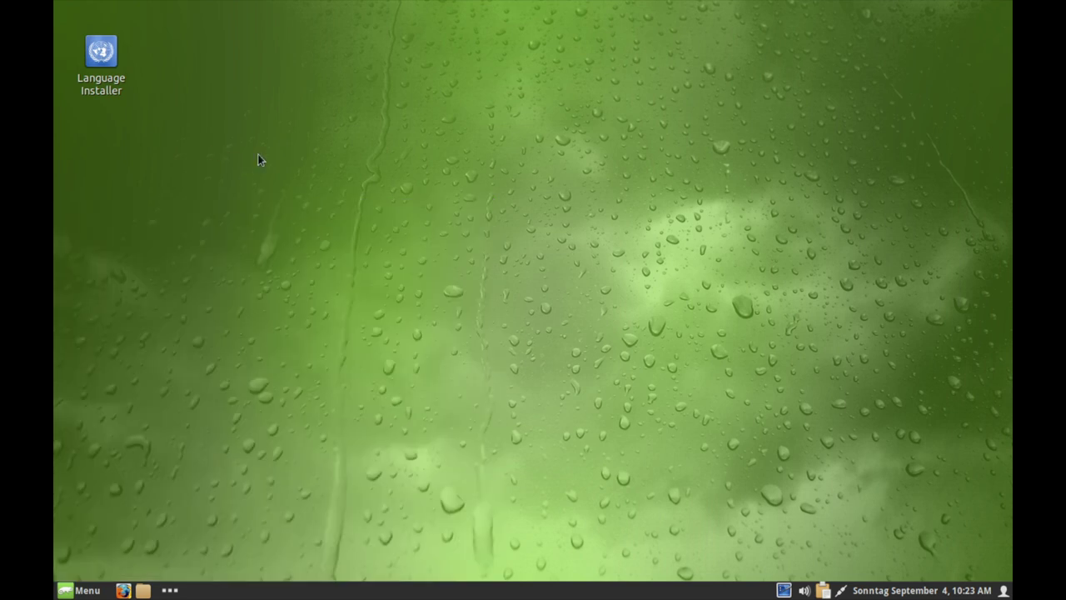
{"action": "key", "text": "super"}
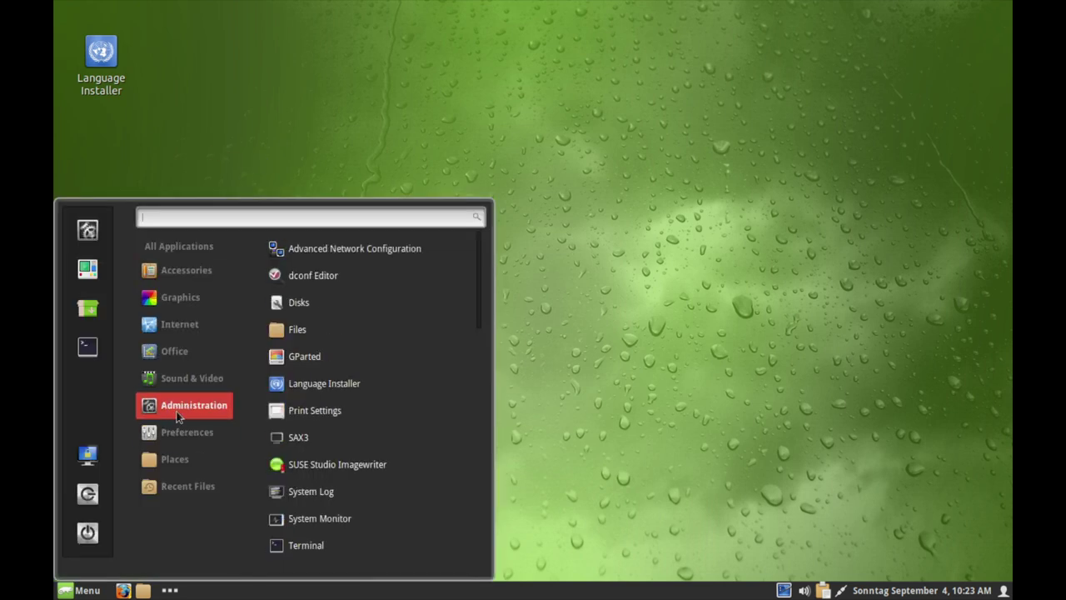
{"action": "left_click", "coordinate": [303, 491]}
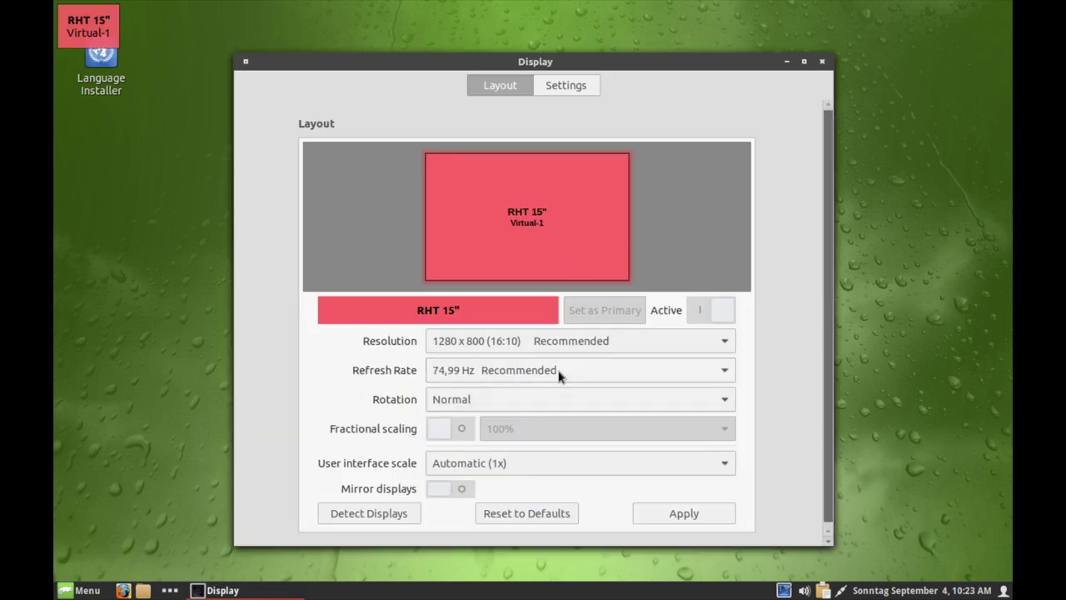
- Switch the screen to 1920 x 1080 (16:9), keep the configuration, and close Display settings
{"action": "left_click", "coordinate": [603, 341]}
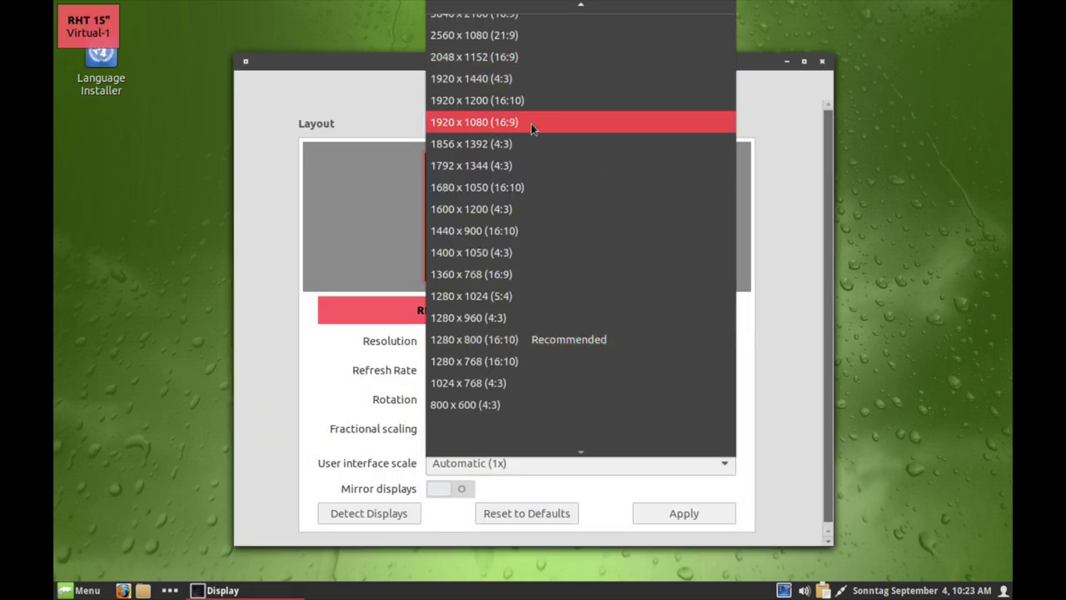
{"action": "left_click", "coordinate": [534, 129]}
{"action": "left_click", "coordinate": [674, 509]}
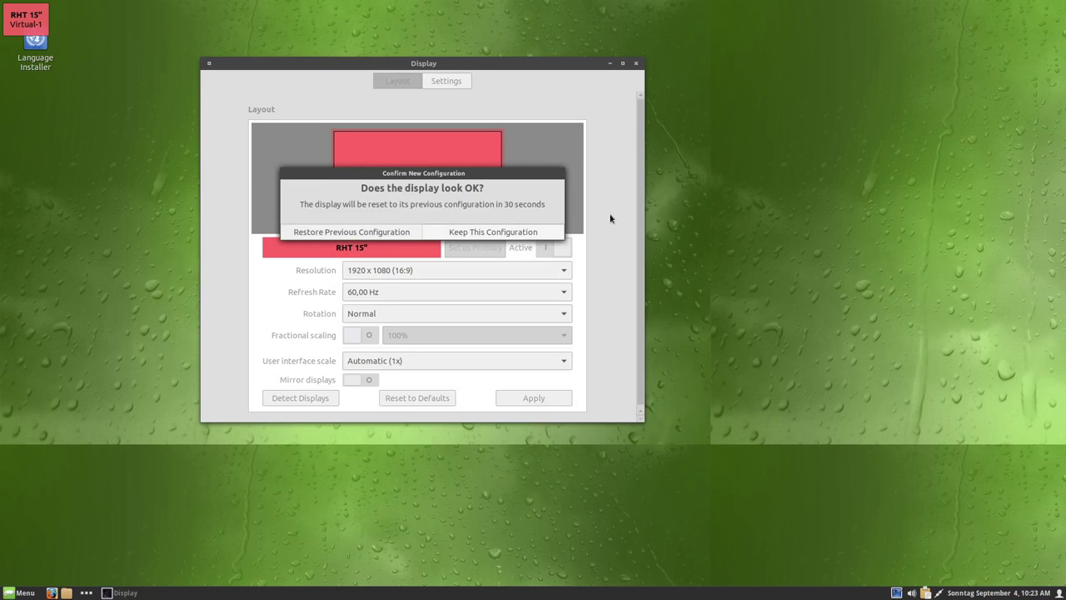
{"action": "left_click", "coordinate": [471, 233]}
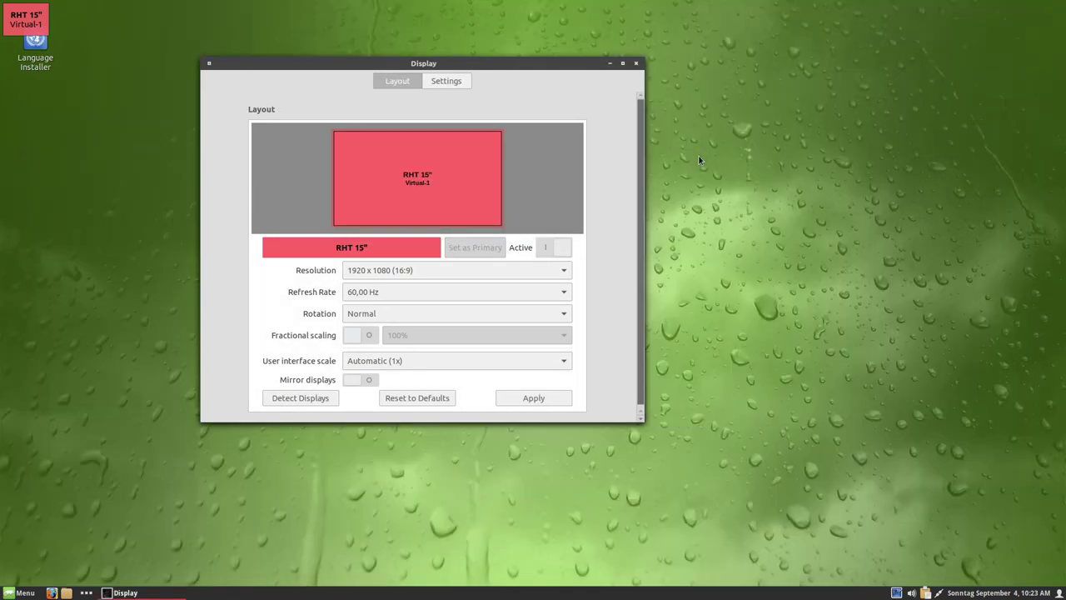
{"action": "left_click", "coordinate": [636, 64]}
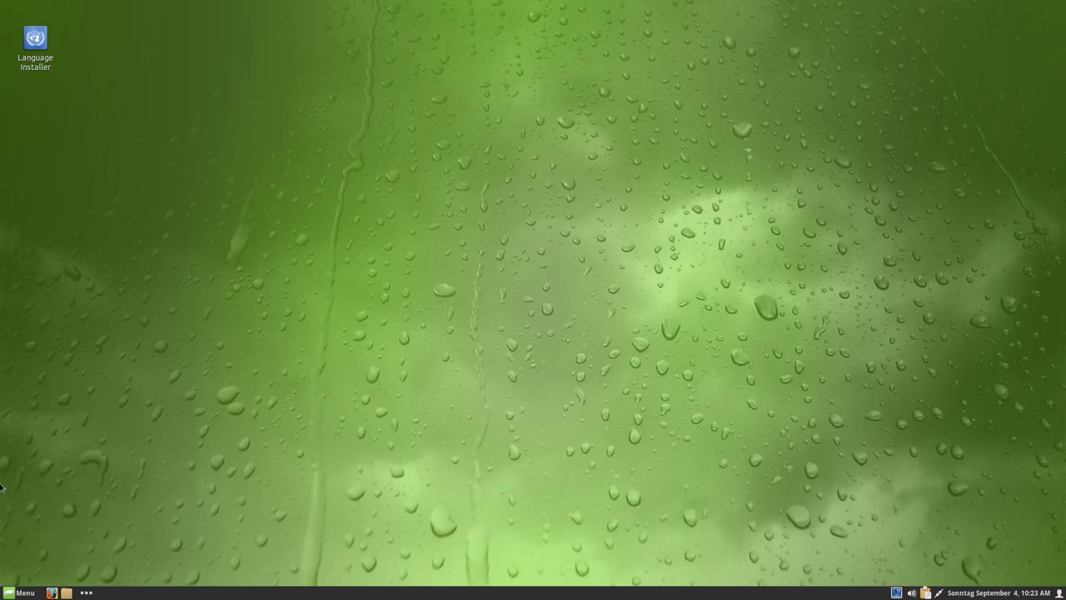
{"action": "left_click", "coordinate": [20, 593]}
{"action": "left_click", "coordinate": [570, 470]}
- Launch the Language Installer and try to authenticate with a root password, checking the command details
{"action": "double_click", "coordinate": [37, 48]}
{"action": "type", "text": "•••"}
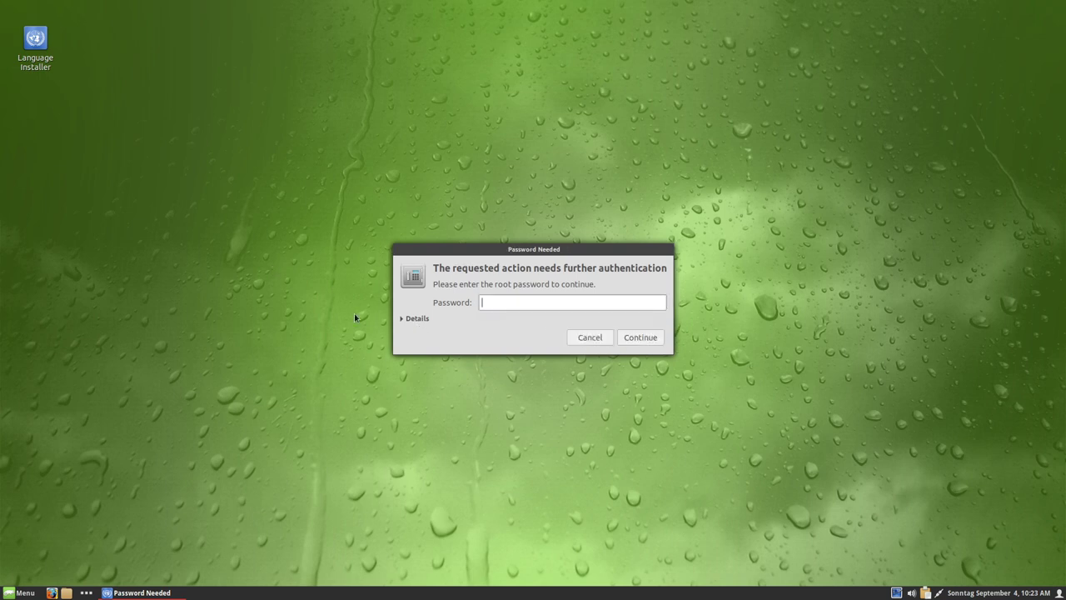
{"action": "type", "text": "•••"}
{"action": "left_click", "coordinate": [638, 337]}
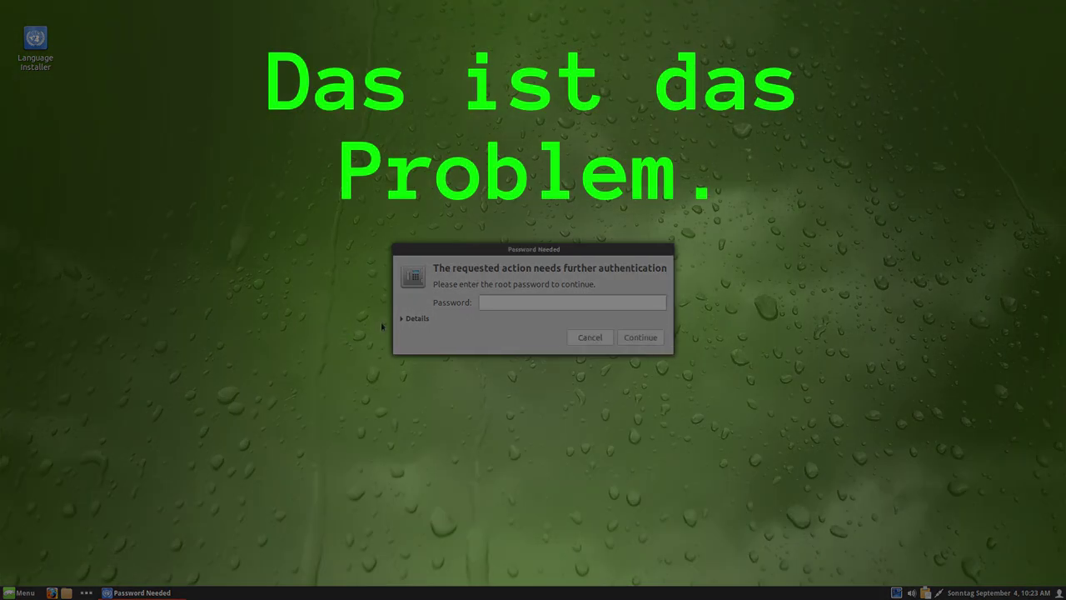
{"action": "left_click", "coordinate": [416, 320]}
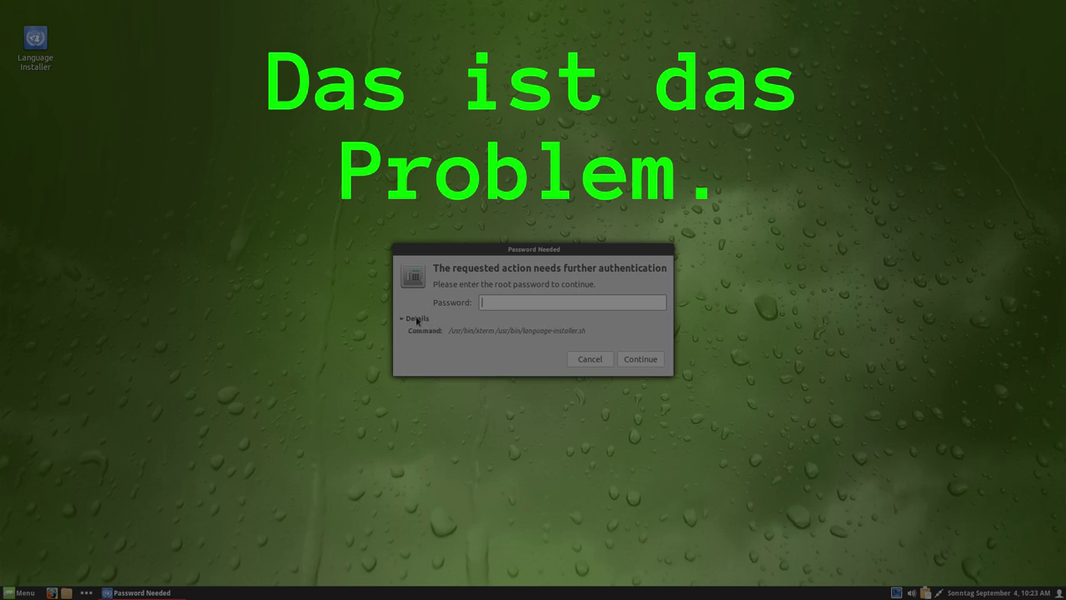
{"action": "left_click", "coordinate": [416, 319]}
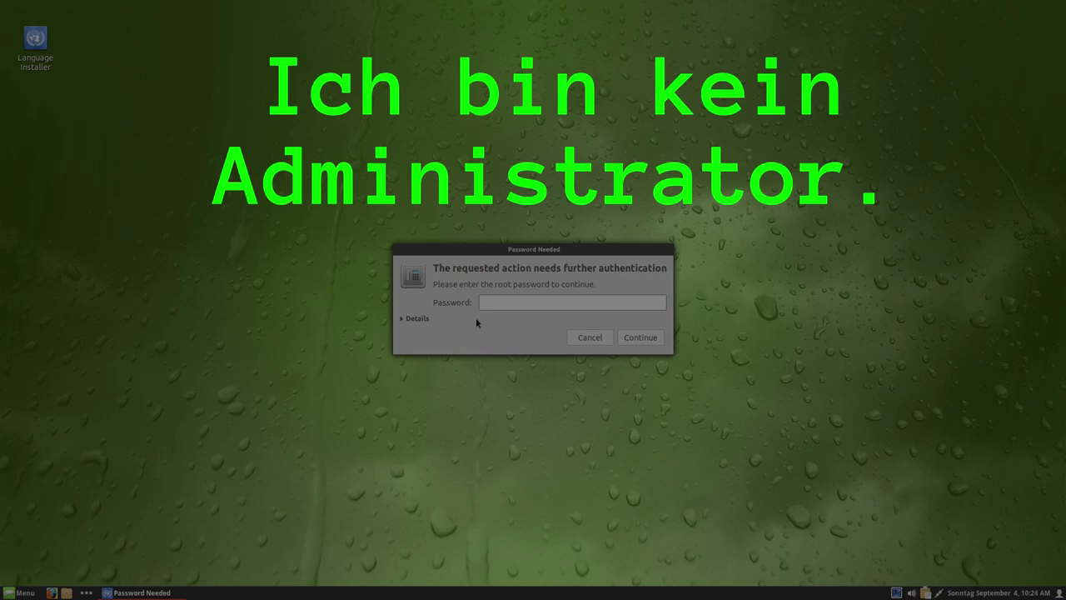
{"action": "left_click", "coordinate": [24, 592]}
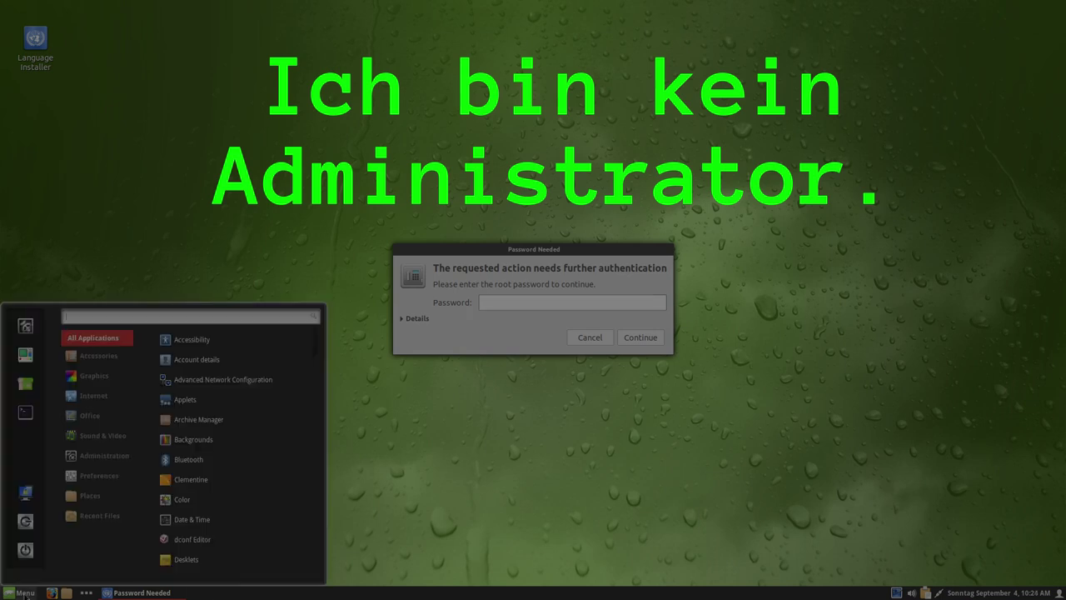
- Open a Terminal and run sudo su, submitting a root password attempt
{"action": "type", "text": "term"}
{"action": "key", "text": "Return"}
{"action": "type", "text": "sudo su"}
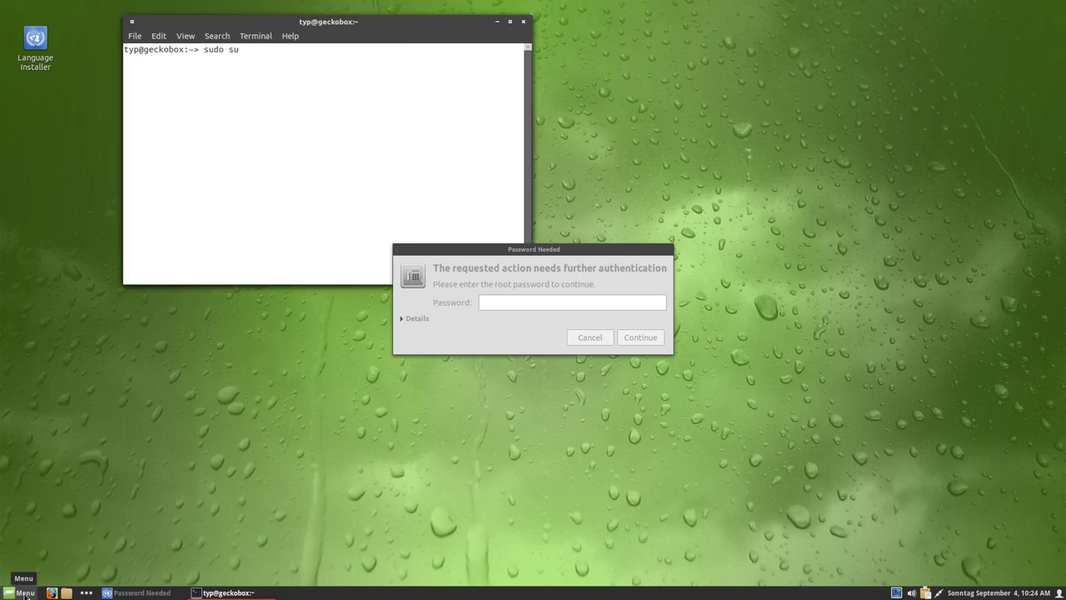
{"action": "key", "text": "Return"}
{"action": "key", "text": "Return"}
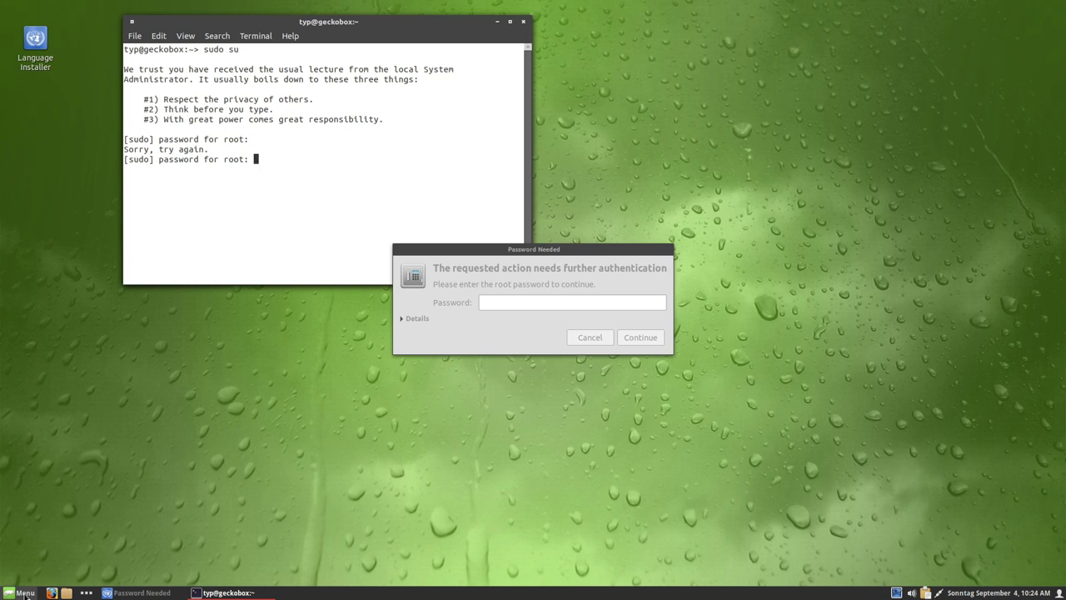
{"action": "key", "text": "Return"}
{"action": "left_click", "coordinate": [521, 10]}
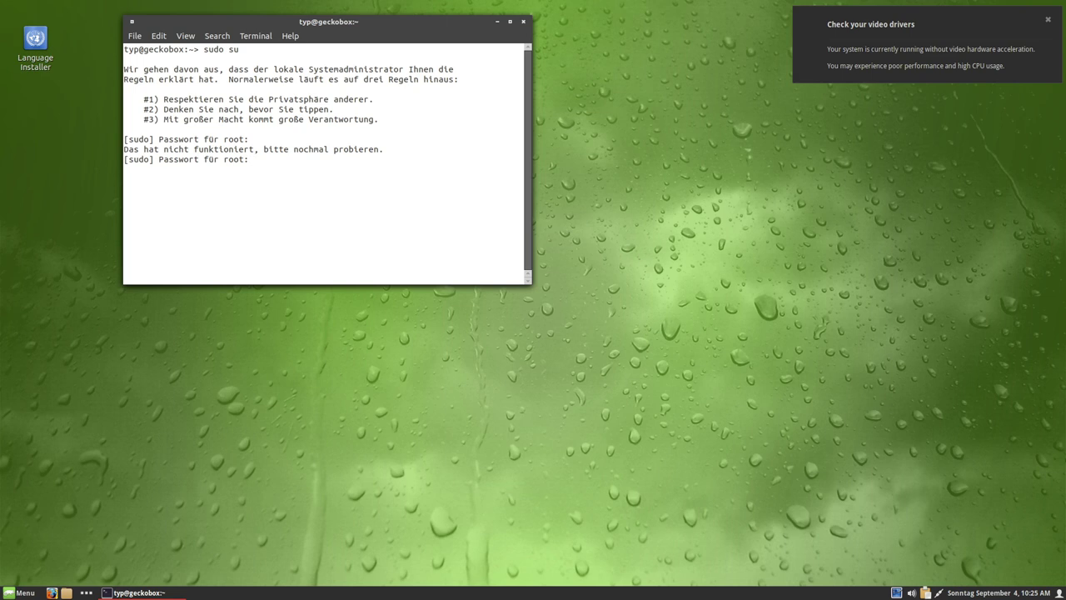
- Move the Terminal window lower and abort the pending sudo su password prompt with Ctrl+C
{"action": "left_click", "coordinate": [19, 593]}
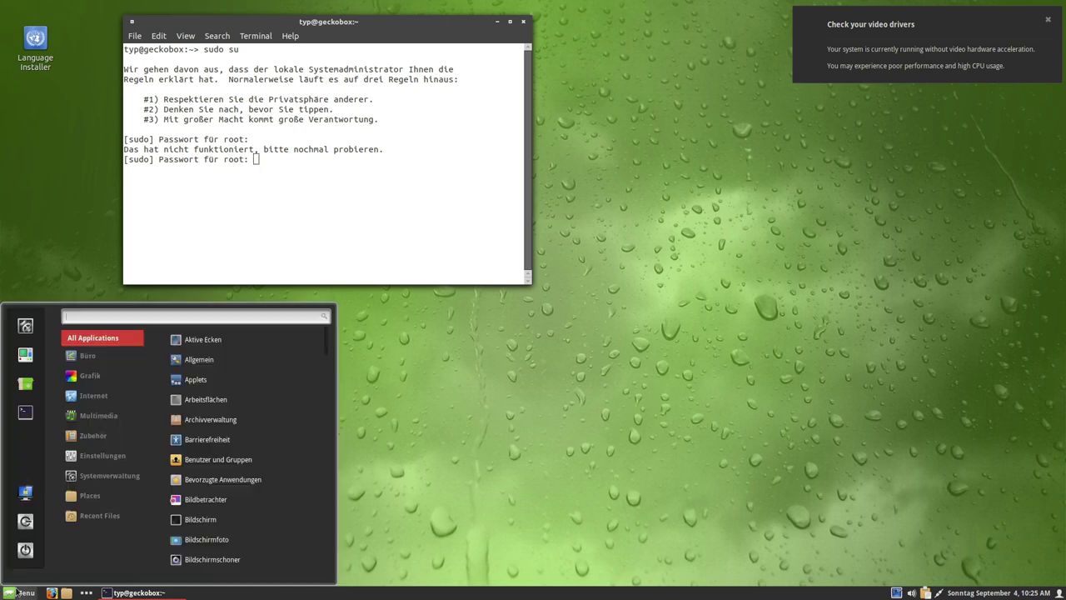
{"action": "left_click", "coordinate": [19, 593]}
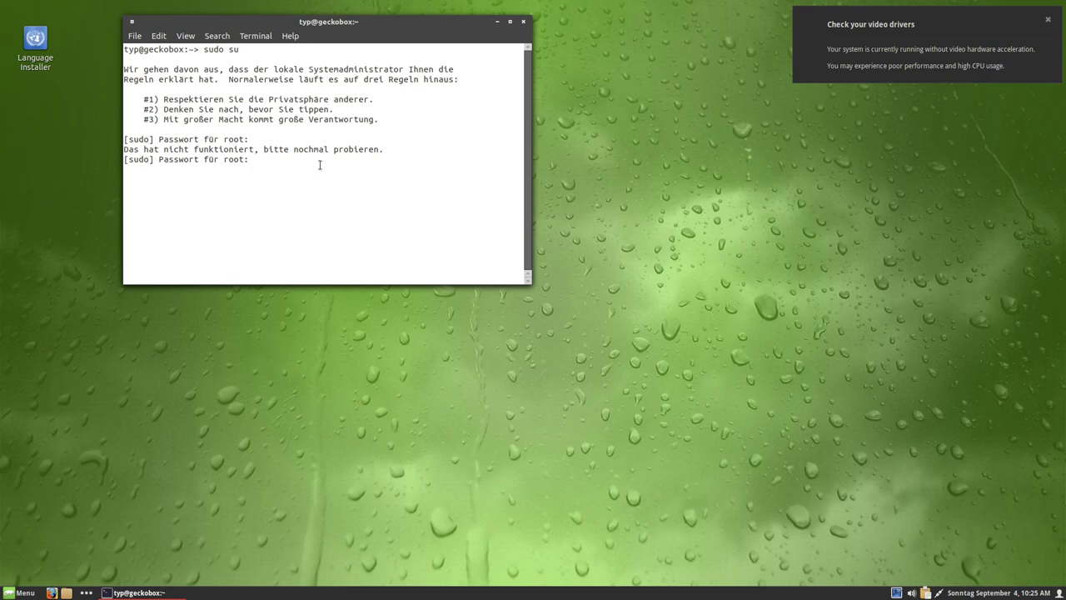
{"action": "left_click_drag", "start_coordinate": [464, 22], "coordinate": [484, 126]}
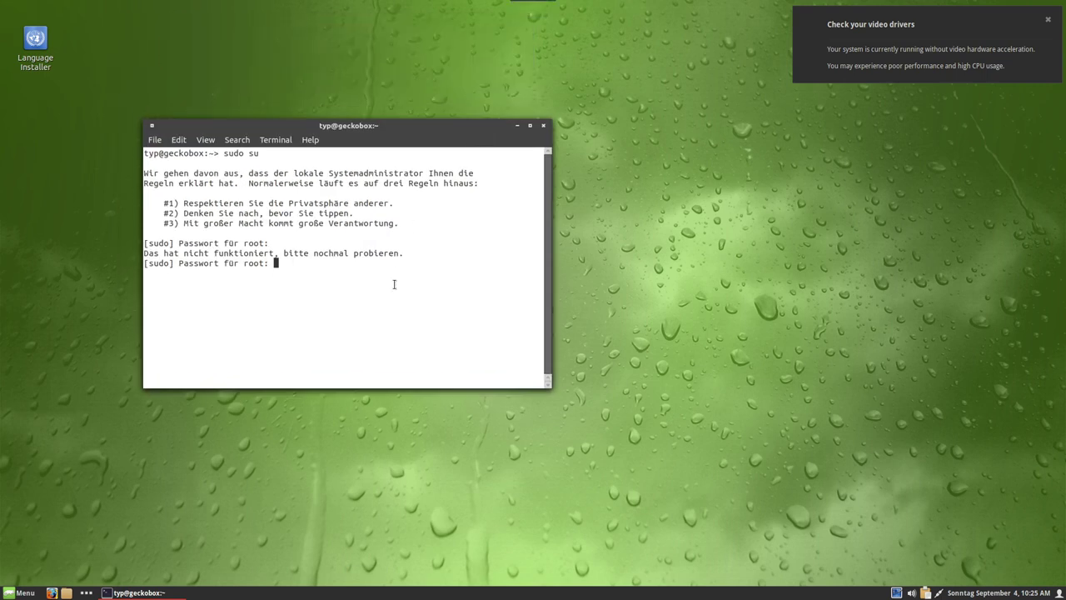
{"action": "key", "text": "ctrl+c"}
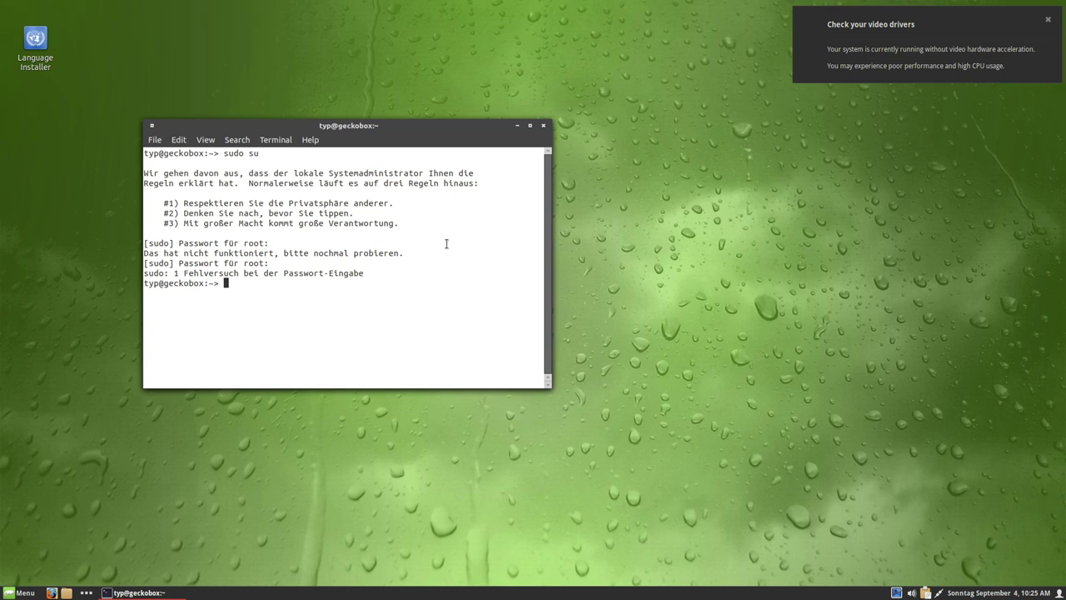
- Run sudo nano test.txt and submit root password attempts, which are rejected
{"action": "type", "text": "sudo nano test.tyt"}
{"action": "key", "text": "Return"}
{"action": "key", "text": "Return"}
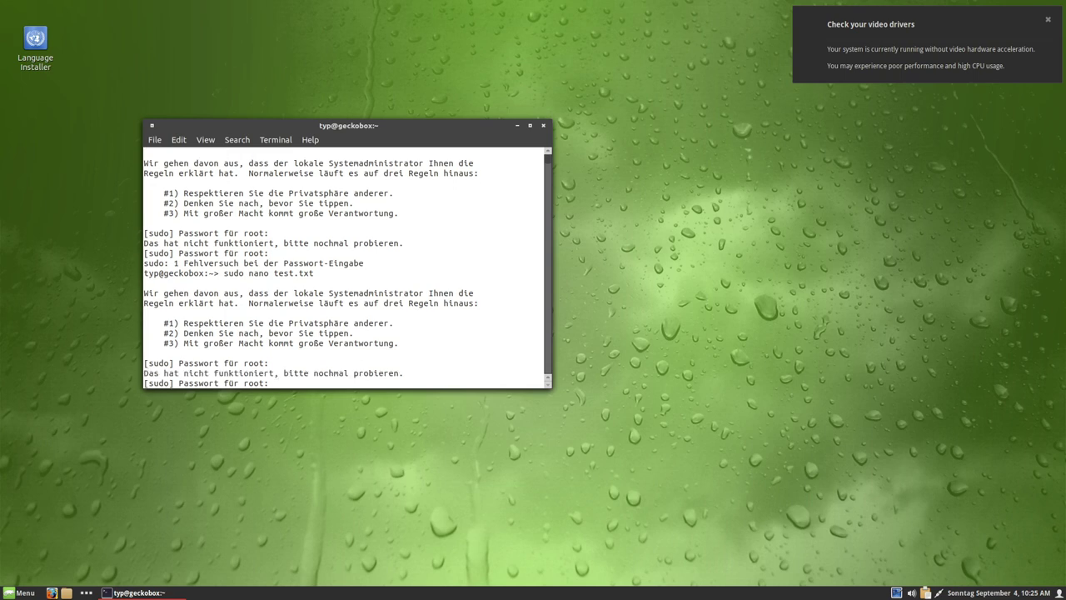
{"action": "key", "text": "Return"}
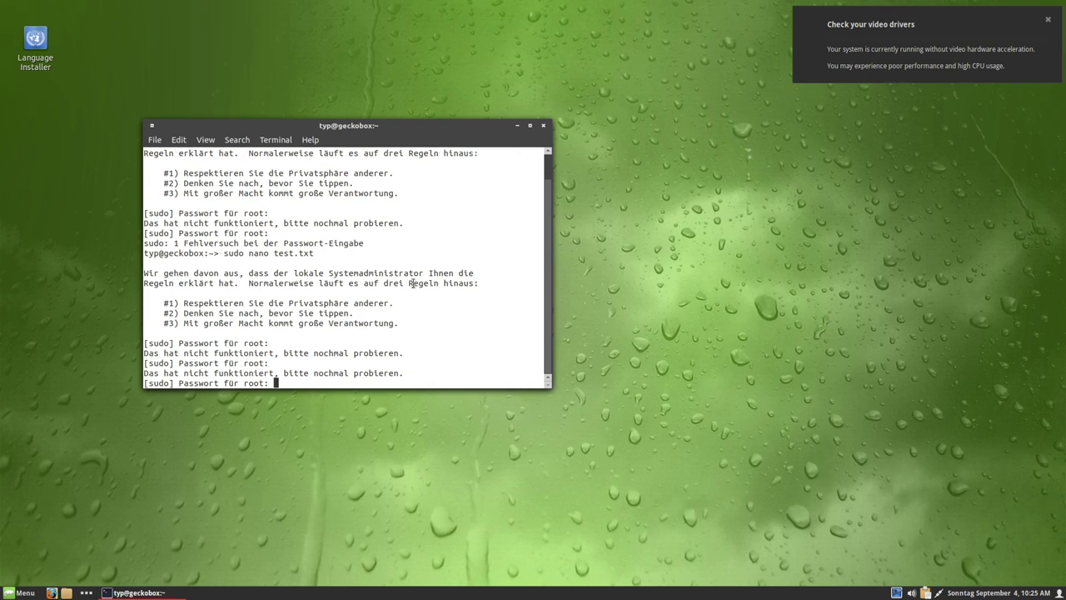
{"action": "key", "text": "Return"}
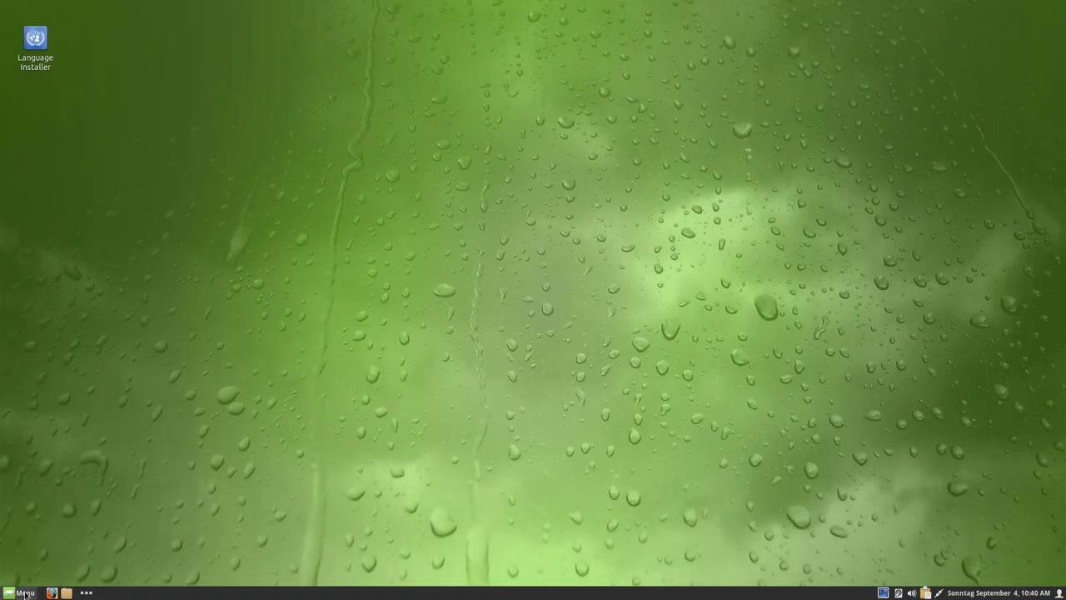
- Browse the Menu categories, then open a new terminal window with an enlarged font
{"action": "left_click", "coordinate": [27, 593]}
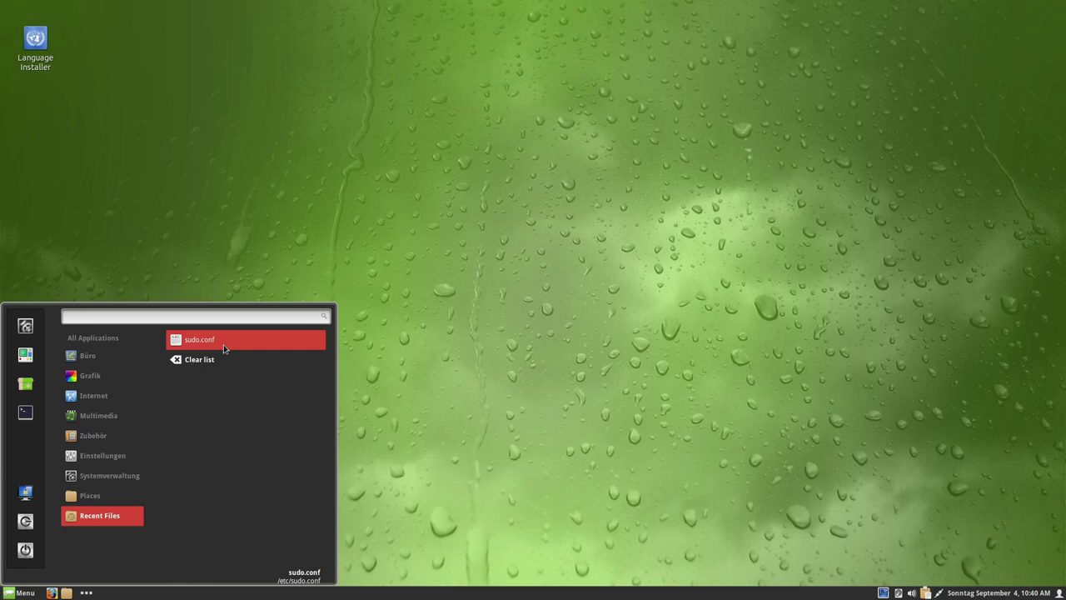
{"action": "mouse_move", "coordinate": [92, 439]}
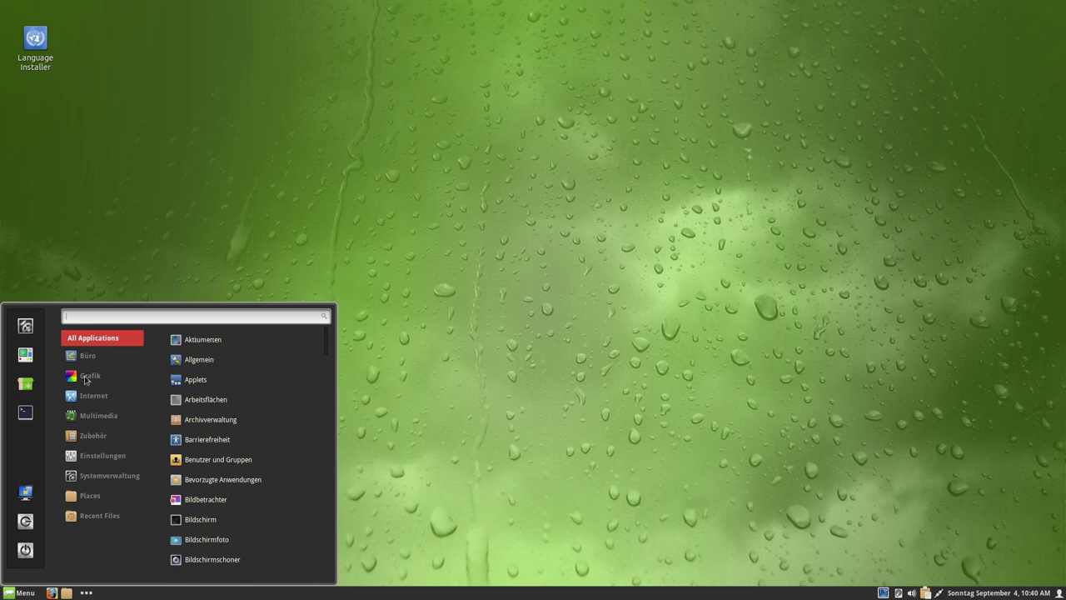
{"action": "mouse_move", "coordinate": [100, 515]}
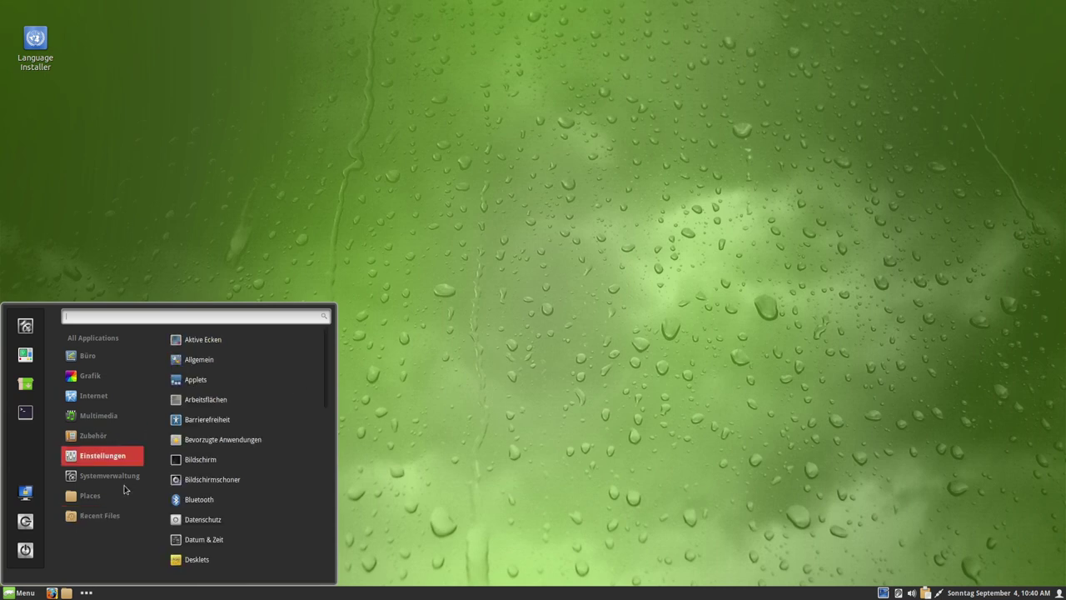
{"action": "mouse_move", "coordinate": [116, 336]}
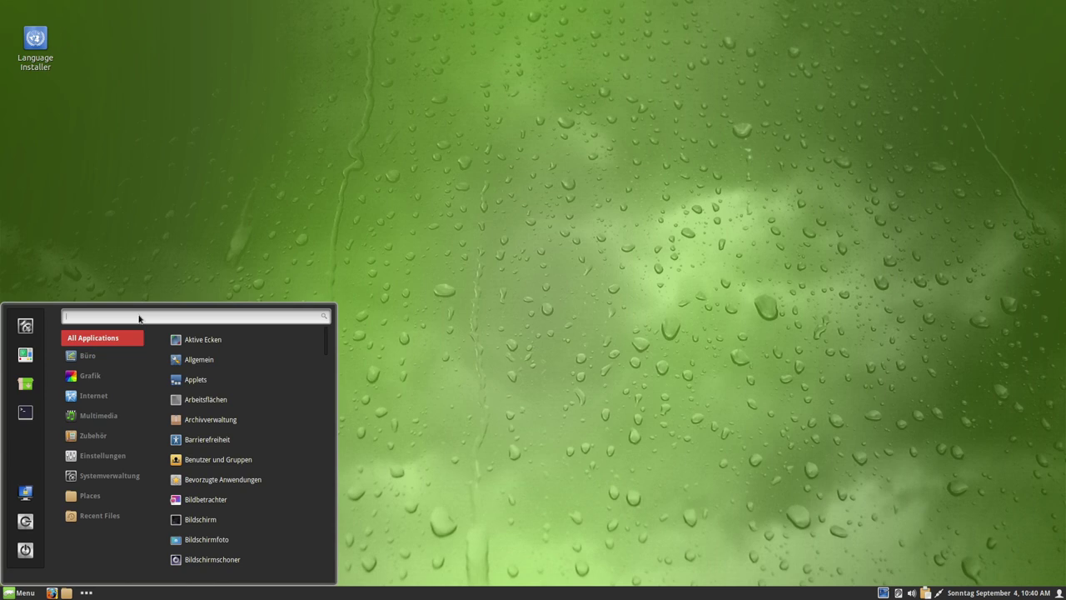
{"action": "key", "text": "ctrl+alt+t"}
{"action": "key", "text": "ctrl+plus"}
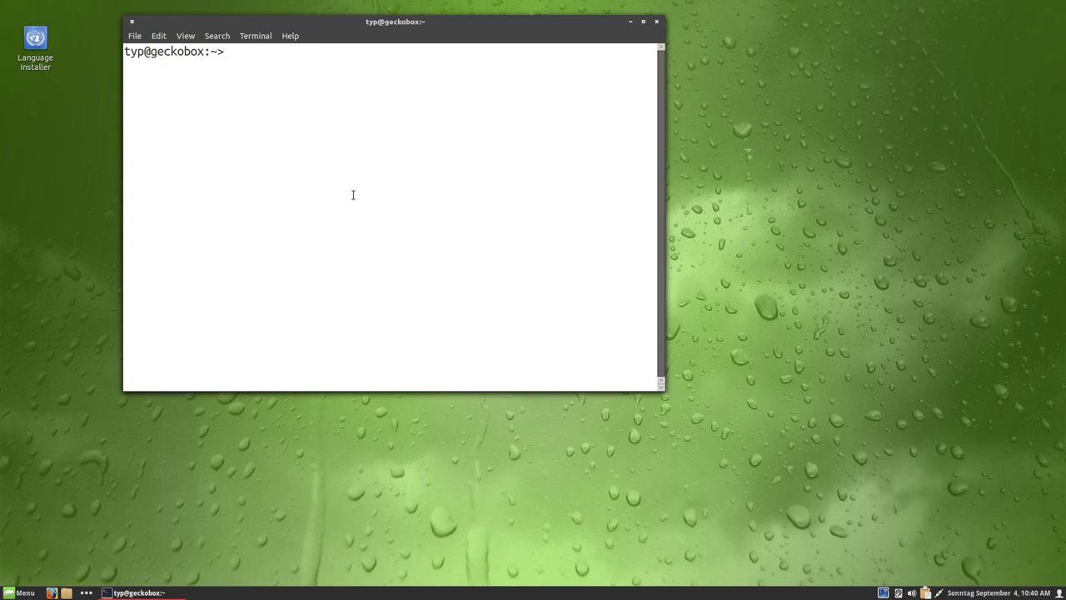
- Run groups and highlight 'wheel' in the listed group memberships
{"action": "type", "text": "groups"}
{"action": "key", "text": "Return"}
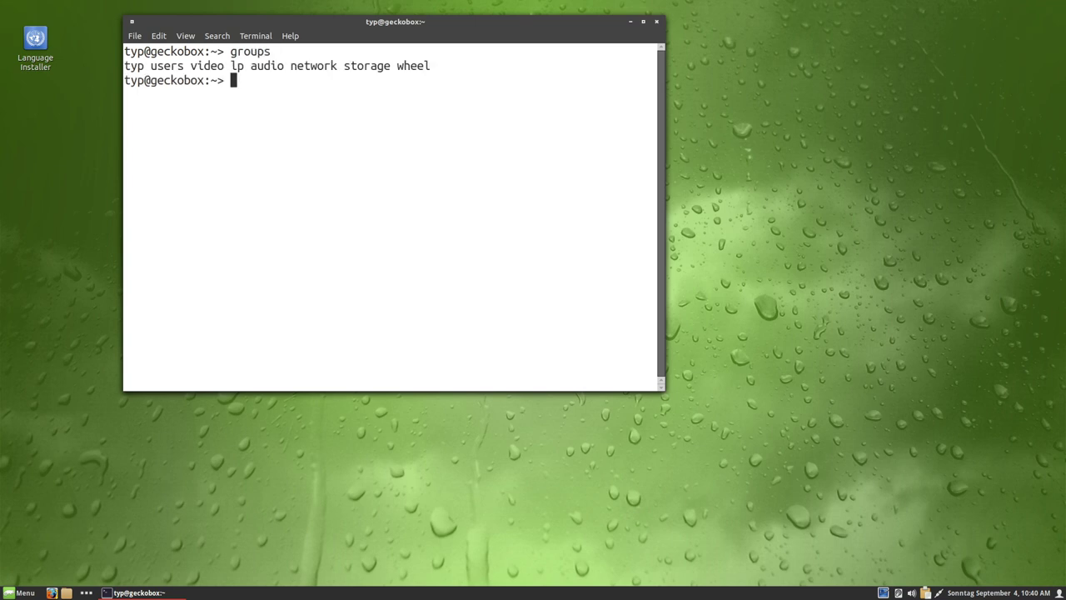
{"action": "double_click", "coordinate": [413, 65]}
{"action": "left_click", "coordinate": [414, 78]}
{"action": "left_click_drag", "start_coordinate": [398, 65], "coordinate": [453, 65]}
{"action": "left_click", "coordinate": [454, 65]}
{"action": "left_click_drag", "start_coordinate": [400, 69], "coordinate": [435, 69]}
{"action": "left_click", "coordinate": [409, 74]}
- Highlight the user name at the start of the groups output, then close the terminal with Ctrl+D
{"action": "double_click", "coordinate": [136, 66]}
{"action": "left_click", "coordinate": [140, 66]}
{"action": "double_click", "coordinate": [140, 66]}
{"action": "left_click", "coordinate": [259, 73]}
{"action": "key", "text": "ctrl+d"}
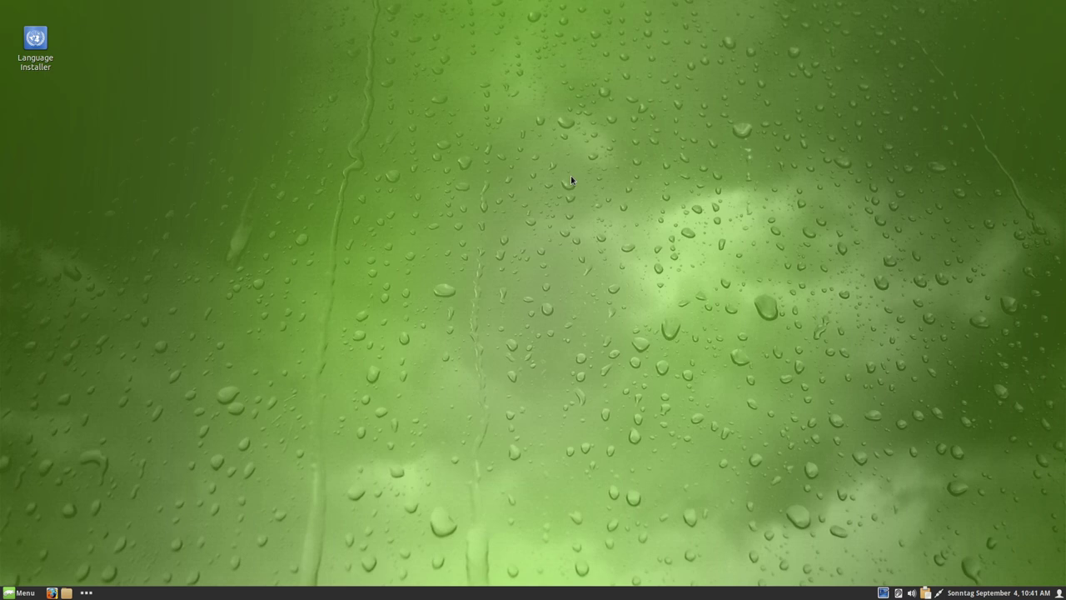
- Launch Terminal by searching 'ter' in the Menu and enlarge its font two steps
{"action": "key", "text": "super"}
{"action": "type", "text": "ter"}
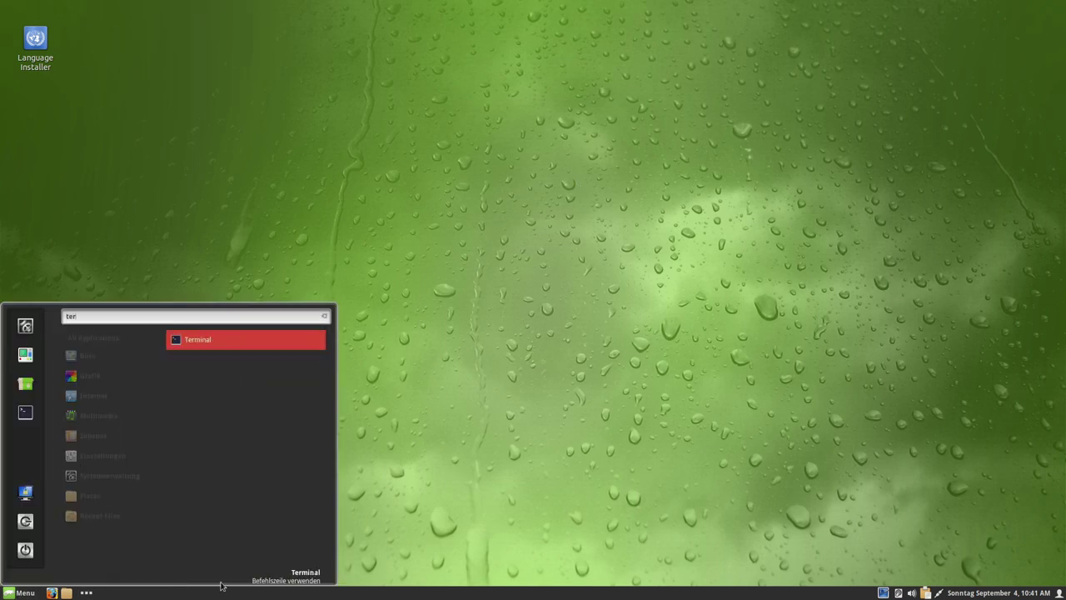
{"action": "key", "text": "Return"}
{"action": "key", "text": "ctrl+plus"}
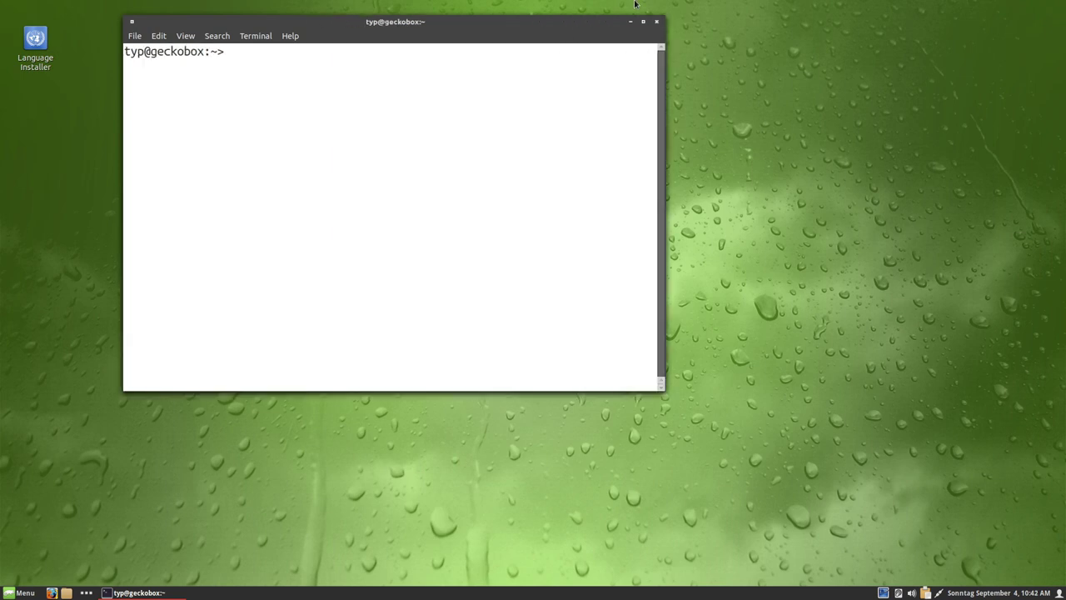
{"action": "key", "text": "ctrl+plus"}
- Run uname -r to show kernel 5.14.21-150400.24.18-default, then clear the screen
{"action": "type", "text": "unam"}
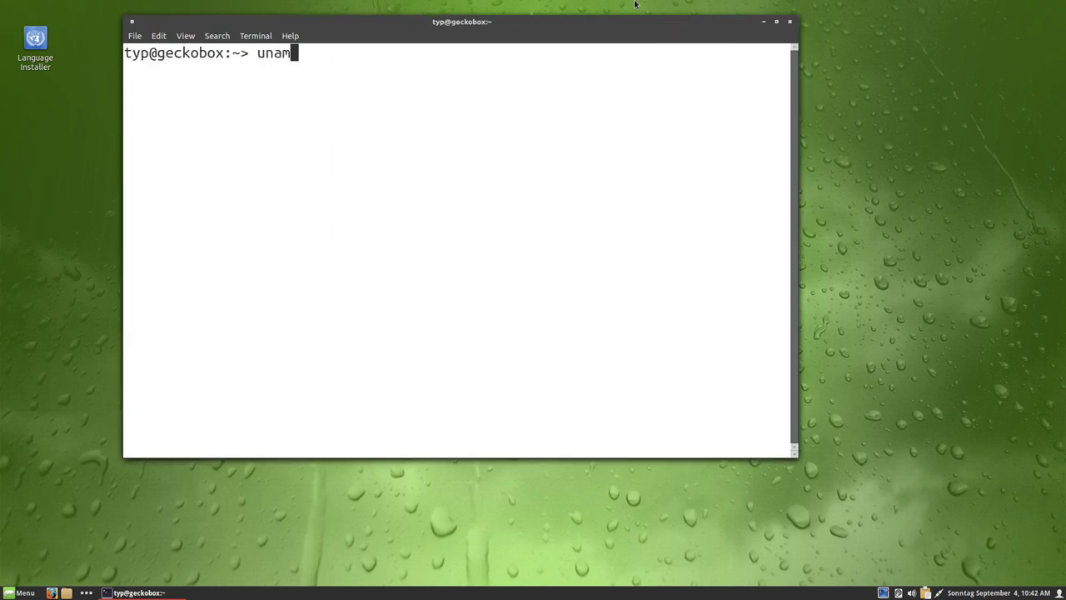
{"action": "type", "text": "e -r"}
{"action": "key", "text": "Return"}
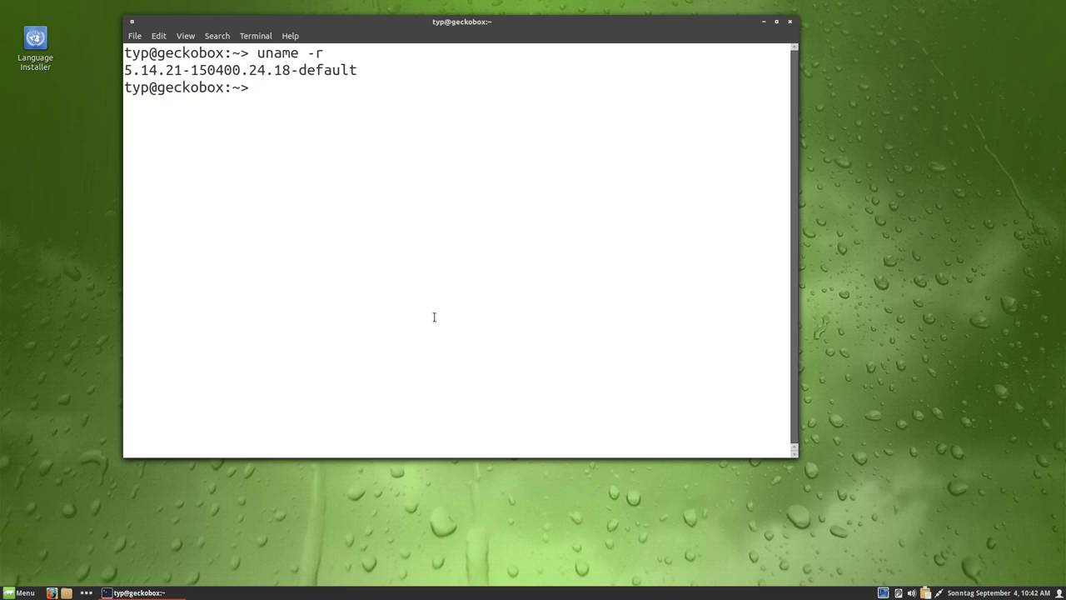
{"action": "key", "text": "ctrl+l"}
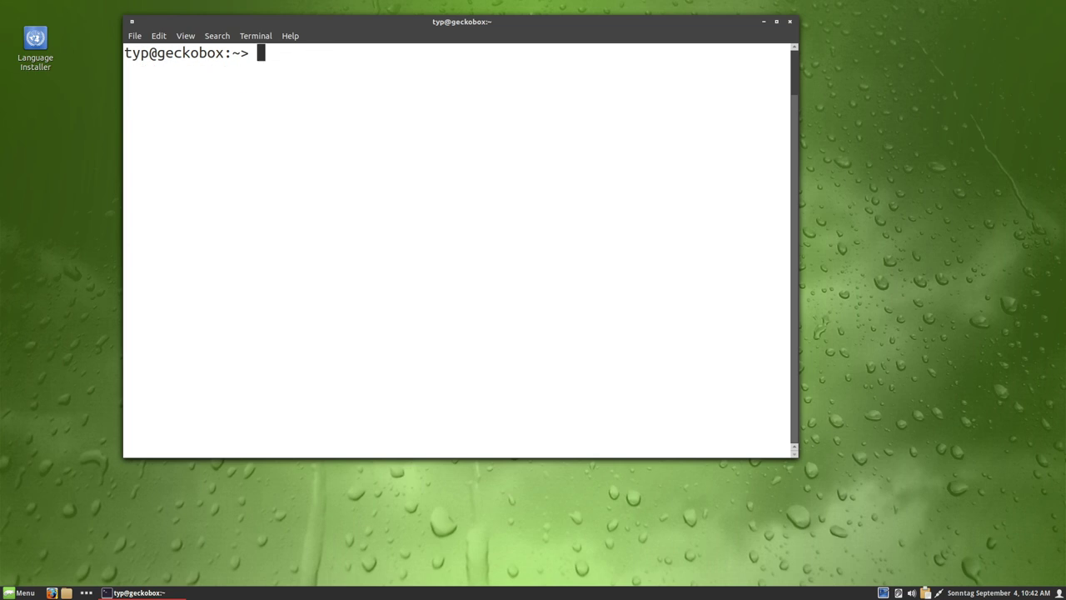
- Run zypper dup, then rerun it with root rights as sudo zypper dup
{"action": "type", "text": "zypper dup"}
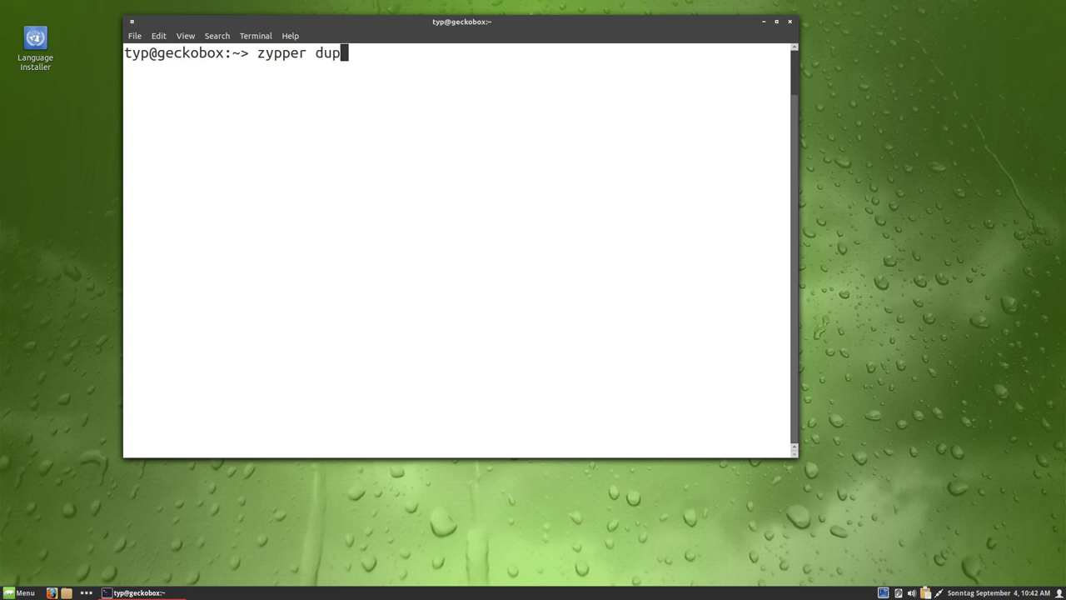
{"action": "key", "text": "Return"}
{"action": "key", "text": "Up"}
{"action": "key", "text": "Left"}
{"action": "key", "text": "Left"}
{"action": "key", "text": "Left"}
{"action": "key", "text": "Left"}
{"action": "key", "text": "Left"}
{"action": "key", "text": "Left"}
{"action": "key", "text": "Left"}
{"action": "key", "text": "Left"}
{"action": "key", "text": "Left"}
{"action": "key", "text": "Left"}
{"action": "type", "text": "sudo"}
{"action": "key", "text": "Return"}
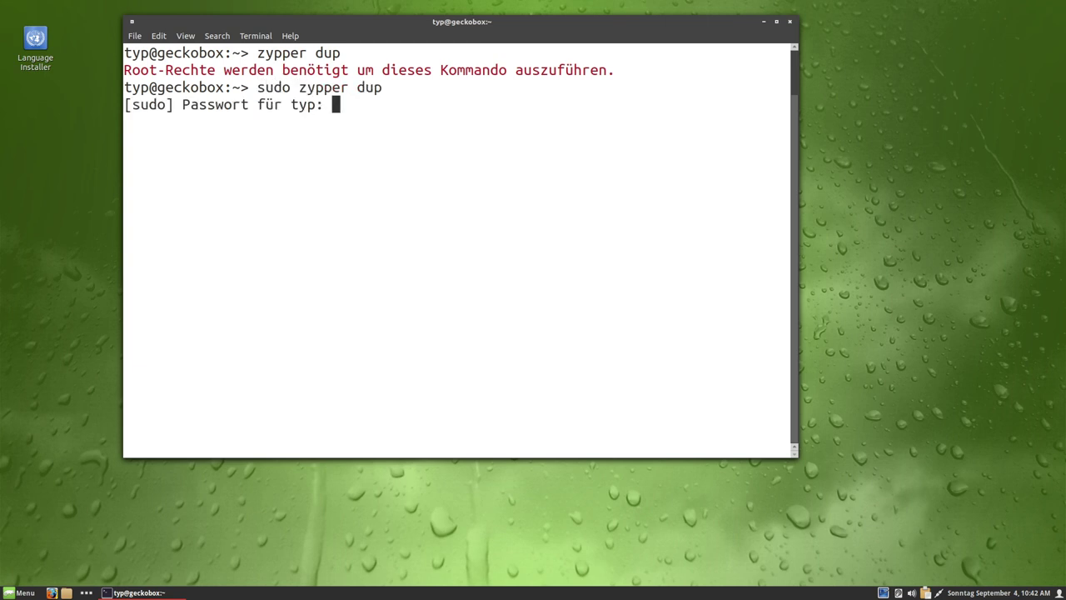
- Enter the sudo password, accept downloading 140 updated and 3 new packages, and maximize the terminal
{"action": "key", "text": "Return"}
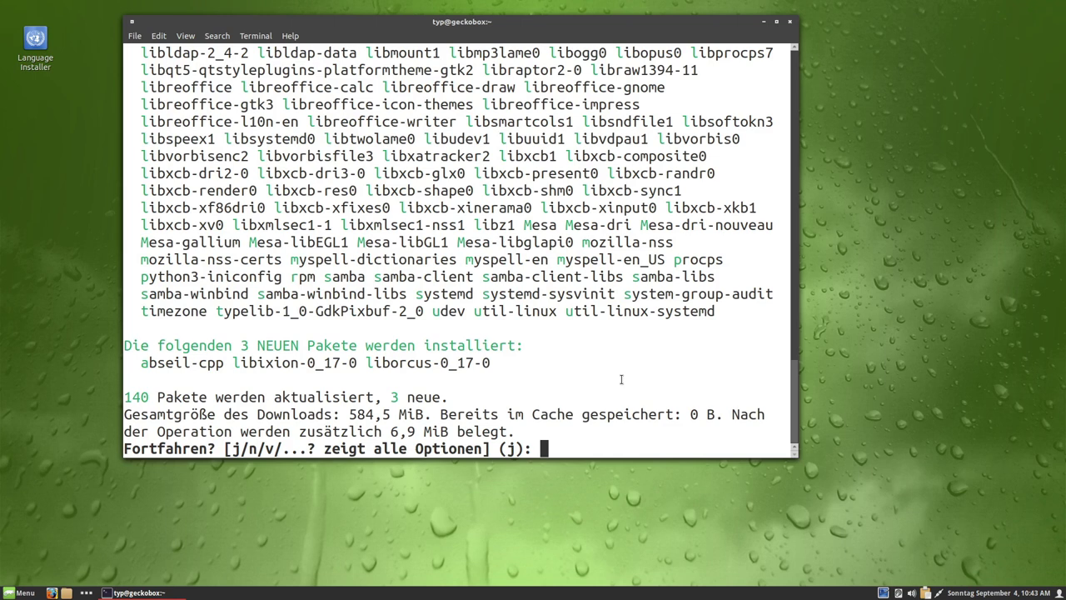
{"action": "key", "text": "Return"}
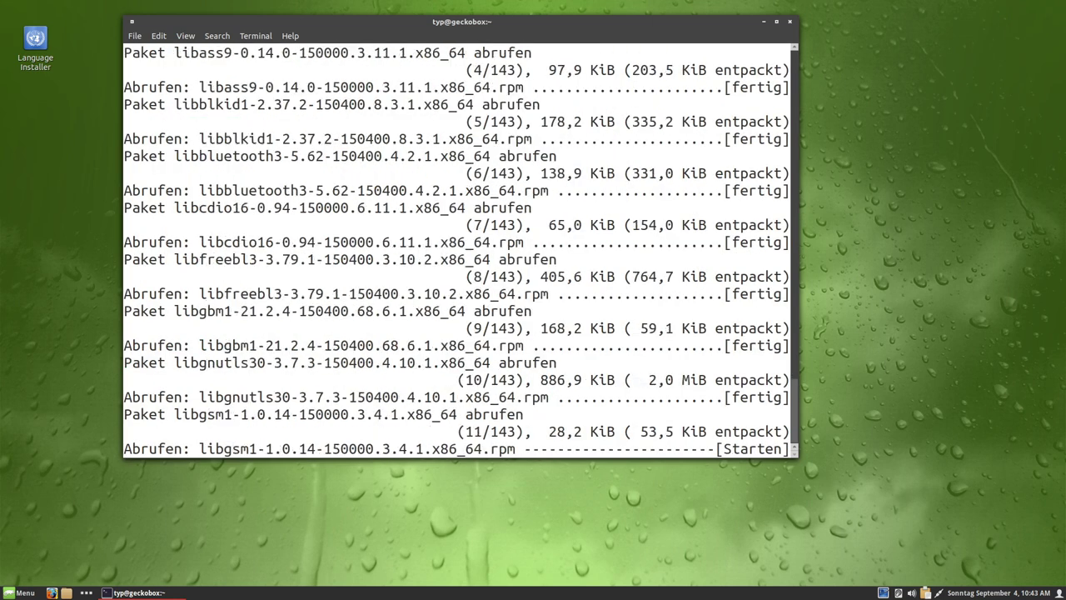
{"action": "key", "text": "alt+F10"}
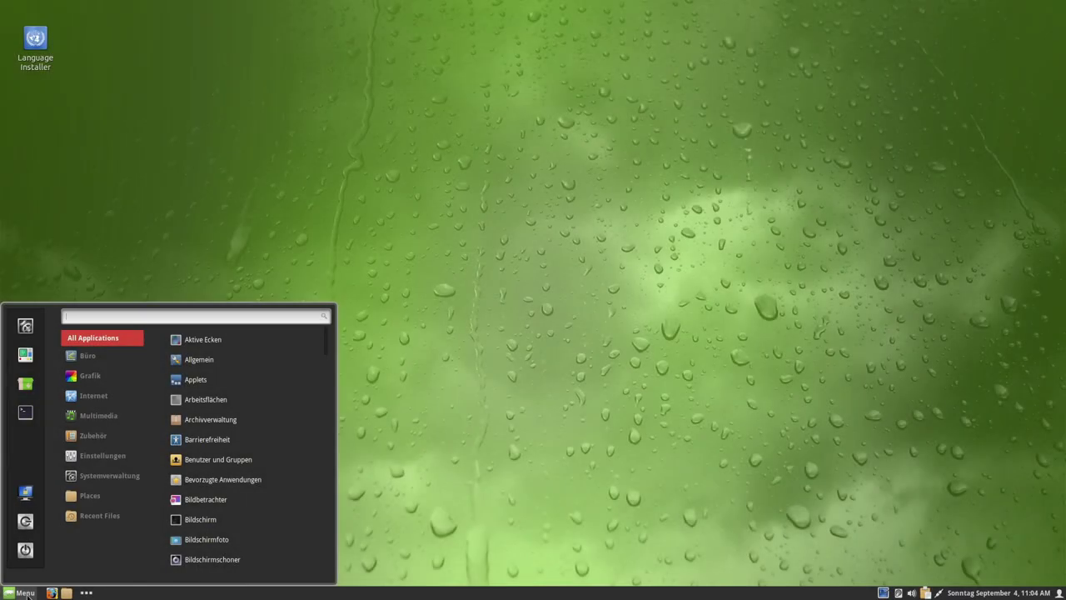
- Launch YaST by searching 'yas' and submit the root password in the authentication request
{"action": "type", "text": "yas"}
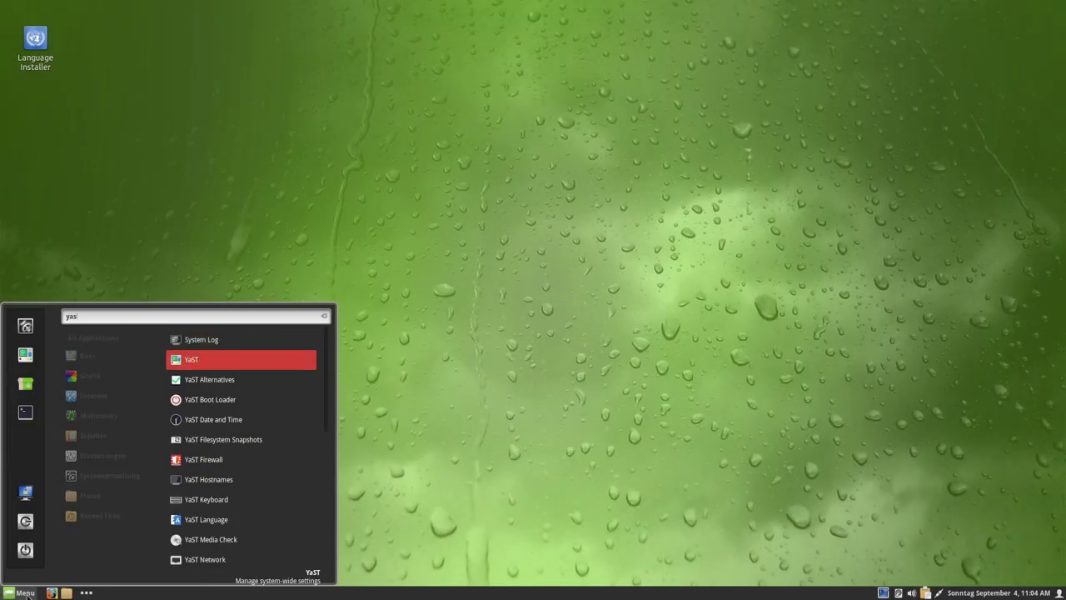
{"action": "key", "text": "Return"}
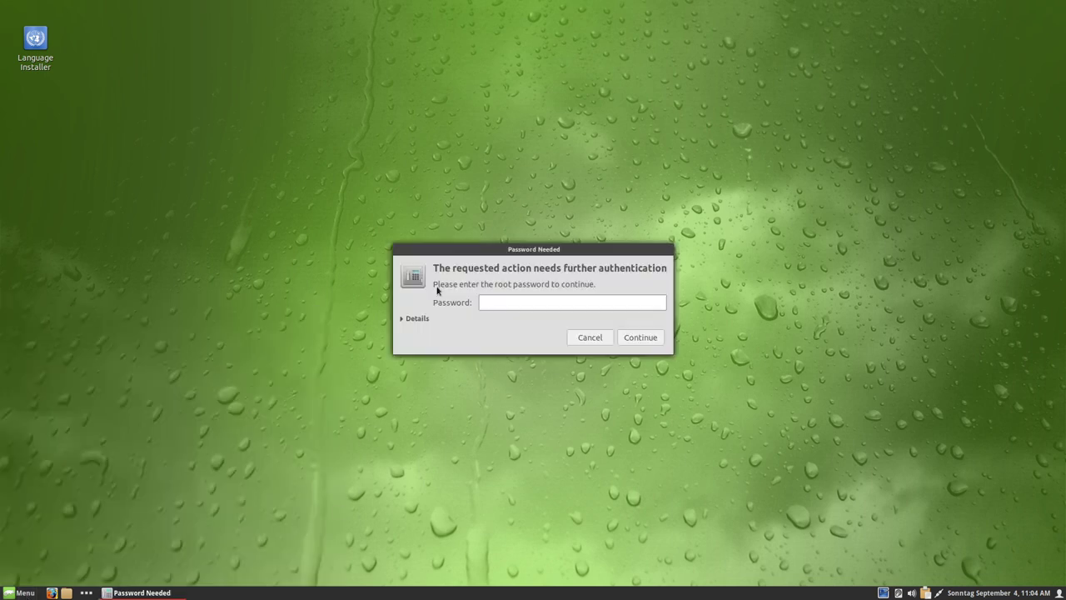
{"action": "left_click", "coordinate": [416, 318]}
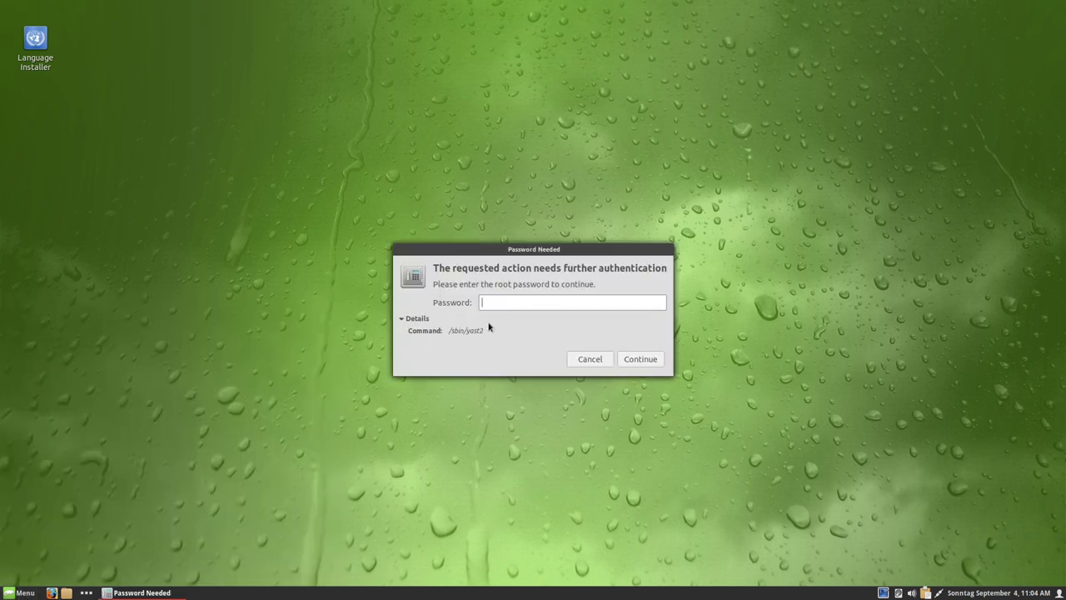
{"action": "type", "text": "•••"}
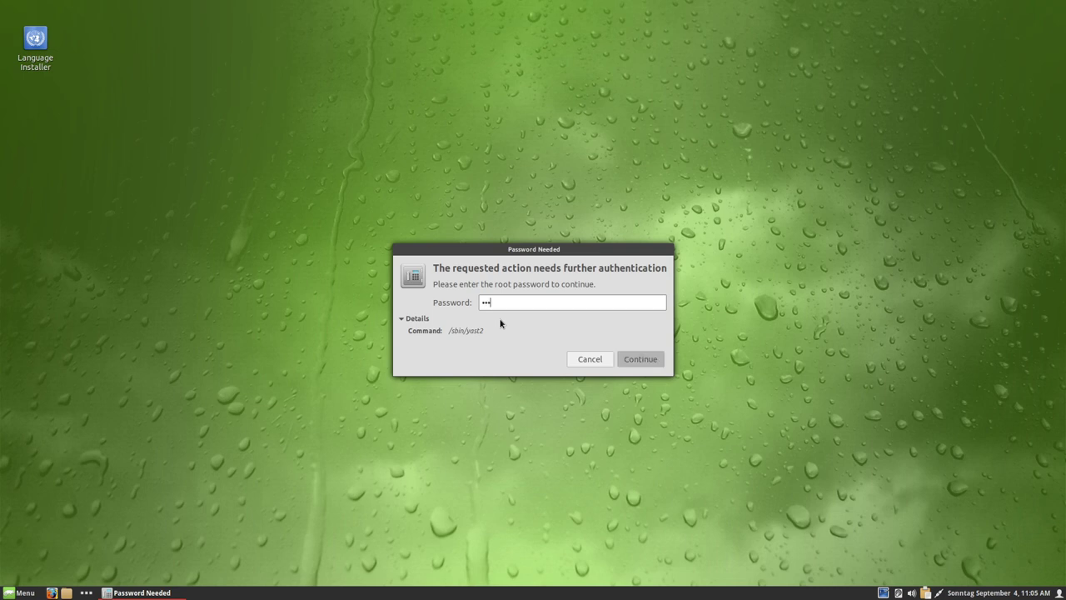
{"action": "key", "text": "Return"}
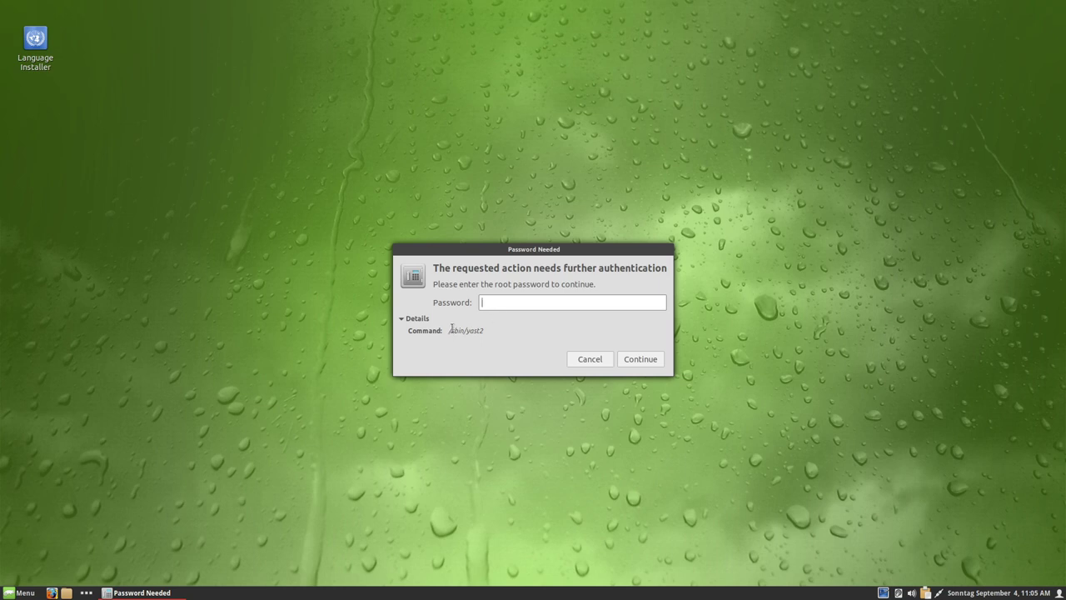
- Select the /sbin/yast2 command text in the password request, then move the dialog aside
{"action": "left_click_drag", "start_coordinate": [451, 330], "coordinate": [491, 332]}
{"action": "left_click", "coordinate": [463, 330]}
{"action": "left_click", "coordinate": [527, 338]}
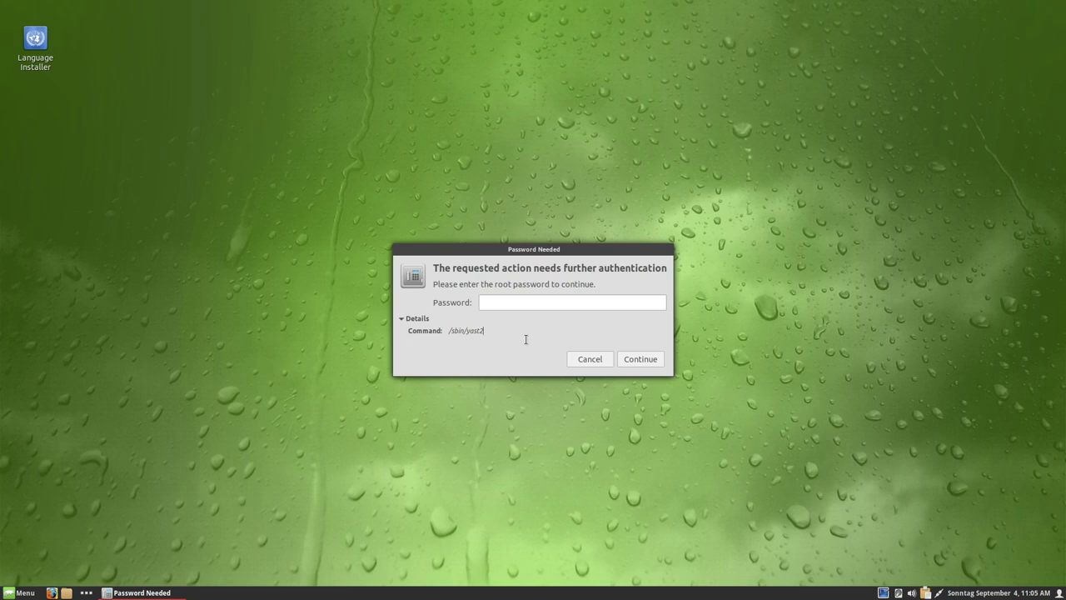
{"action": "left_click_drag", "start_coordinate": [449, 331], "coordinate": [498, 328]}
{"action": "left_click", "coordinate": [498, 328]}
{"action": "left_click_drag", "start_coordinate": [593, 250], "coordinate": [628, 202]}
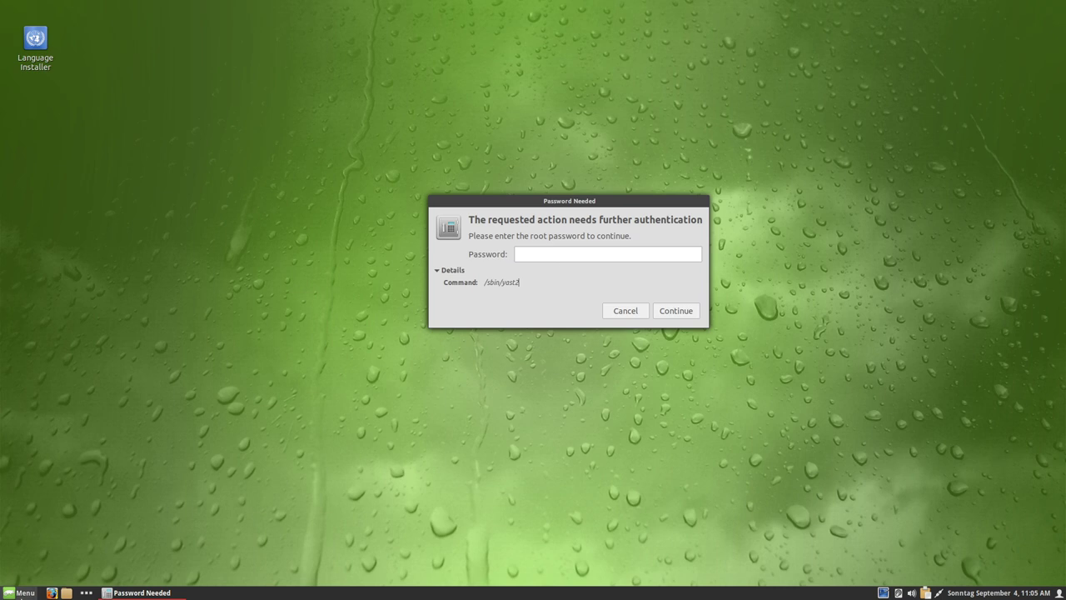
- Open Terminal via the Menu search 'term', enlarge its text, and type sudo /sbin/yast2
{"action": "left_click", "coordinate": [20, 593]}
{"action": "type", "text": "term"}
{"action": "key", "text": "Return"}
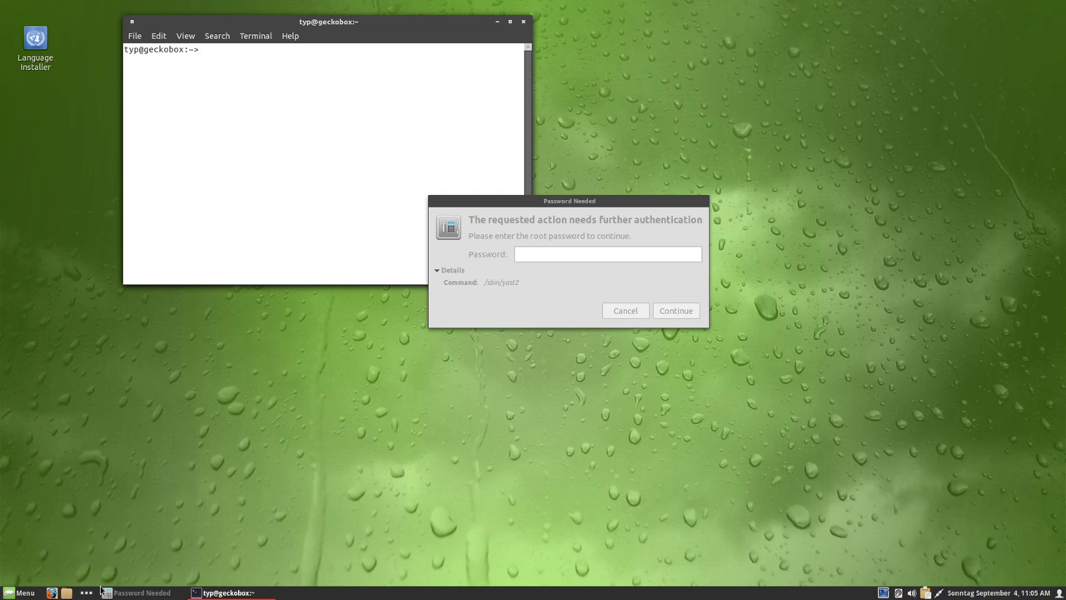
{"action": "key", "text": "ctrl+plus"}
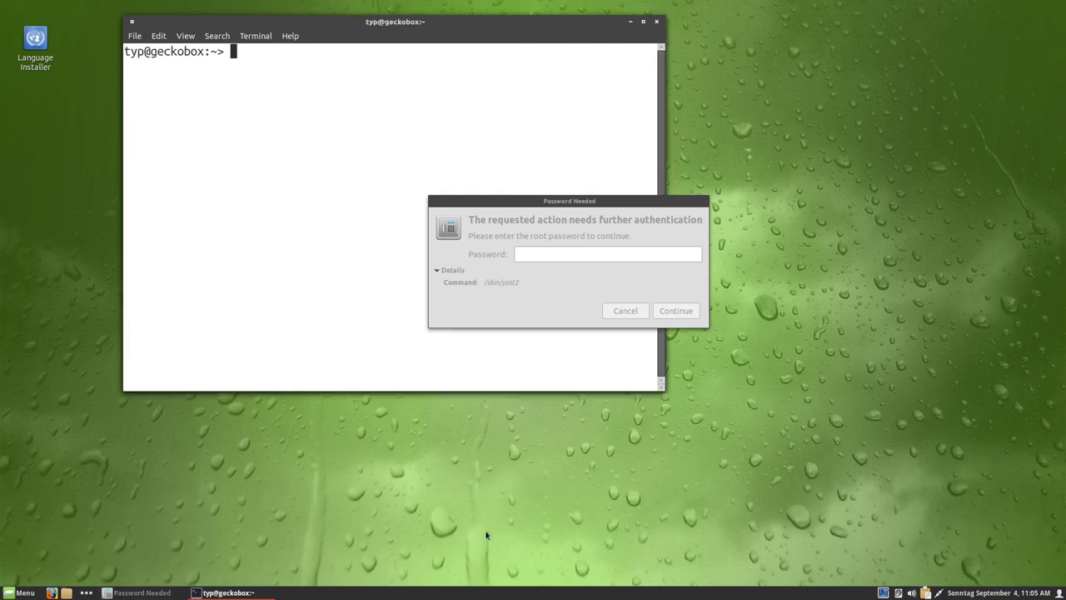
{"action": "type", "text": "sudo /sbin/yast2d"}
- Run sudo /sbin/yast2 with the password, maximize the terminal, and cancel the root password request
{"action": "key", "text": "BackSpace"}
{"action": "key", "text": "Return"}
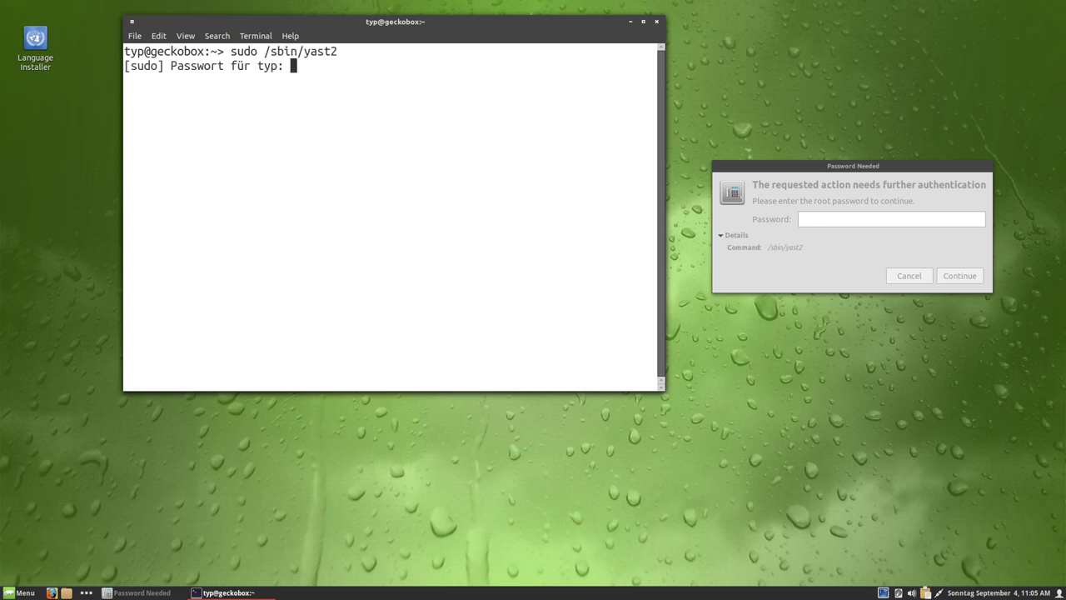
{"action": "key", "text": "Return"}
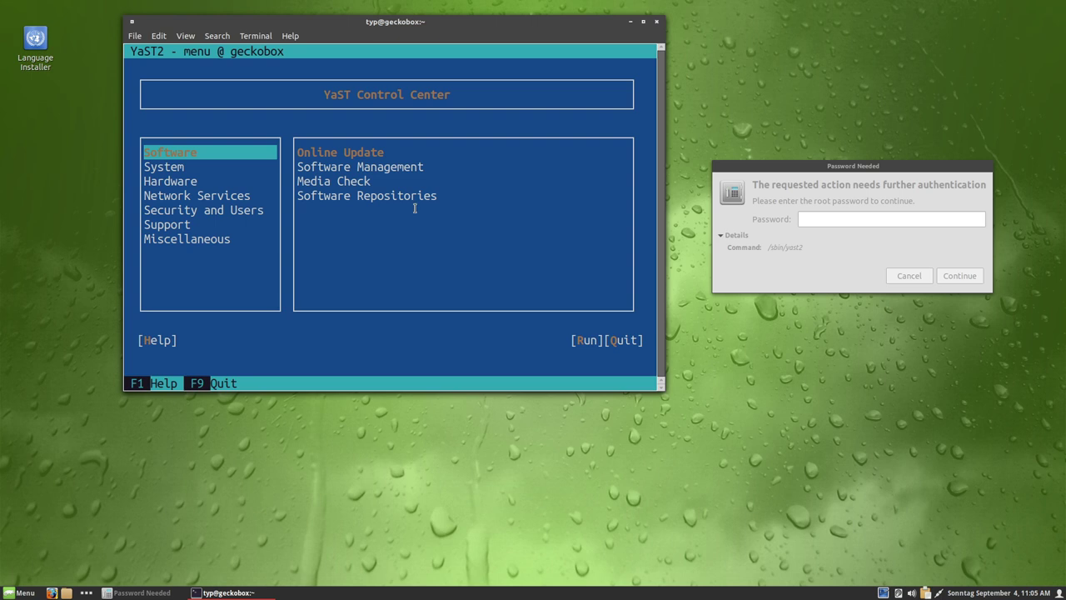
{"action": "left_click", "coordinate": [643, 22]}
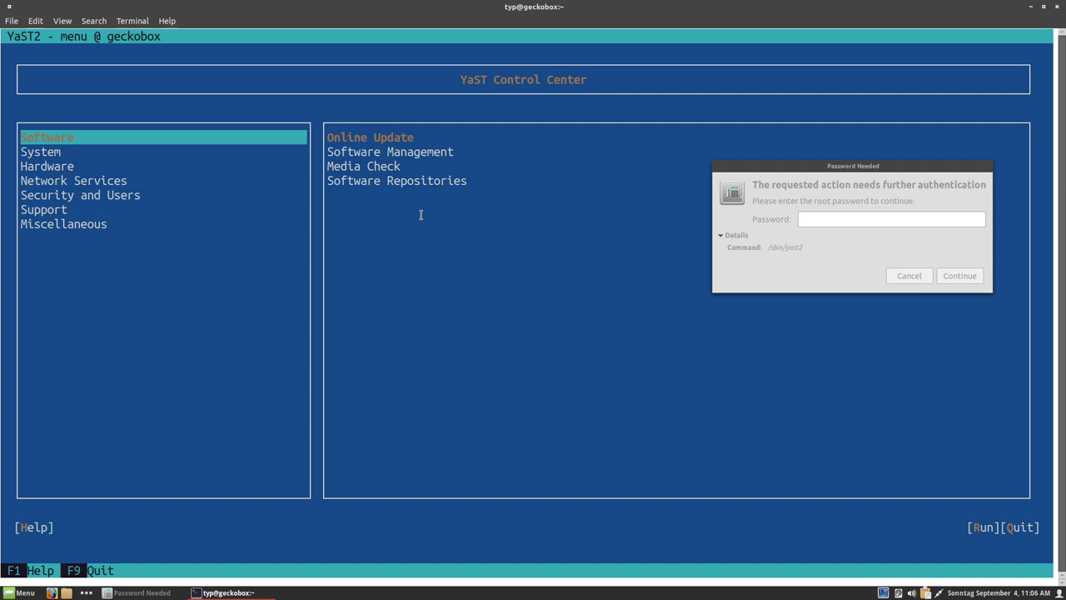
{"action": "left_click", "coordinate": [905, 276]}
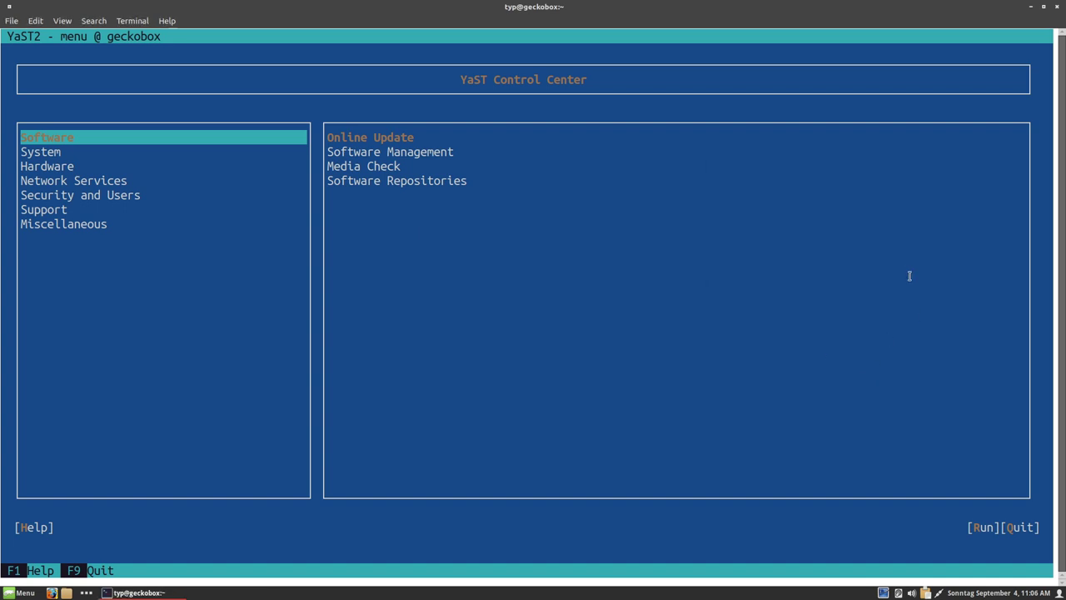
- Start the Online Update module, abort it, and move to Software Management
{"action": "key", "text": "Tab"}
{"action": "key", "text": "Return"}
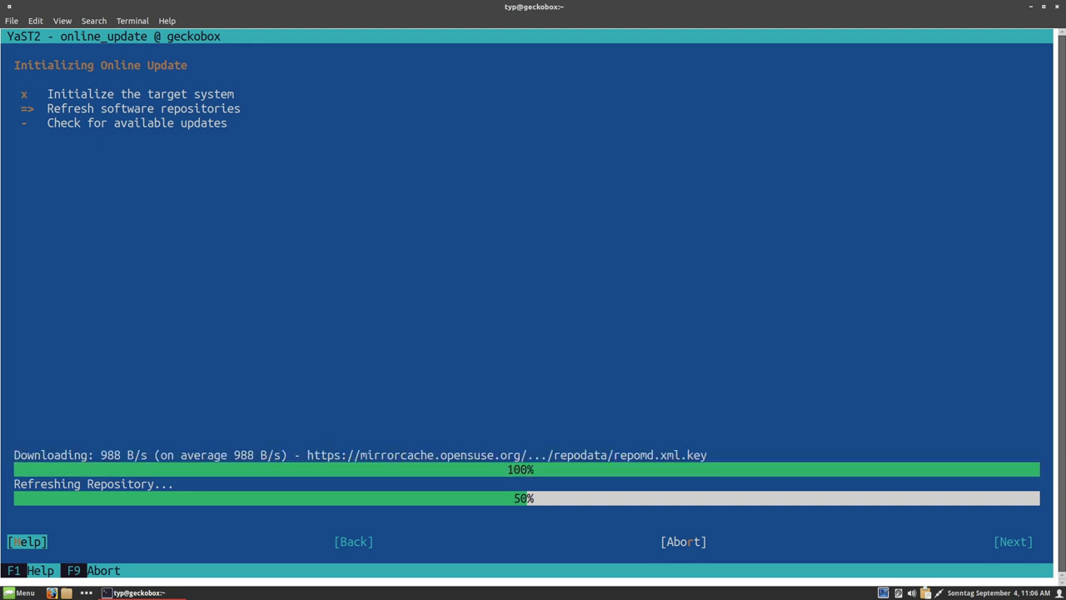
{"action": "left_click", "coordinate": [683, 541]}
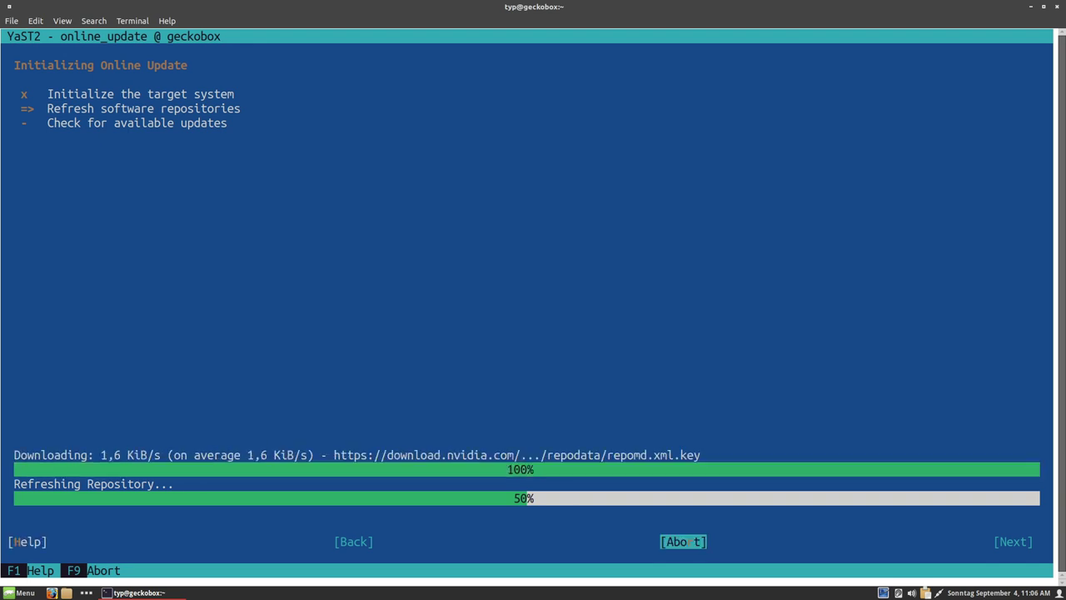
{"action": "key", "text": "Return"}
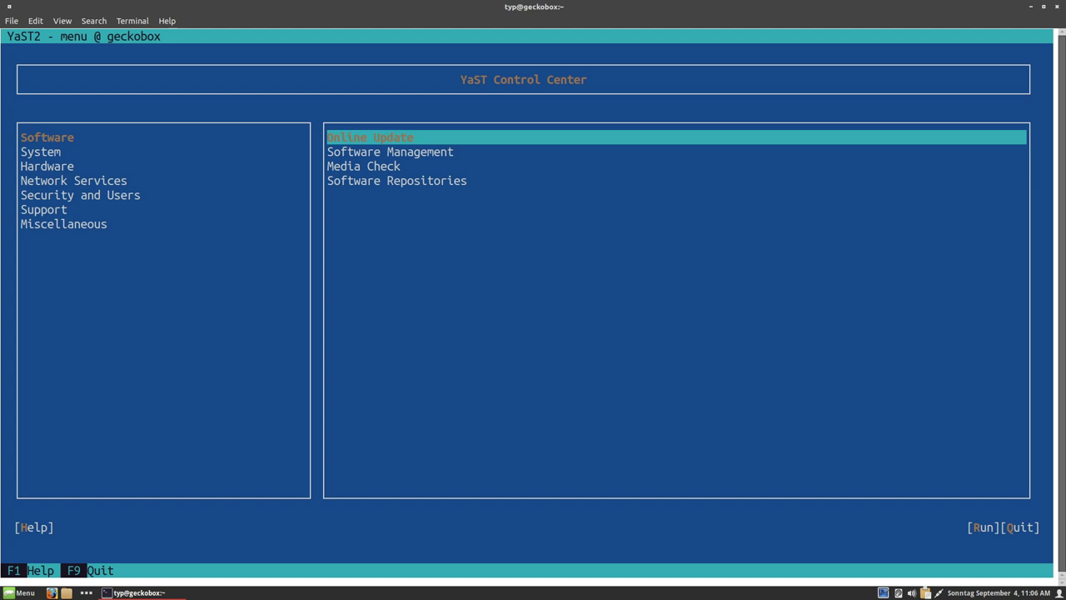
{"action": "key", "text": "Down"}
{"action": "key", "text": "Return"}
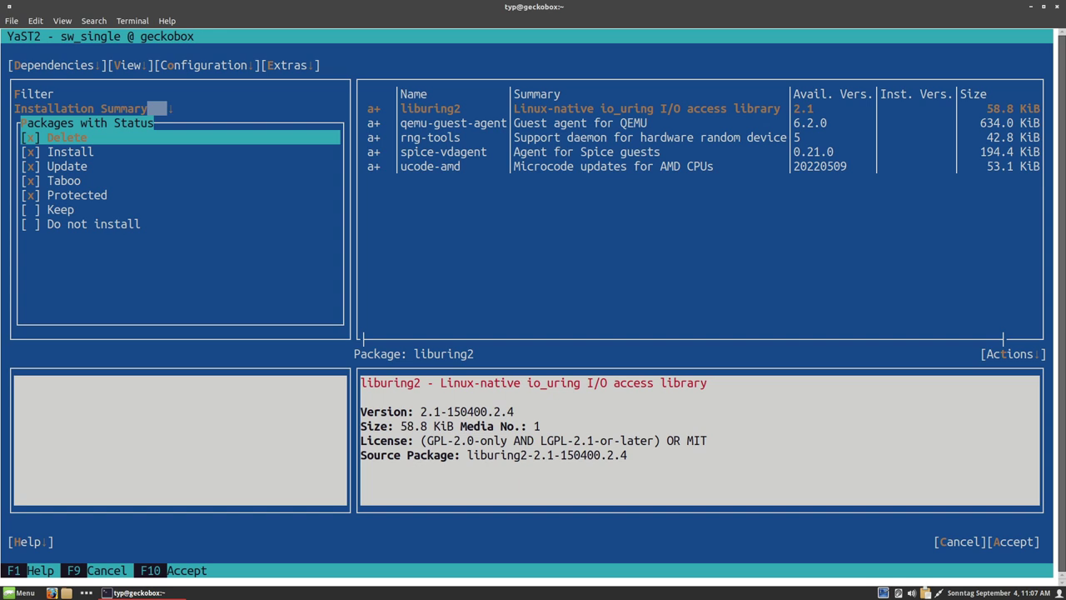
{"action": "key", "text": "Down"}
{"action": "key", "text": "Down"}
{"action": "key", "text": "Down"}
{"action": "key", "text": "Down"}
{"action": "key", "text": "Down"}
{"action": "key", "text": "Down"}
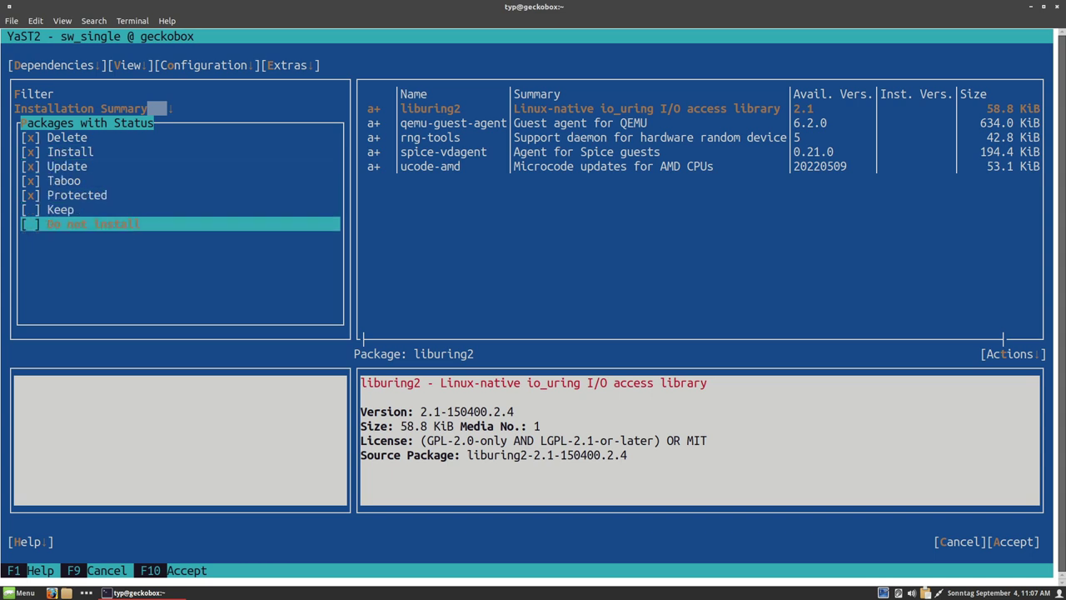
{"action": "key", "text": "Up"}
{"action": "key", "text": "Down"}
{"action": "key", "text": "Up"}
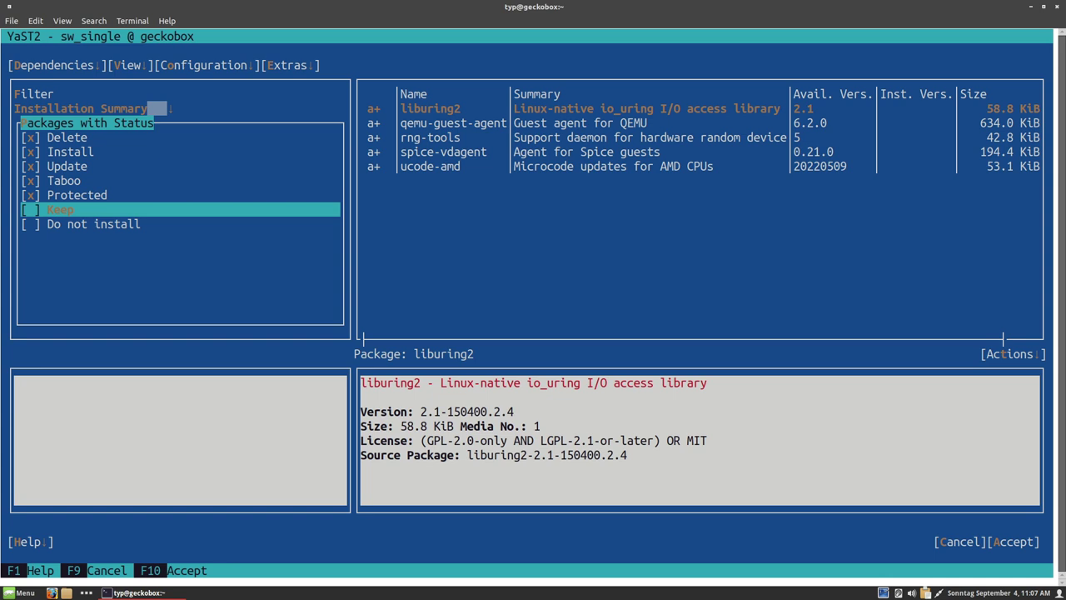
{"action": "key", "text": "Tab"}
{"action": "key", "text": "Tab"}
{"action": "key", "text": "Tab"}
{"action": "key", "text": "Tab"}
{"action": "key", "text": "Return"}
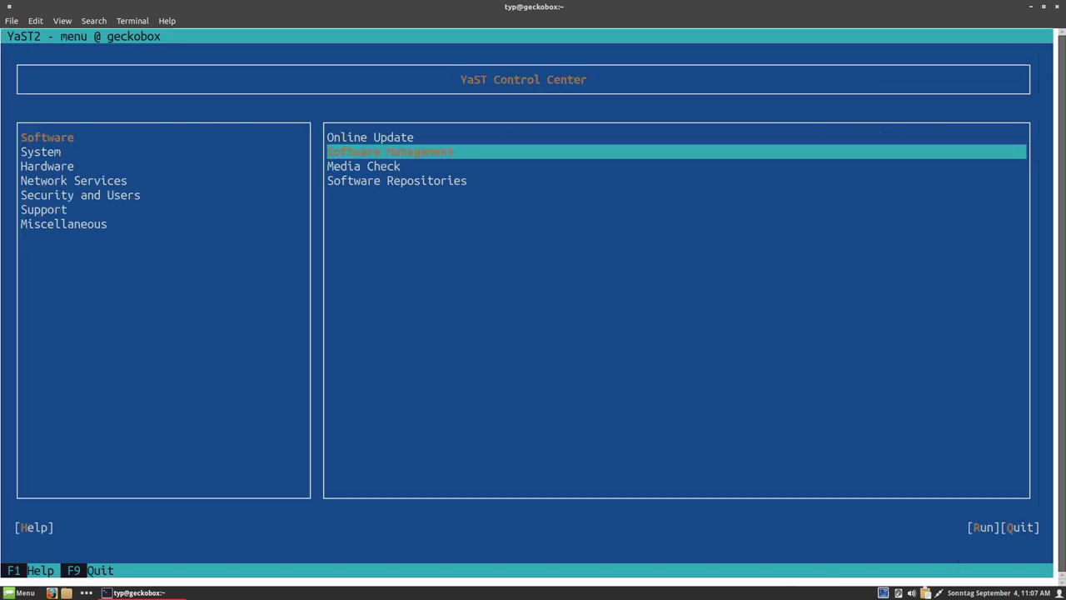
{"action": "key", "text": "Down"}
{"action": "key", "text": "Return"}
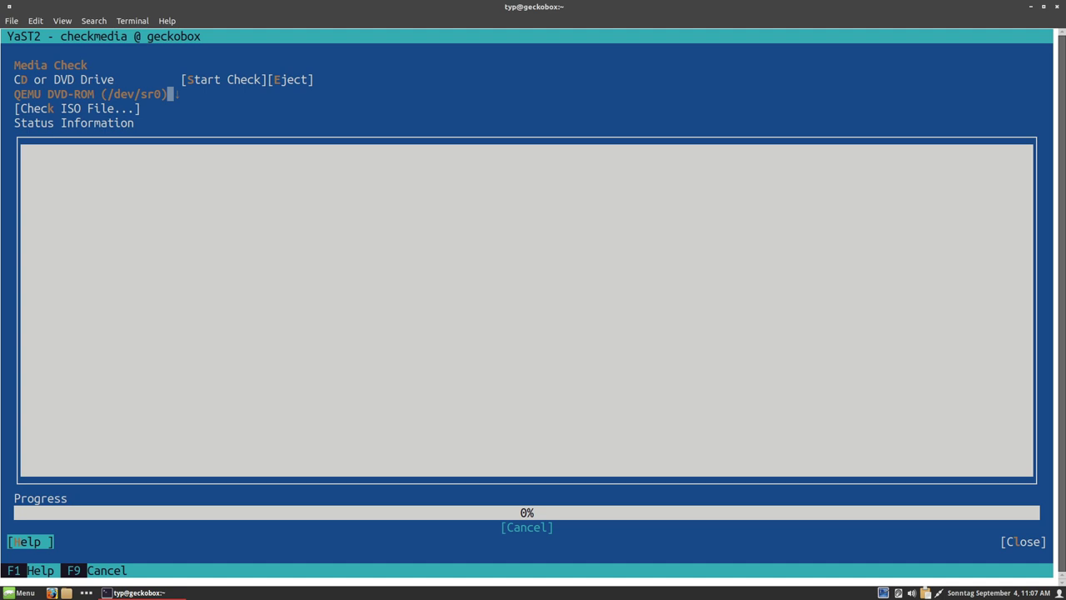
{"action": "key", "text": "Tab"}
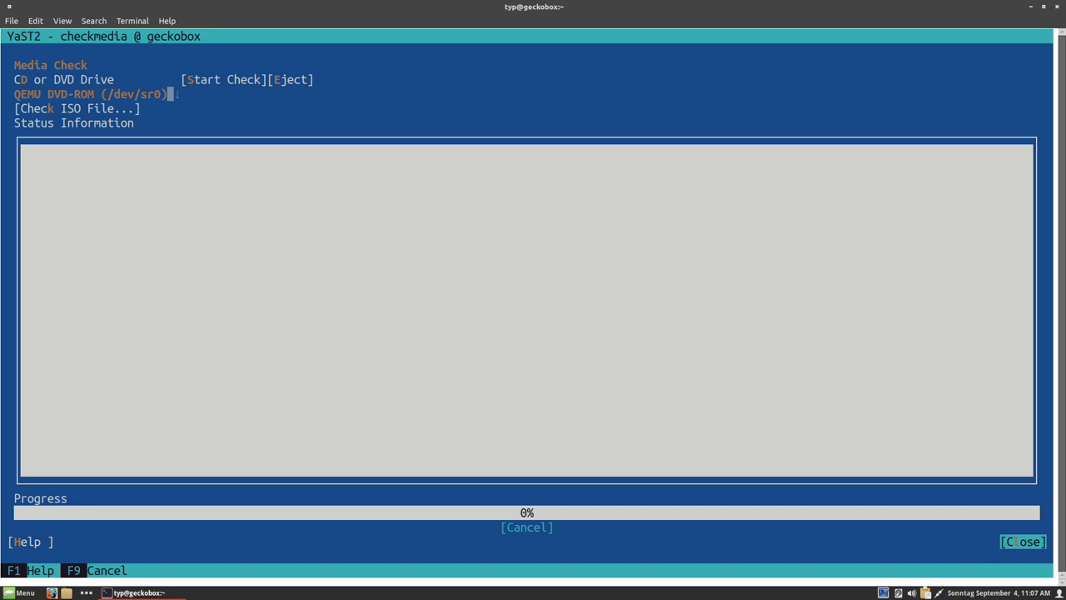
{"action": "key", "text": "Tab"}
{"action": "key", "text": "Tab"}
{"action": "key", "text": "Tab"}
{"action": "key", "text": "Tab"}
{"action": "key", "text": "Tab"}
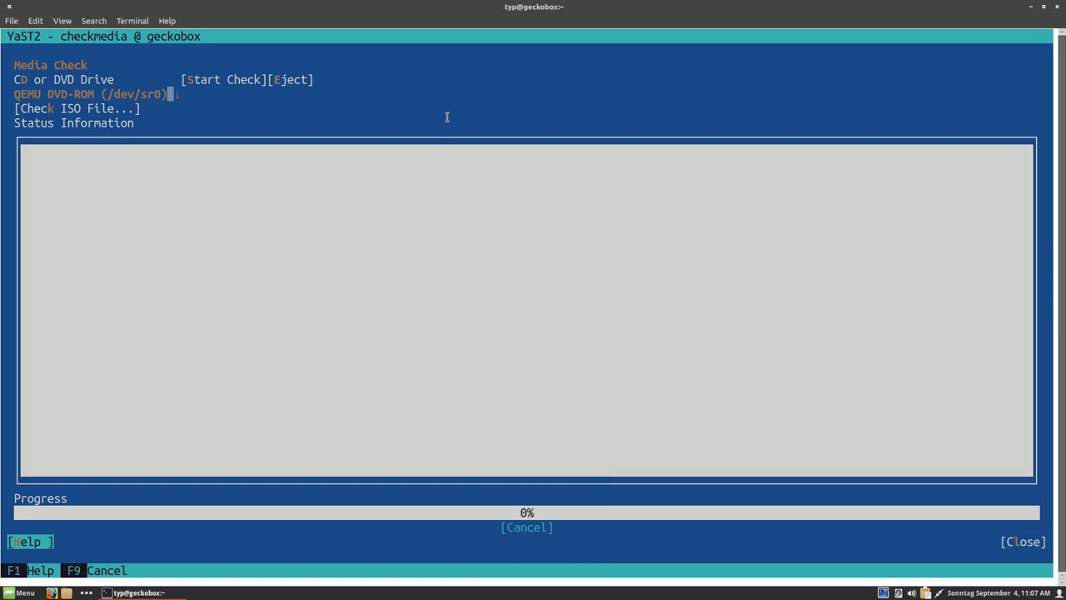
{"action": "key", "text": "Tab"}
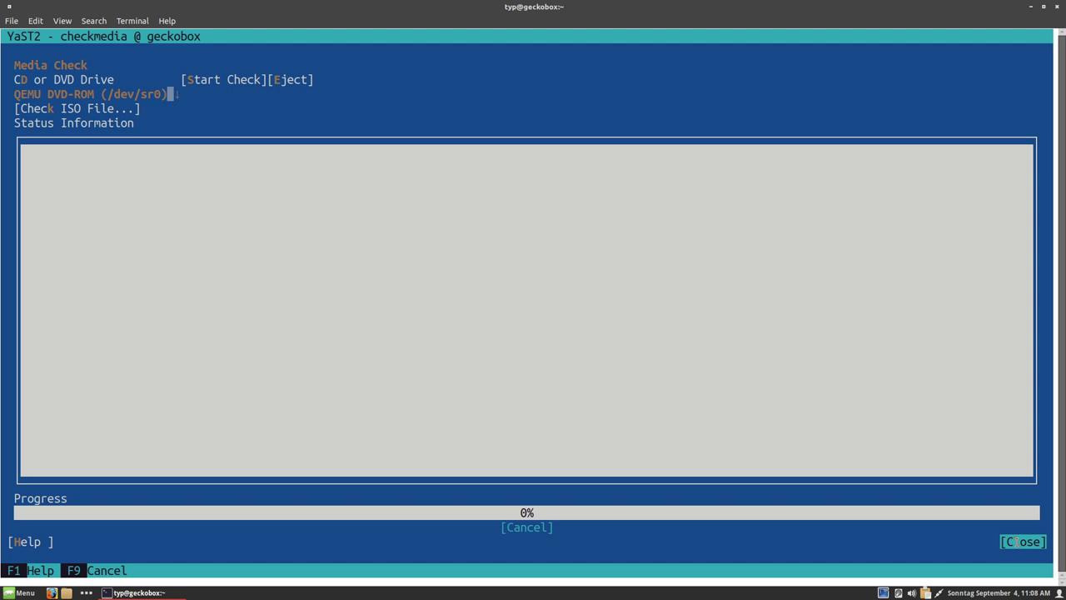
{"action": "key", "text": "Return"}
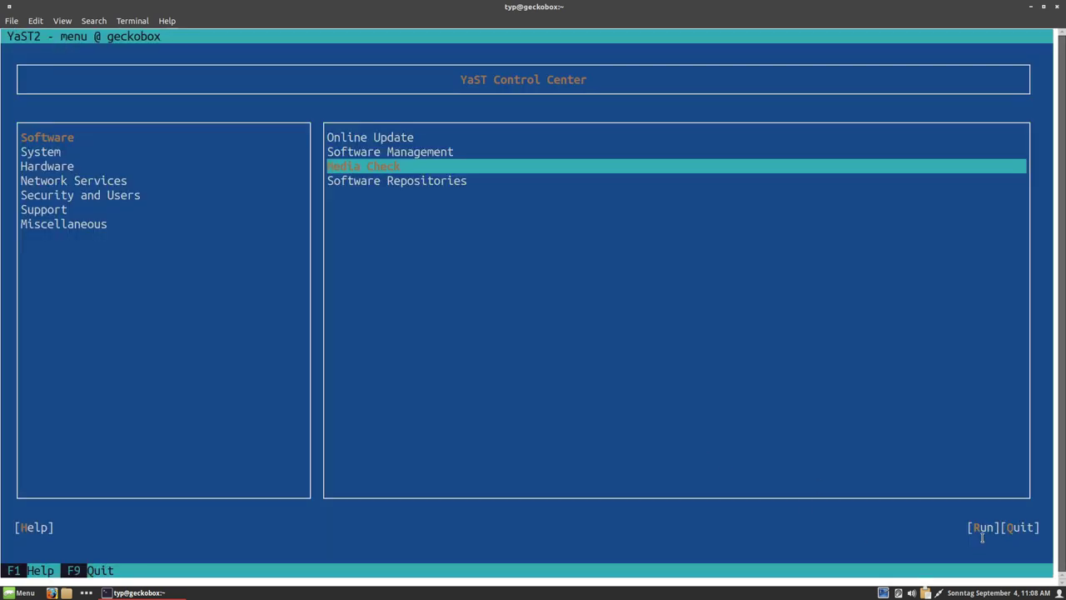
{"action": "key", "text": "Down"}
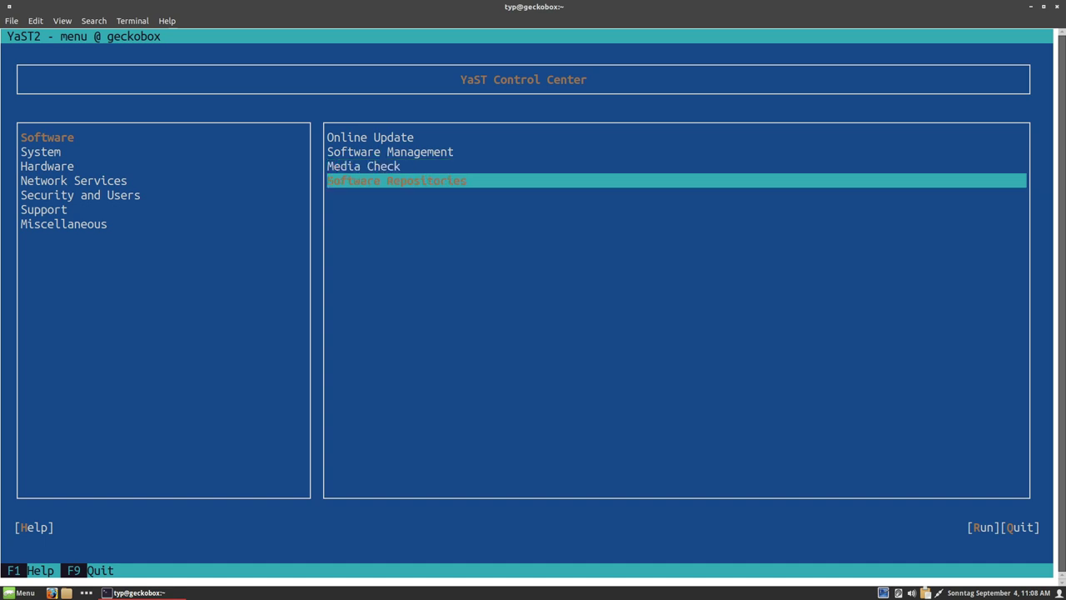
- Open Software Repositories and step through the list starting at Leap-15.4_OSS
{"action": "key", "text": "Return"}
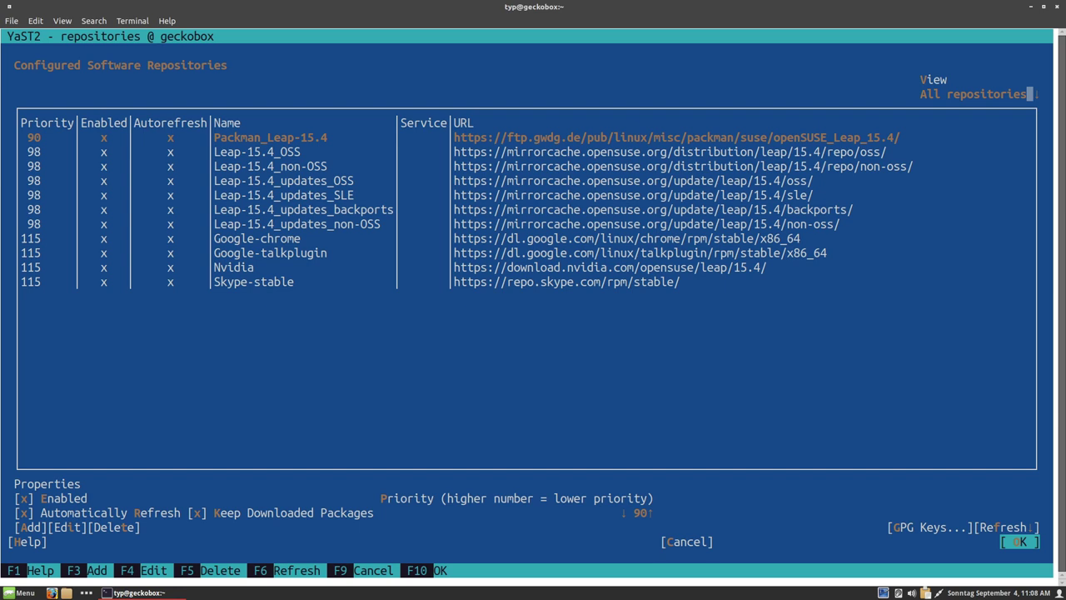
{"action": "key", "text": "Tab"}
{"action": "key", "text": "Tab"}
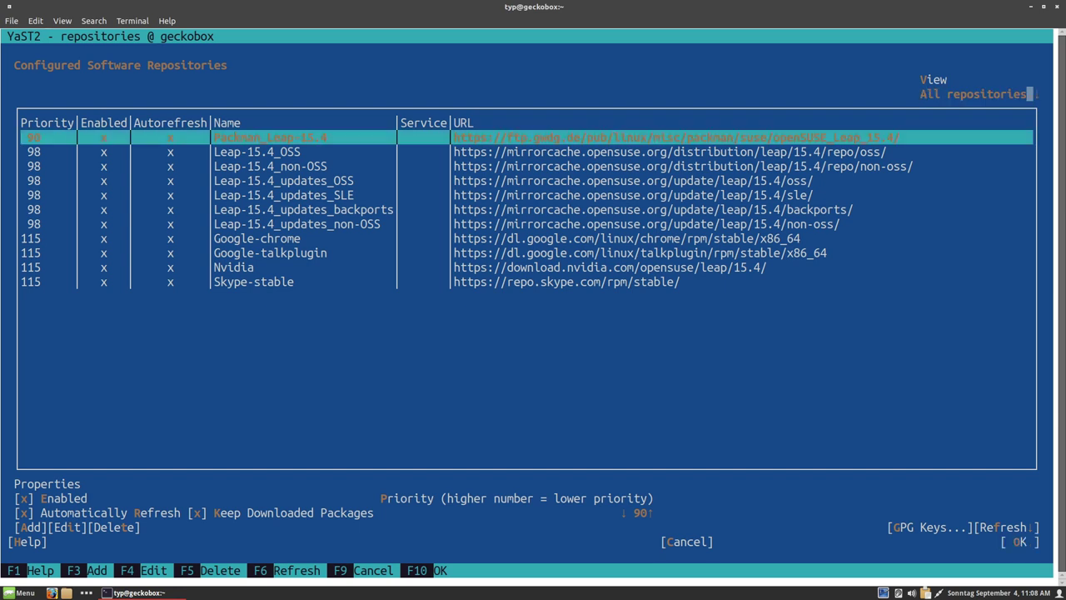
{"action": "key", "text": "Down"}
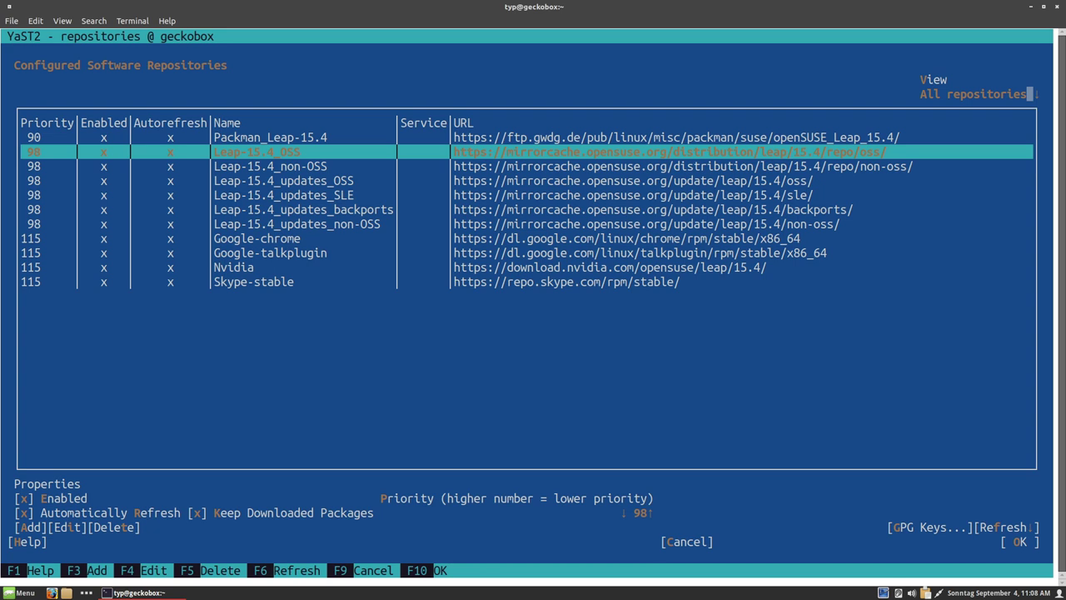
{"action": "key", "text": "Down"}
{"action": "key", "text": "Down"}
{"action": "key", "text": "Down"}
{"action": "key", "text": "Down"}
{"action": "key", "text": "Down"}
{"action": "key", "text": "Down"}
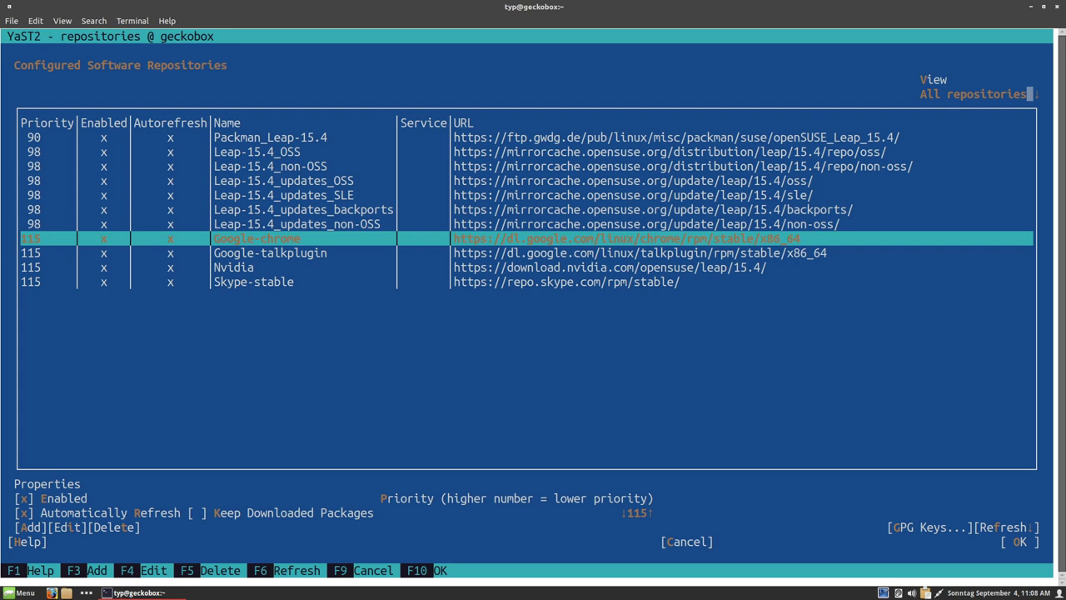
- Quit YaST and close the terminal window
{"action": "key", "text": "Tab"}
{"action": "key", "text": "Tab"}
{"action": "key", "text": "Tab"}
{"action": "key", "text": "Tab"}
{"action": "key", "text": "Tab"}
{"action": "key", "text": "Tab"}
{"action": "key", "text": "Tab"}
{"action": "key", "text": "Tab"}
{"action": "key", "text": "Tab"}
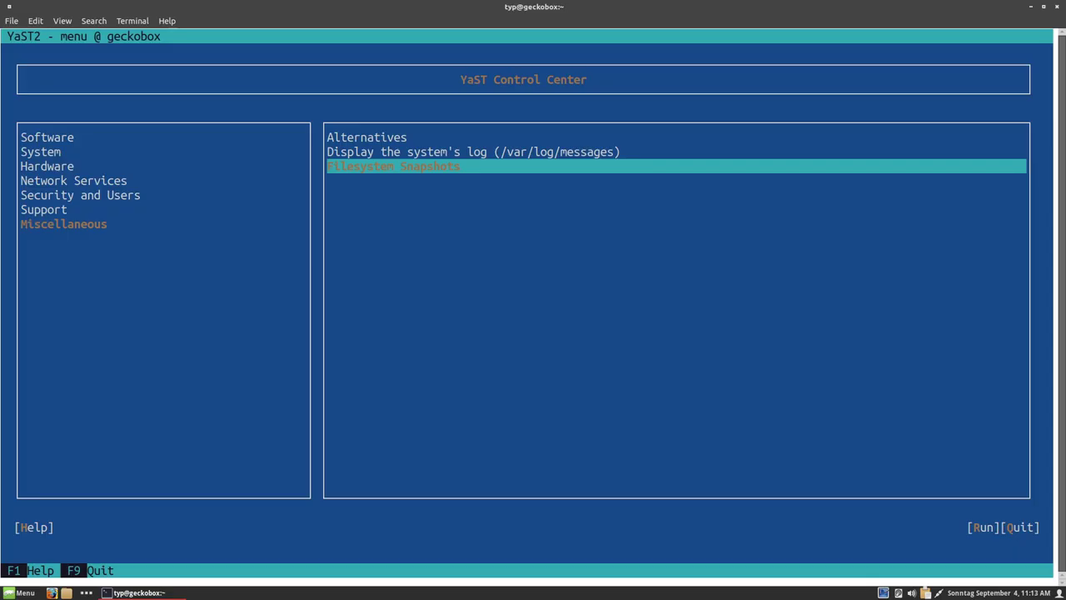
{"action": "key", "text": "Tab"}
{"action": "key", "text": "Tab"}
{"action": "key", "text": "Tab"}
{"action": "key", "text": "Return"}
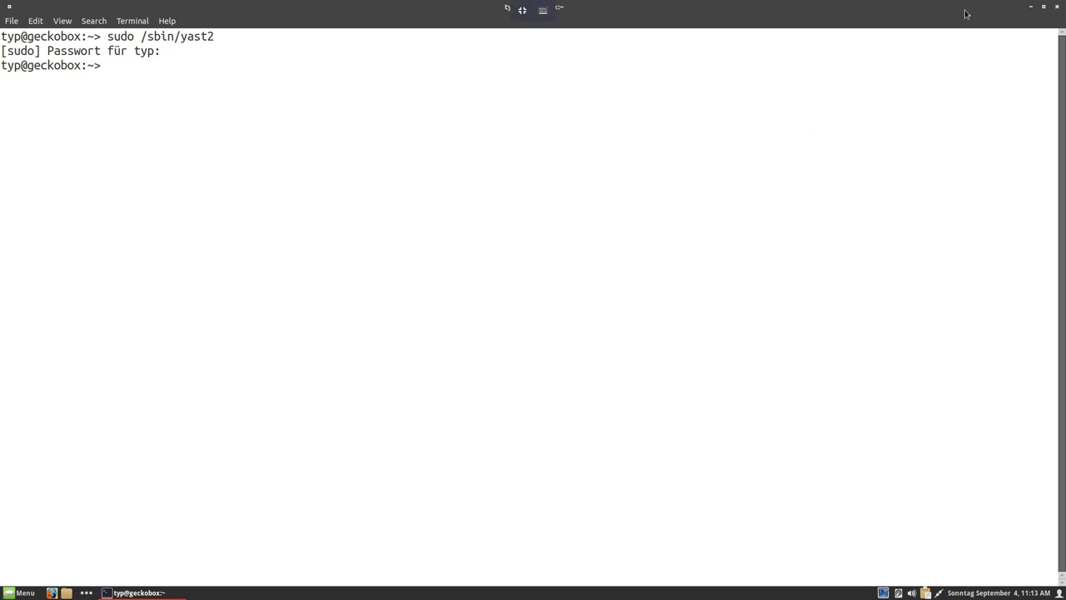
{"action": "left_click", "coordinate": [1055, 8]}
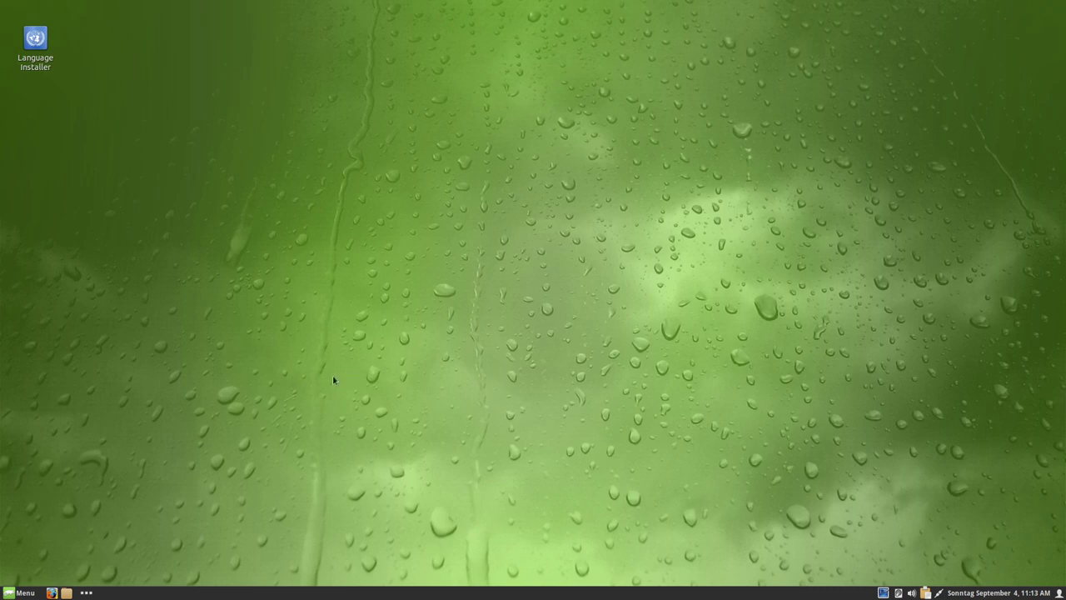
- Launch LibreOffice Writer from the applications menu
{"action": "left_click", "coordinate": [10, 593]}
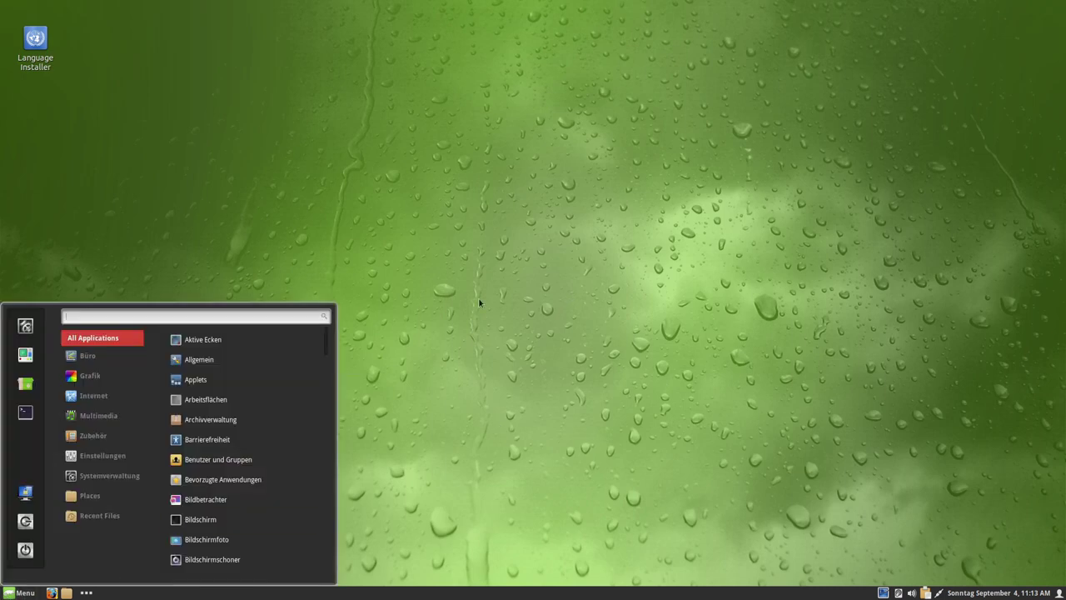
{"action": "left_click", "coordinate": [409, 408]}
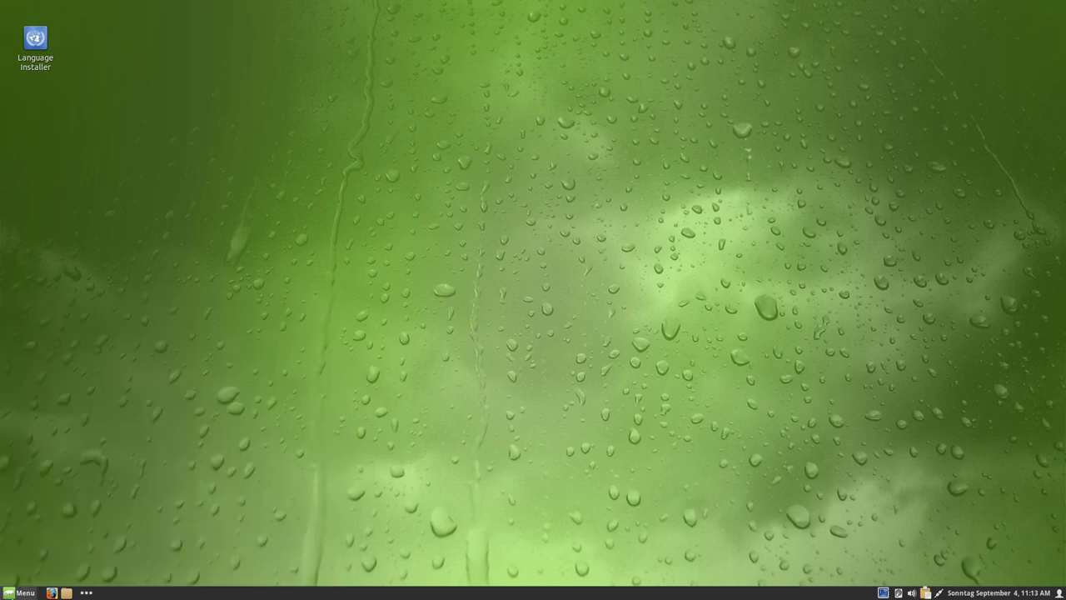
{"action": "key", "text": "super"}
{"action": "mouse_move", "coordinate": [96, 356]}
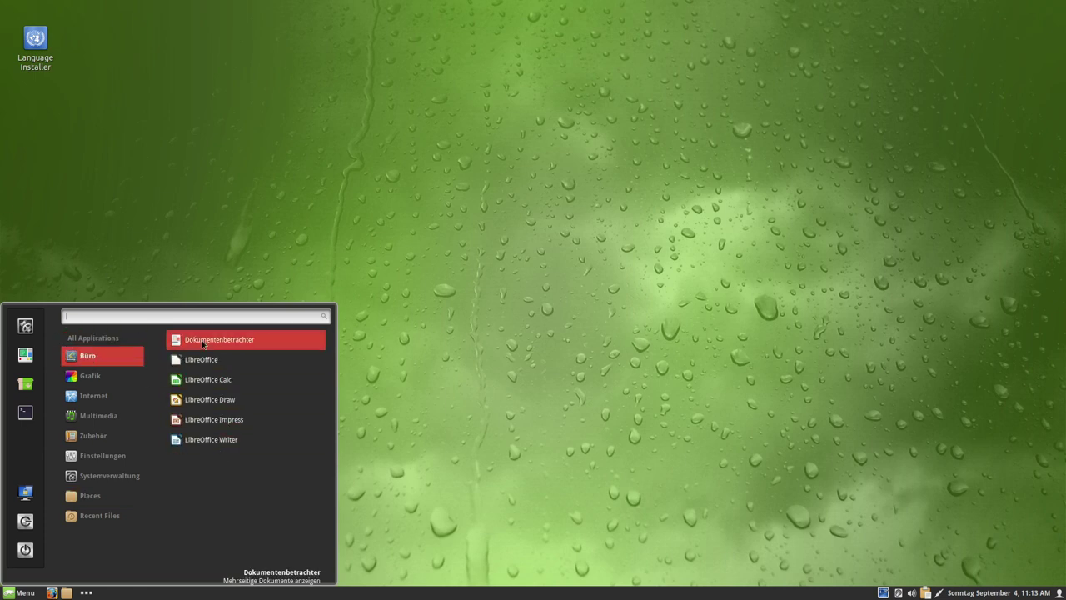
{"action": "left_click", "coordinate": [206, 440]}
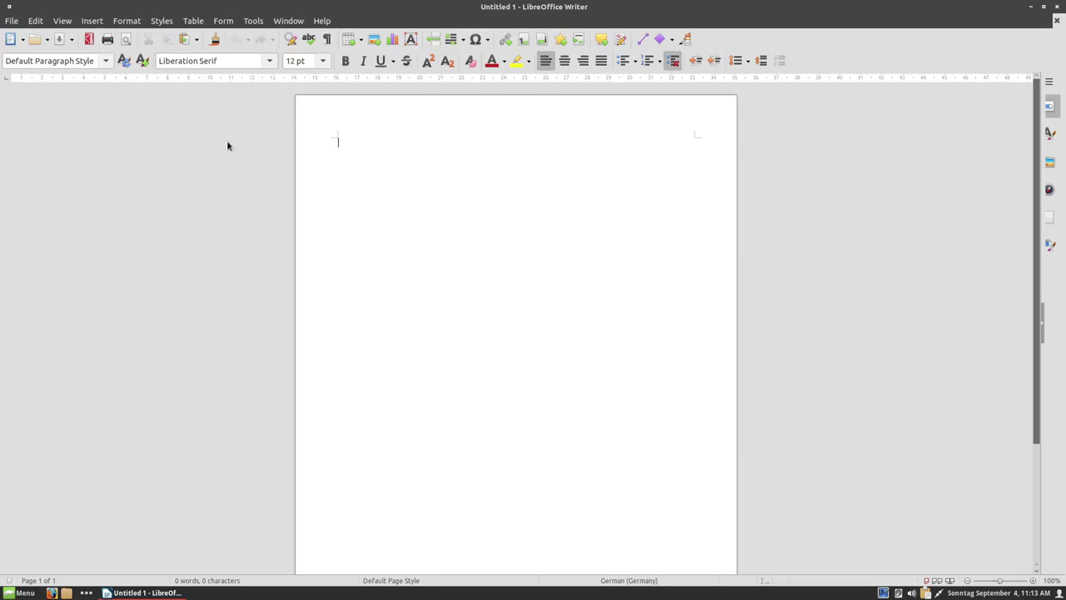
- View the About LibreOffice box showing version 7.3.3.1, then close it
{"action": "left_click", "coordinate": [307, 20]}
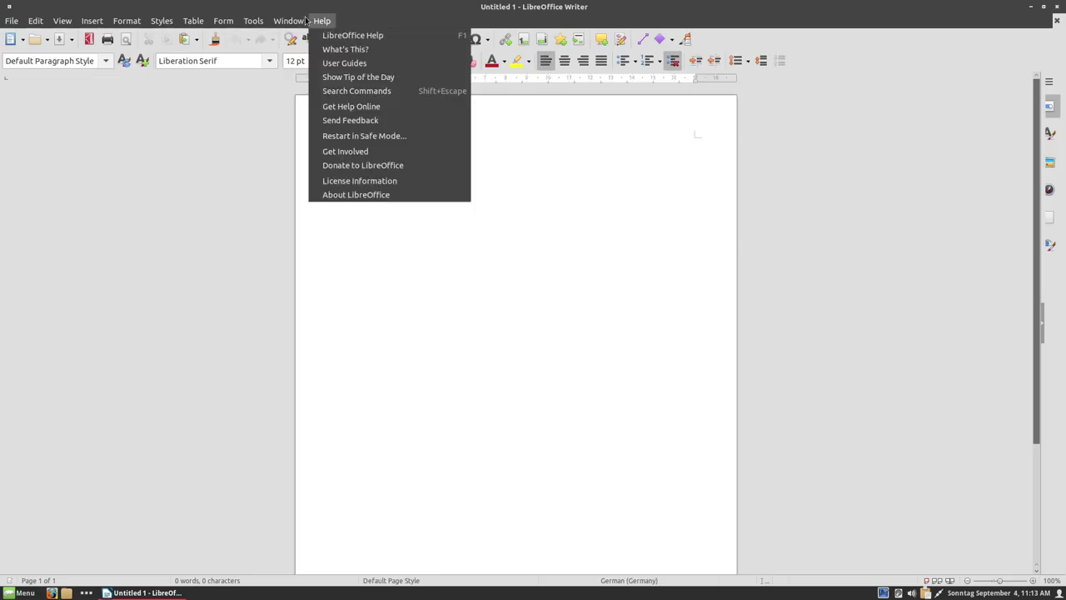
{"action": "mouse_move", "coordinate": [246, 23]}
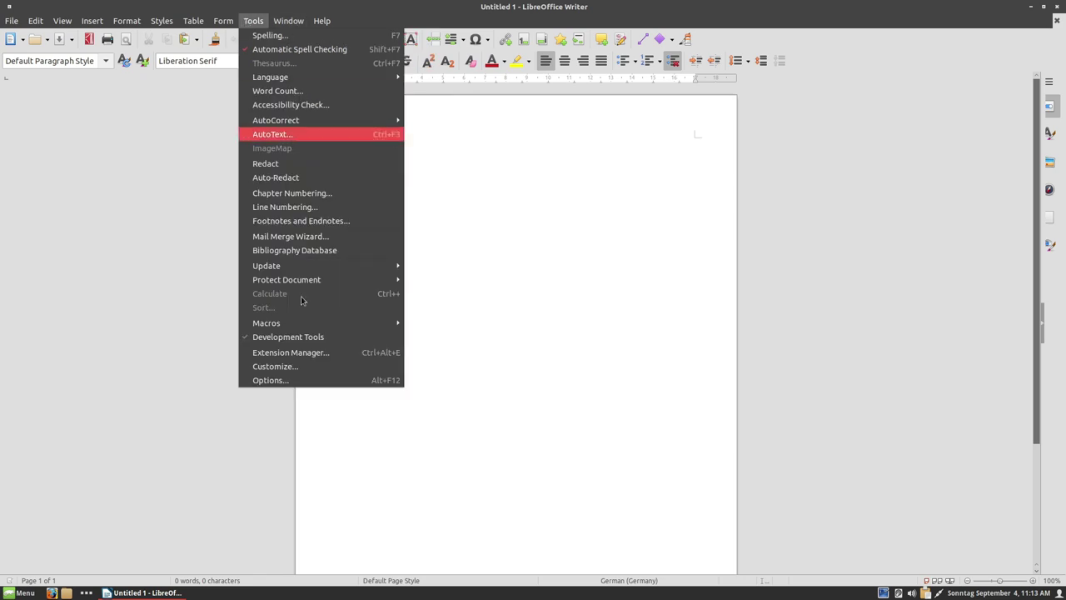
{"action": "key", "text": "Escape"}
{"action": "left_click", "coordinate": [322, 21]}
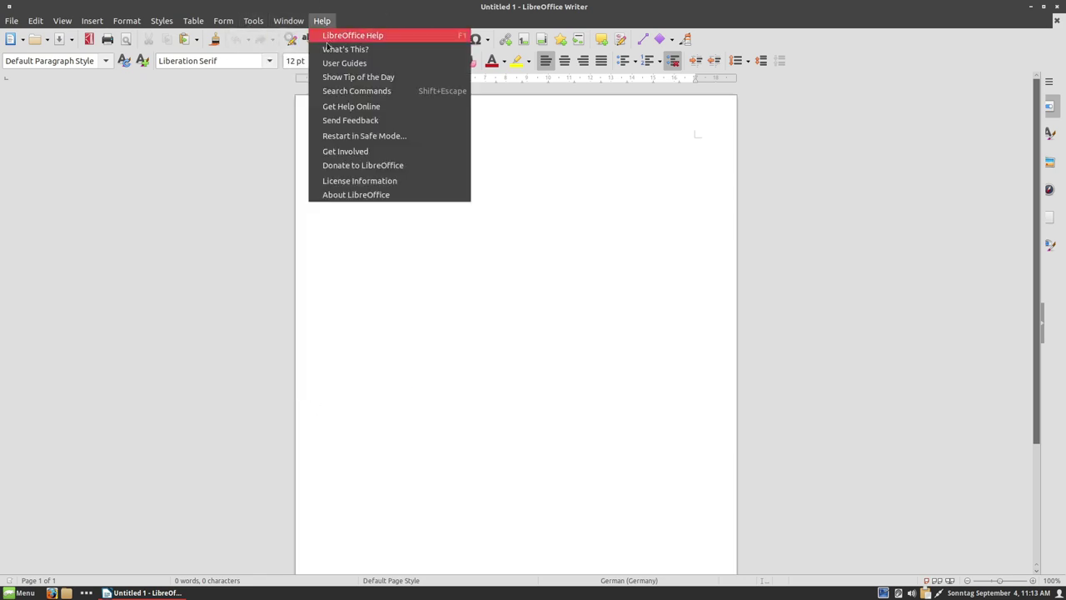
{"action": "left_click", "coordinate": [351, 197]}
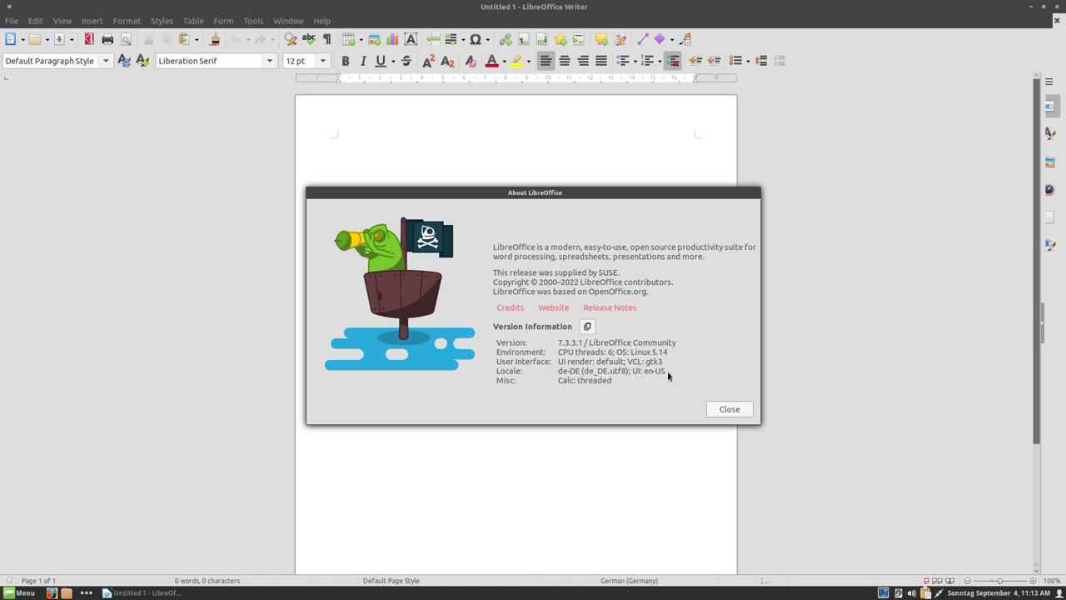
{"action": "left_click", "coordinate": [726, 410]}
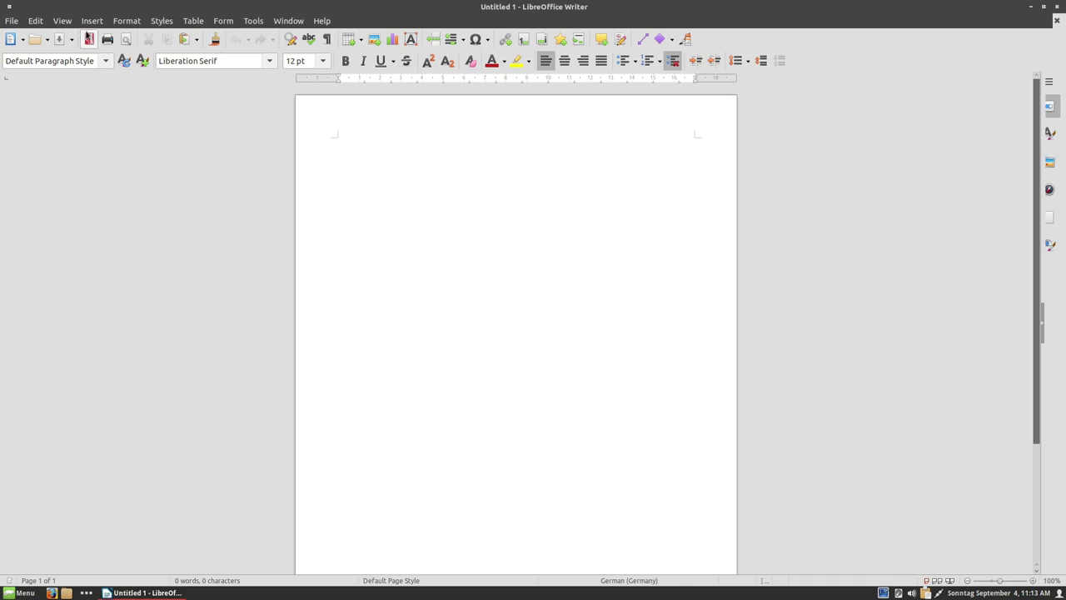
- Check the User interface language list under Tools > Options > Language Settings > Languages, leaving it unchanged
{"action": "left_click", "coordinate": [89, 40]}
{"action": "left_click", "coordinate": [796, 551]}
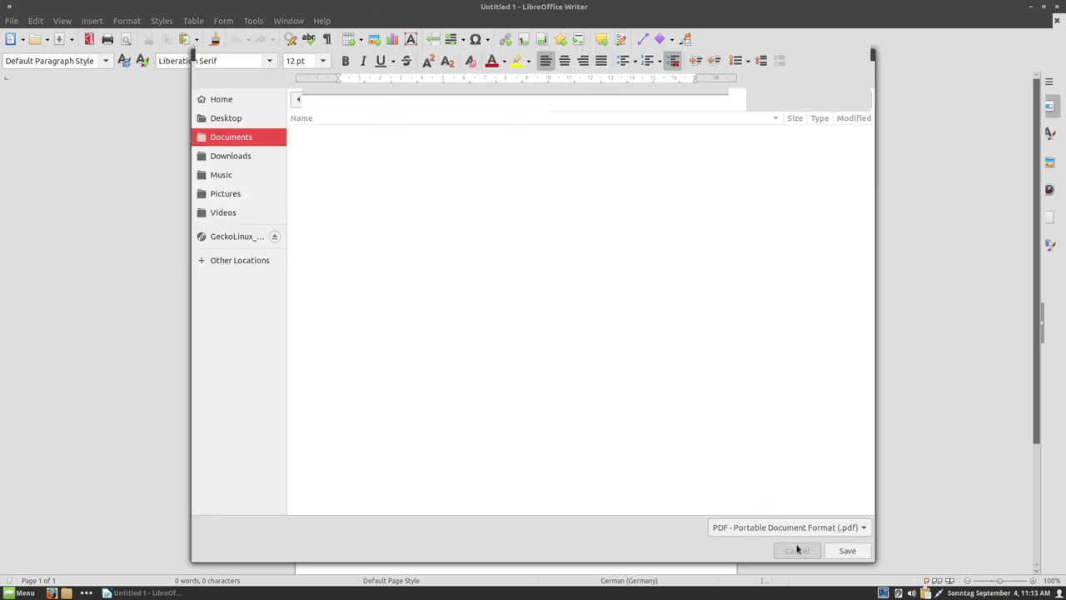
{"action": "left_click", "coordinate": [164, 22]}
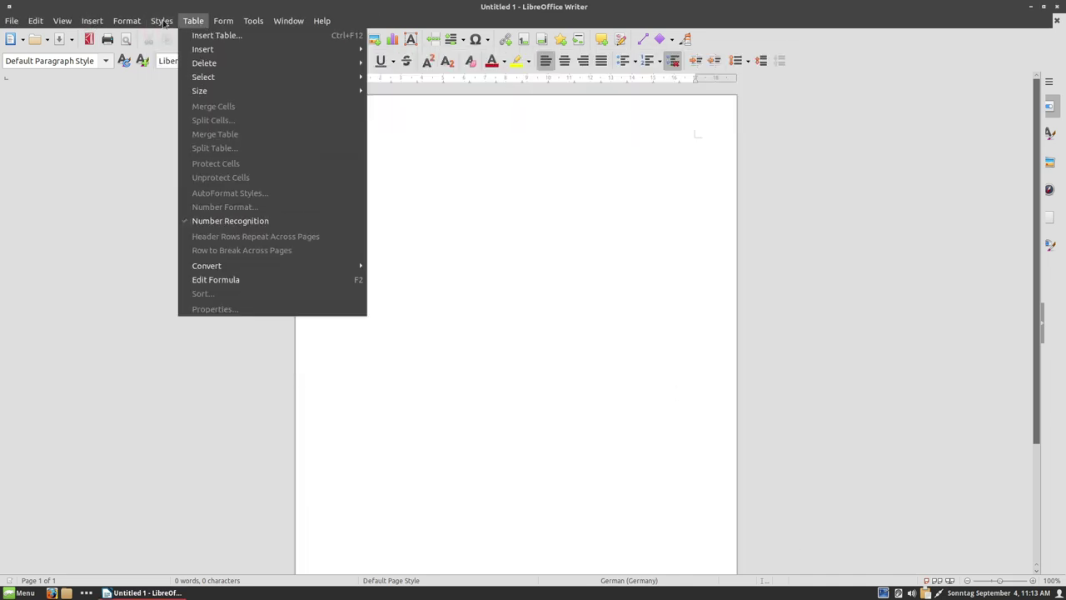
{"action": "mouse_move", "coordinate": [302, 25]}
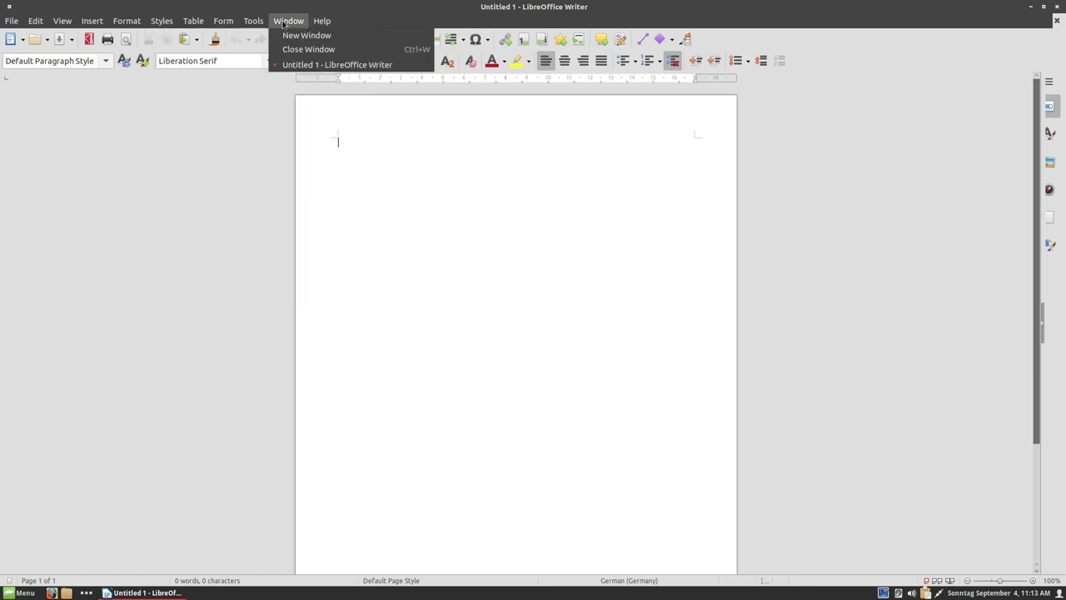
{"action": "mouse_move", "coordinate": [254, 23]}
{"action": "left_click", "coordinate": [283, 380]}
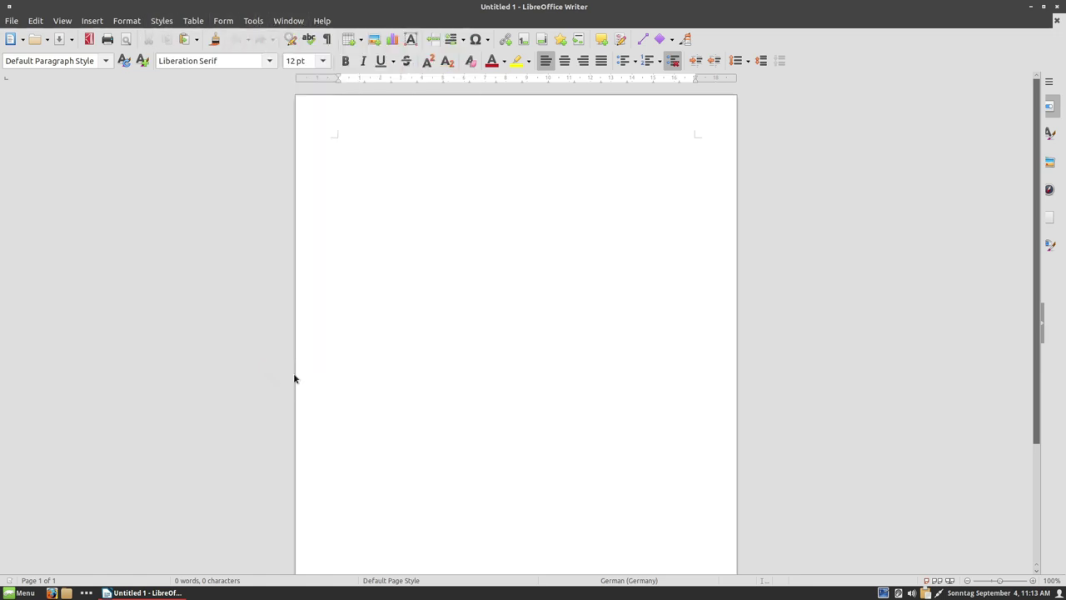
{"action": "left_click", "coordinate": [269, 342]}
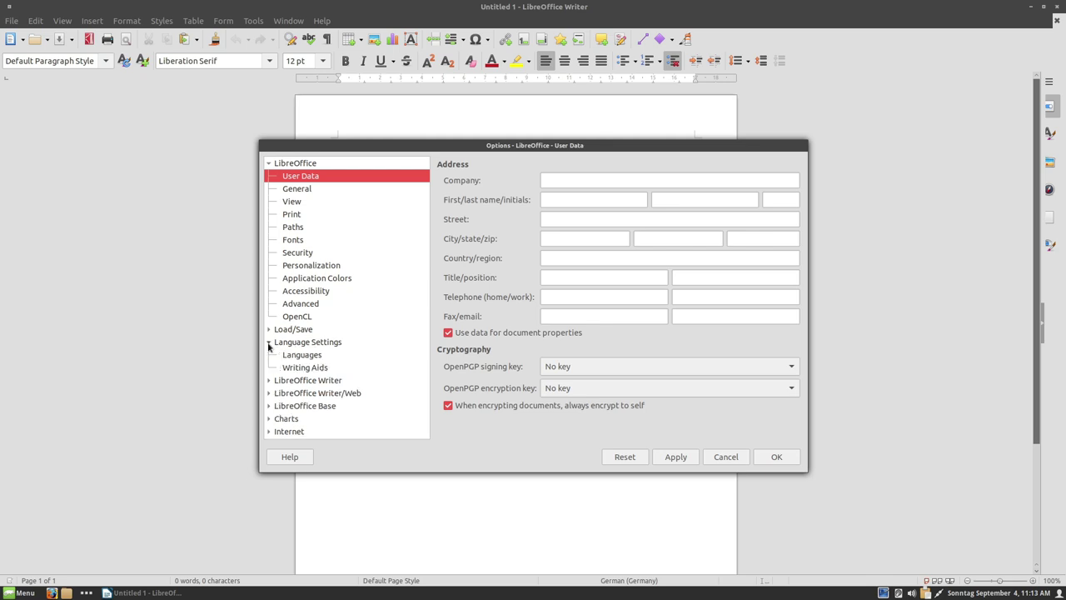
{"action": "left_click", "coordinate": [293, 355]}
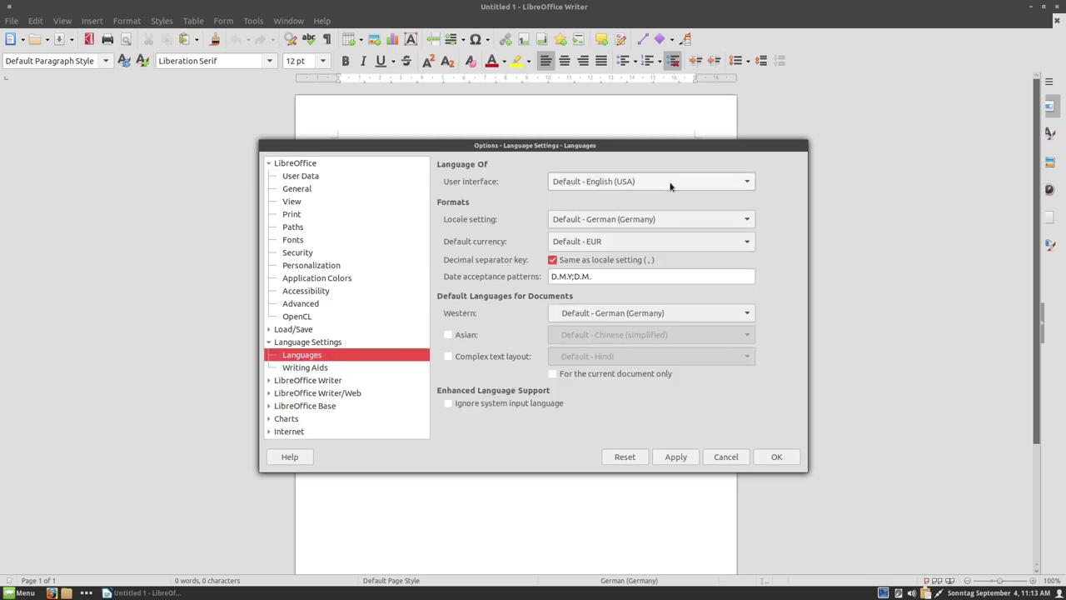
{"action": "left_click", "coordinate": [660, 182]}
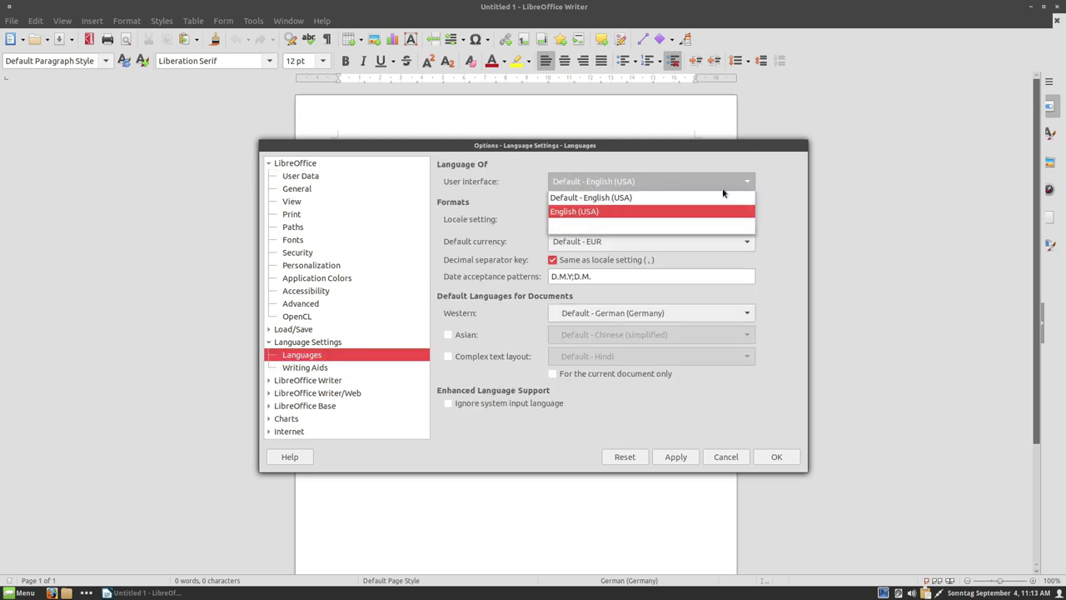
{"action": "left_click", "coordinate": [733, 164]}
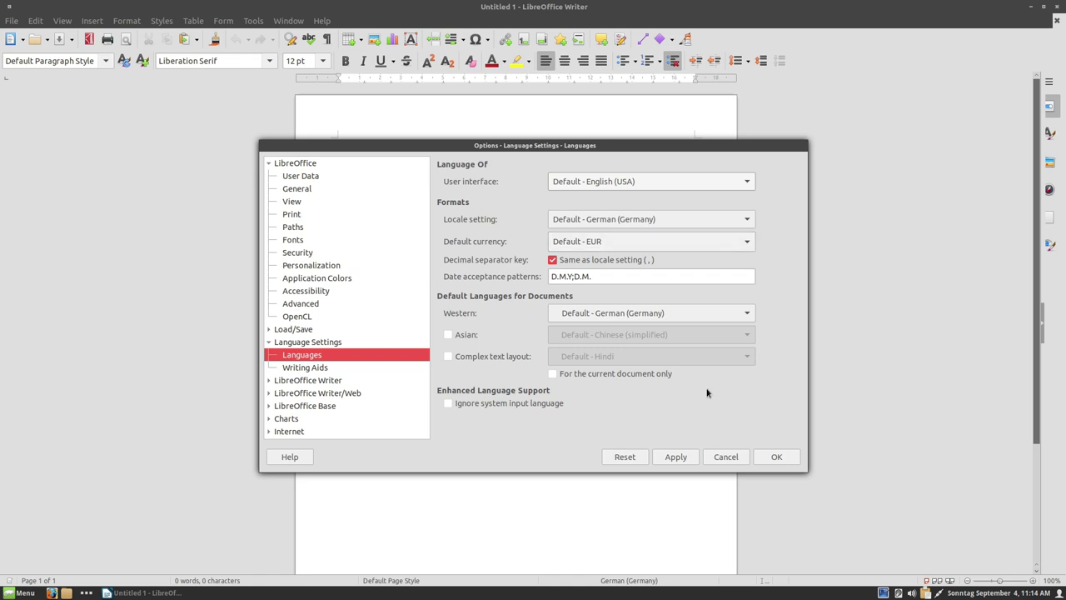
- Launch Terminal by searching 'te' in the Menu and enlarge its text
{"action": "left_click", "coordinate": [11, 593]}
{"action": "type", "text": "te"}
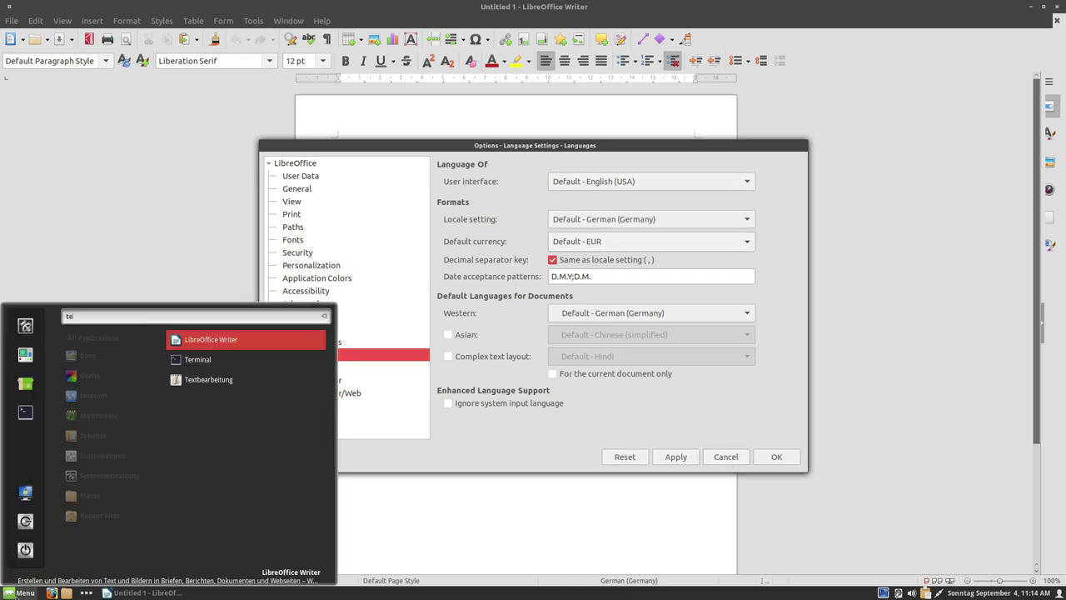
{"action": "key", "text": "Down"}
{"action": "key", "text": "Return"}
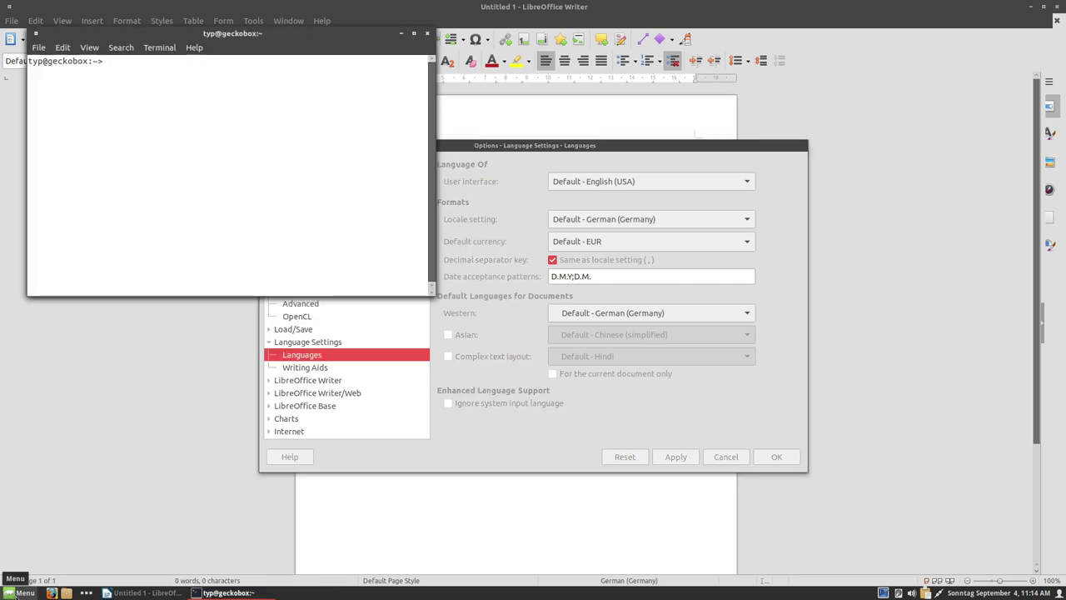
{"action": "key", "text": "ctrl+plus"}
{"action": "key", "text": "ctrl+plus"}
{"action": "key", "text": "ctrl+plus"}
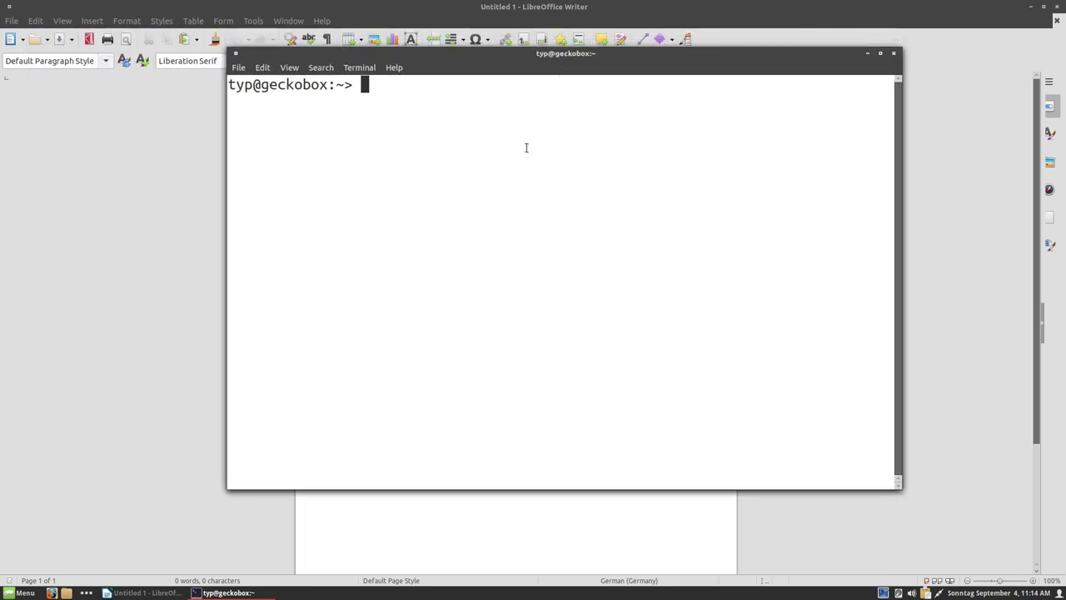
- Run sudo zypper refresh, then sudo zypper install libreoffice-l10n-de up to the confirmation prompt
{"action": "type", "text": "sudo zypper r"}
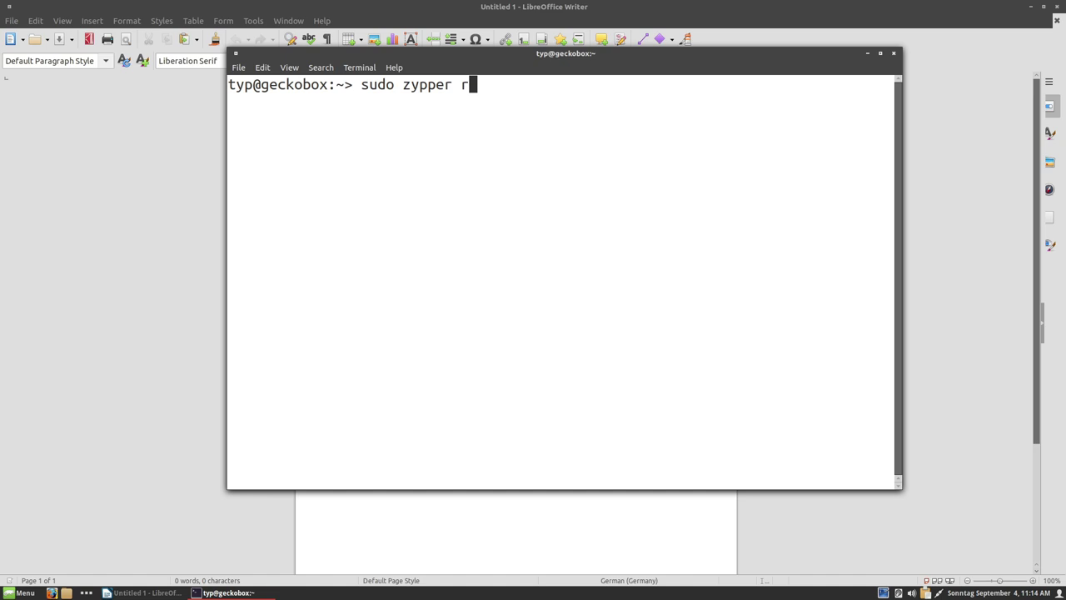
{"action": "type", "text": "efresh"}
{"action": "key", "text": "Return"}
{"action": "key", "text": "Return"}
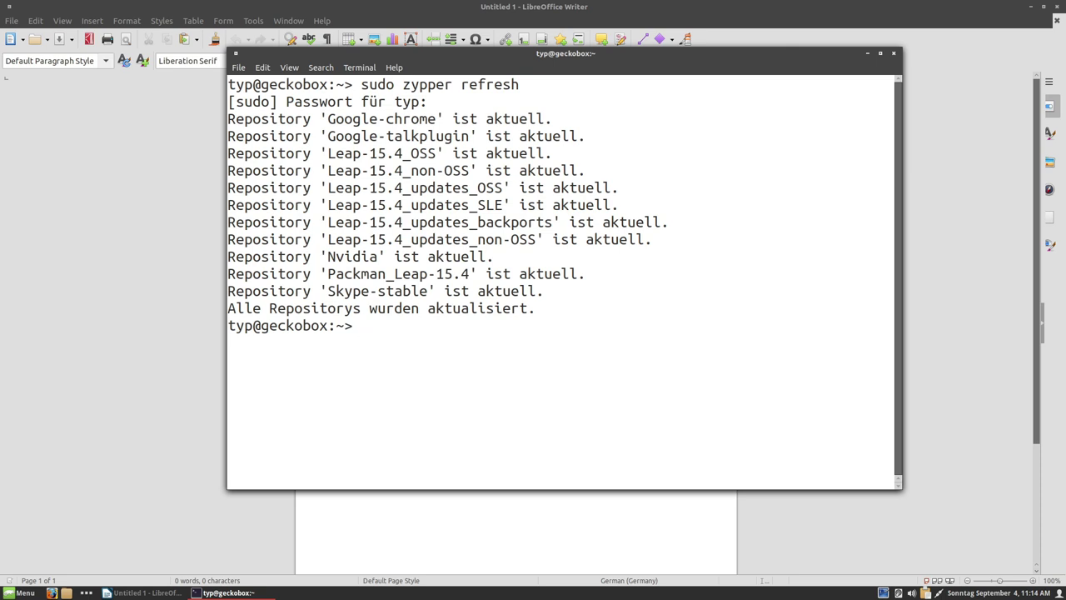
{"action": "key", "text": "Up"}
{"action": "key", "text": "BackSpace"}
{"action": "key", "text": "BackSpace"}
{"action": "key", "text": "BackSpace"}
{"action": "key", "text": "BackSpace"}
{"action": "key", "text": "BackSpace"}
{"action": "key", "text": "BackSpace"}
{"action": "key", "text": "BackSpace"}
{"action": "type", "text": "install libreoffice-l10n-"}
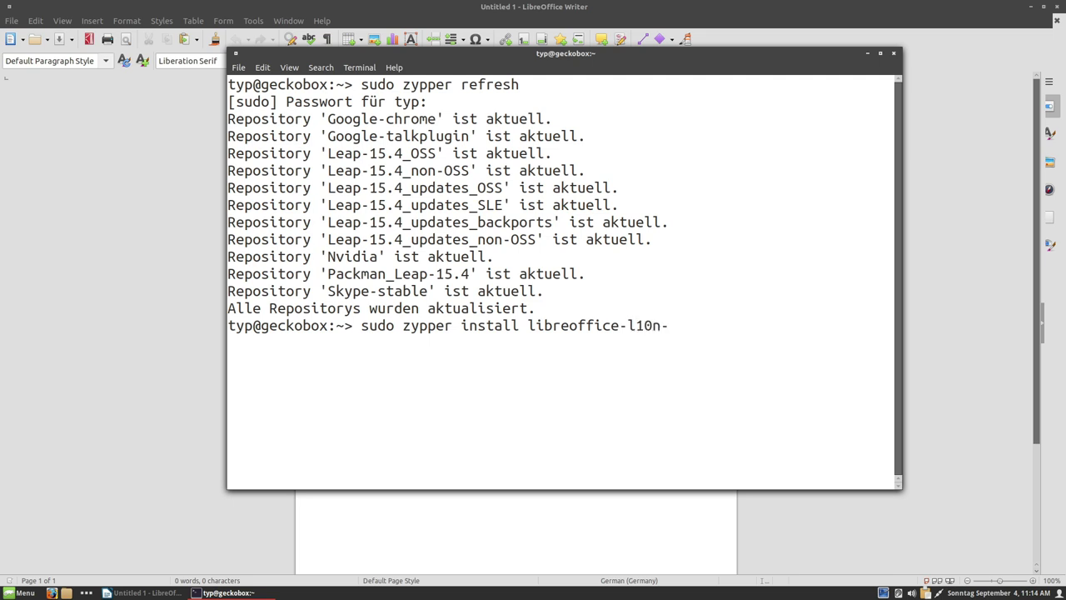
{"action": "type", "text": "de"}
{"action": "key", "text": "Return"}
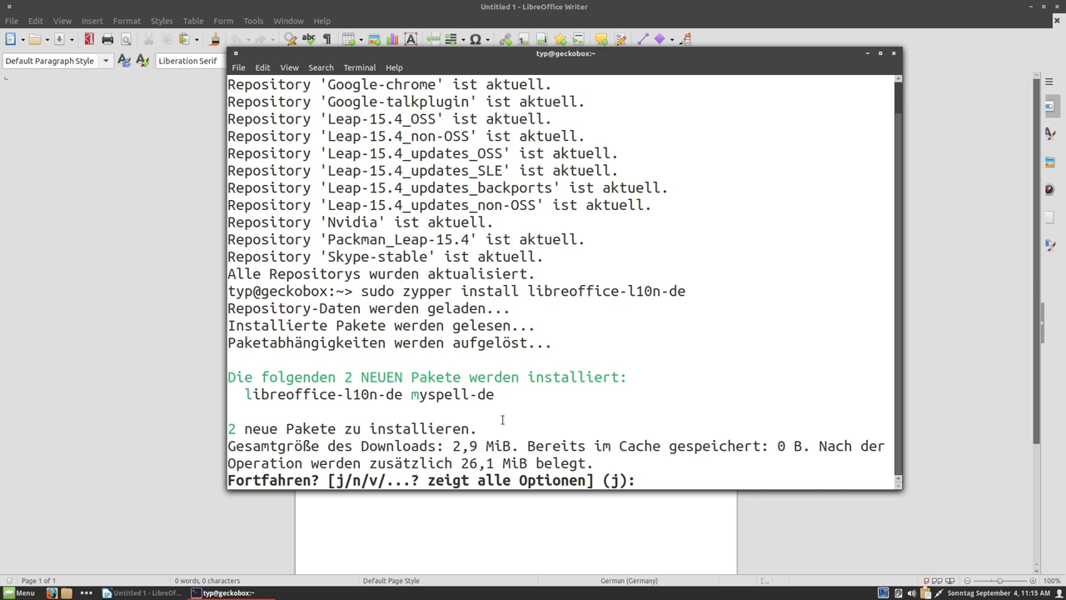
- Confirm installing libreoffice-l10n-de and myspell-de, dismiss the language options unchanged, and close Writer
{"action": "key", "text": "Return"}
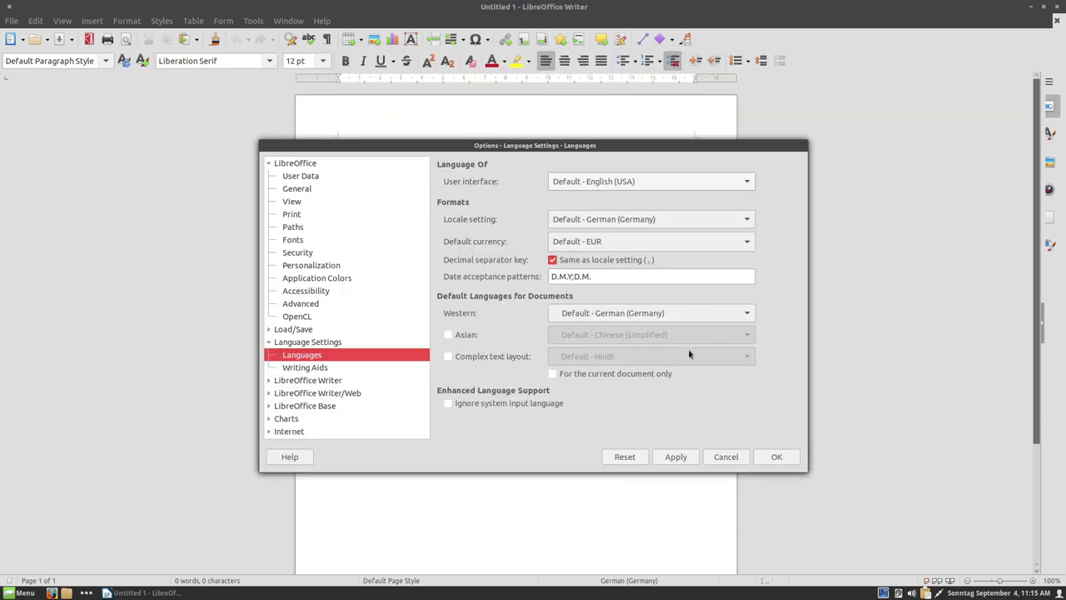
{"action": "left_click", "coordinate": [742, 457]}
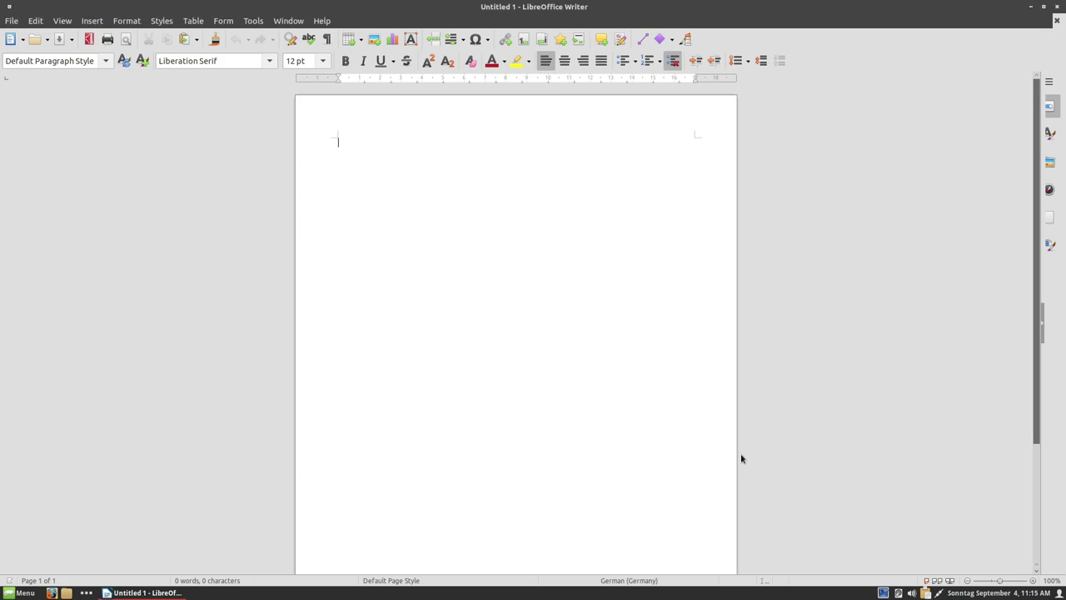
{"action": "left_click", "coordinate": [1059, 9]}
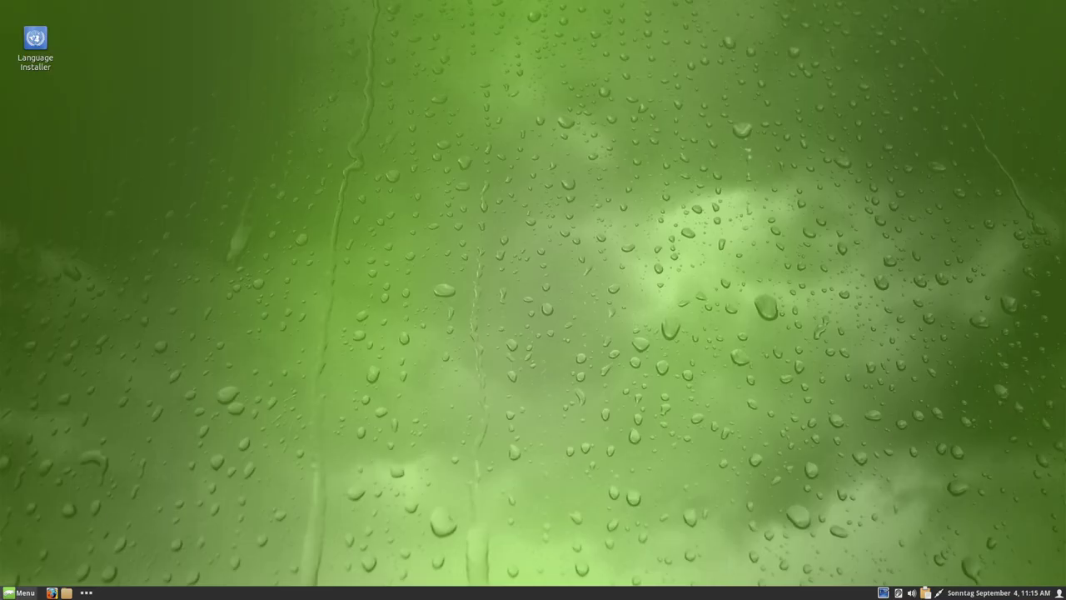
{"action": "left_click", "coordinate": [23, 593]}
{"action": "mouse_move", "coordinate": [104, 357]}
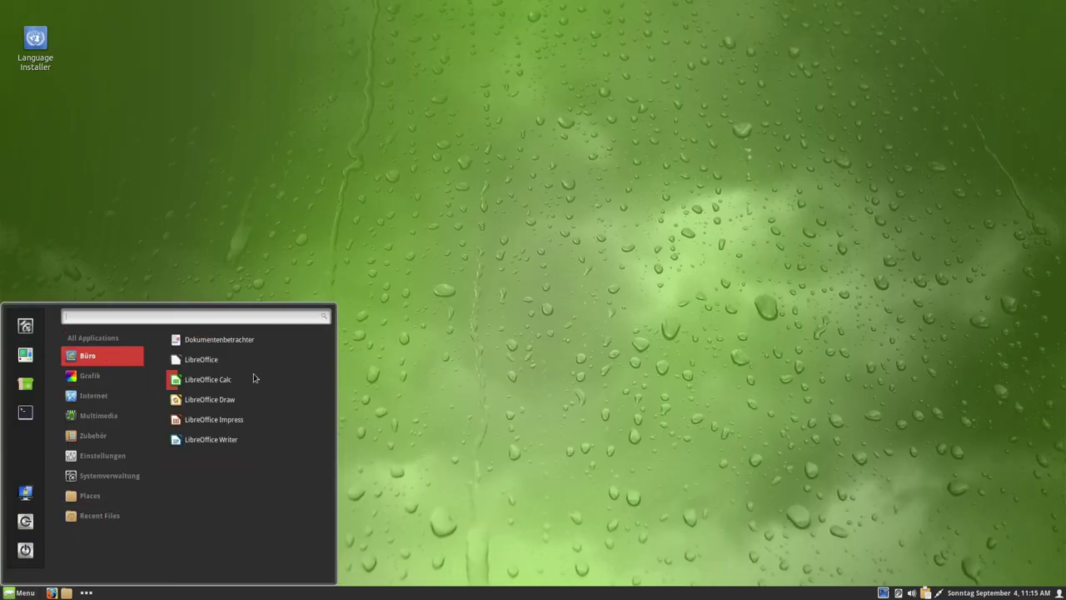
{"action": "left_click", "coordinate": [215, 362]}
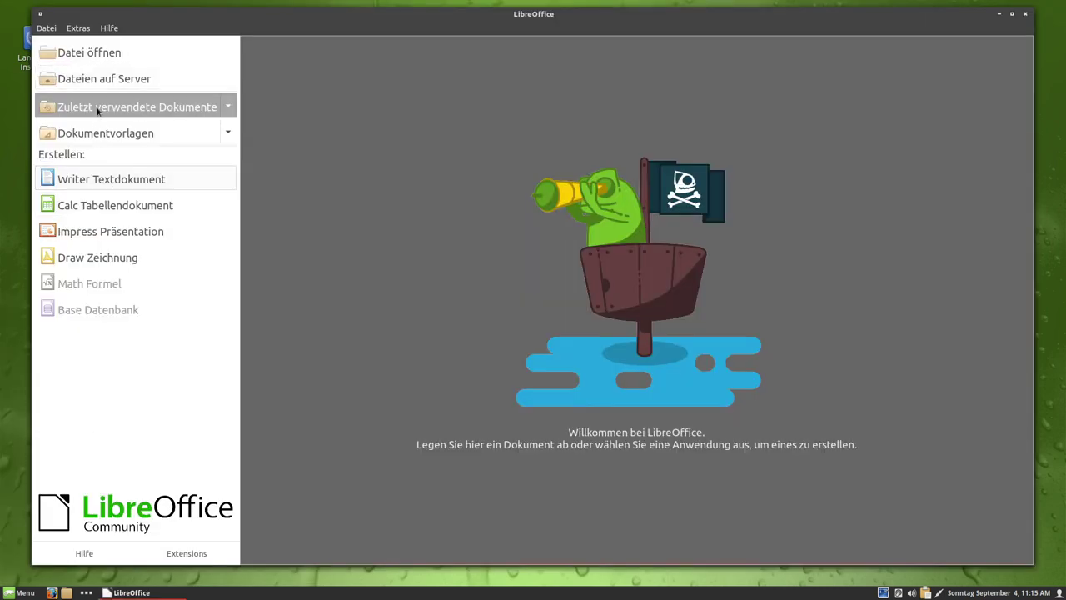
{"action": "left_click", "coordinate": [100, 188]}
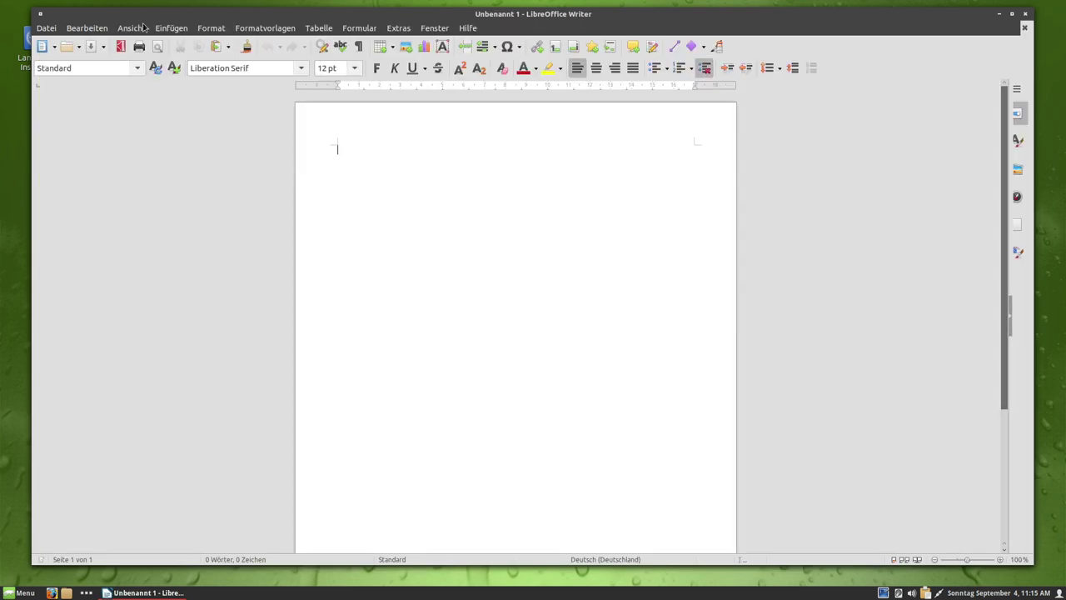
{"action": "left_click", "coordinate": [158, 28]}
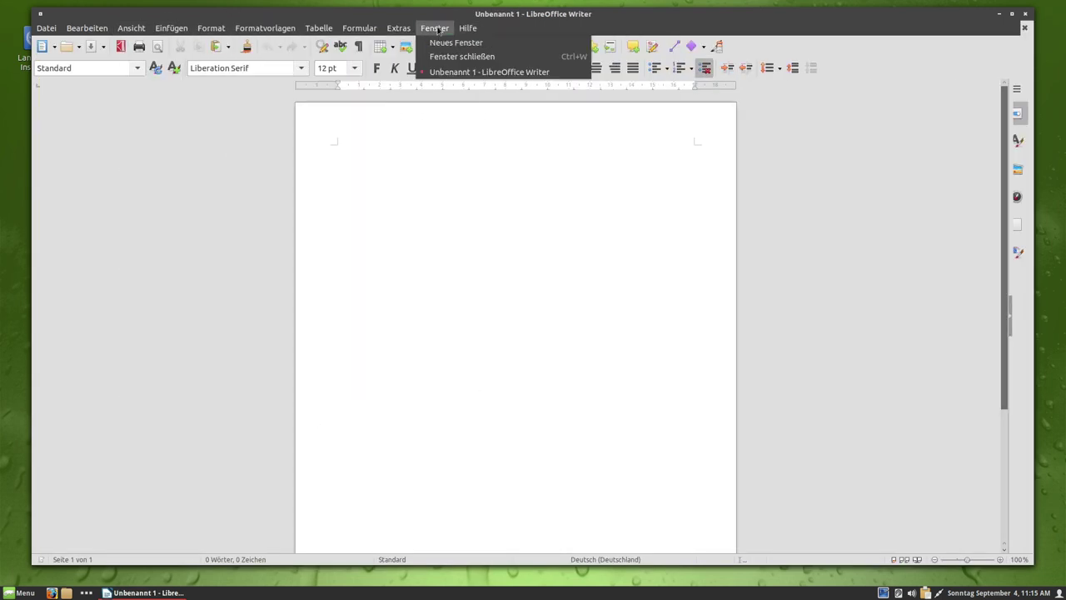
{"action": "left_click", "coordinate": [441, 27]}
{"action": "left_click", "coordinate": [395, 28]}
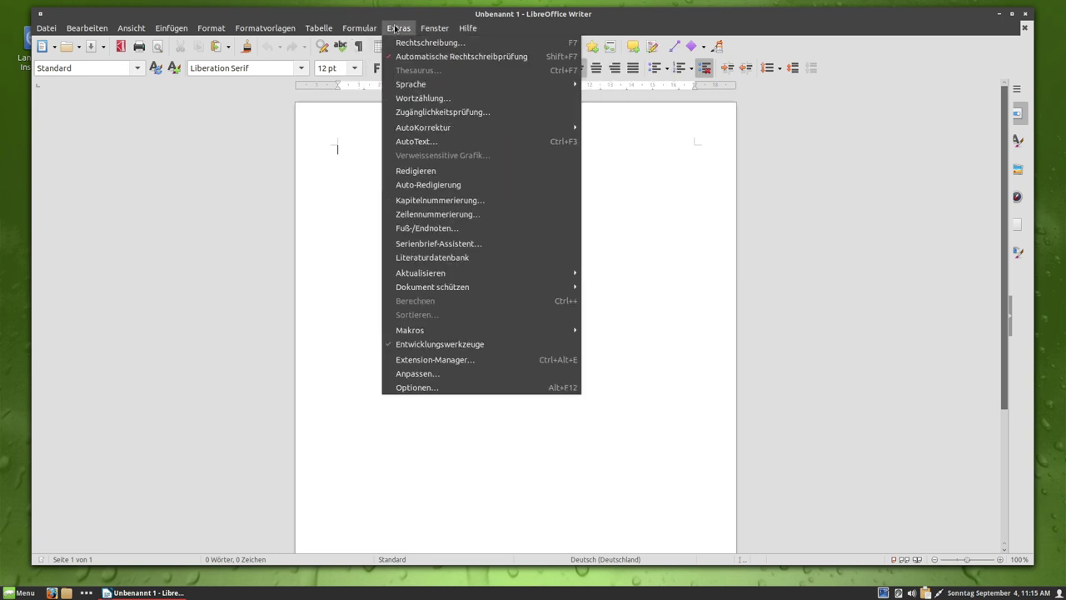
{"action": "left_click", "coordinate": [458, 388]}
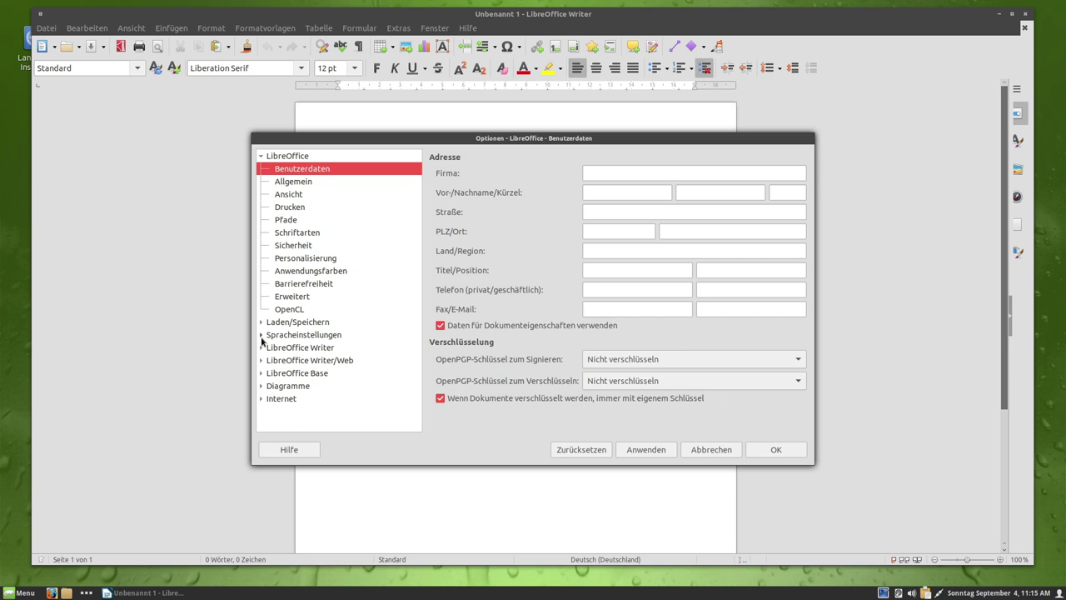
{"action": "left_click", "coordinate": [261, 335]}
{"action": "left_click", "coordinate": [292, 348]}
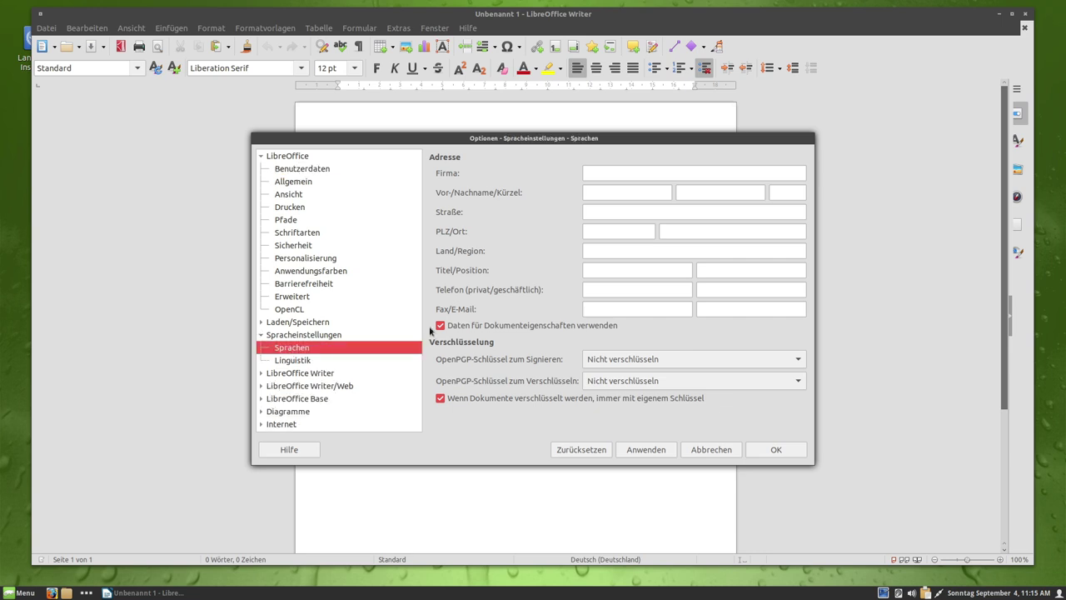
{"action": "left_click", "coordinate": [638, 173]}
{"action": "left_click", "coordinate": [599, 188]}
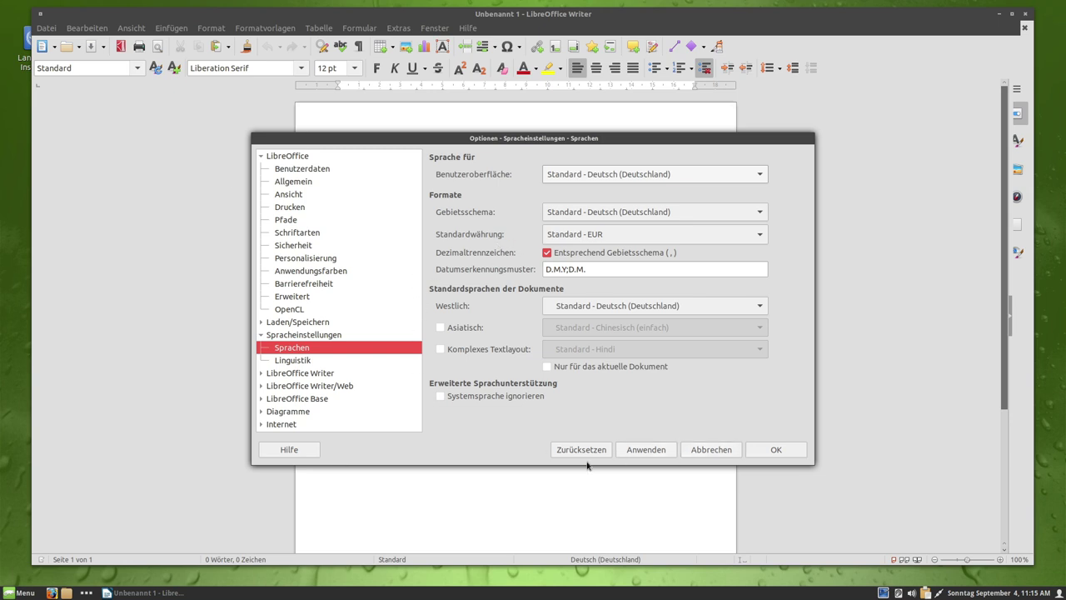
{"action": "left_click", "coordinate": [703, 454]}
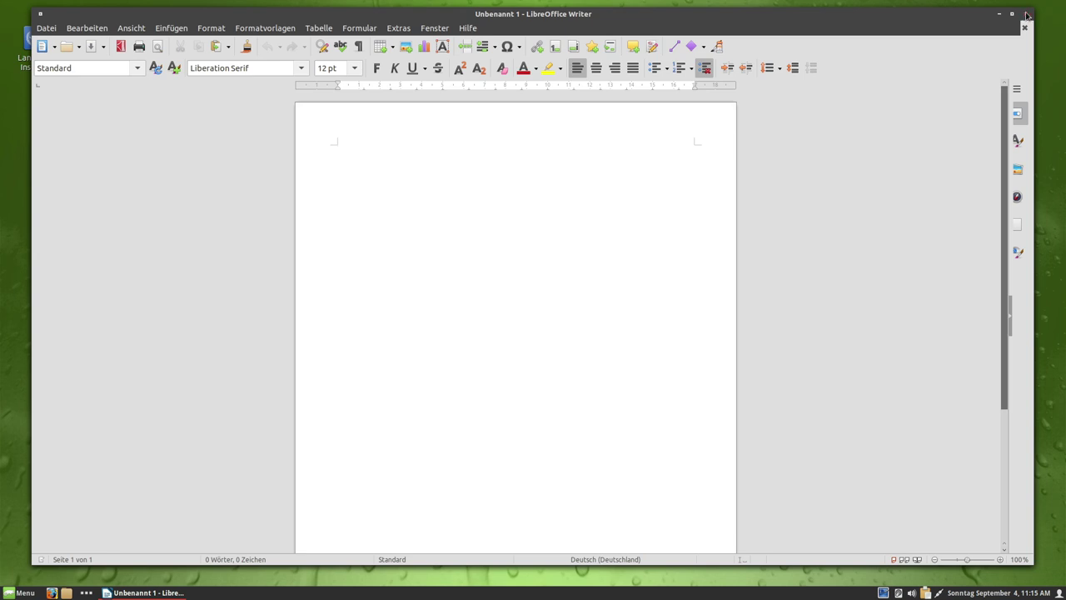
- Close LibreOffice Writer and show the Internet category in the Cinnamon menu
{"action": "mouse_move", "coordinate": [487, 21]}
{"action": "left_mouse_down"}
{"action": "mouse_move", "coordinate": [582, 29]}
{"action": "mouse_move", "coordinate": [494, 25]}
{"action": "left_mouse_up"}
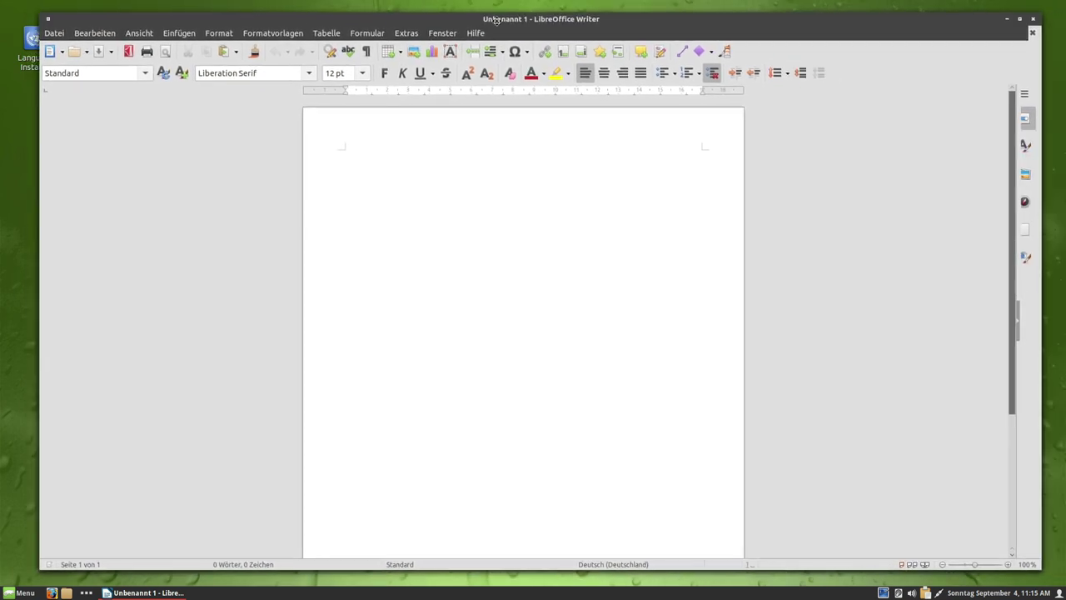
{"action": "left_click", "coordinate": [1035, 17]}
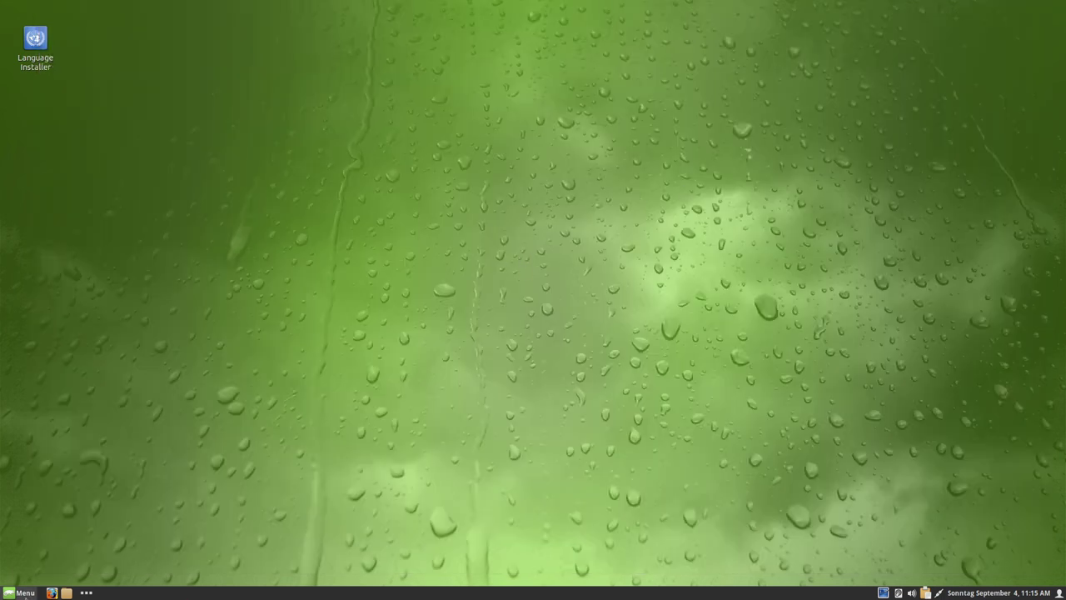
{"action": "left_click", "coordinate": [20, 592]}
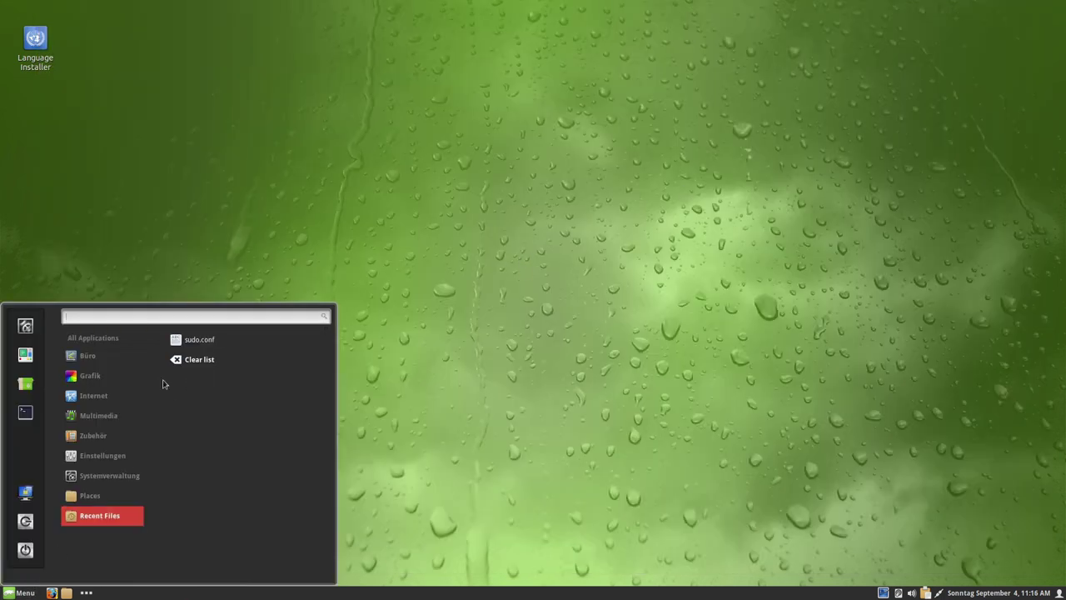
{"action": "mouse_move", "coordinate": [105, 363]}
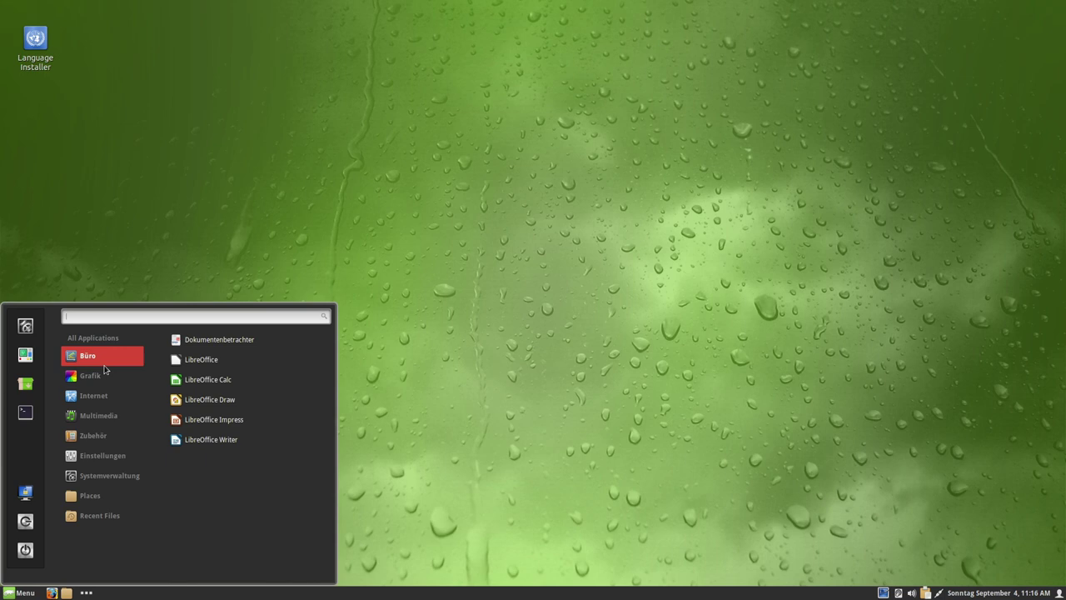
{"action": "mouse_move", "coordinate": [95, 382]}
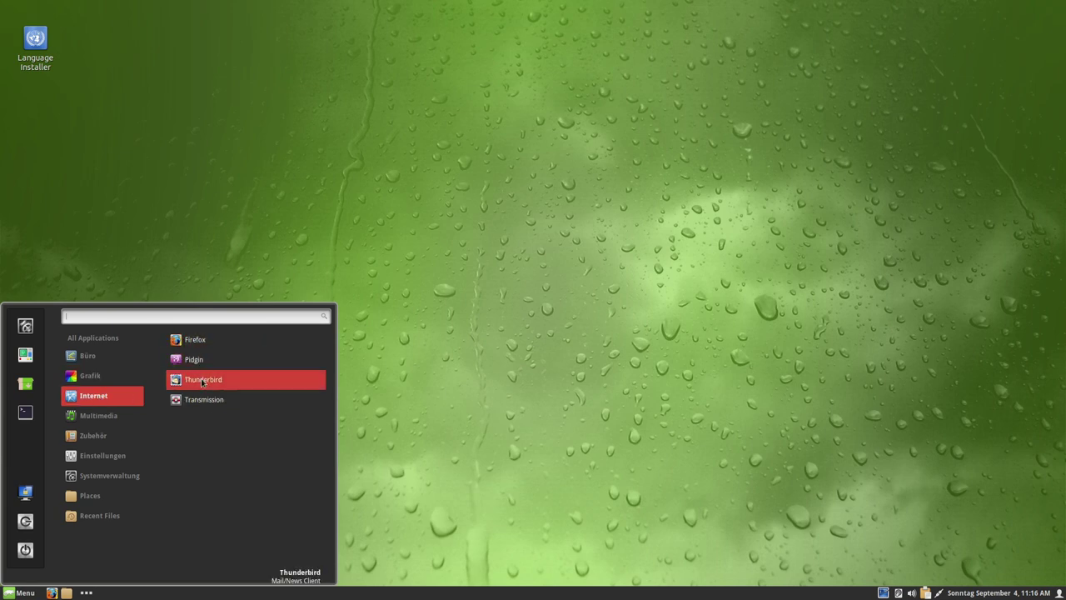
- Launch Thunderbird, go to its Home page, and confirm version 91.12.0 in About Thunderbird
{"action": "left_click", "coordinate": [203, 381]}
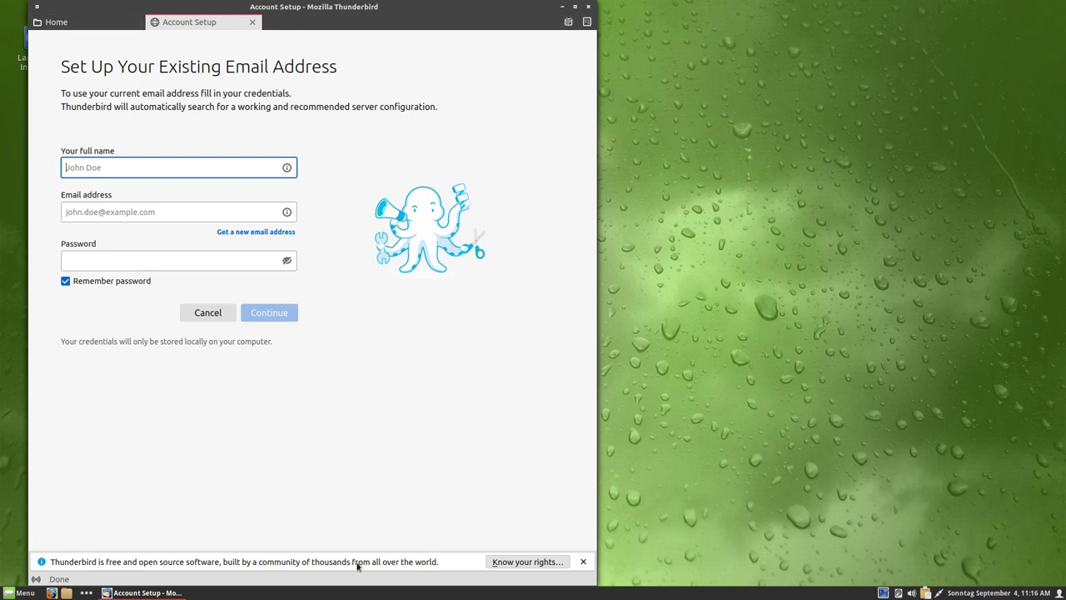
{"action": "left_click", "coordinate": [584, 562]}
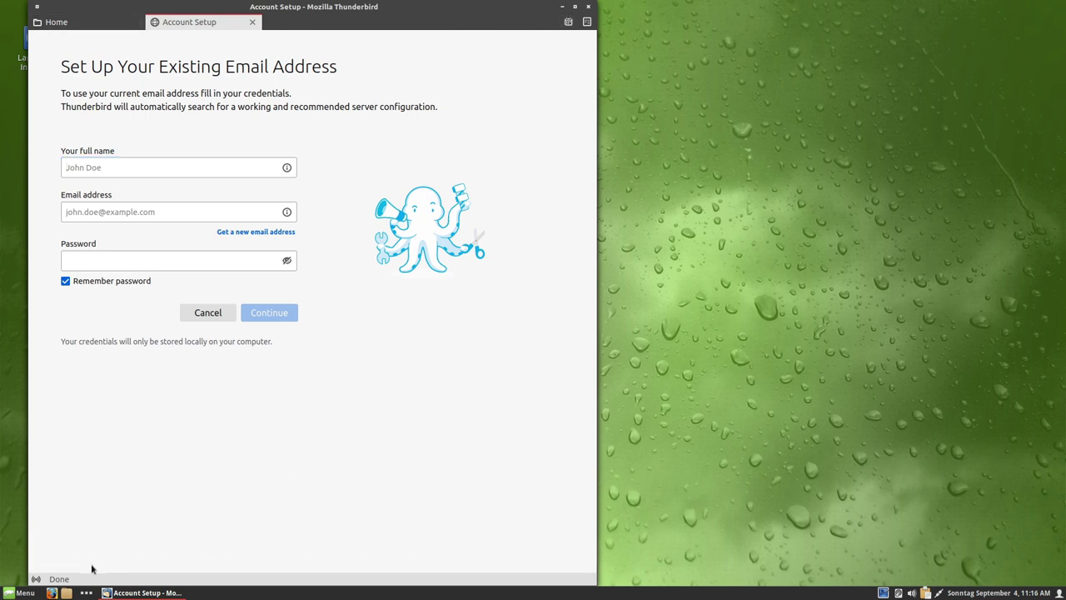
{"action": "left_click", "coordinate": [56, 23]}
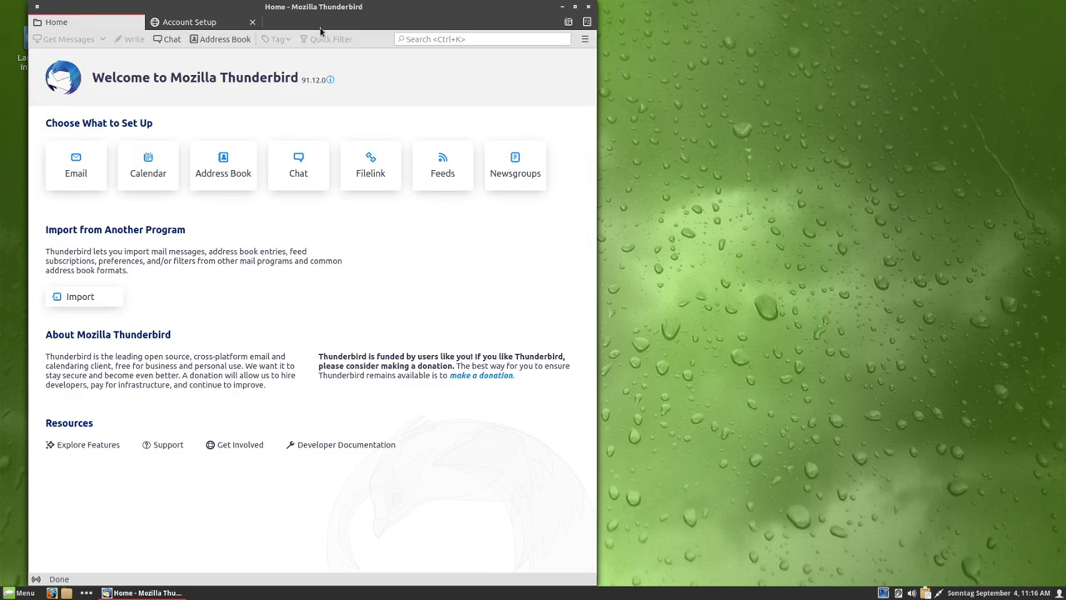
{"action": "left_click", "coordinate": [587, 40]}
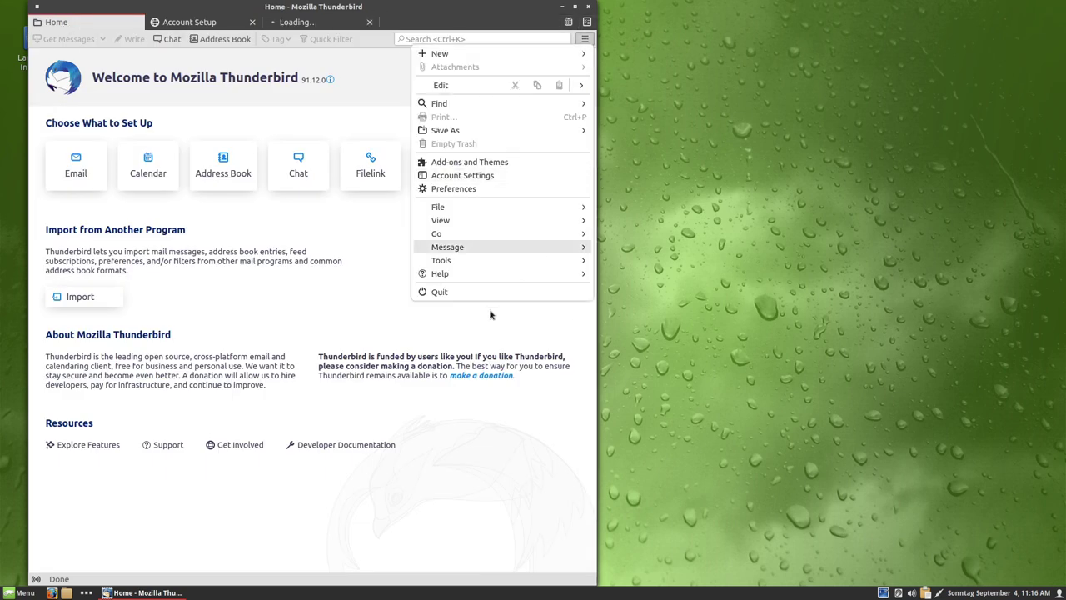
{"action": "left_click", "coordinate": [493, 274]}
{"action": "left_click", "coordinate": [456, 167]}
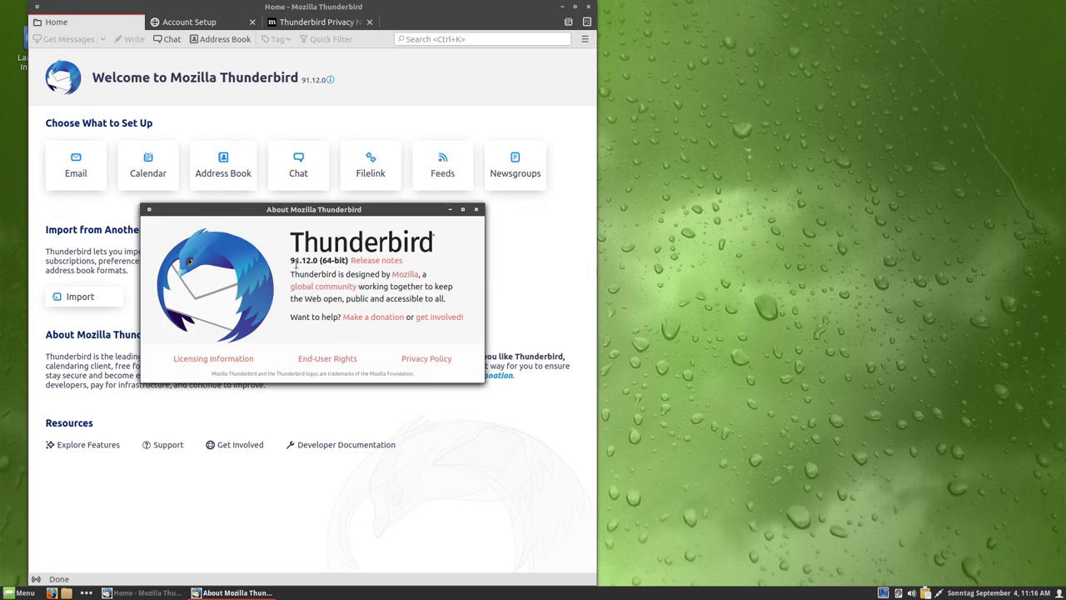
{"action": "left_click", "coordinate": [476, 209]}
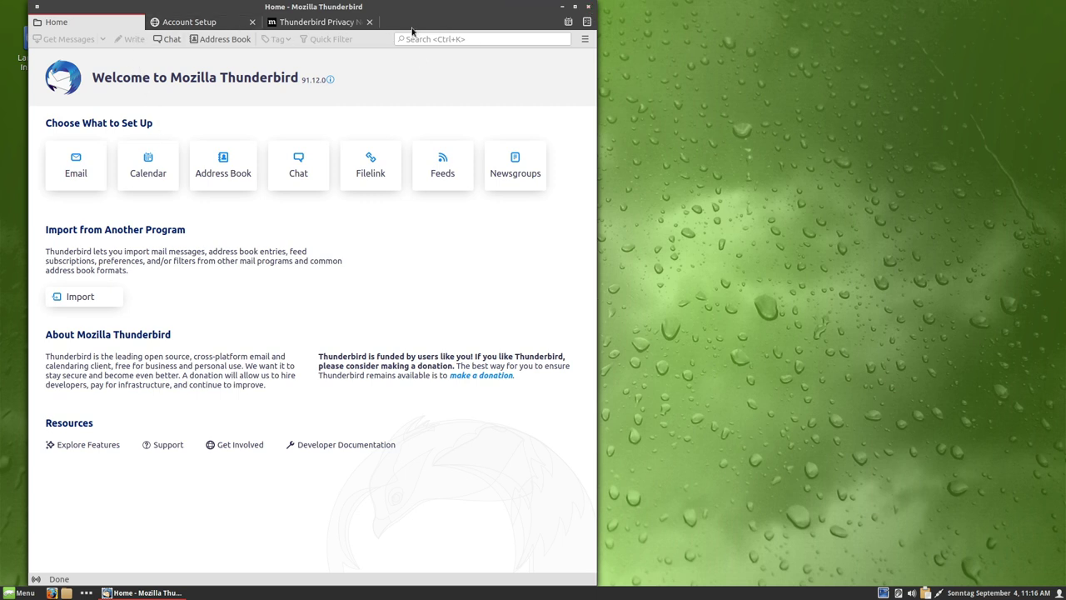
- Look through the Tools options and Account Settings, then bring up Thunderbird's Preferences
{"action": "left_click", "coordinate": [585, 39]}
{"action": "left_click", "coordinate": [503, 261]}
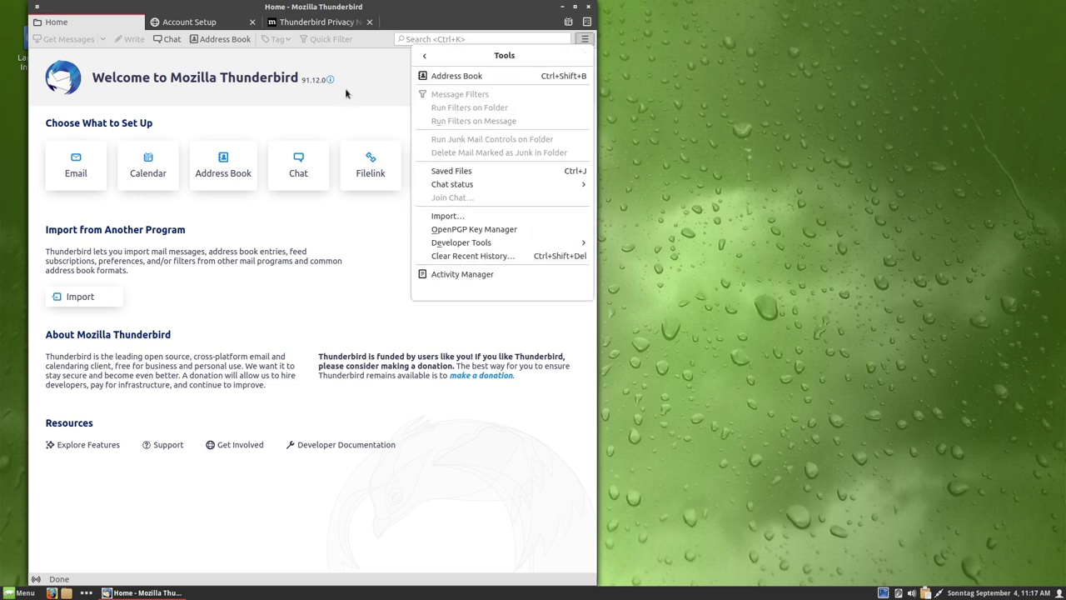
{"action": "left_click", "coordinate": [377, 92]}
{"action": "left_click", "coordinate": [584, 40]}
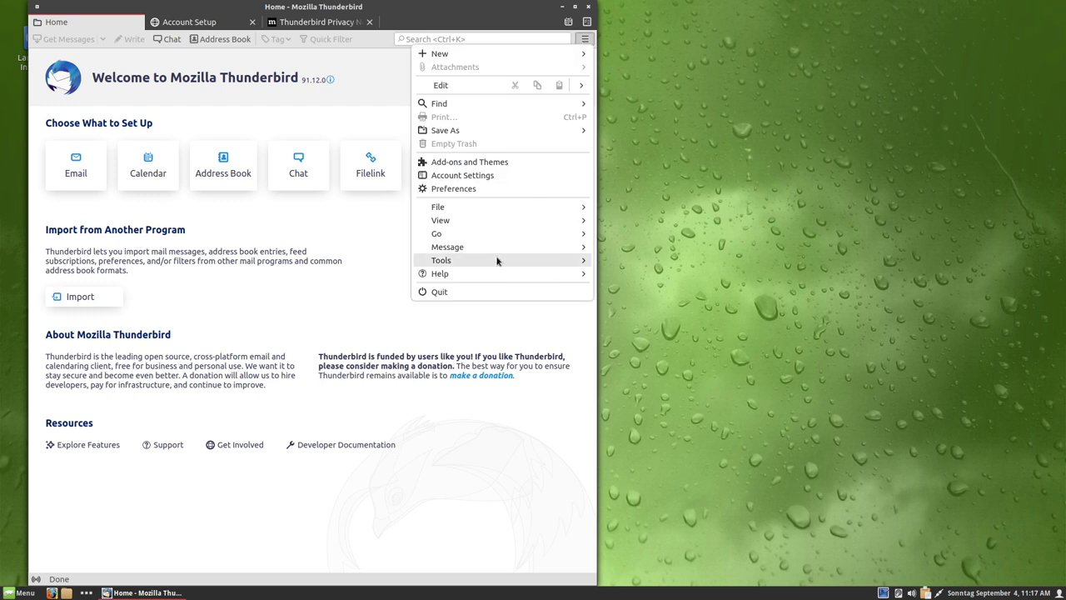
{"action": "left_click", "coordinate": [476, 176]}
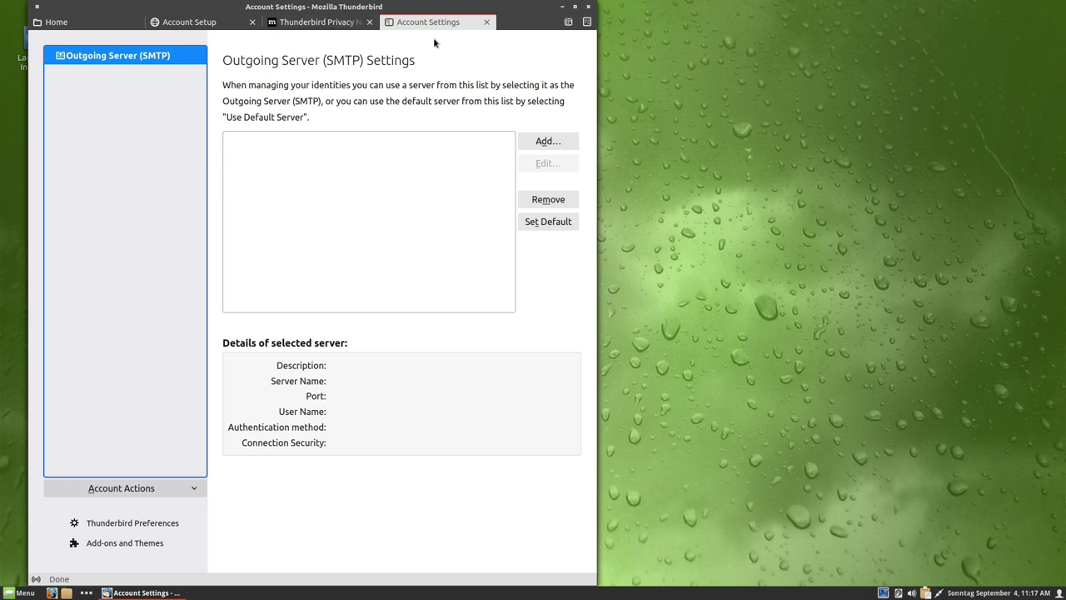
{"action": "left_click", "coordinate": [487, 22]}
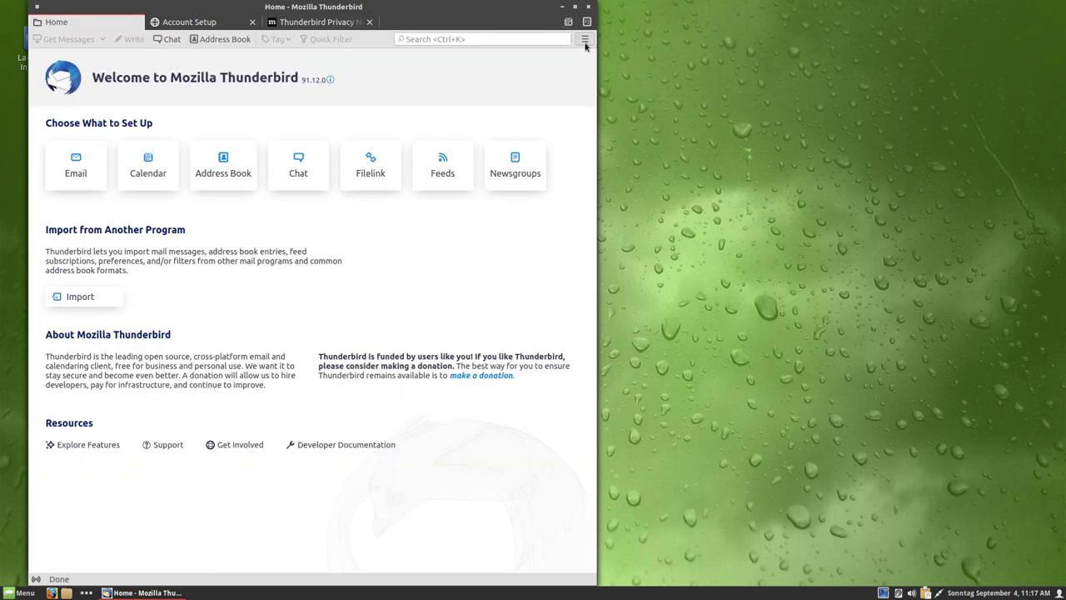
{"action": "left_click", "coordinate": [585, 39]}
{"action": "left_click", "coordinate": [491, 188]}
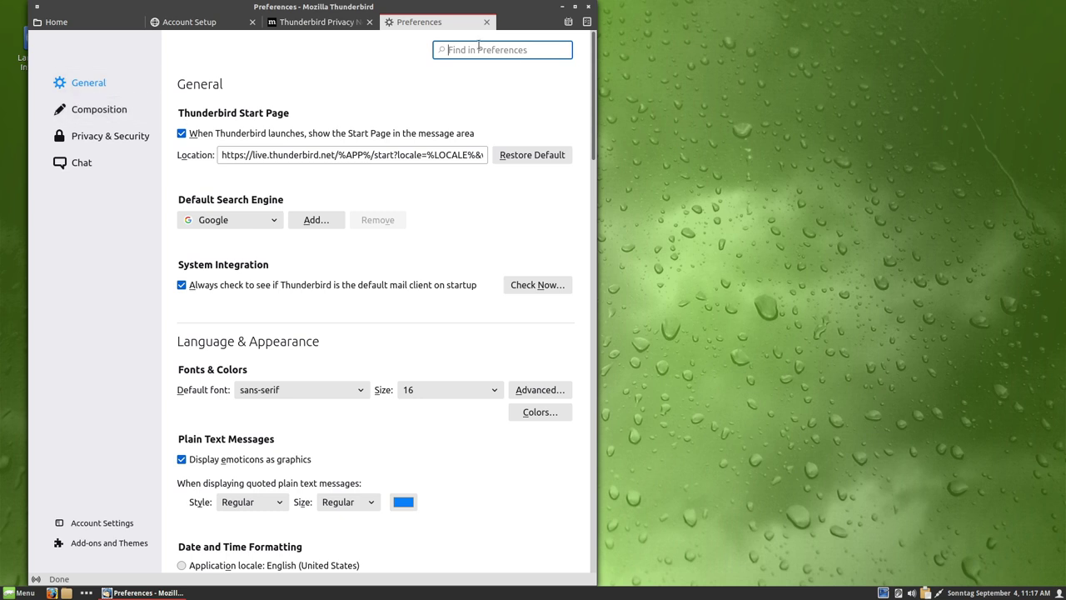
- Search preferences for 'lang' and add German as the top display language
{"action": "type", "text": "lang"}
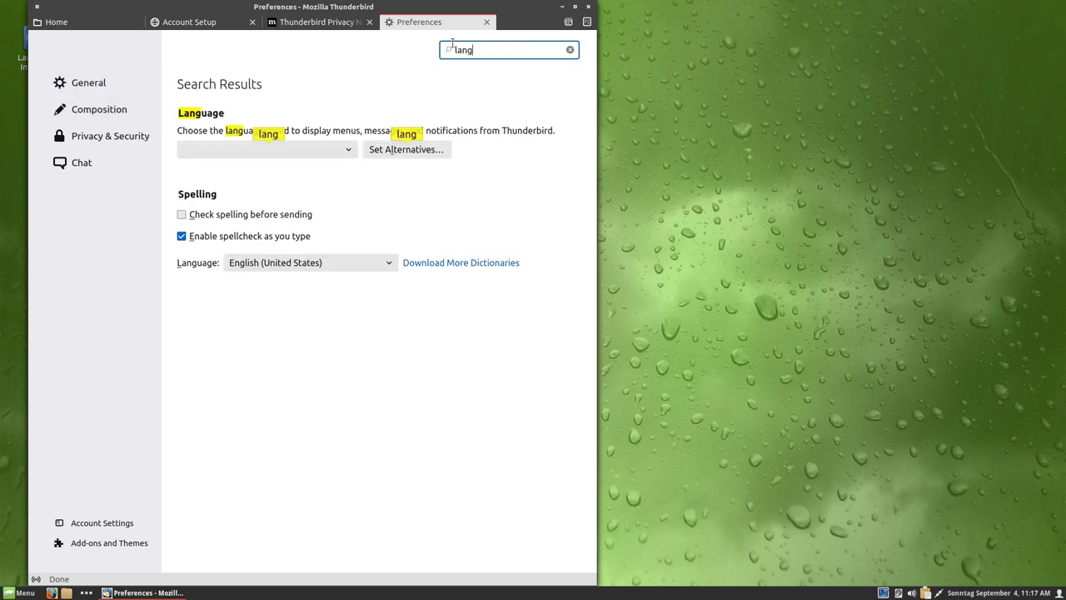
{"action": "left_click", "coordinate": [275, 150]}
{"action": "left_click", "coordinate": [250, 179]}
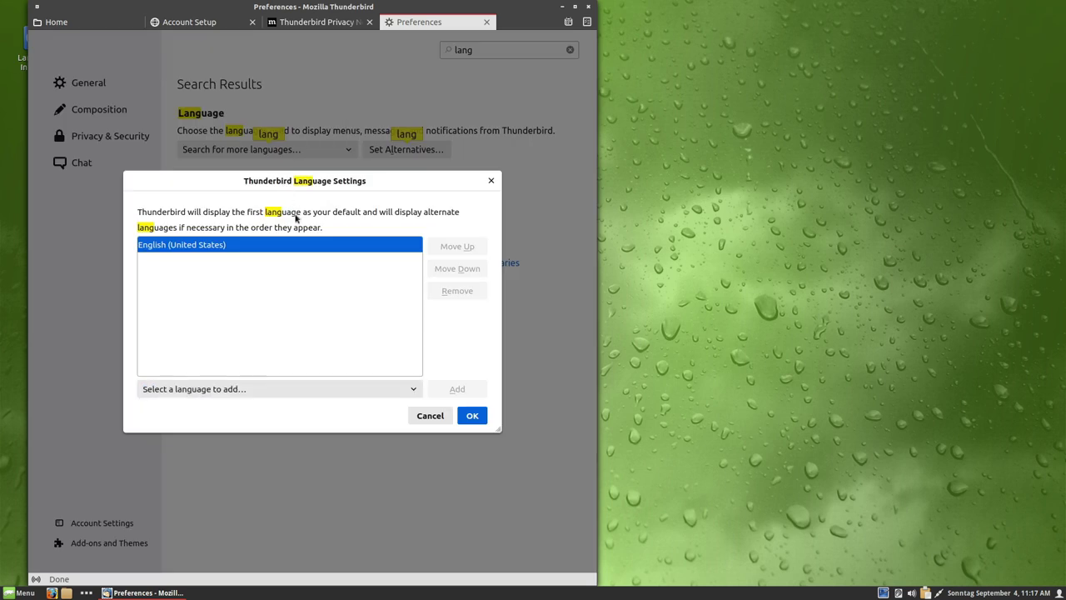
{"action": "left_click", "coordinate": [303, 390]}
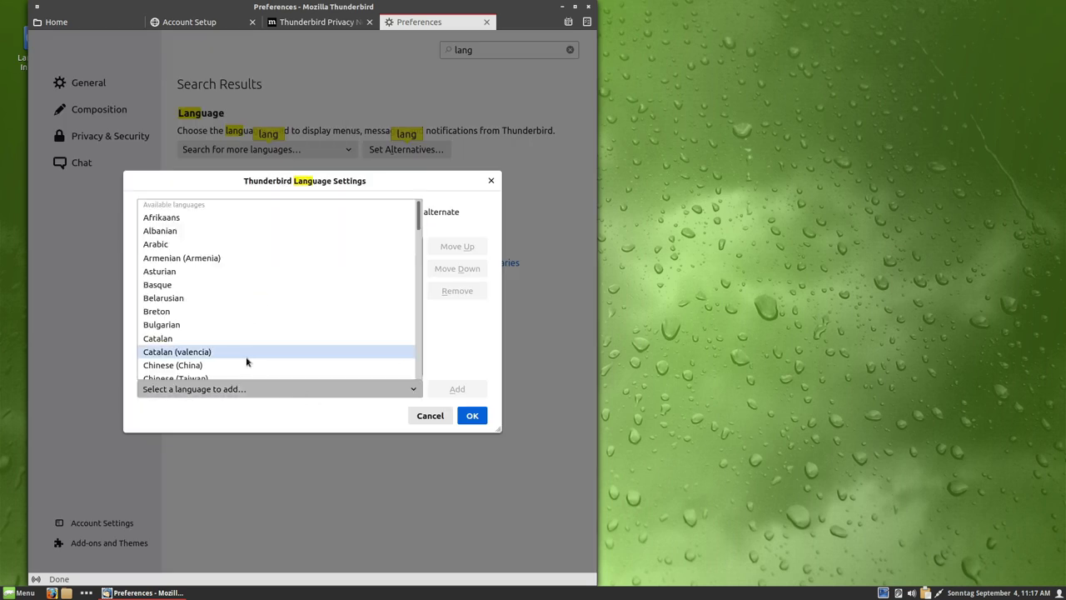
{"action": "scroll", "coordinate": [247, 362], "scroll_direction": "down", "scroll_amount": 1}
{"action": "scroll", "coordinate": [221, 367], "scroll_direction": "down", "scroll_amount": 3}
{"action": "left_click", "coordinate": [210, 372]}
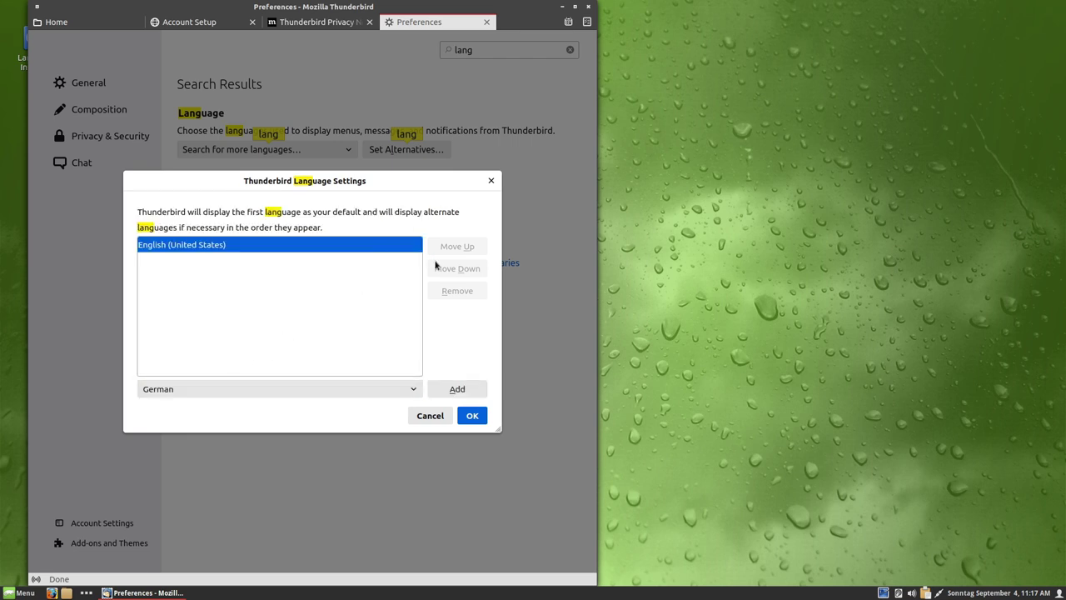
{"action": "left_click", "coordinate": [466, 389]}
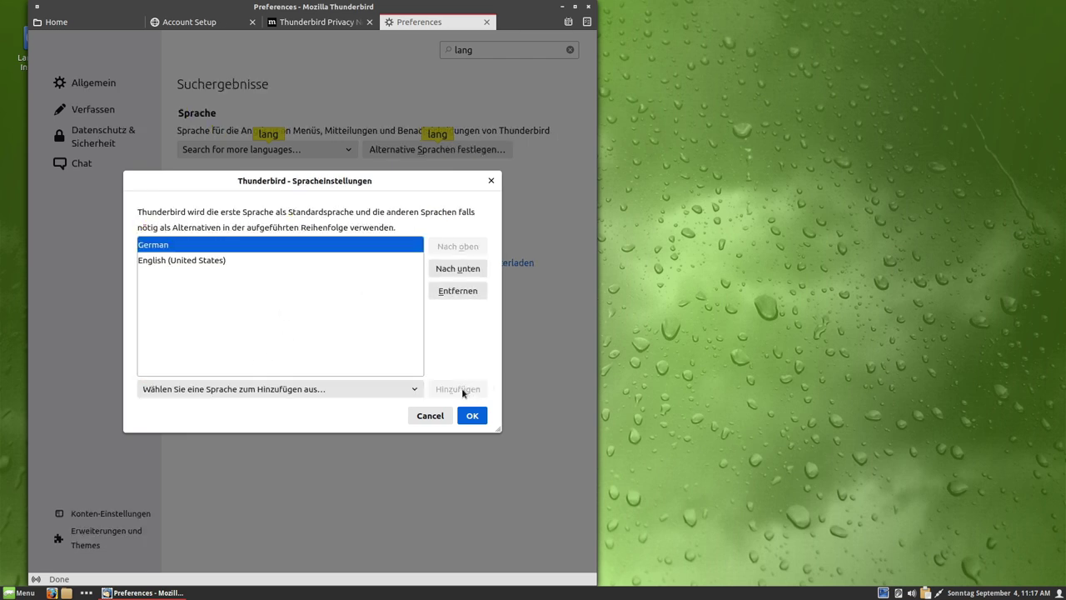
{"action": "left_click", "coordinate": [471, 416]}
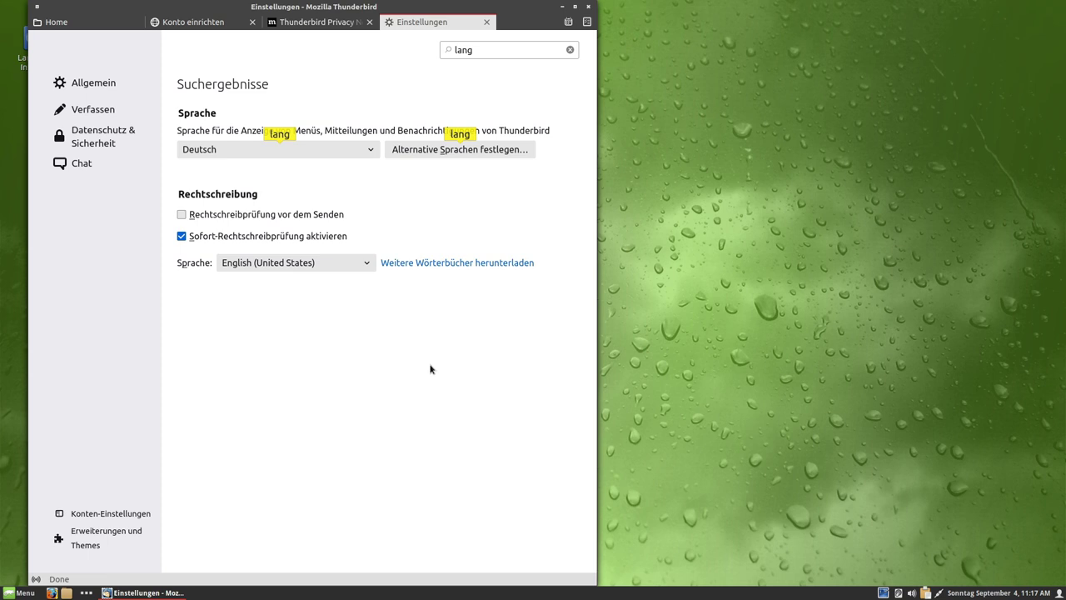
- Close the Preferences tab and quit Thunderbird
{"action": "left_click", "coordinate": [485, 23]}
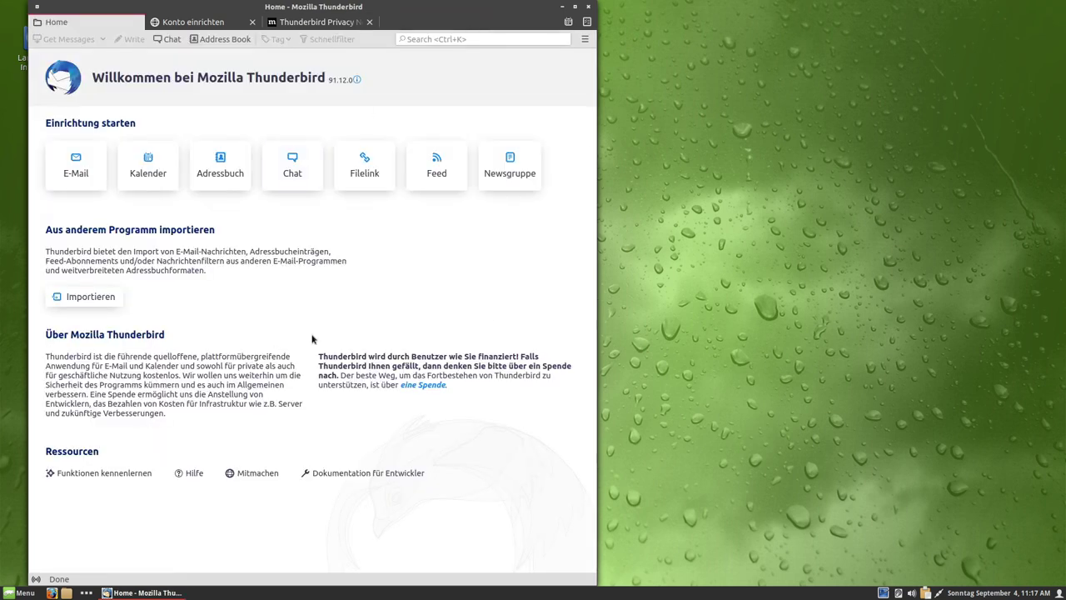
{"action": "left_click", "coordinate": [589, 8]}
{"action": "left_click", "coordinate": [18, 592]}
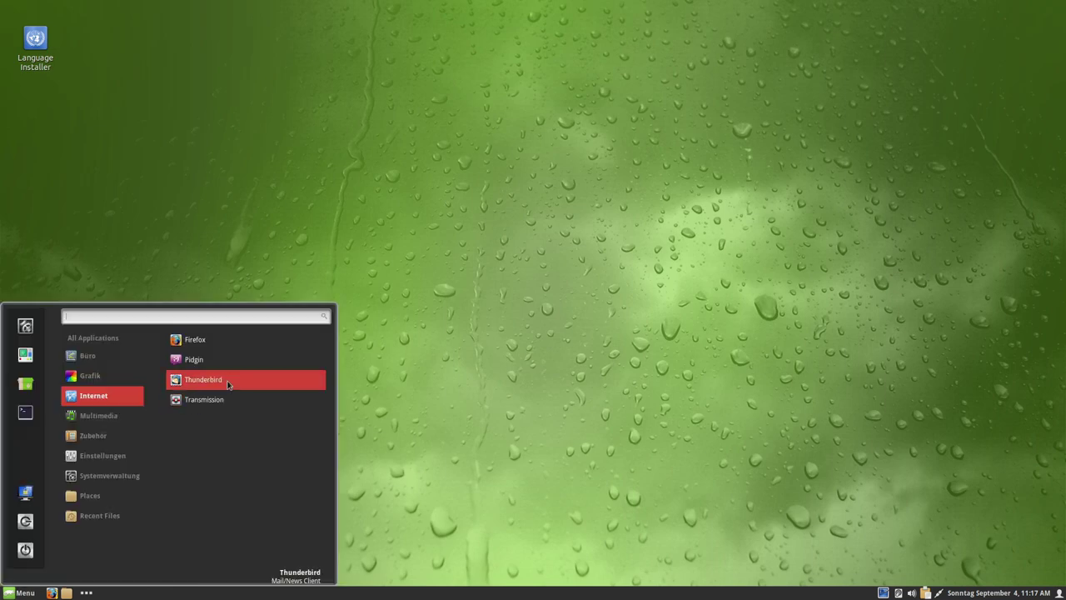
- Show the Multimedia category in the Cinnamon menu
{"action": "mouse_move", "coordinate": [120, 443]}
{"action": "mouse_move", "coordinate": [113, 420]}
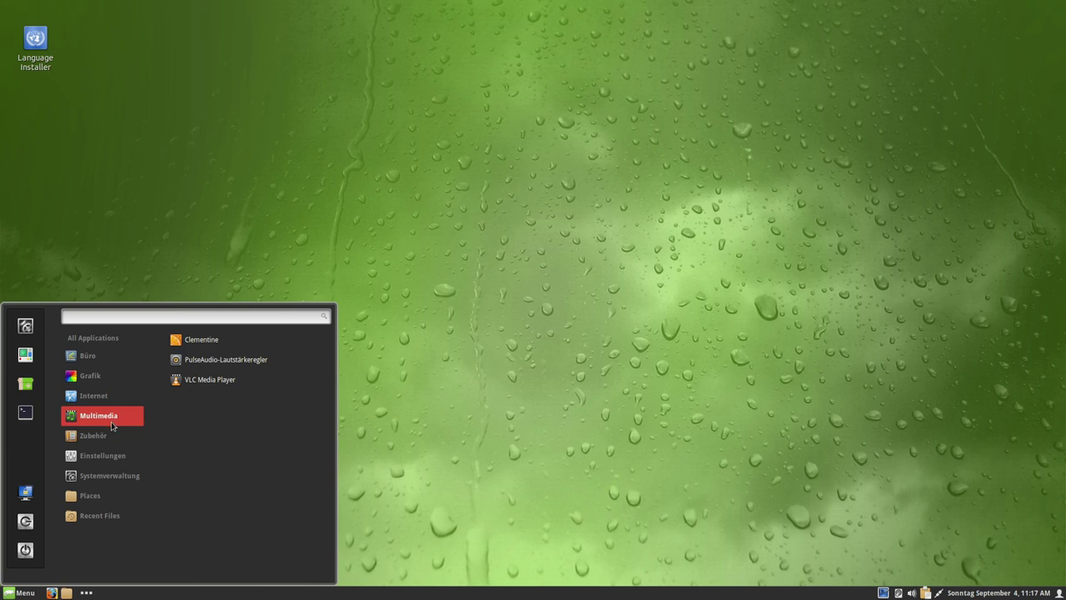
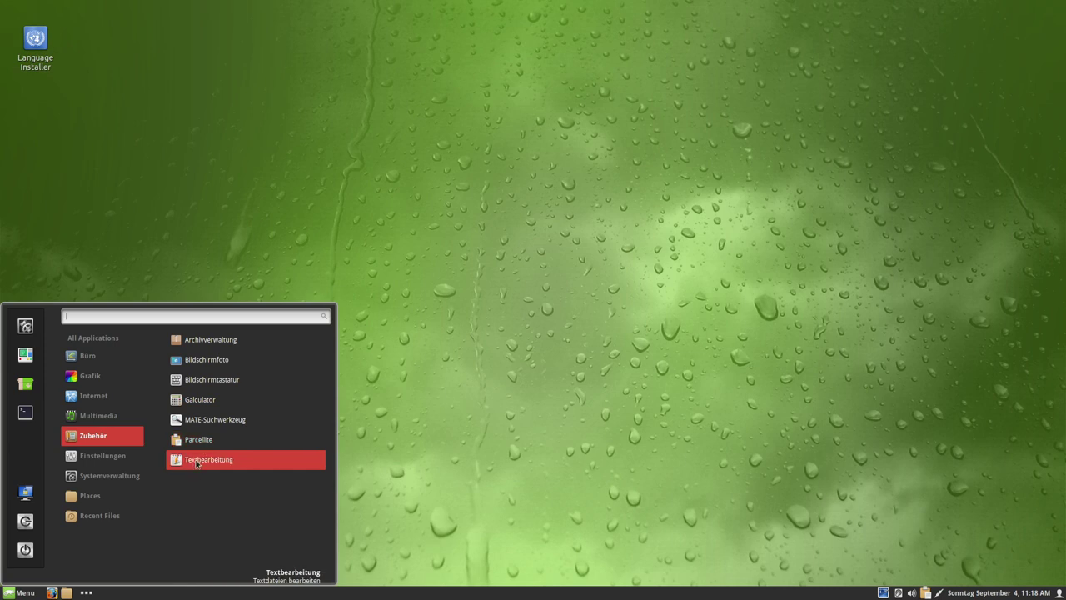
- Browse the Zubehör and Einstellungen entries in the Cinnamon menu, ending on Systemverwaltung
{"action": "mouse_move", "coordinate": [103, 464]}
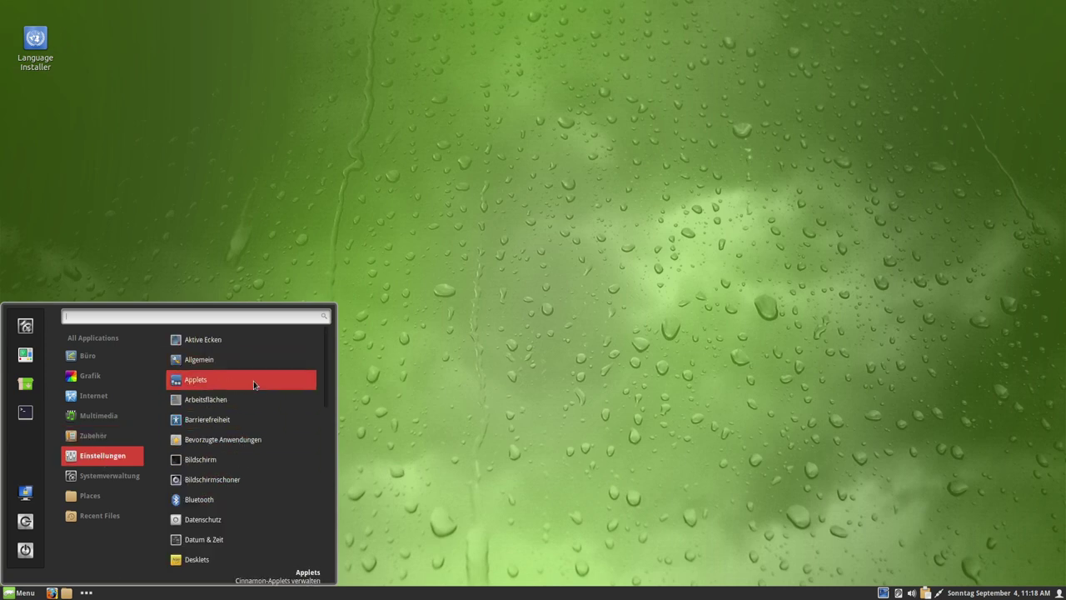
{"action": "scroll", "coordinate": [252, 408], "scroll_direction": "down", "scroll_amount": 3}
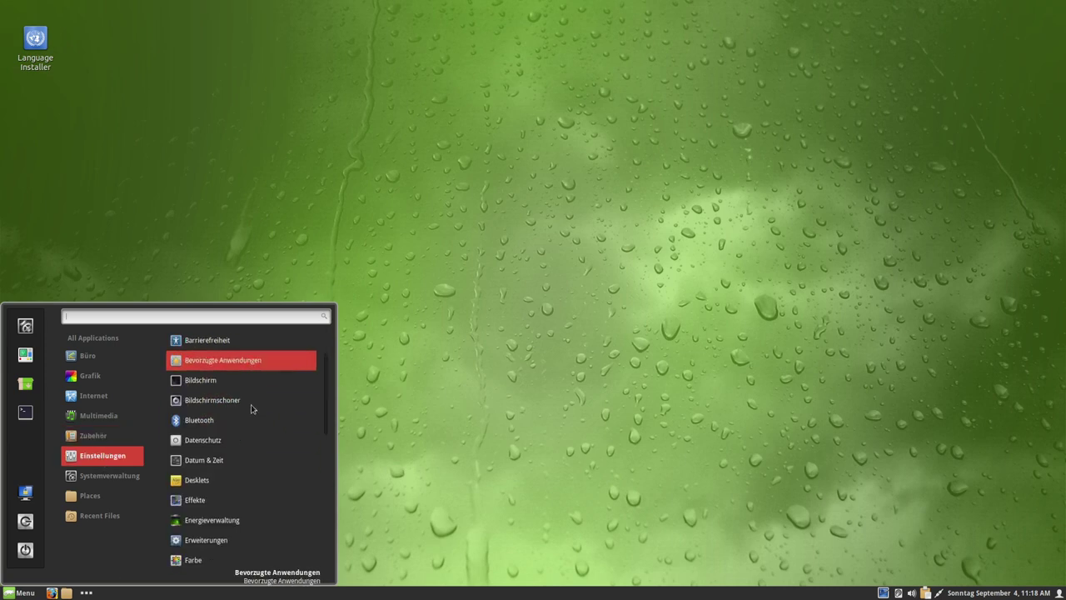
{"action": "scroll", "coordinate": [252, 408], "scroll_direction": "down", "scroll_amount": 1}
{"action": "scroll", "coordinate": [251, 408], "scroll_direction": "down", "scroll_amount": 2}
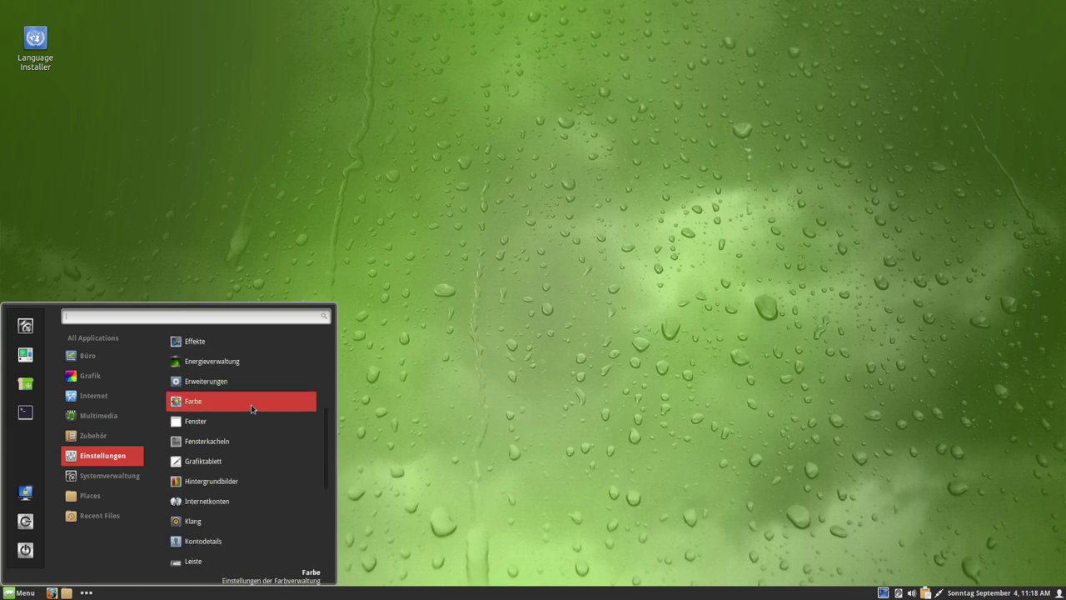
{"action": "scroll", "coordinate": [251, 408], "scroll_direction": "down", "scroll_amount": 3}
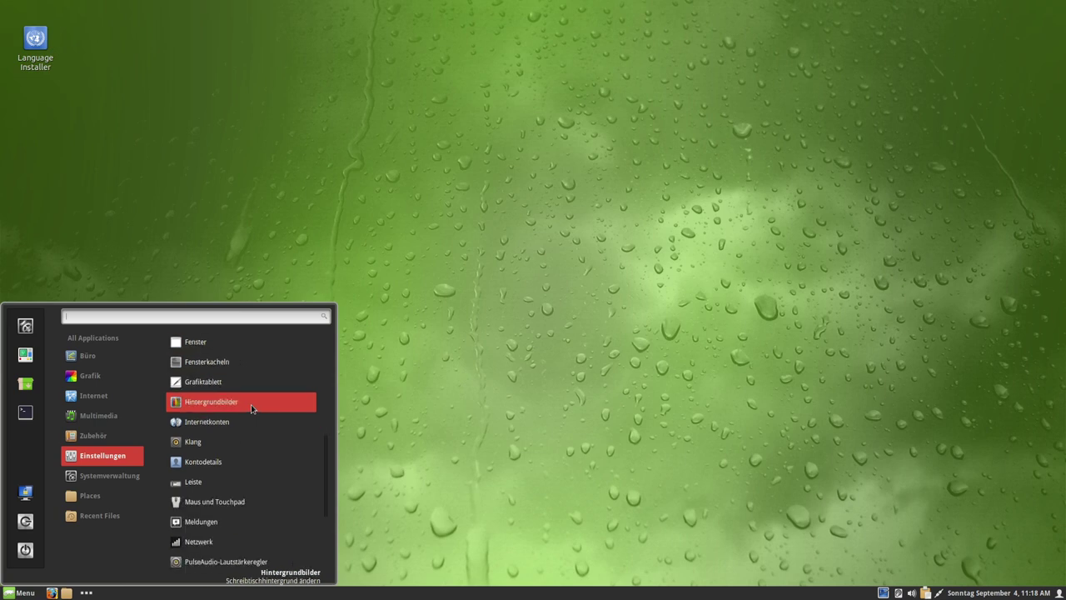
{"action": "scroll", "coordinate": [250, 408], "scroll_direction": "down", "scroll_amount": 3}
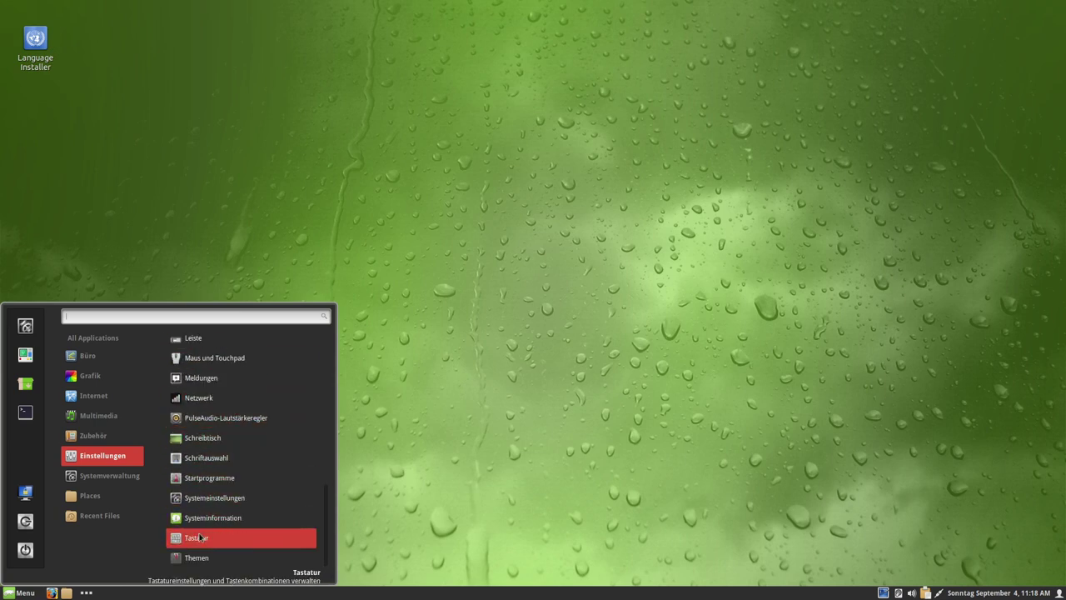
{"action": "scroll", "coordinate": [204, 521], "scroll_direction": "up", "scroll_amount": 3}
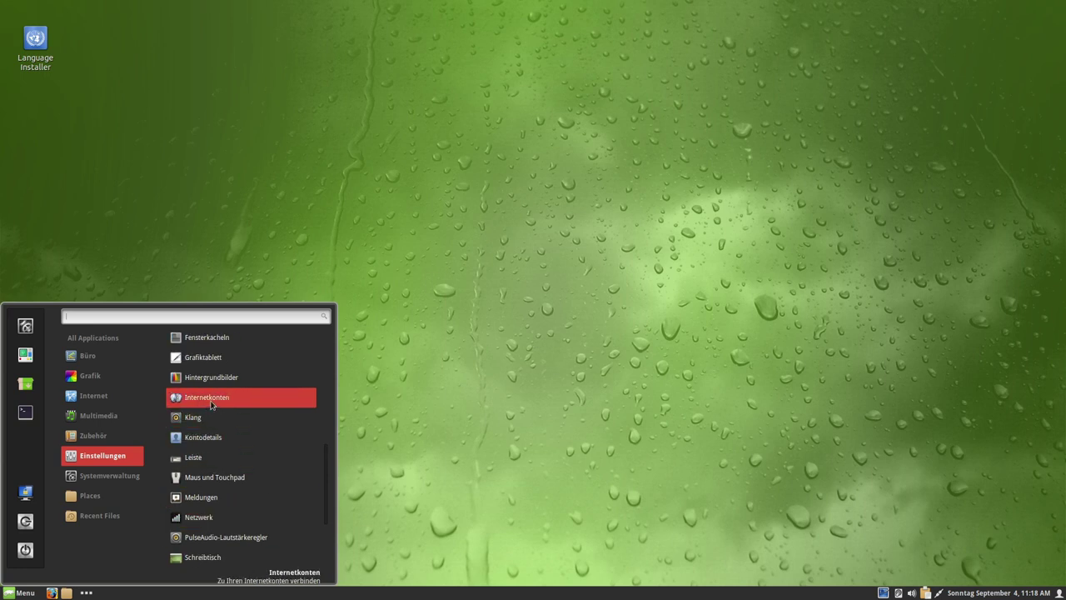
{"action": "scroll", "coordinate": [215, 406], "scroll_direction": "up", "scroll_amount": 1}
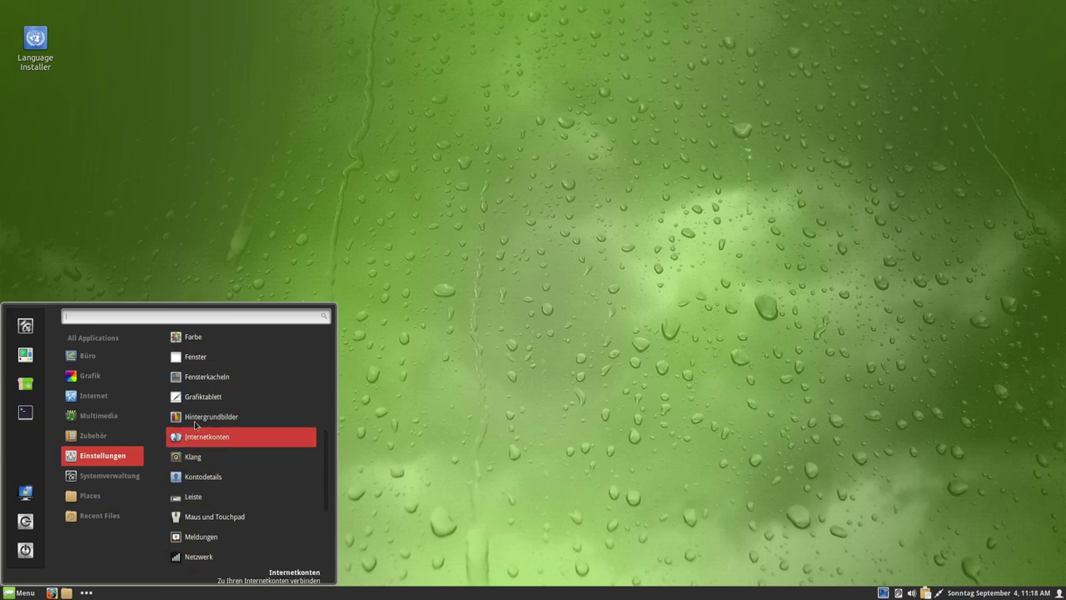
{"action": "scroll", "coordinate": [237, 407], "scroll_direction": "up", "scroll_amount": 2}
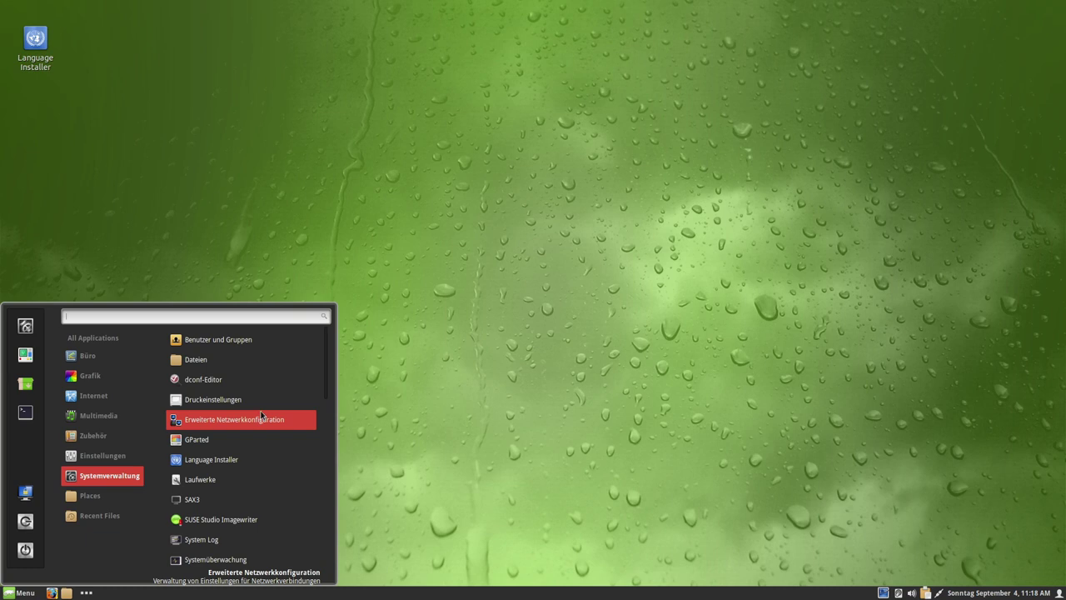
- Scroll the Systemverwaltung list and launch YaST Software
{"action": "scroll", "coordinate": [258, 417], "scroll_direction": "down", "scroll_amount": 2}
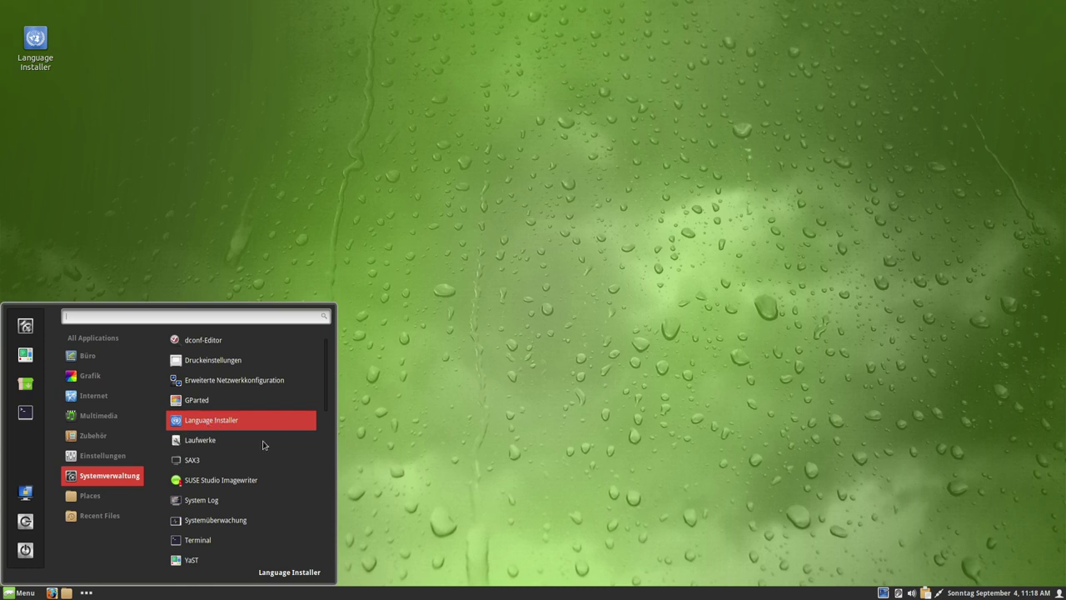
{"action": "scroll", "coordinate": [245, 448], "scroll_direction": "down", "scroll_amount": 5}
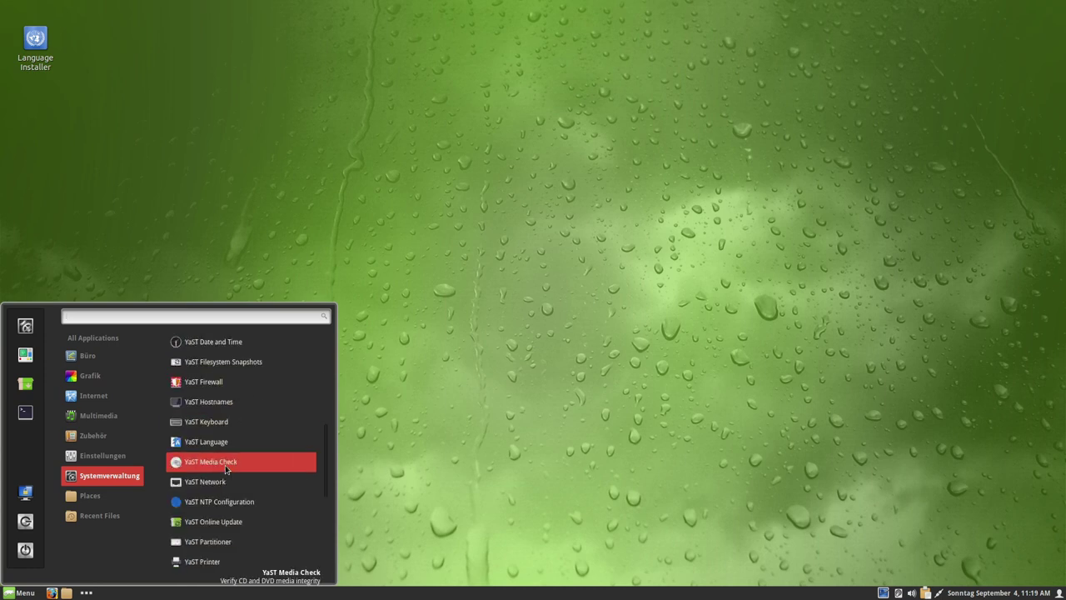
{"action": "scroll", "coordinate": [227, 467], "scroll_direction": "down", "scroll_amount": 3}
{"action": "scroll", "coordinate": [227, 466], "scroll_direction": "up", "scroll_amount": 3}
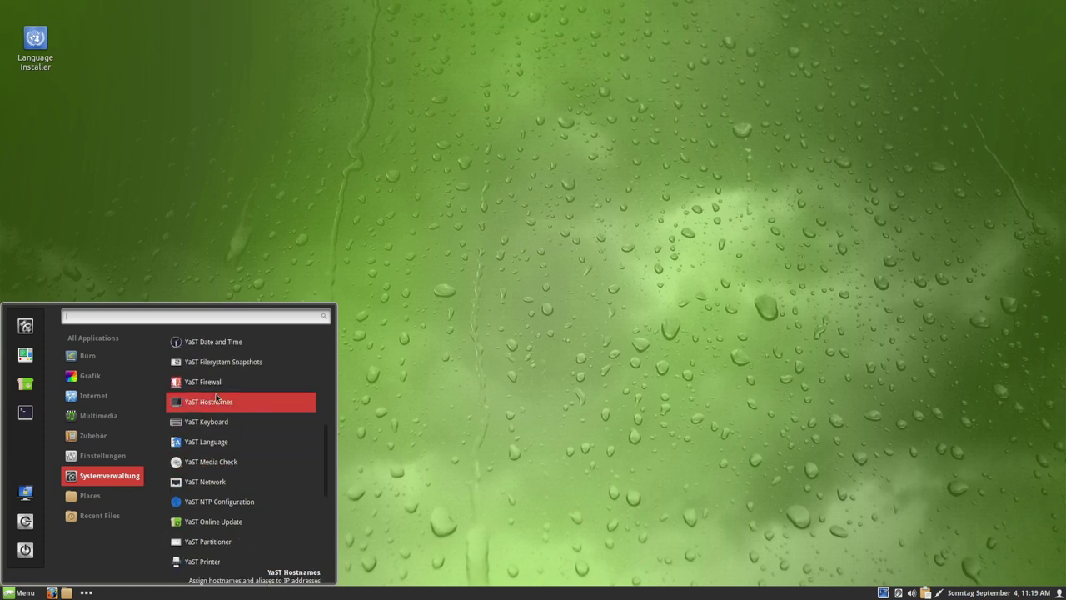
{"action": "scroll", "coordinate": [214, 370], "scroll_direction": "up", "scroll_amount": 2}
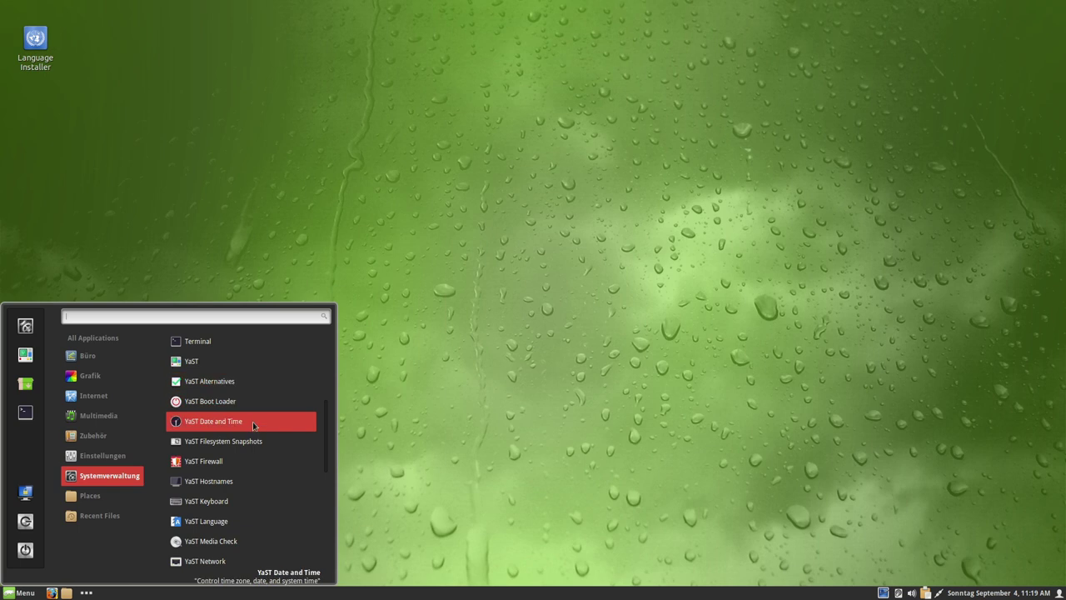
{"action": "scroll", "coordinate": [243, 408], "scroll_direction": "down", "scroll_amount": 1}
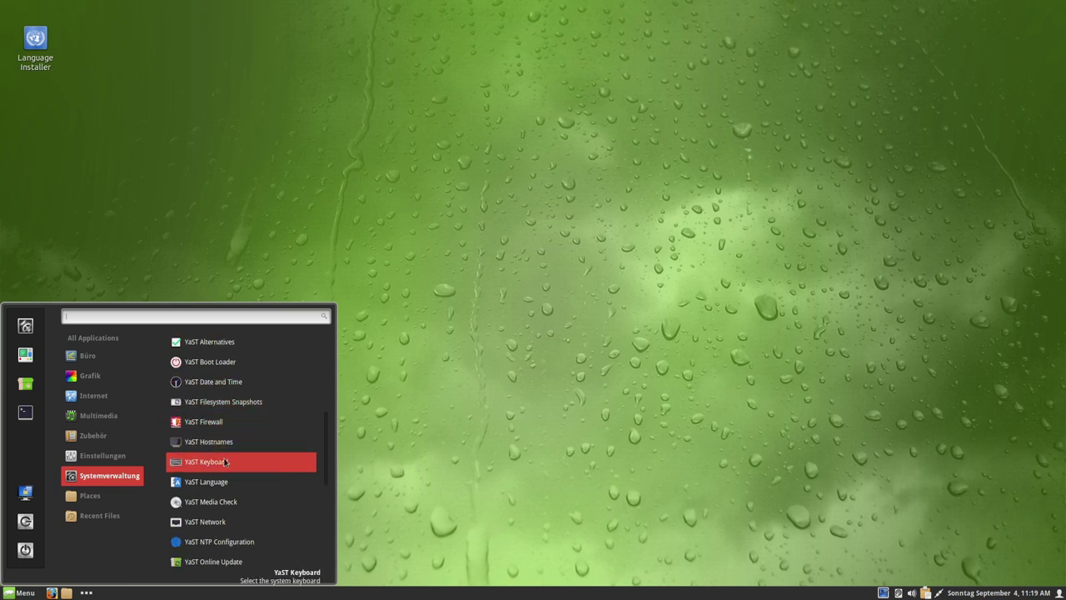
{"action": "scroll", "coordinate": [231, 499], "scroll_direction": "down", "scroll_amount": 5}
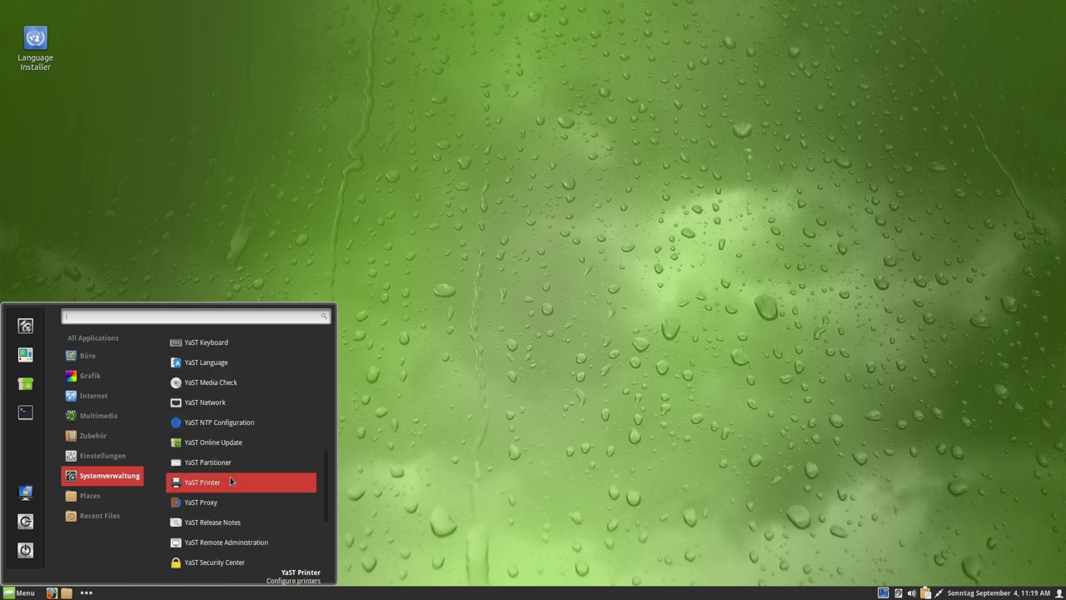
{"action": "scroll", "coordinate": [230, 481], "scroll_direction": "down", "scroll_amount": 2}
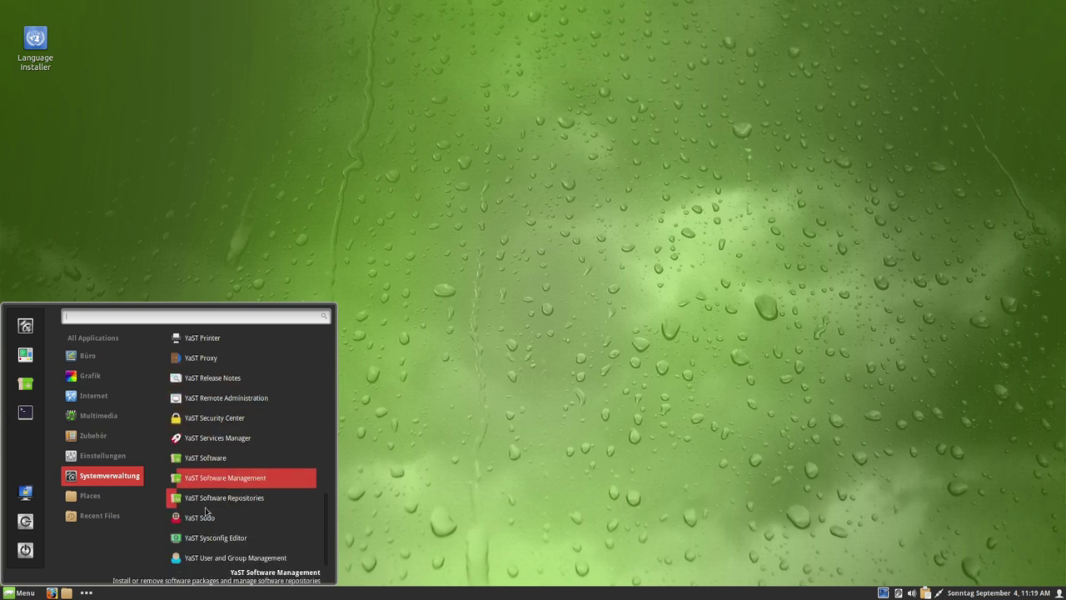
{"action": "left_click", "coordinate": [217, 460]}
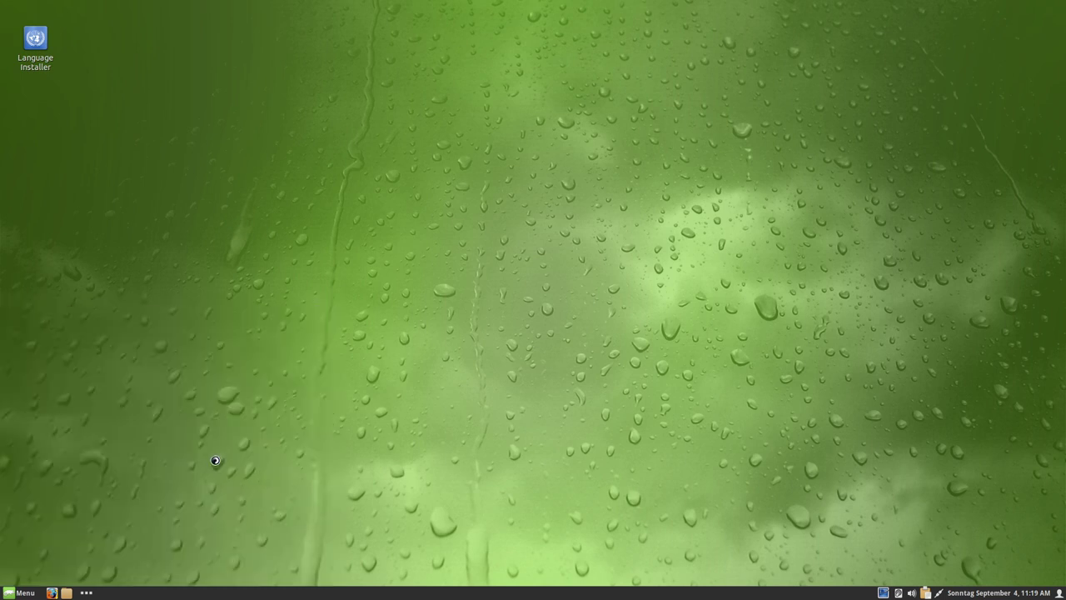
- Expand the Password Needed details and select the command being authorised
{"action": "left_click", "coordinate": [414, 319]}
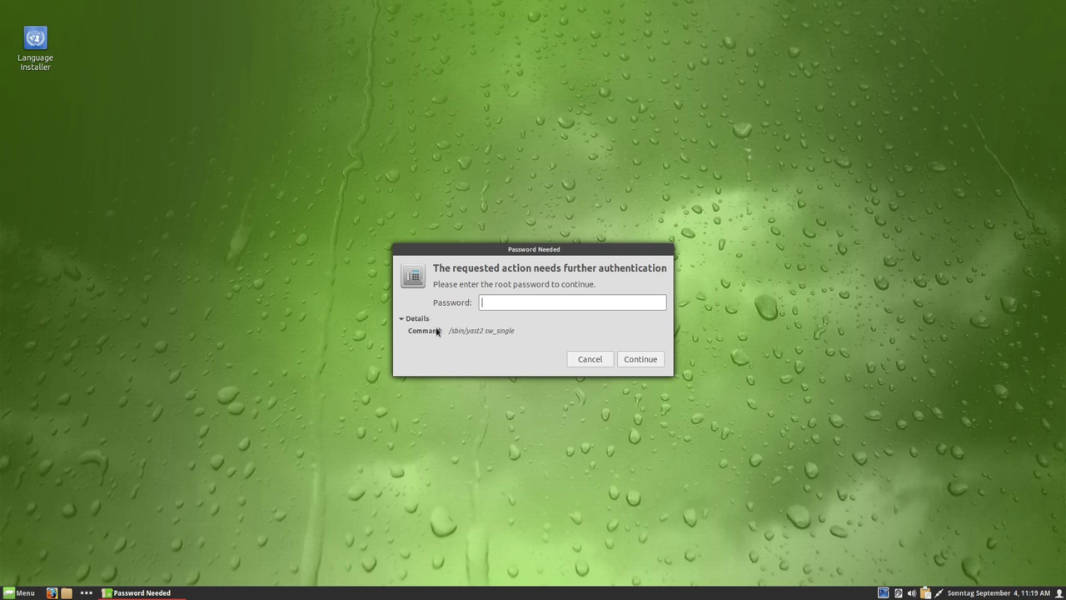
{"action": "left_click_drag", "start_coordinate": [450, 330], "coordinate": [528, 321]}
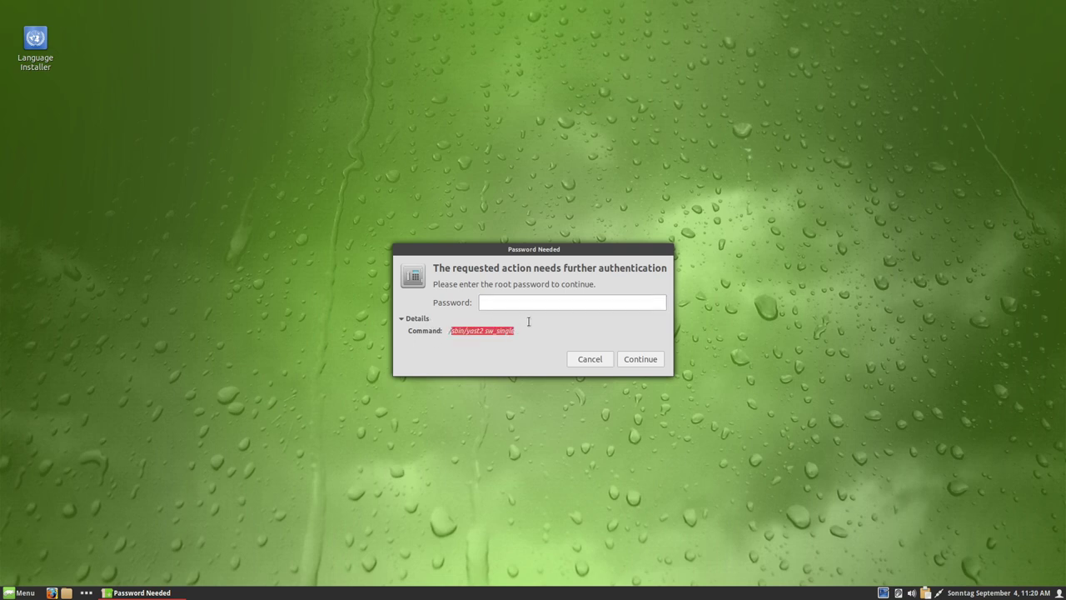
{"action": "left_click", "coordinate": [469, 333]}
{"action": "left_click_drag", "start_coordinate": [449, 331], "coordinate": [523, 329]}
{"action": "triple_click", "coordinate": [471, 333]}
- Cancel the root password request and tick the Delete filter in the Installation Summary
{"action": "left_click", "coordinate": [589, 359]}
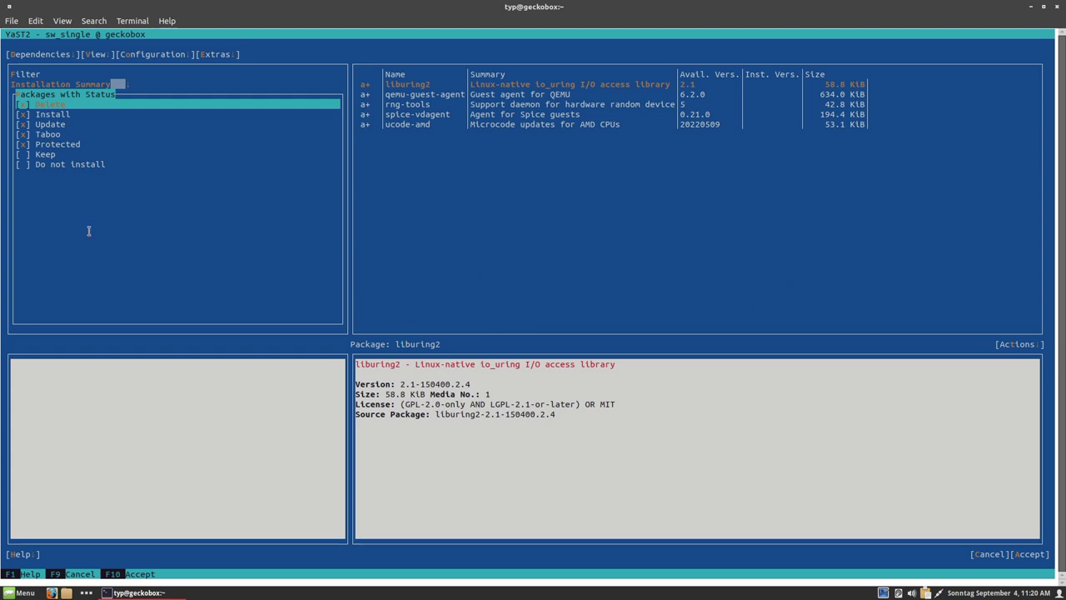
{"action": "key", "text": "space"}
{"action": "key", "text": "Down"}
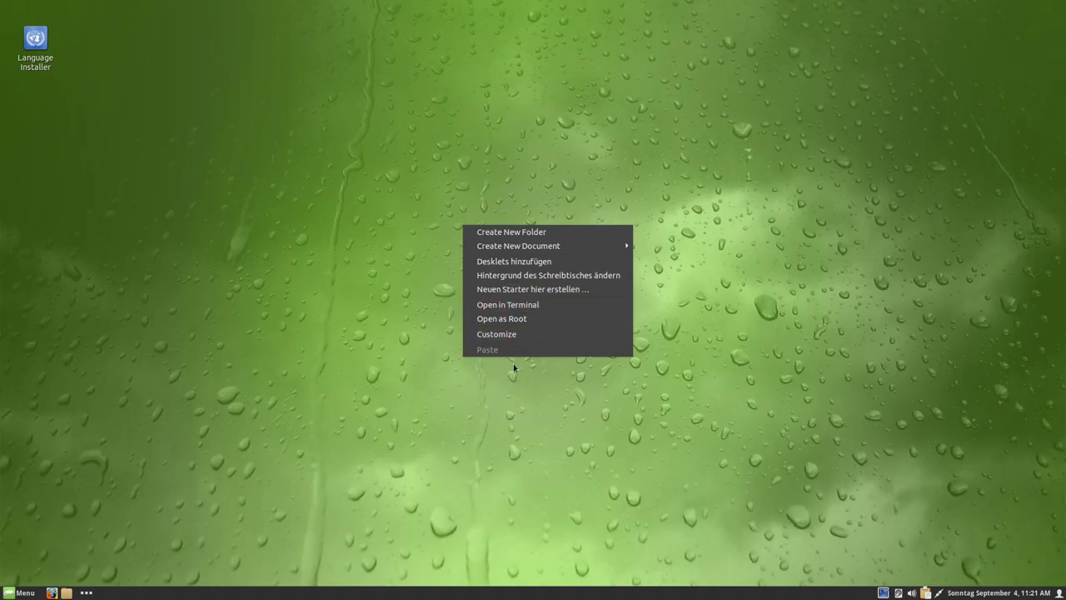
- Open the desktop customization settings, then close the monitor layout window
{"action": "mouse_move", "coordinate": [525, 251]}
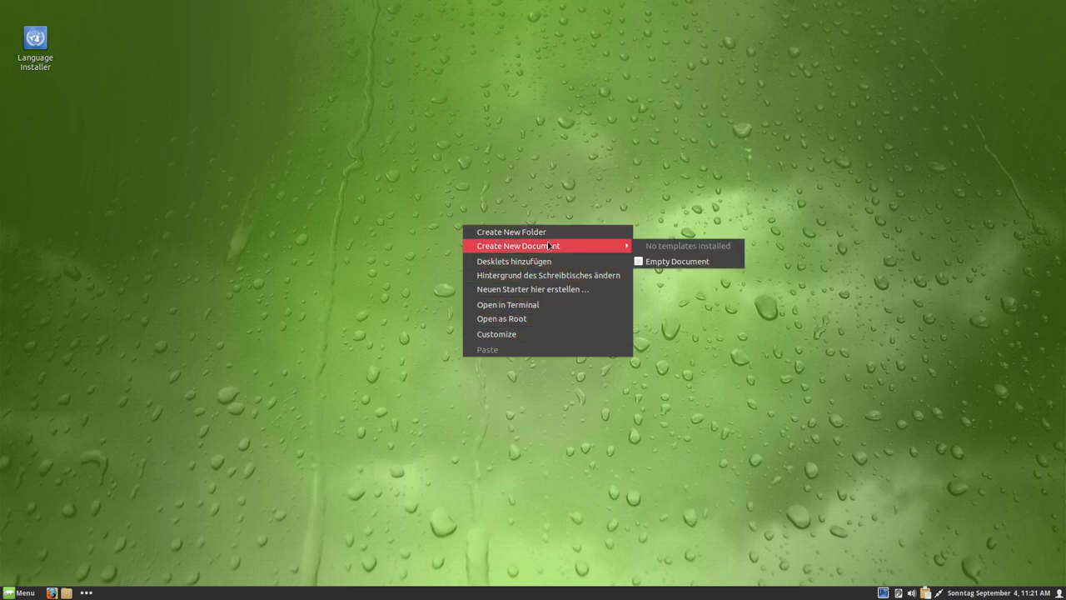
{"action": "left_click", "coordinate": [503, 334]}
{"action": "left_click_drag", "start_coordinate": [330, 37], "coordinate": [530, 156]}
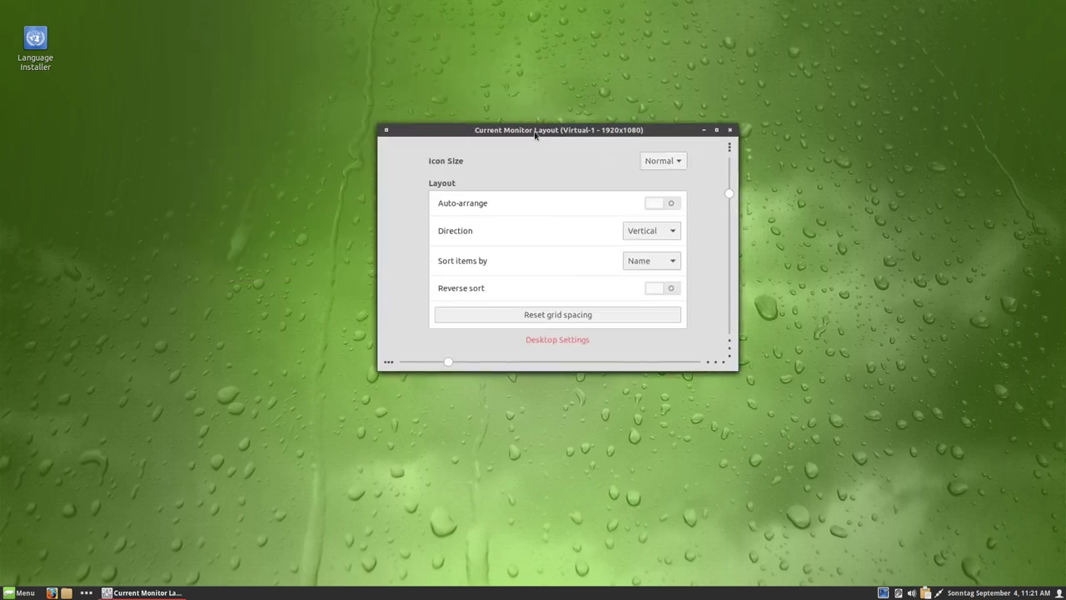
{"action": "key", "text": "alt+F4"}
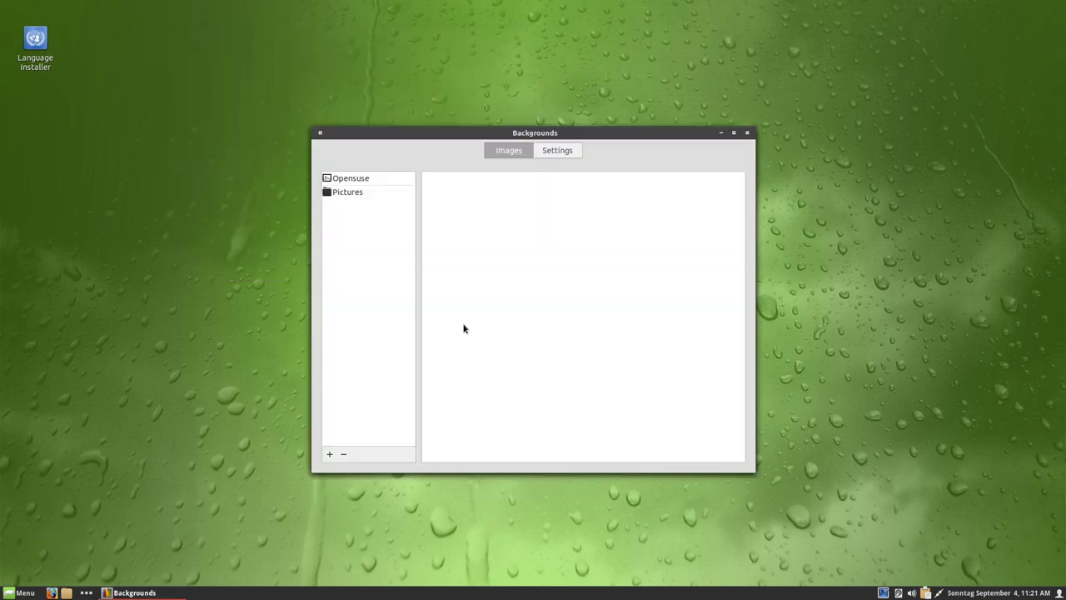
- In Backgrounds, view the Pictures and Opensuse collections and start adding a wallpaper folder
{"action": "left_click", "coordinate": [557, 151]}
{"action": "left_click", "coordinate": [509, 151]}
{"action": "left_click", "coordinate": [342, 193]}
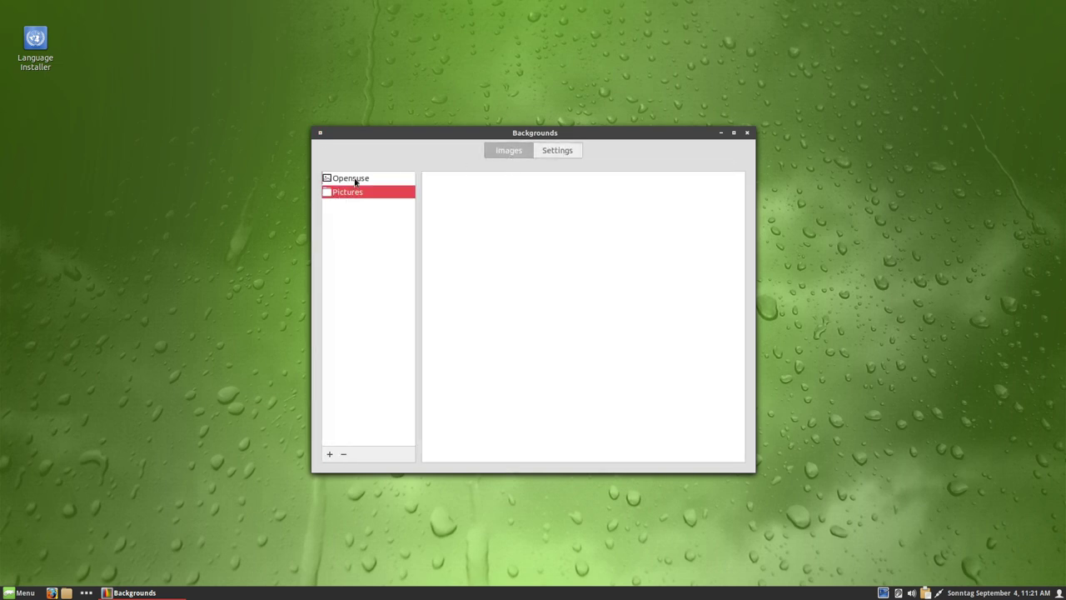
{"action": "left_click", "coordinate": [350, 178]}
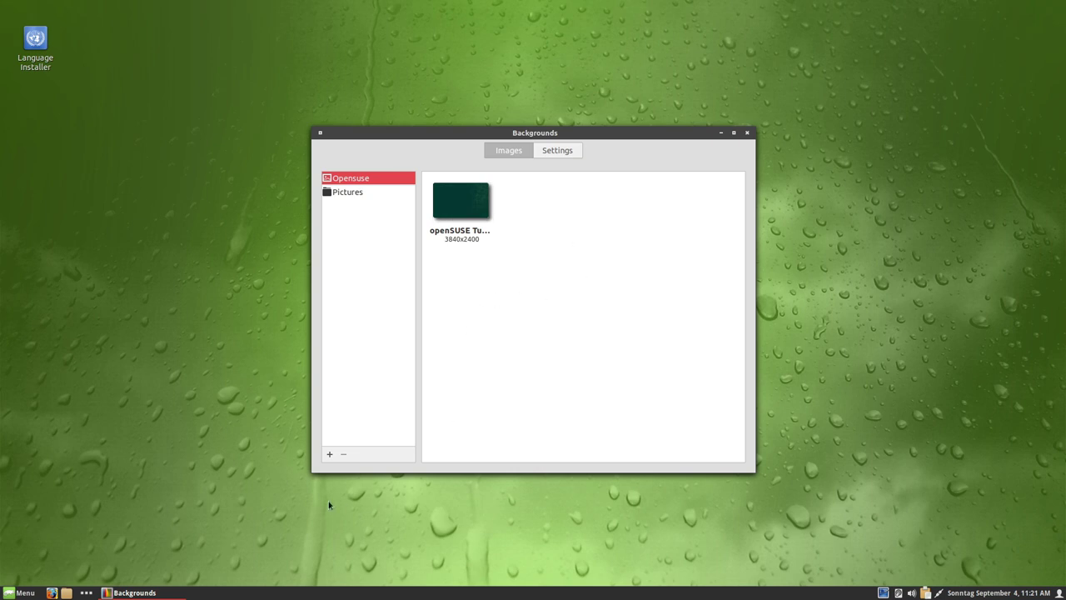
{"action": "left_click", "coordinate": [329, 454]}
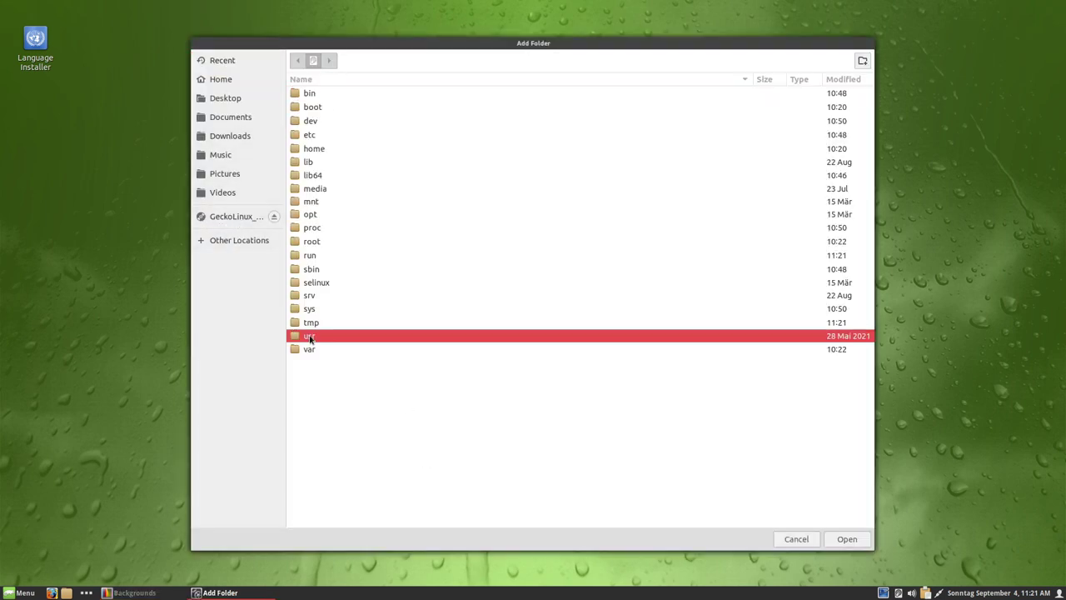
- Add /usr/share/wallpapers/openSUSEdefault as a background folder and view its wallpapers
{"action": "double_click", "coordinate": [309, 337]}
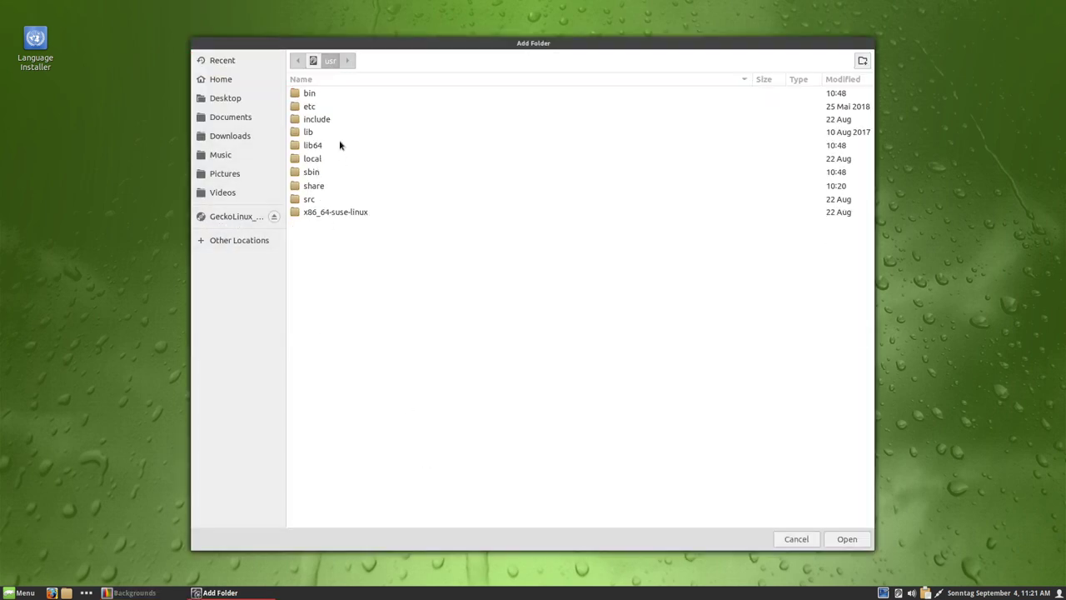
{"action": "double_click", "coordinate": [325, 185]}
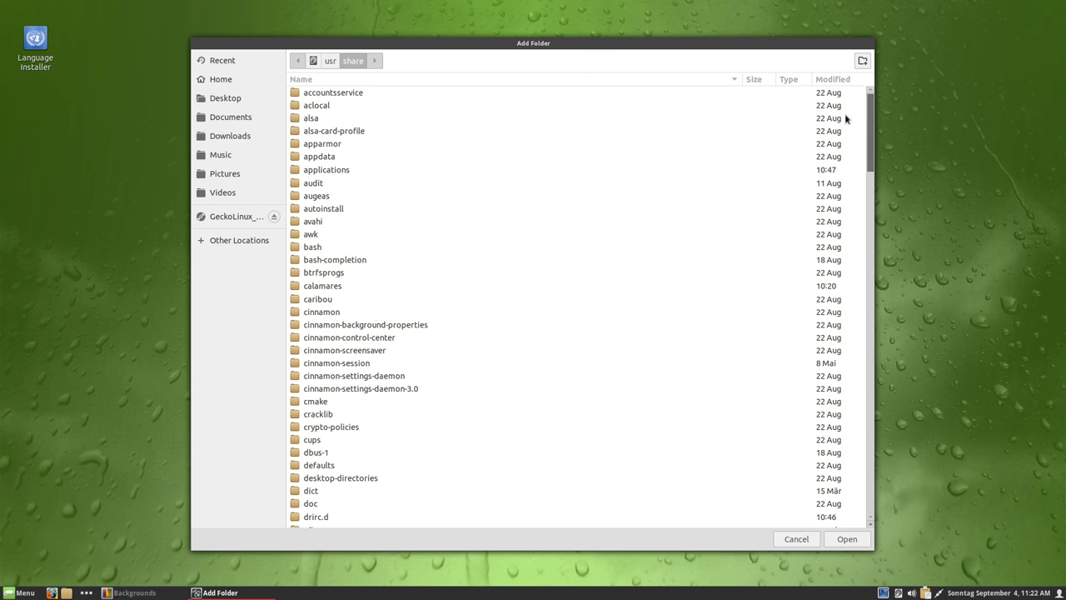
{"action": "left_click_drag", "start_coordinate": [873, 113], "coordinate": [855, 453]}
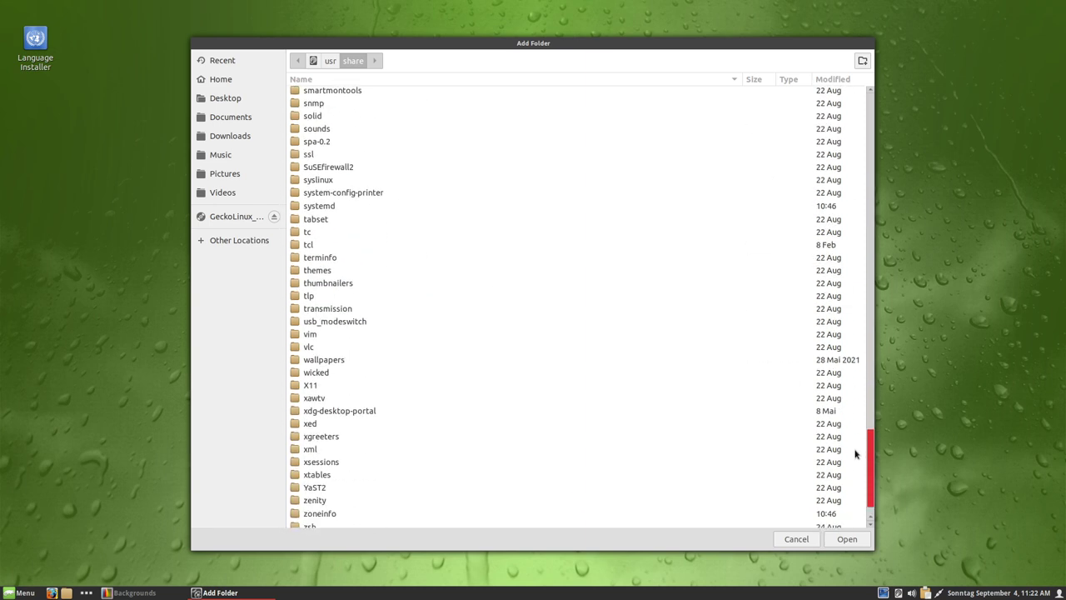
{"action": "double_click", "coordinate": [329, 361]}
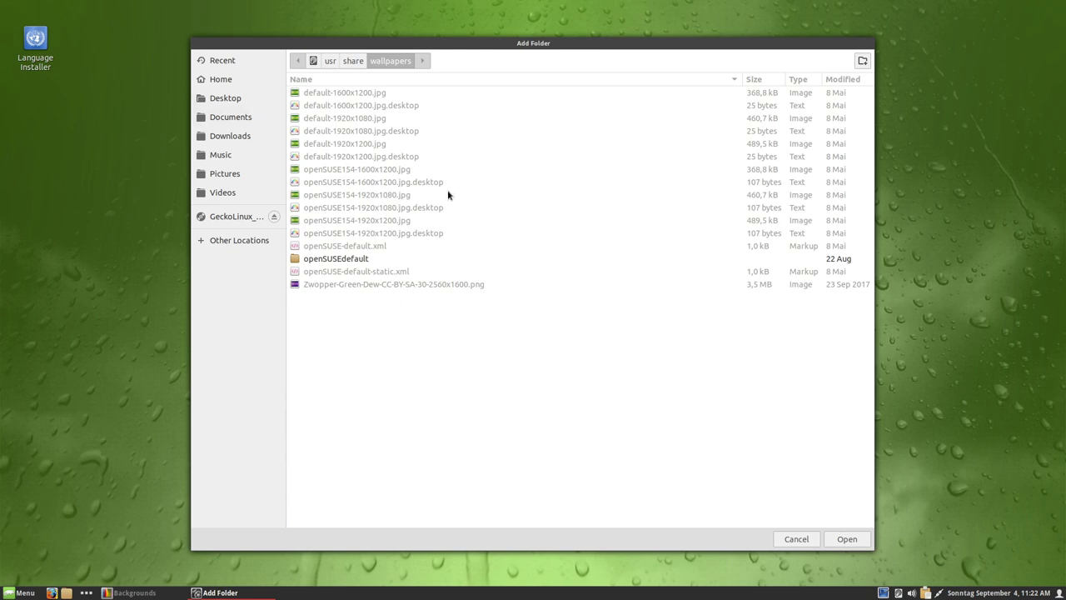
{"action": "double_click", "coordinate": [331, 260]}
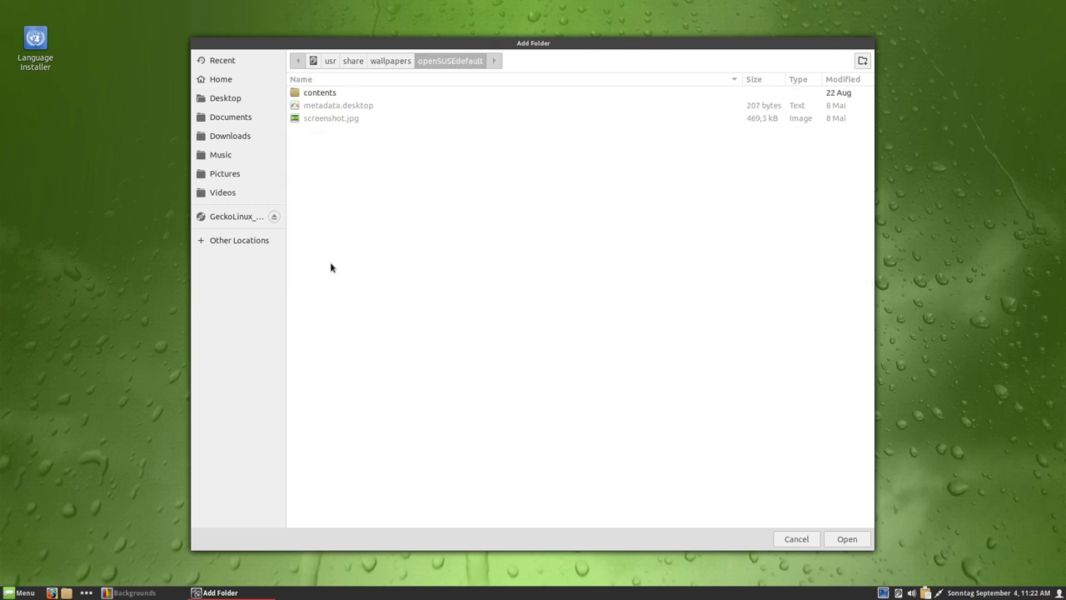
{"action": "double_click", "coordinate": [322, 92]}
{"action": "left_click", "coordinate": [315, 95]}
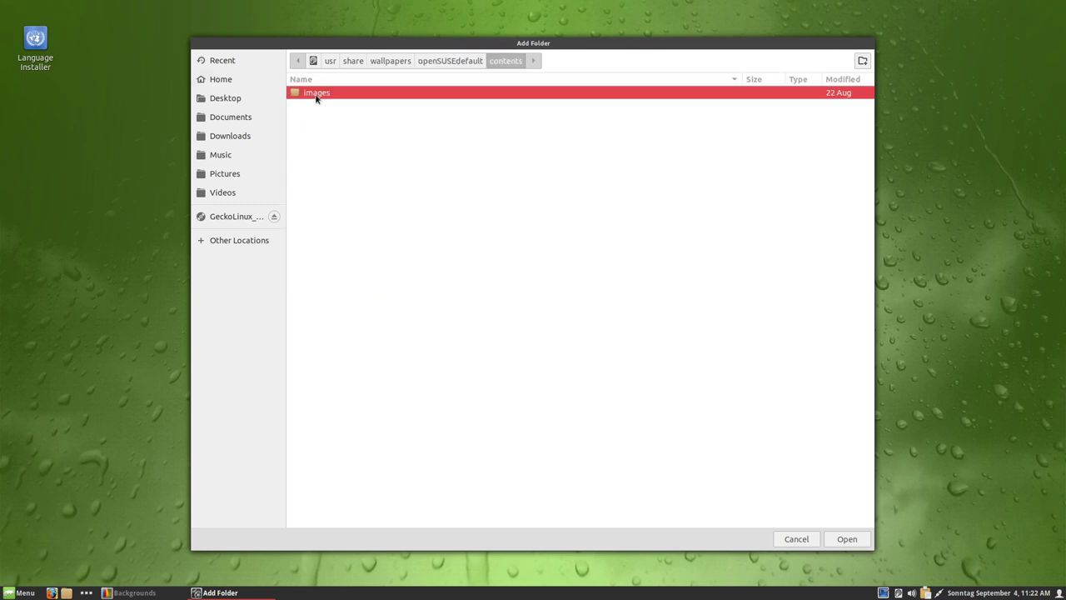
{"action": "double_click", "coordinate": [316, 97]}
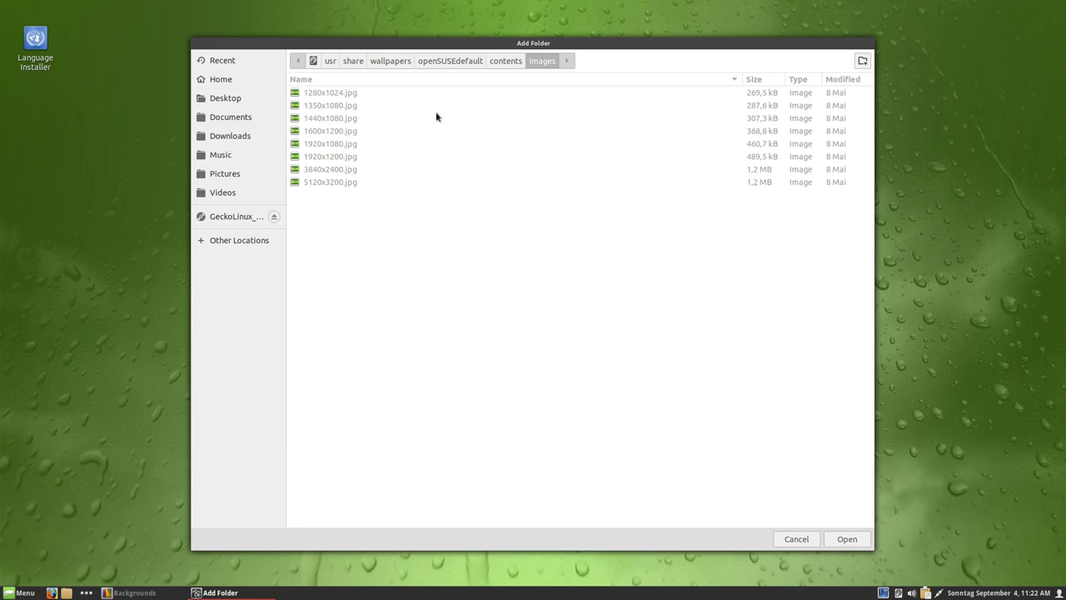
{"action": "left_click", "coordinate": [382, 63]}
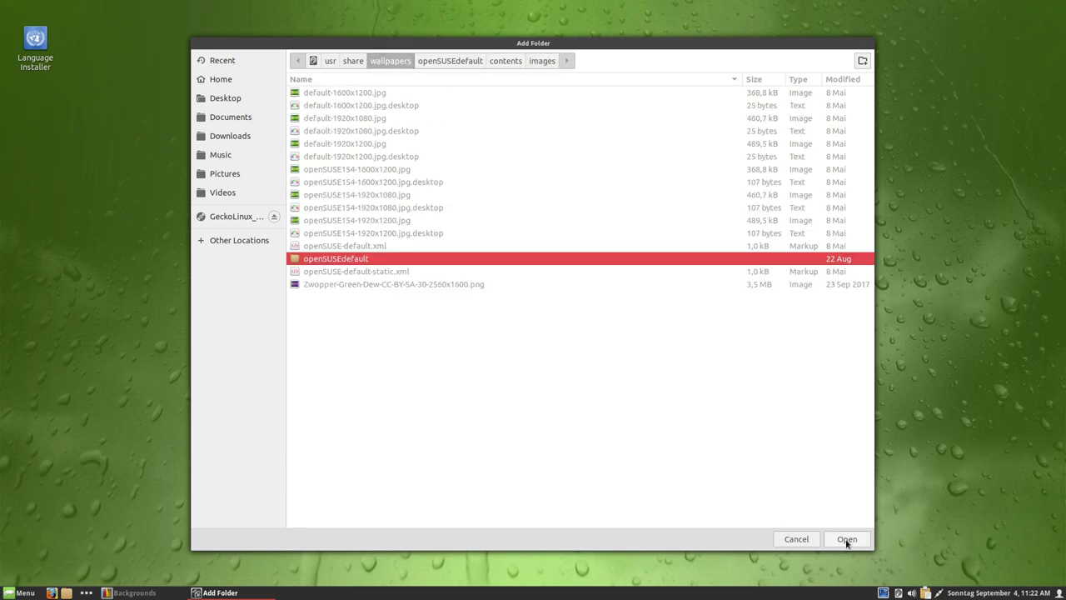
{"action": "left_click", "coordinate": [846, 539]}
{"action": "left_click", "coordinate": [353, 208]}
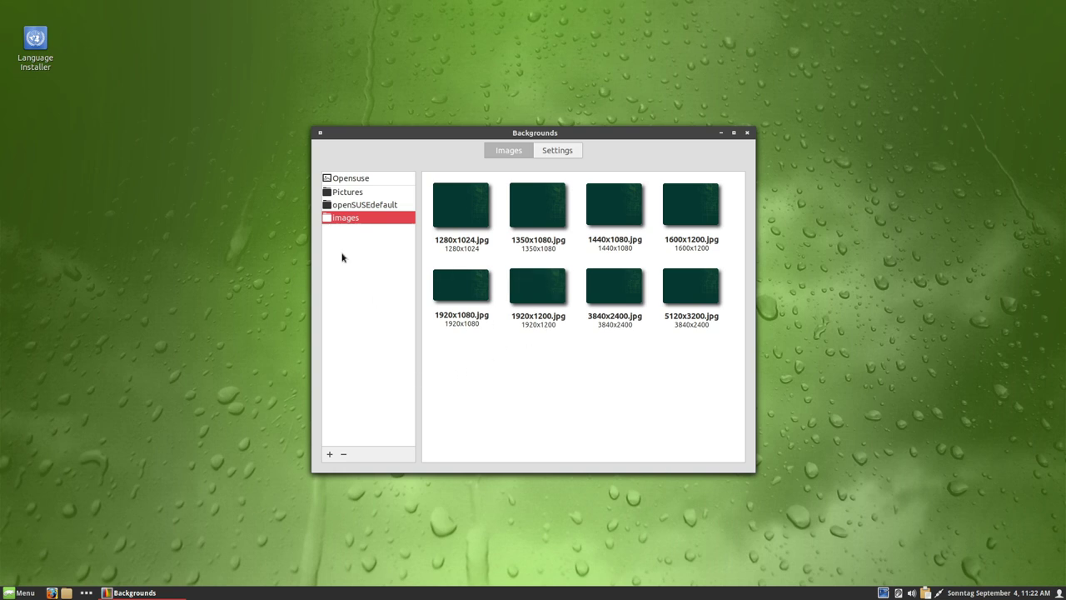
- Start adding another background folder and browse Other Locations
{"action": "left_click", "coordinate": [330, 454]}
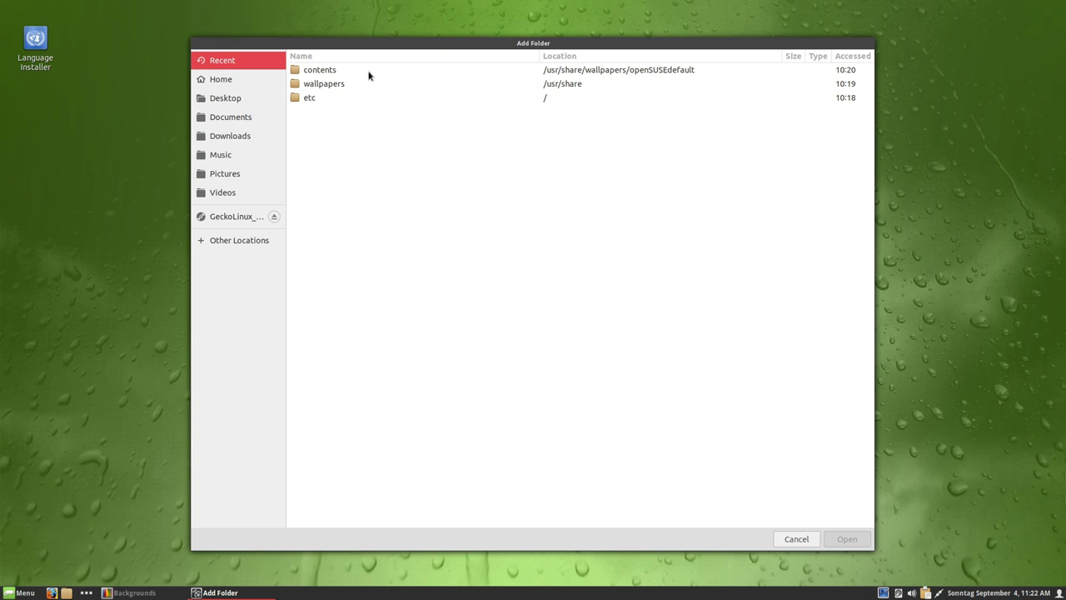
{"action": "left_click", "coordinate": [328, 86]}
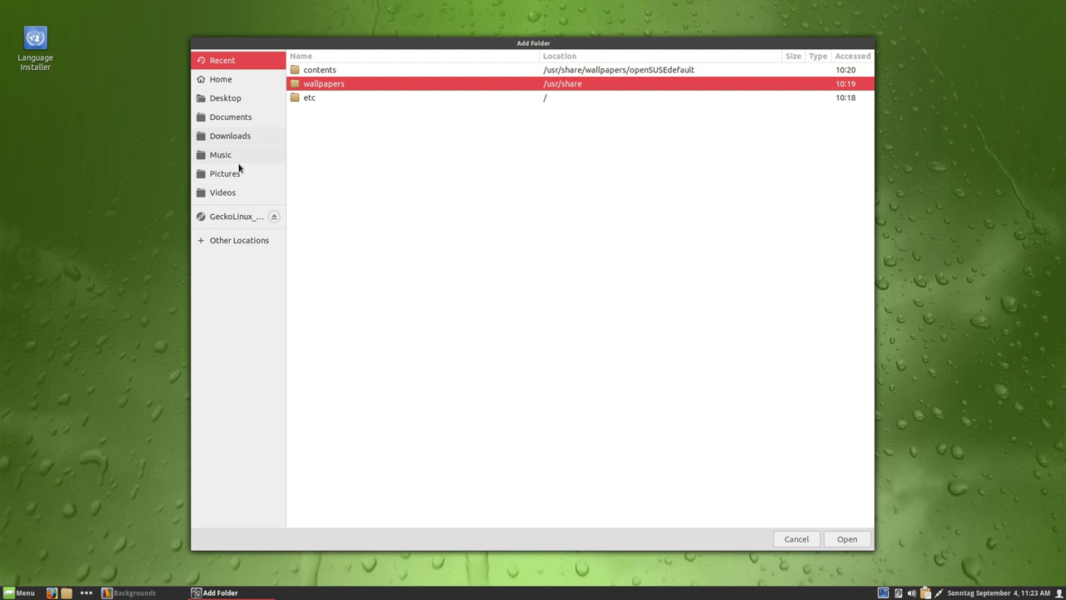
{"action": "left_click", "coordinate": [234, 241]}
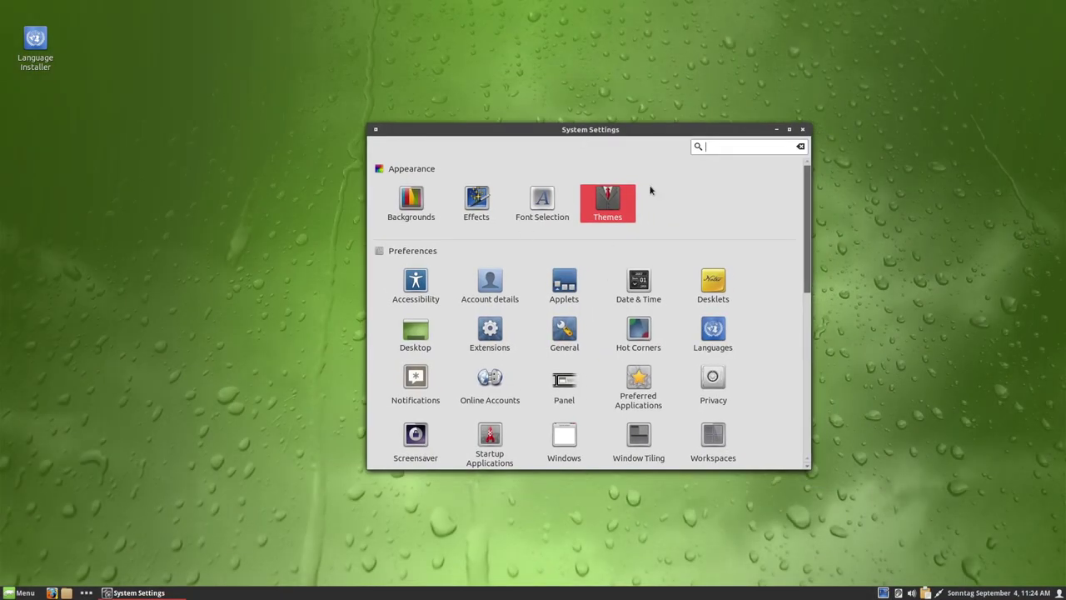
- Maximize System Settings, open Themes, and try Mint-Y window borders before reverting to Numix
{"action": "left_click", "coordinate": [789, 130]}
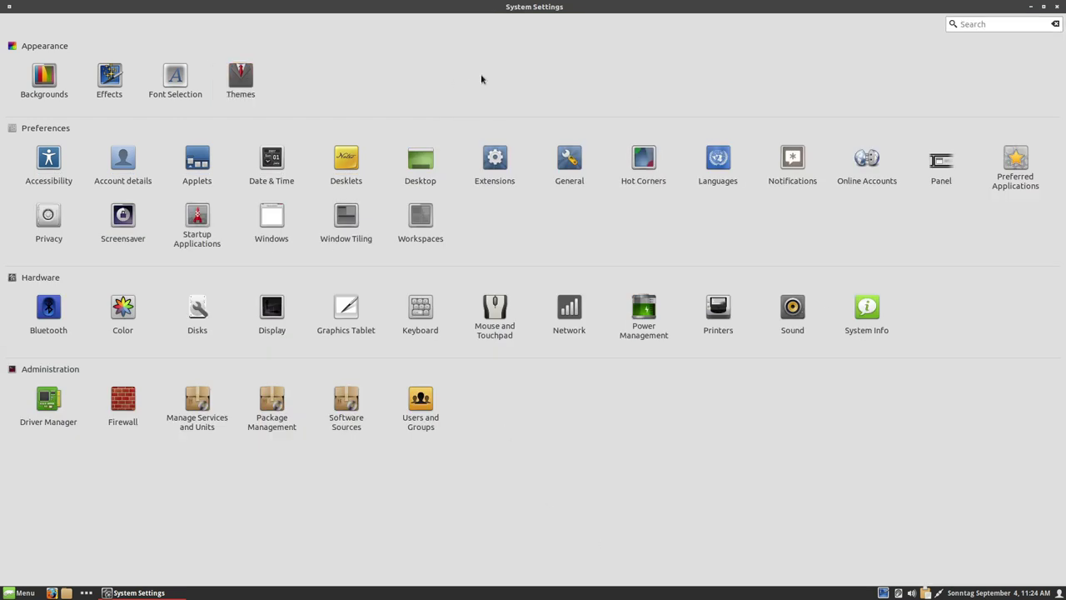
{"action": "left_click", "coordinate": [240, 77]}
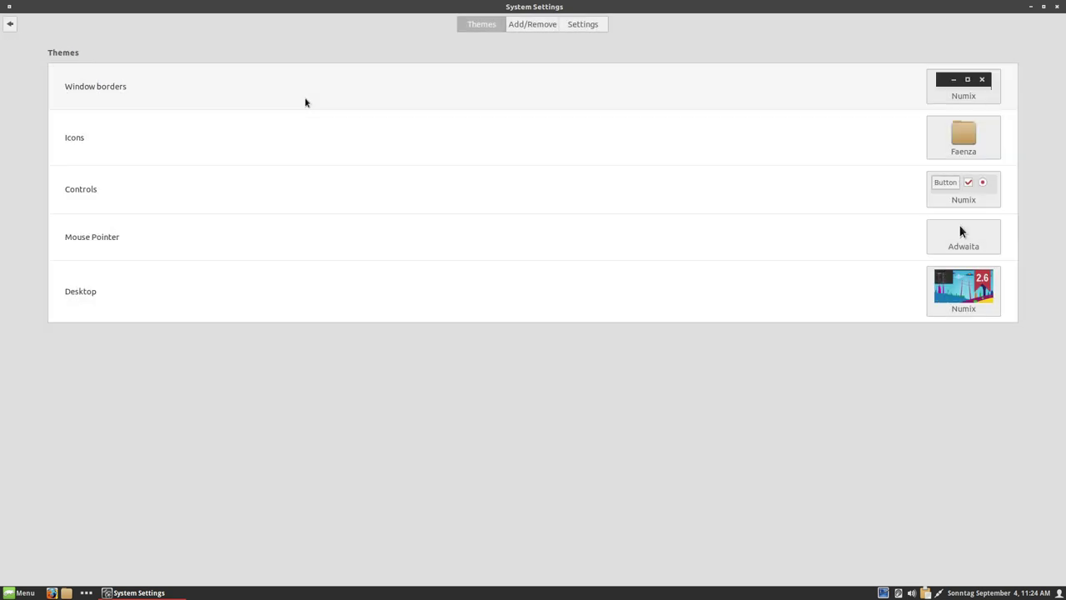
{"action": "left_click", "coordinate": [961, 94]}
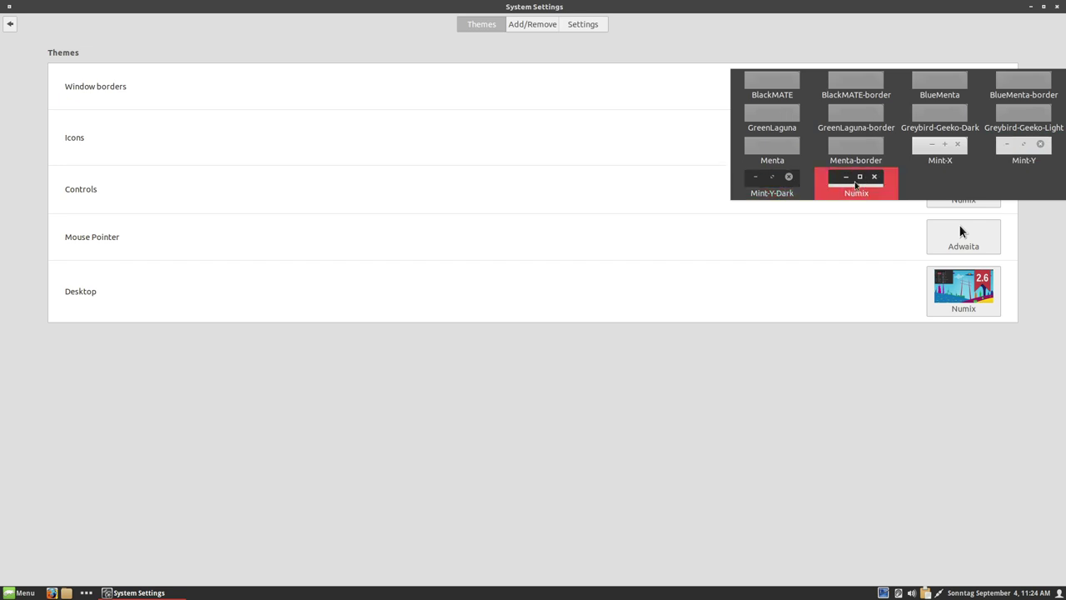
{"action": "left_click", "coordinate": [1010, 157]}
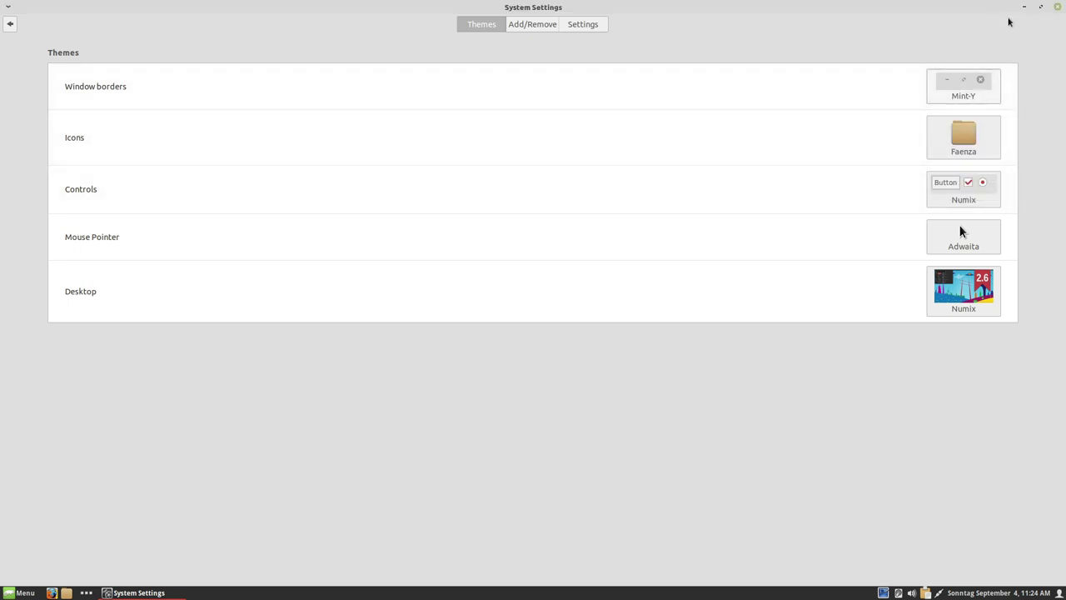
{"action": "left_click", "coordinate": [964, 88]}
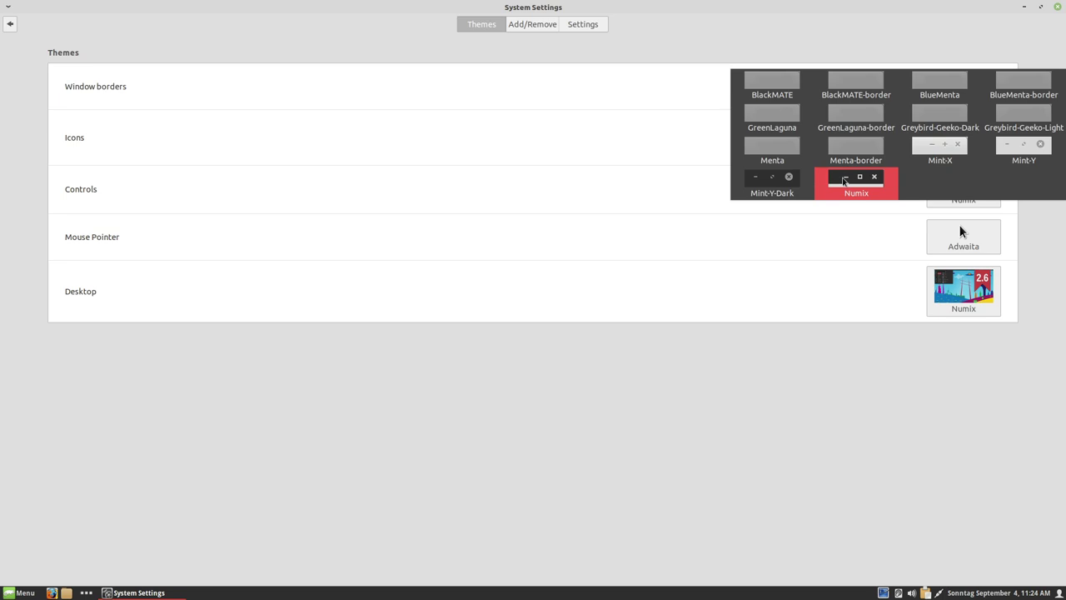
{"action": "left_click", "coordinate": [857, 177]}
- Review the icon, controls, pointer and desktop theme lists unchanged, then launch Desklets
{"action": "left_click", "coordinate": [979, 145]}
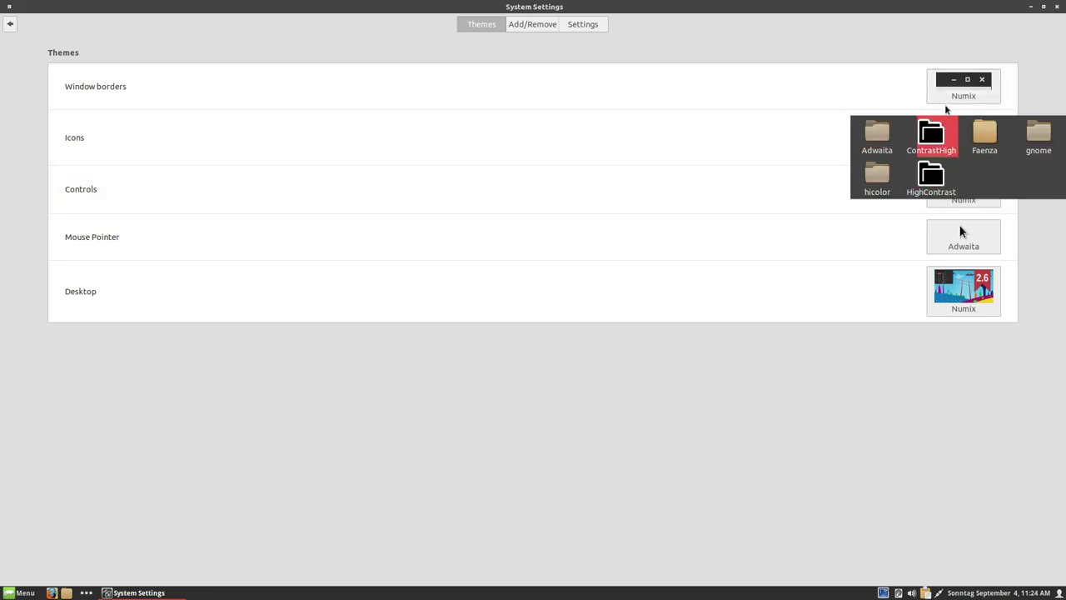
{"action": "left_click", "coordinate": [952, 375]}
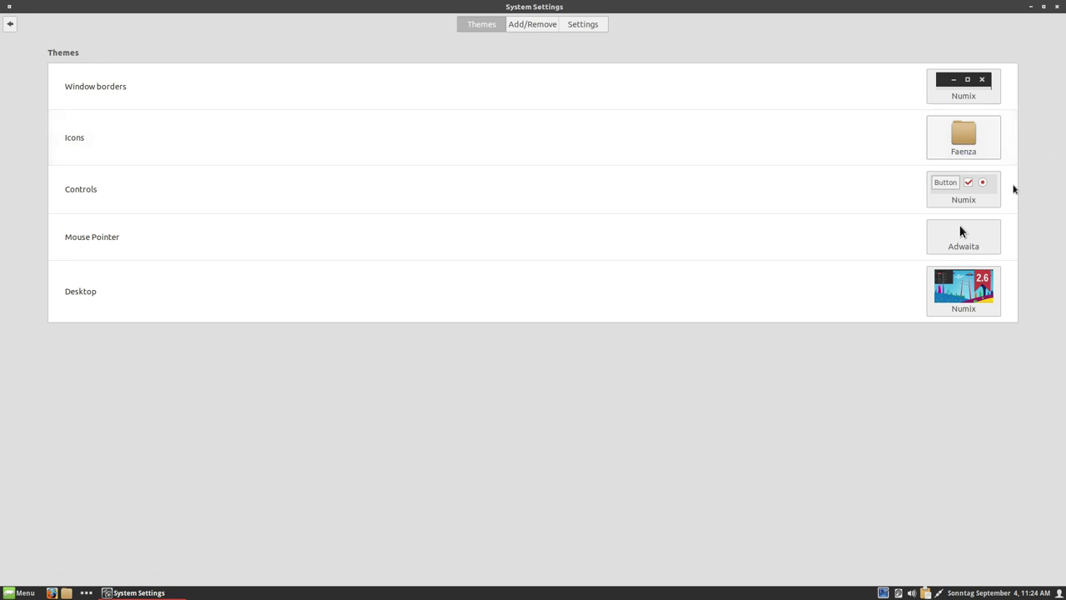
{"action": "left_click", "coordinate": [971, 200]}
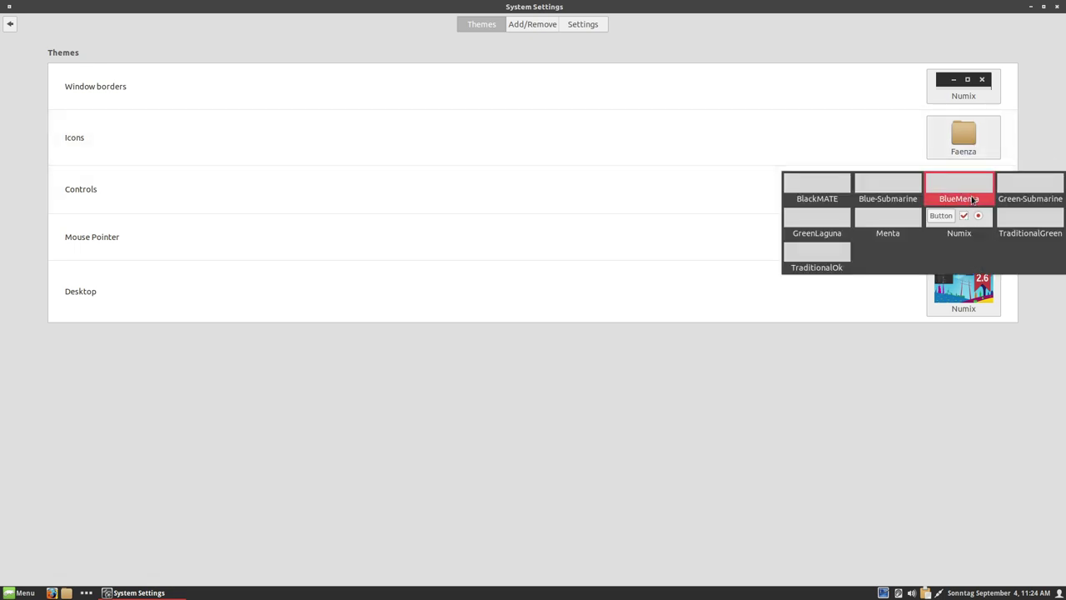
{"action": "left_click", "coordinate": [909, 359]}
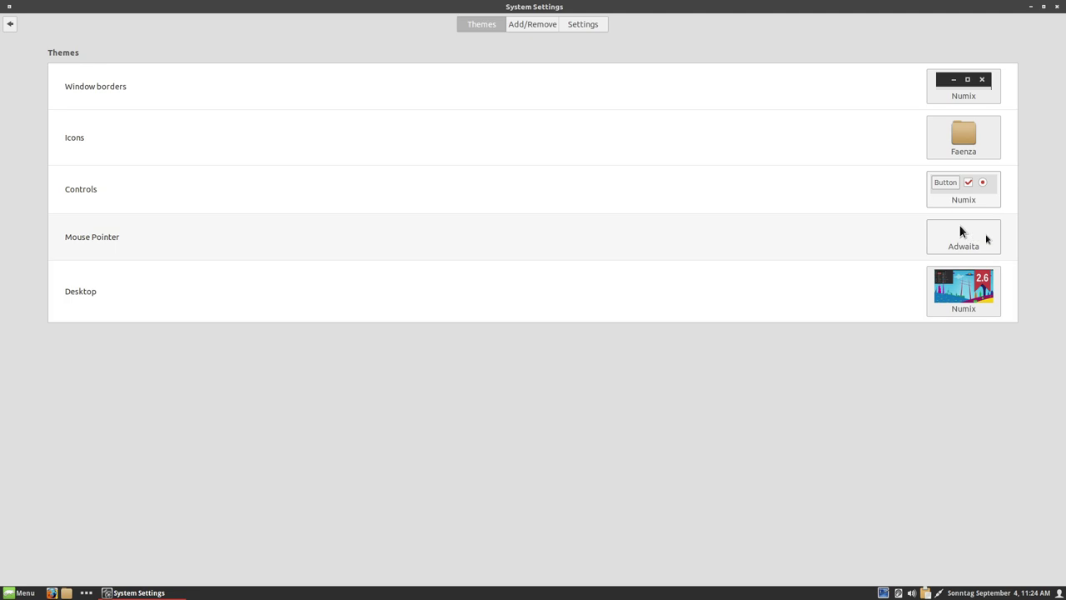
{"action": "left_click", "coordinate": [961, 231]}
{"action": "left_click", "coordinate": [916, 391]}
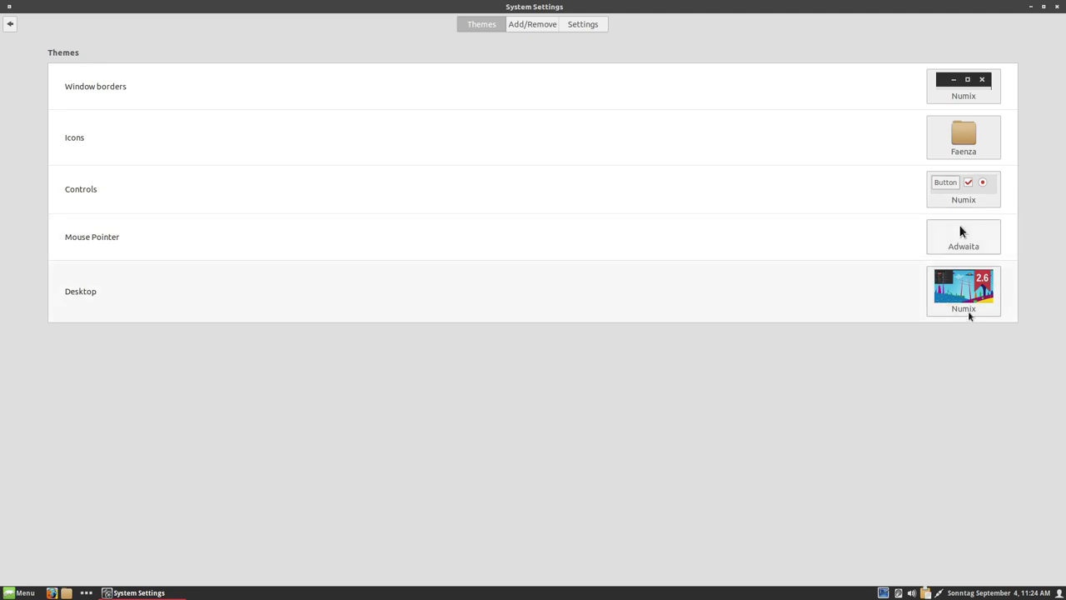
{"action": "left_click", "coordinate": [966, 309]}
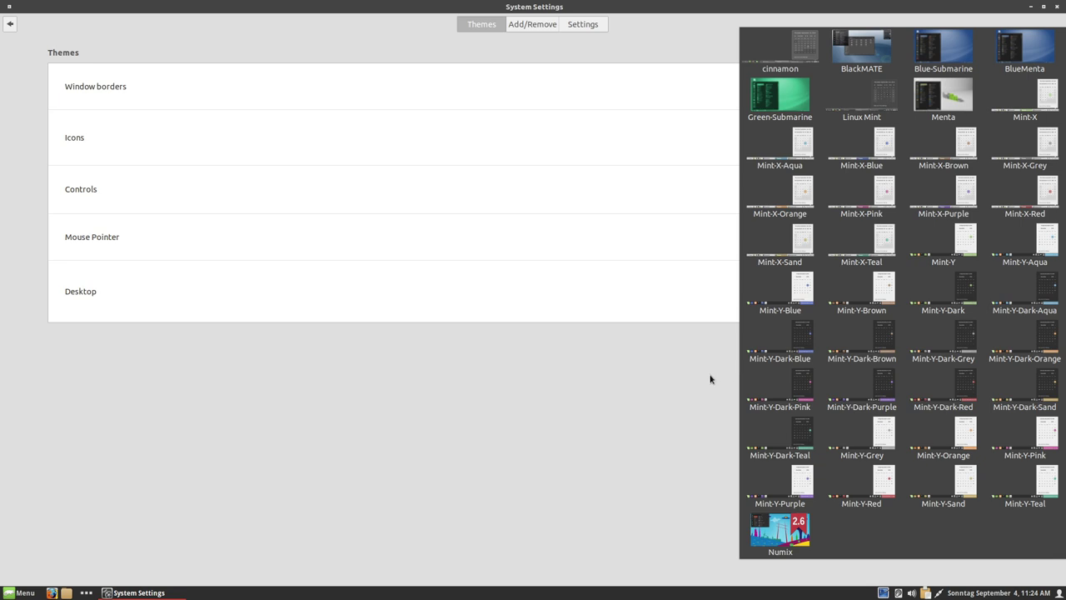
{"action": "left_click", "coordinate": [18, 595]}
{"action": "left_click", "coordinate": [18, 593]}
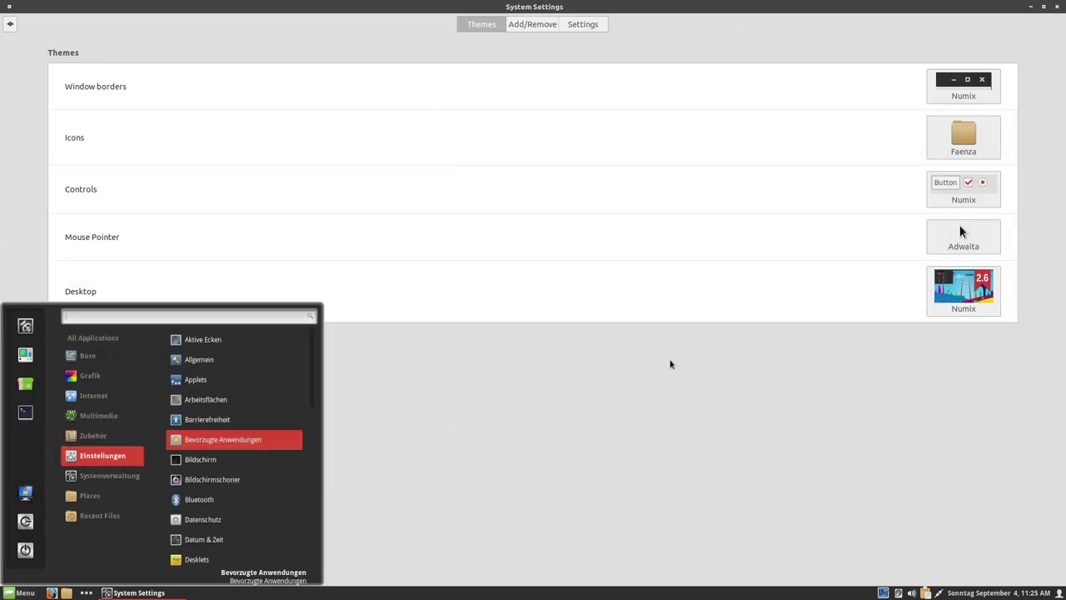
{"action": "left_click", "coordinate": [197, 559]}
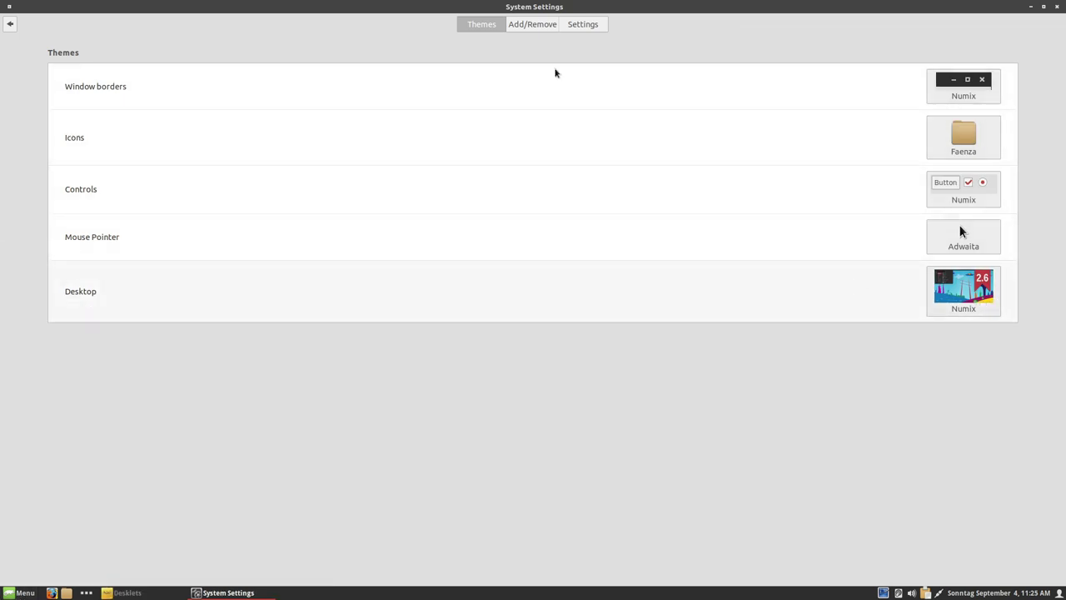
- Scroll the Add/Remove list to Loki, install it, and return to the Themes page
{"action": "left_click", "coordinate": [533, 25]}
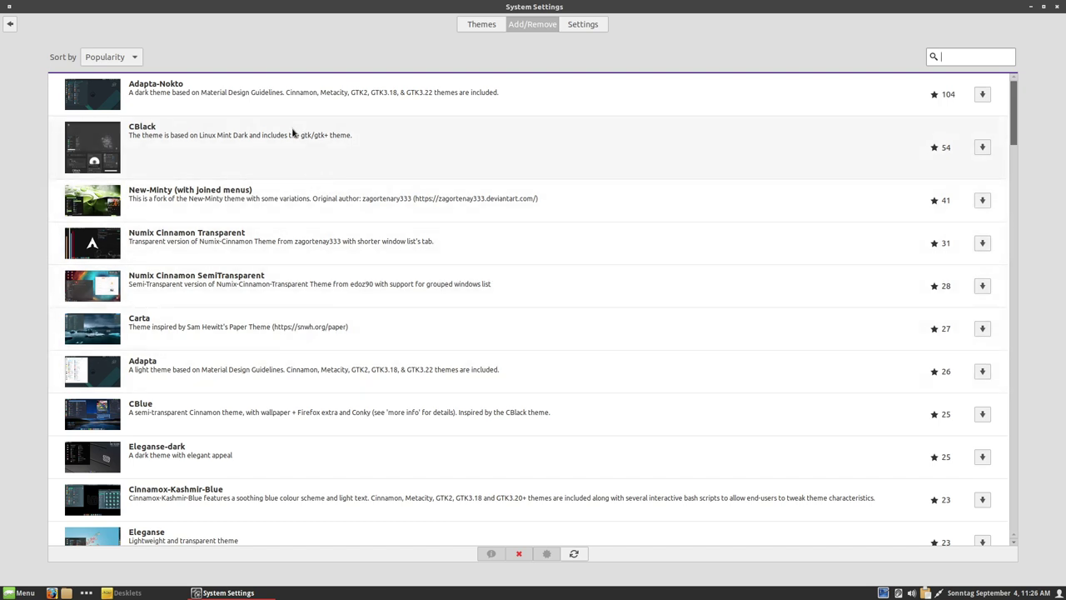
{"action": "scroll", "coordinate": [371, 267], "scroll_direction": "down", "scroll_amount": 4}
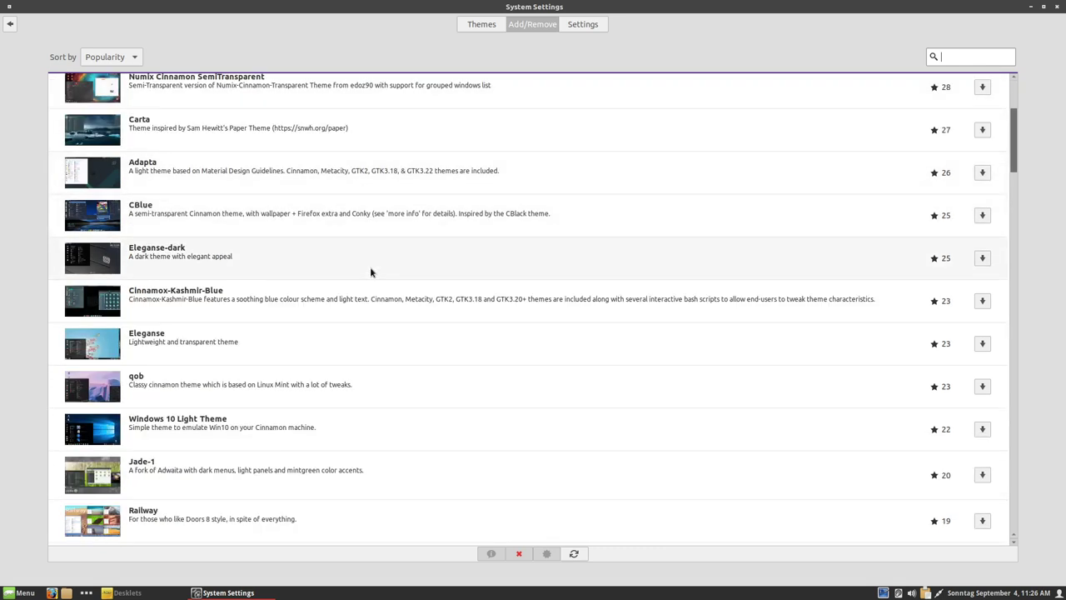
{"action": "scroll", "coordinate": [371, 271], "scroll_direction": "down", "scroll_amount": 3}
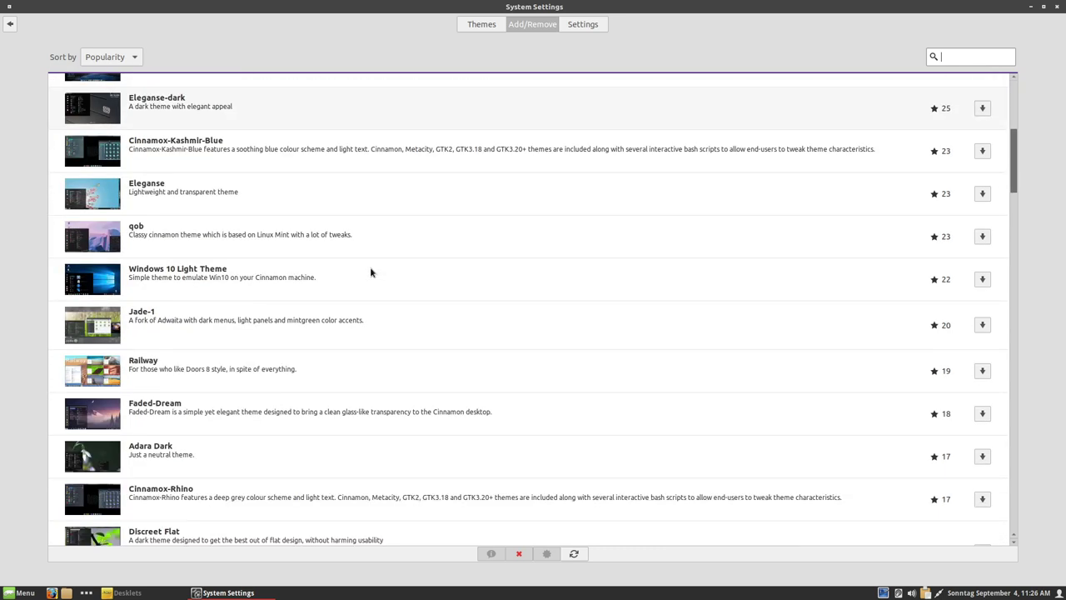
{"action": "scroll", "coordinate": [371, 271], "scroll_direction": "down", "scroll_amount": 4}
{"action": "scroll", "coordinate": [372, 272], "scroll_direction": "down", "scroll_amount": 6}
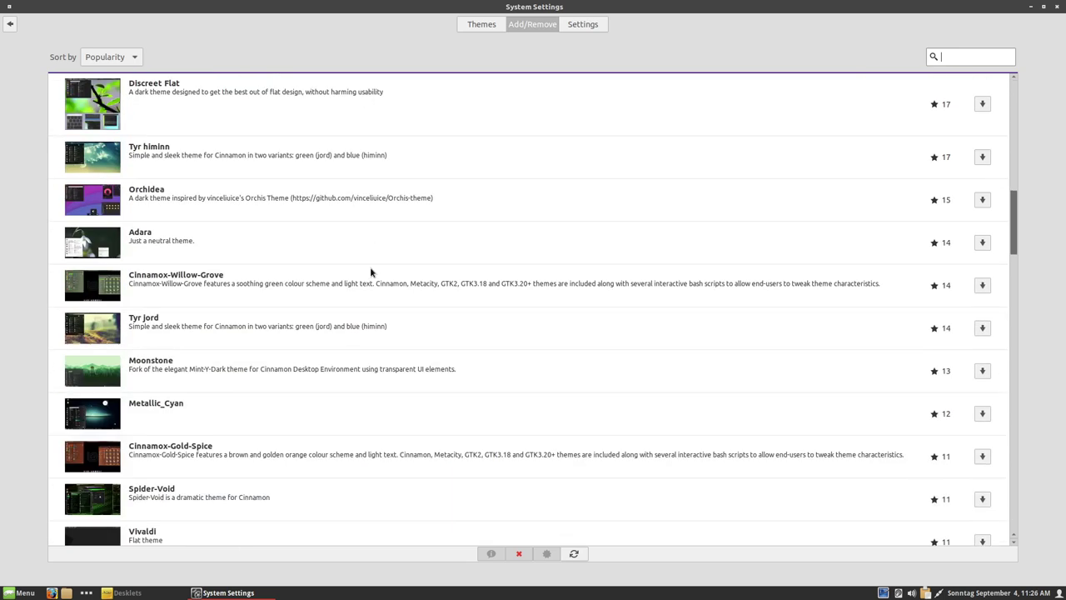
{"action": "scroll", "coordinate": [372, 272], "scroll_direction": "down", "scroll_amount": 6}
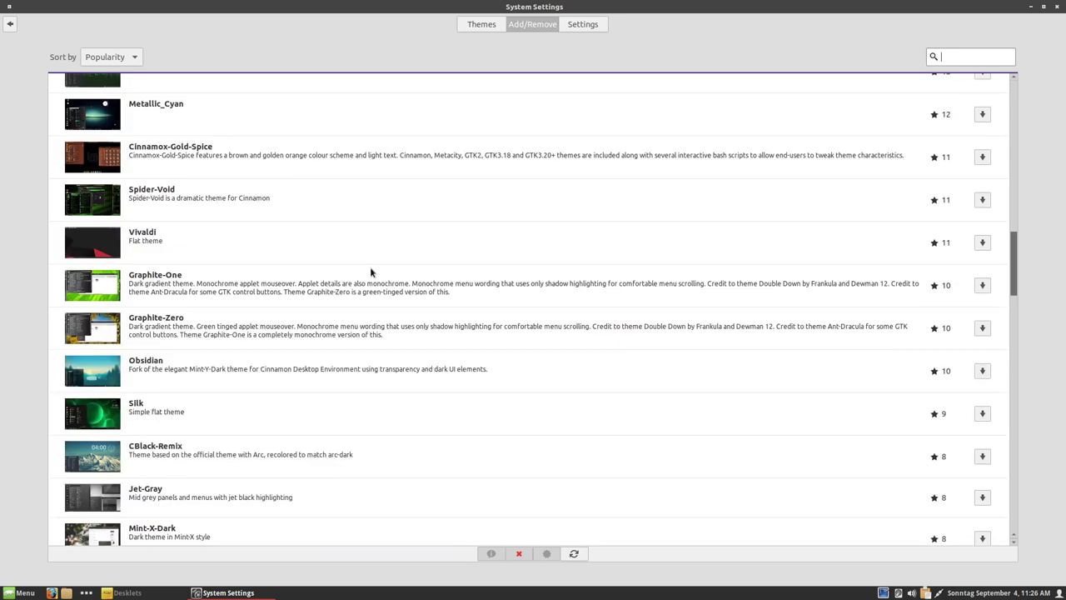
{"action": "scroll", "coordinate": [371, 271], "scroll_direction": "down", "scroll_amount": 4}
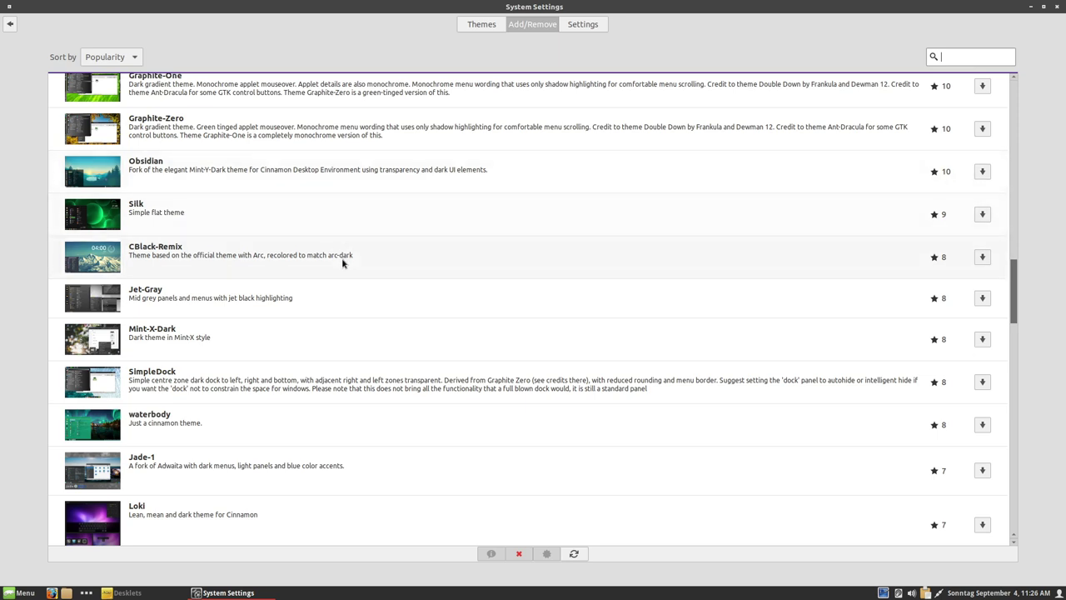
{"action": "scroll", "coordinate": [342, 263], "scroll_direction": "down", "scroll_amount": 1}
{"action": "scroll", "coordinate": [341, 263], "scroll_direction": "down", "scroll_amount": 2}
{"action": "left_click", "coordinate": [319, 376]}
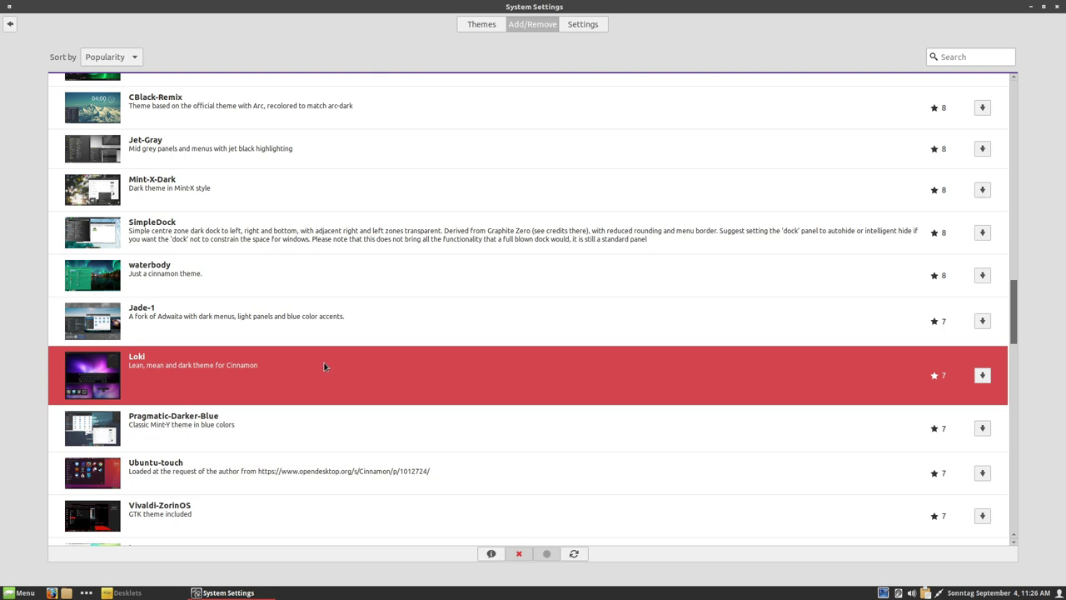
{"action": "left_click", "coordinate": [982, 375]}
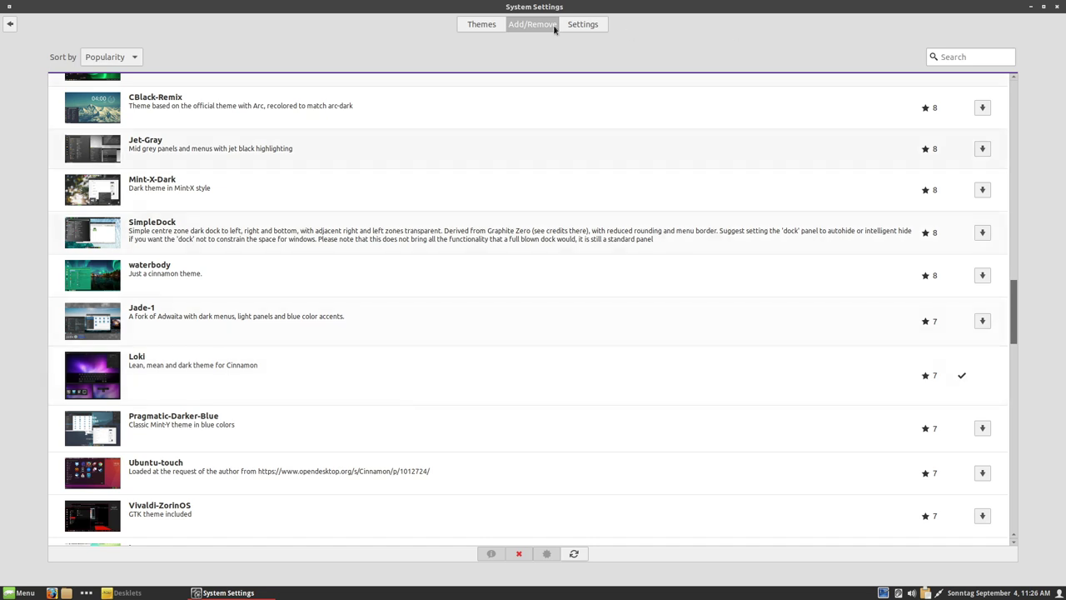
{"action": "left_click", "coordinate": [493, 24]}
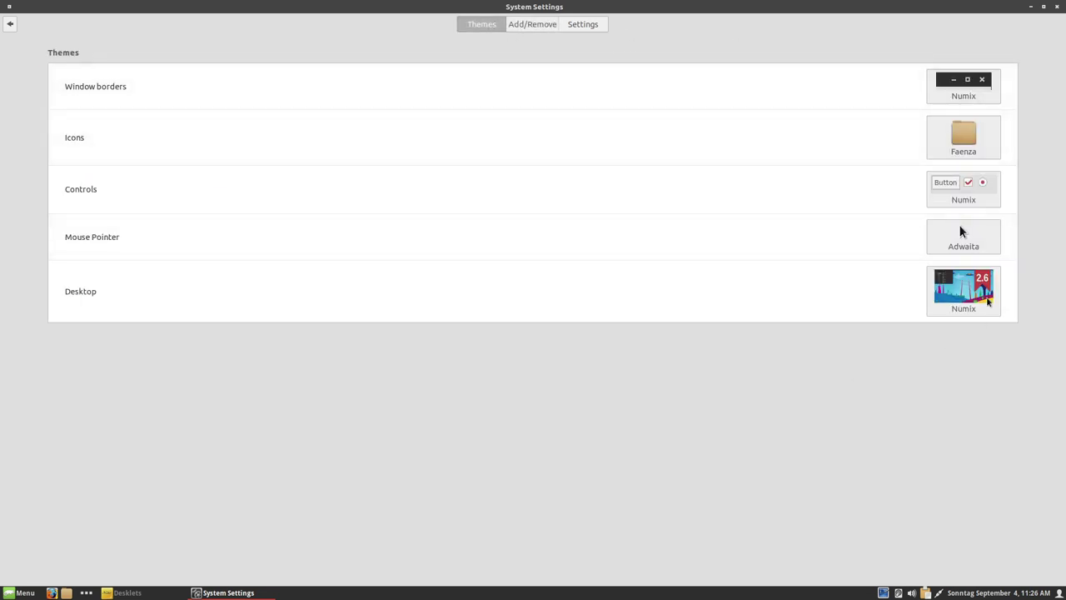
- Change the window border theme, check the controls list, and apply the Loki desktop theme
{"action": "left_click", "coordinate": [958, 96]}
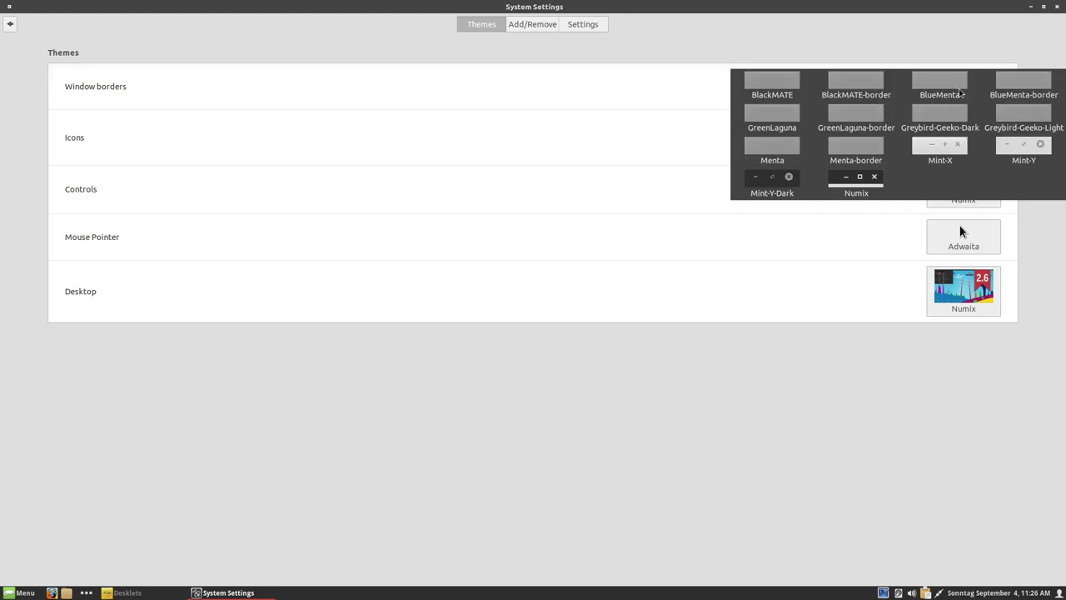
{"action": "left_click", "coordinate": [942, 81]}
{"action": "left_click", "coordinate": [956, 292]}
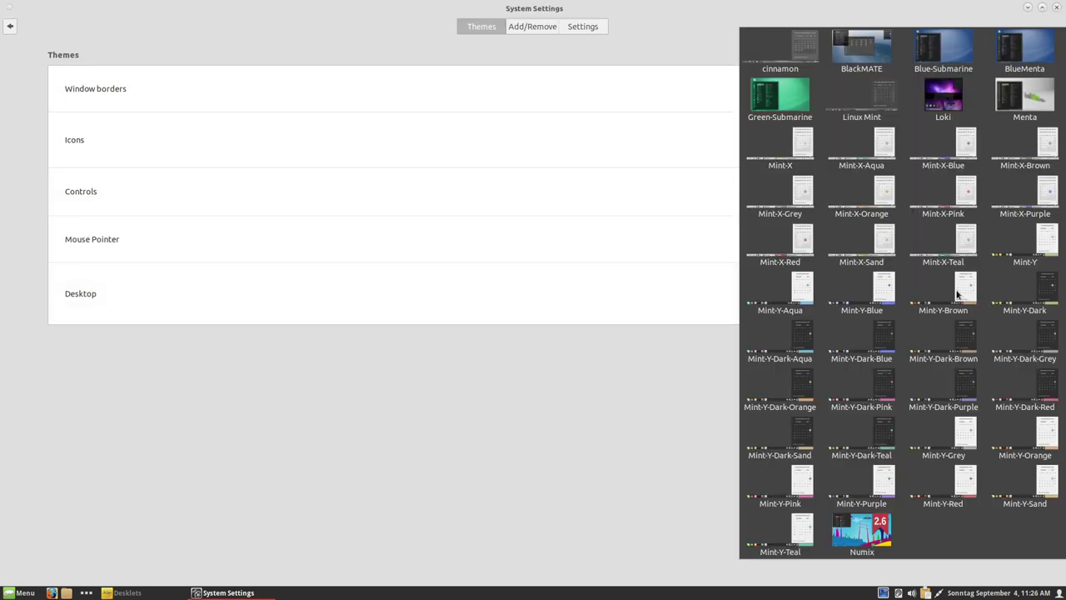
{"action": "left_click", "coordinate": [949, 101]}
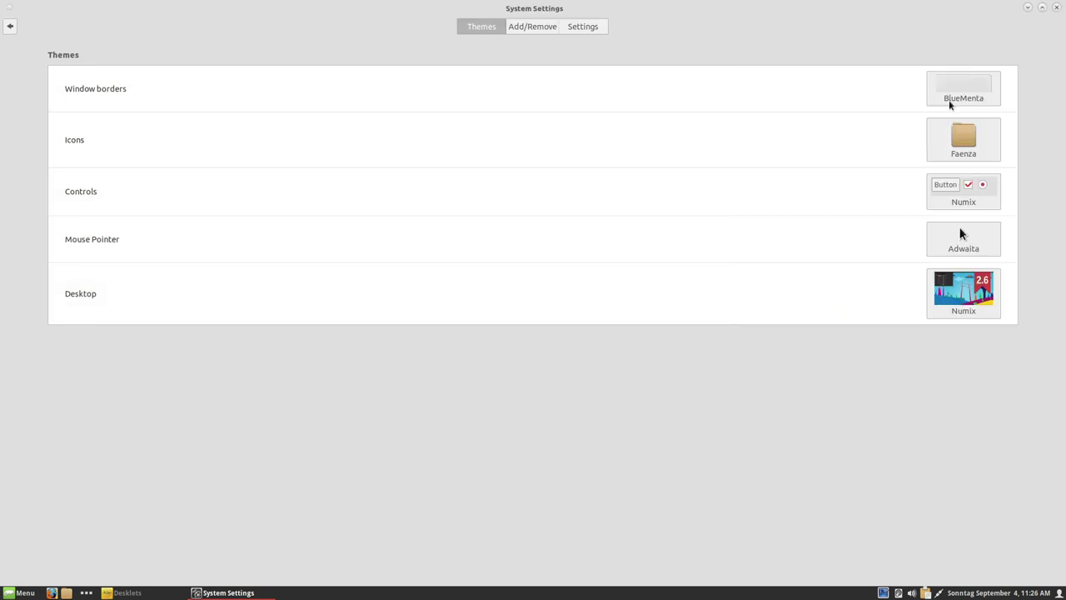
{"action": "left_click", "coordinate": [979, 182]}
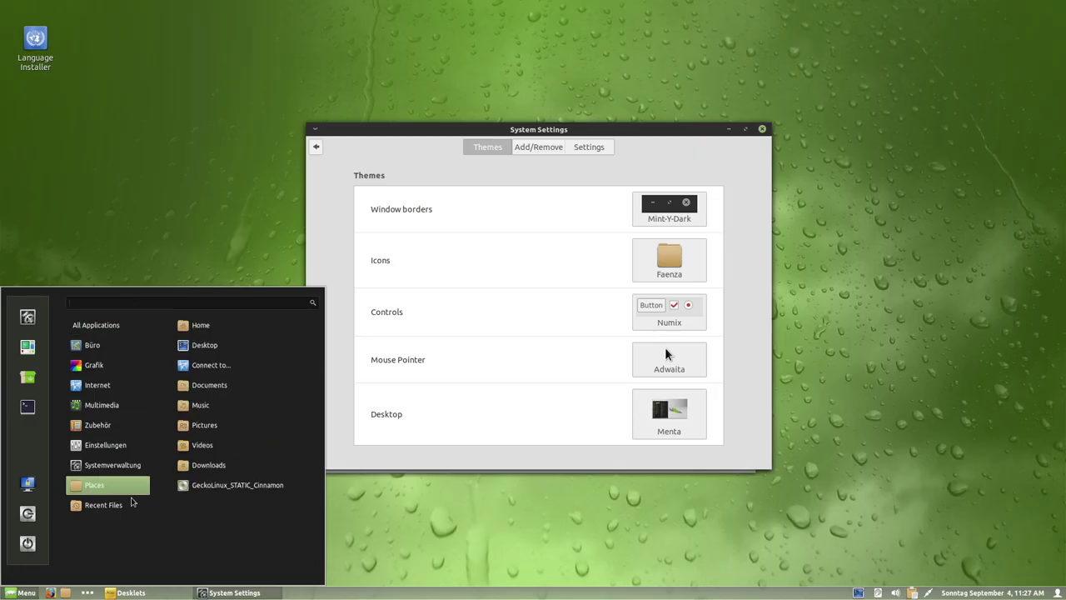
{"action": "key", "text": "Down"}
{"action": "left_click", "coordinate": [727, 398]}
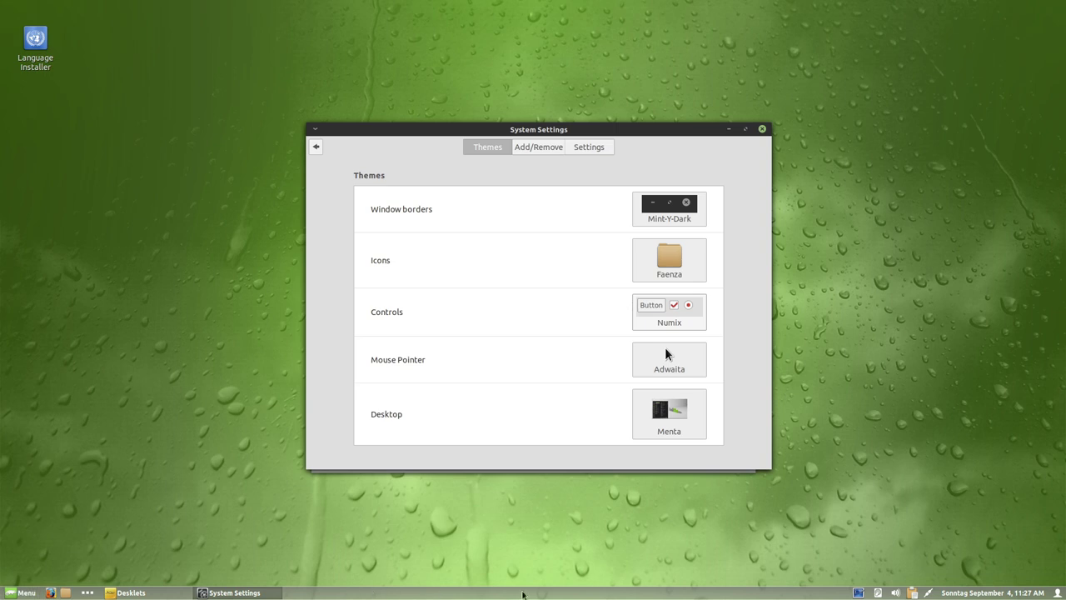
{"action": "left_click", "coordinate": [700, 414]}
{"action": "left_click", "coordinate": [908, 100]}
- Try the Numix desktop theme, then settle on Obsidian
{"action": "left_click", "coordinate": [21, 592]}
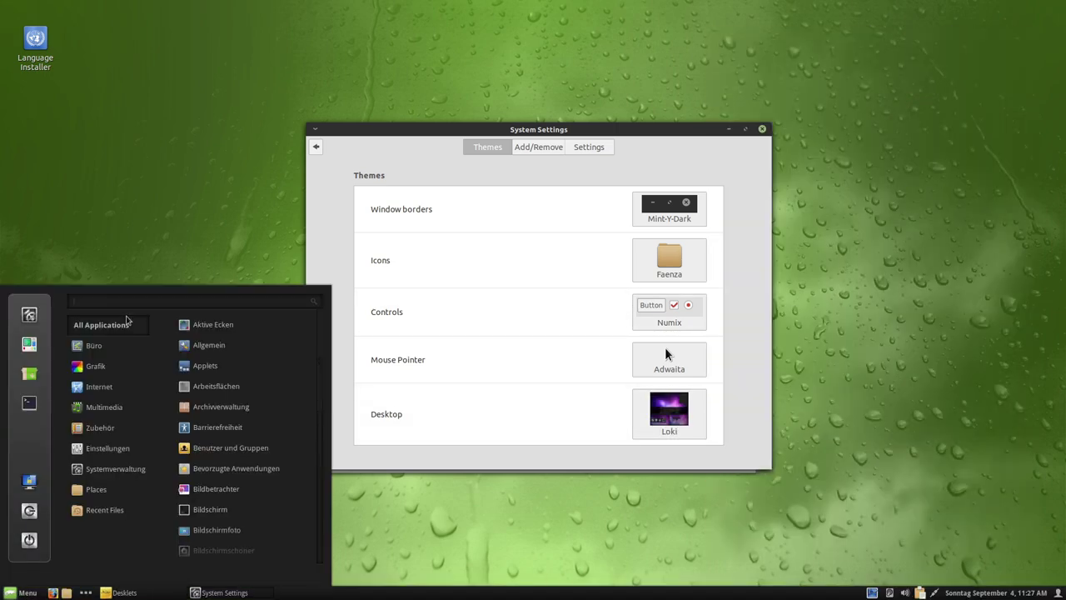
{"action": "left_click", "coordinate": [676, 430]}
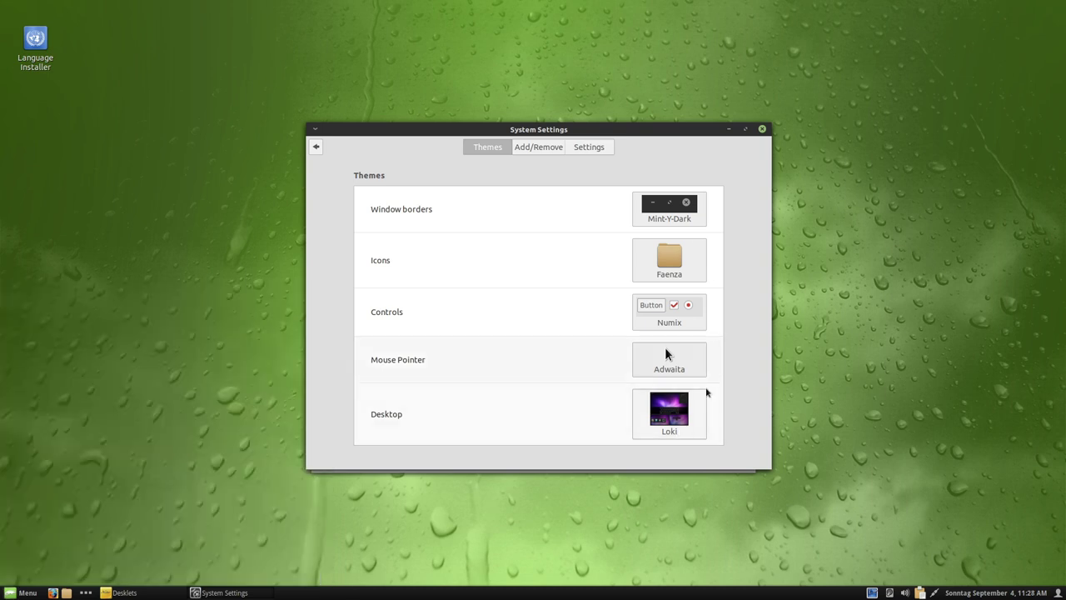
{"action": "left_click", "coordinate": [676, 431]}
{"action": "left_click", "coordinate": [817, 530]}
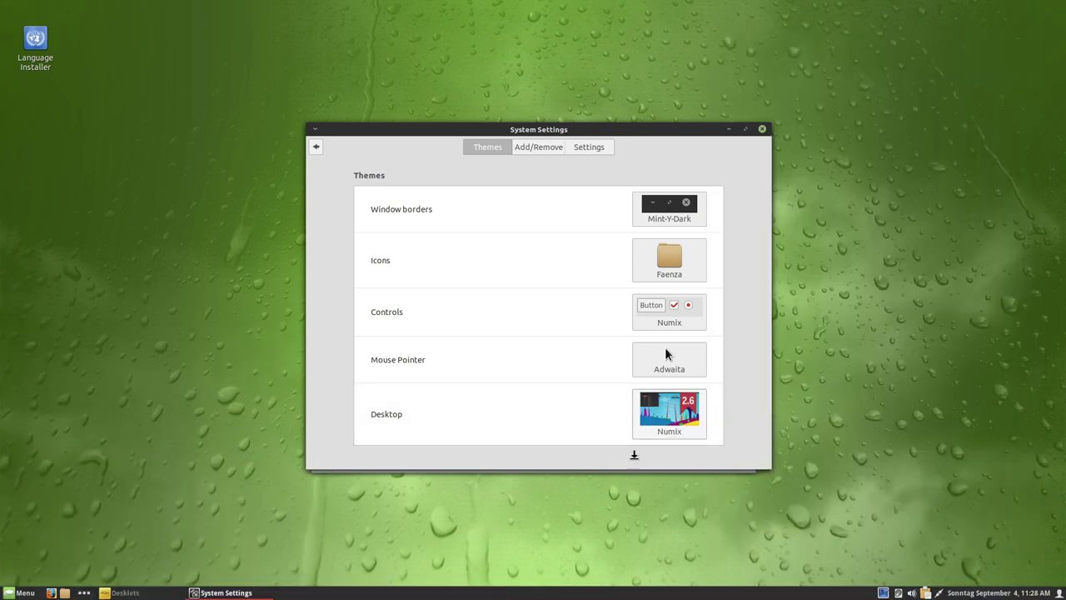
{"action": "left_click", "coordinate": [669, 414]}
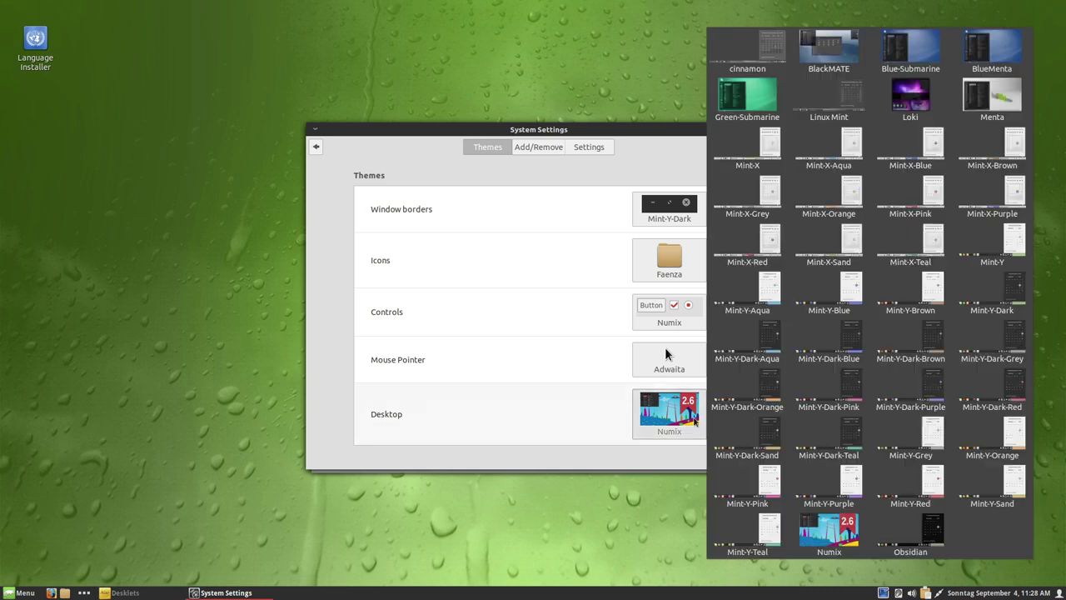
{"action": "left_click", "coordinate": [913, 526]}
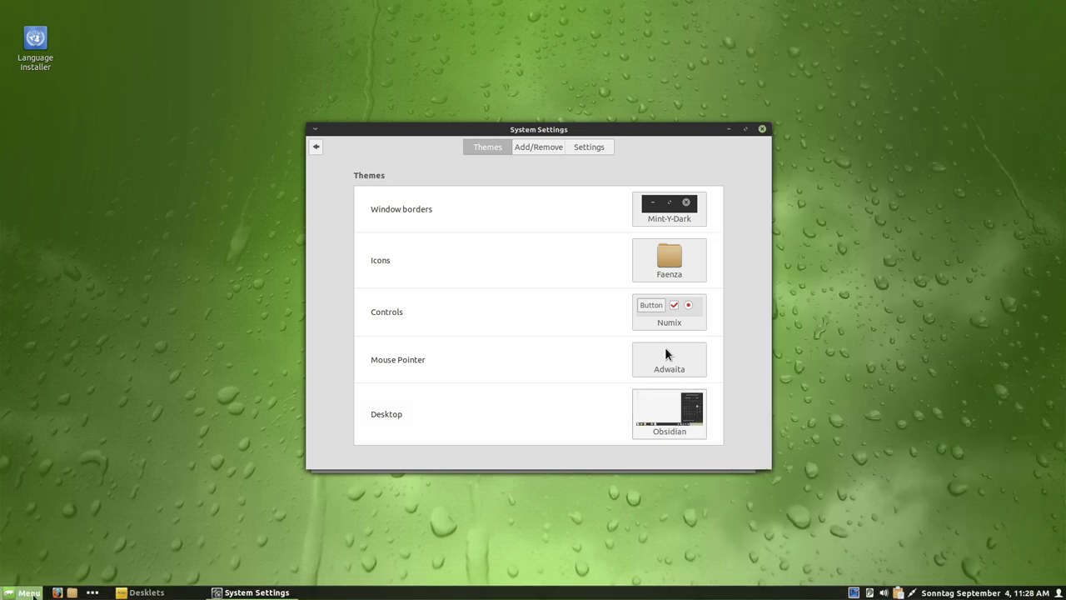
{"action": "left_click", "coordinate": [23, 592]}
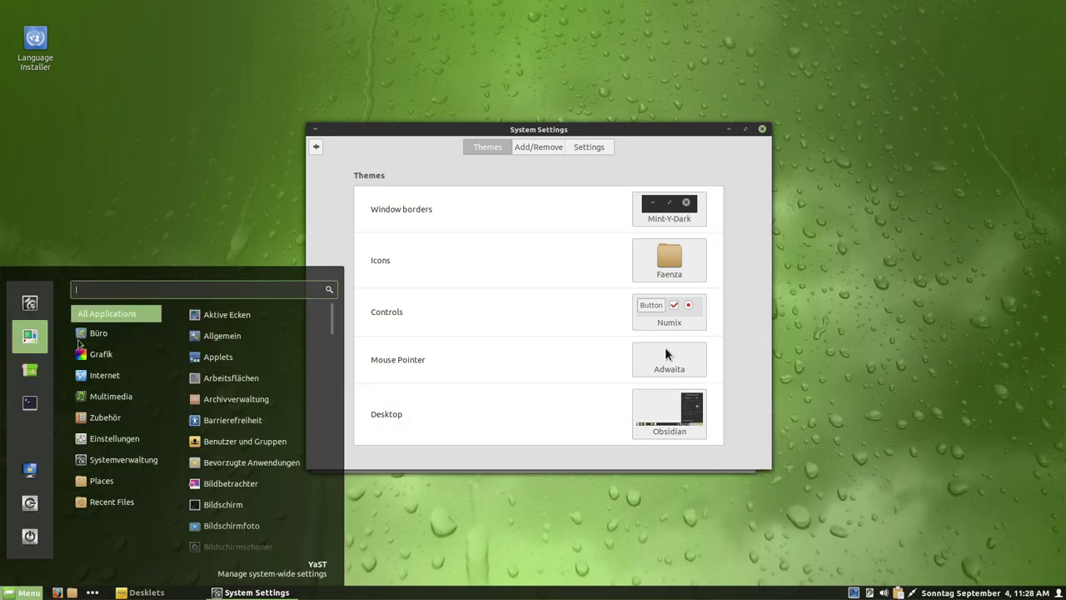
- Close System Settings and download the Disk Space desklet from the Desklets download list
{"action": "left_click", "coordinate": [575, 130]}
{"action": "left_click", "coordinate": [762, 129]}
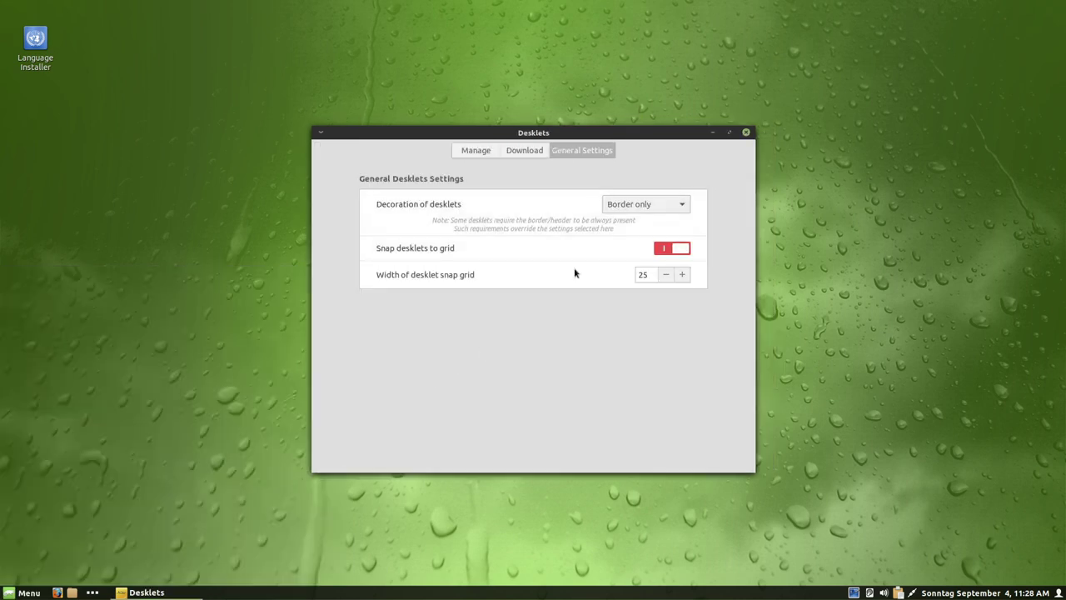
{"action": "left_click_drag", "start_coordinate": [553, 131], "coordinate": [599, 117]}
{"action": "left_click", "coordinate": [517, 137]}
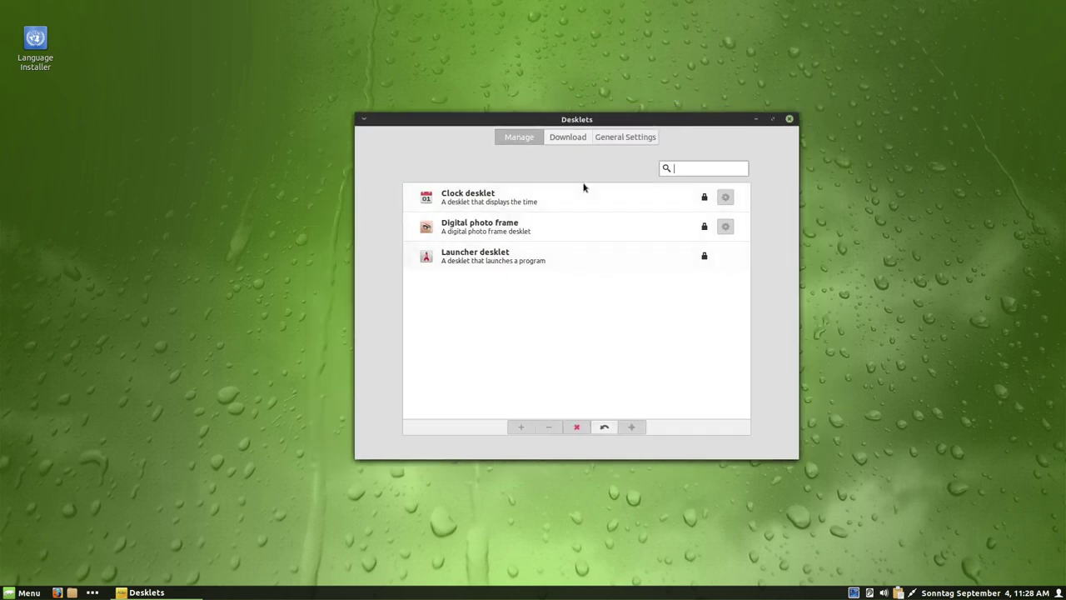
{"action": "left_click", "coordinate": [570, 142]}
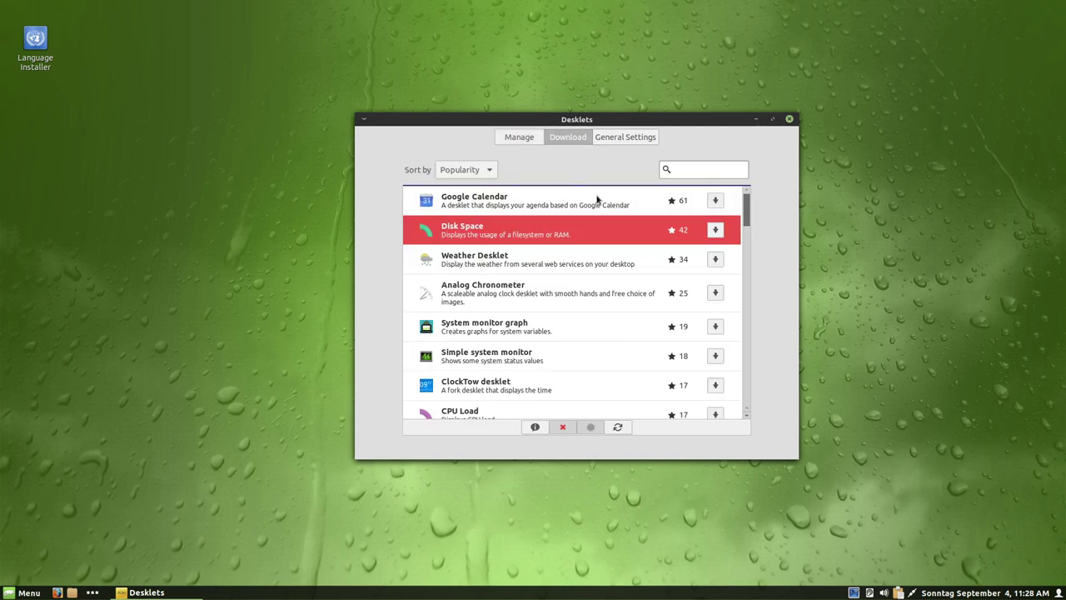
{"action": "left_click", "coordinate": [715, 230]}
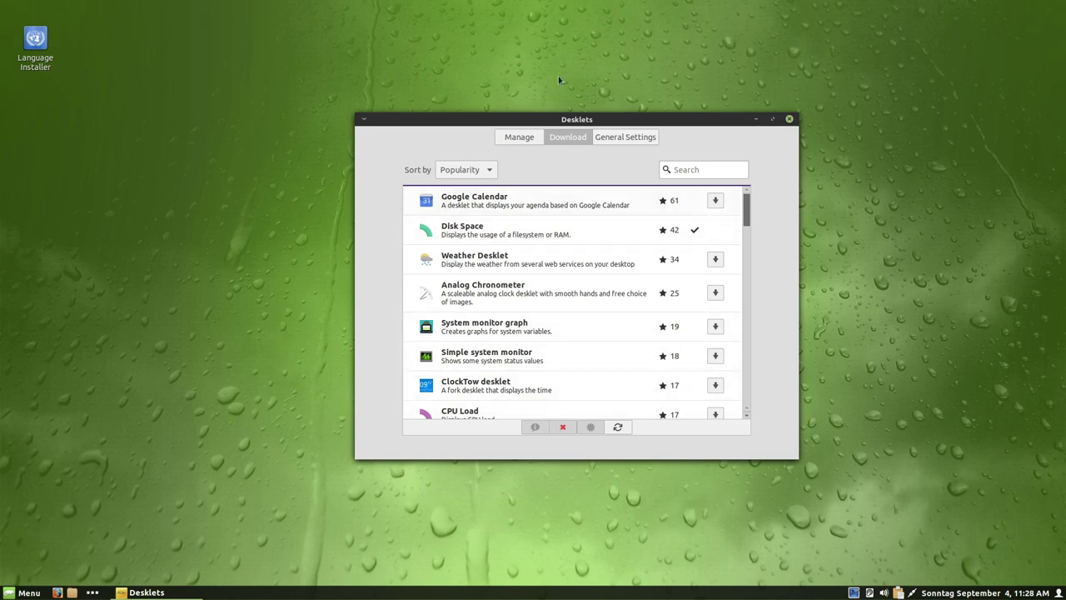
- Add the installed Speicherplatzanzeige desklet to the desktop
{"action": "left_click_drag", "start_coordinate": [570, 119], "coordinate": [555, 72]}
{"action": "left_click", "coordinate": [481, 123]}
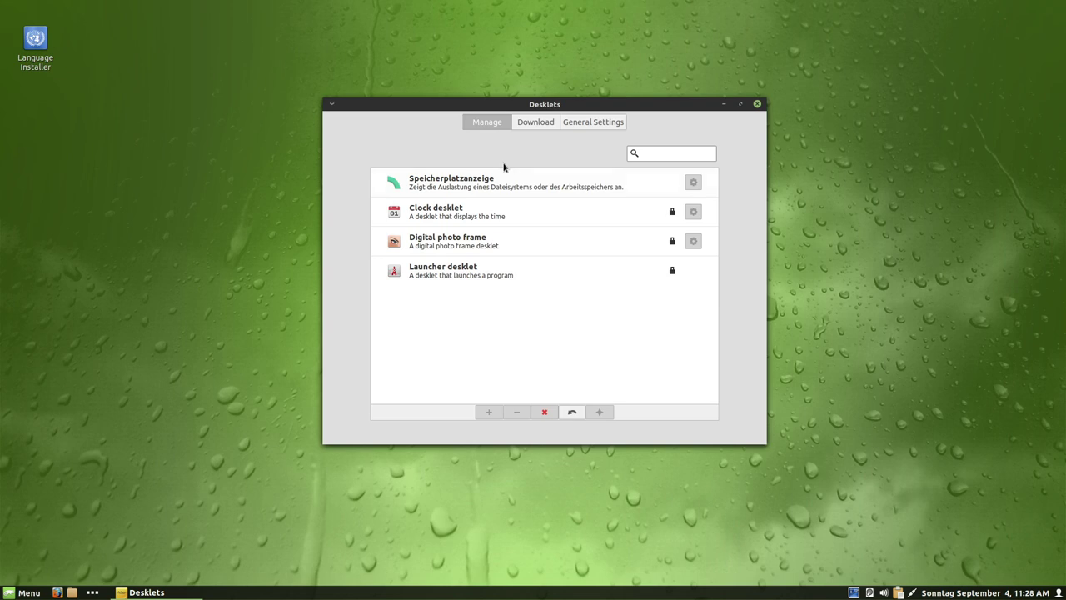
{"action": "double_click", "coordinate": [524, 184]}
- Test the desklet by opening the root folder in the file manager twice and closing it
{"action": "left_click_drag", "start_coordinate": [521, 107], "coordinate": [658, 111]}
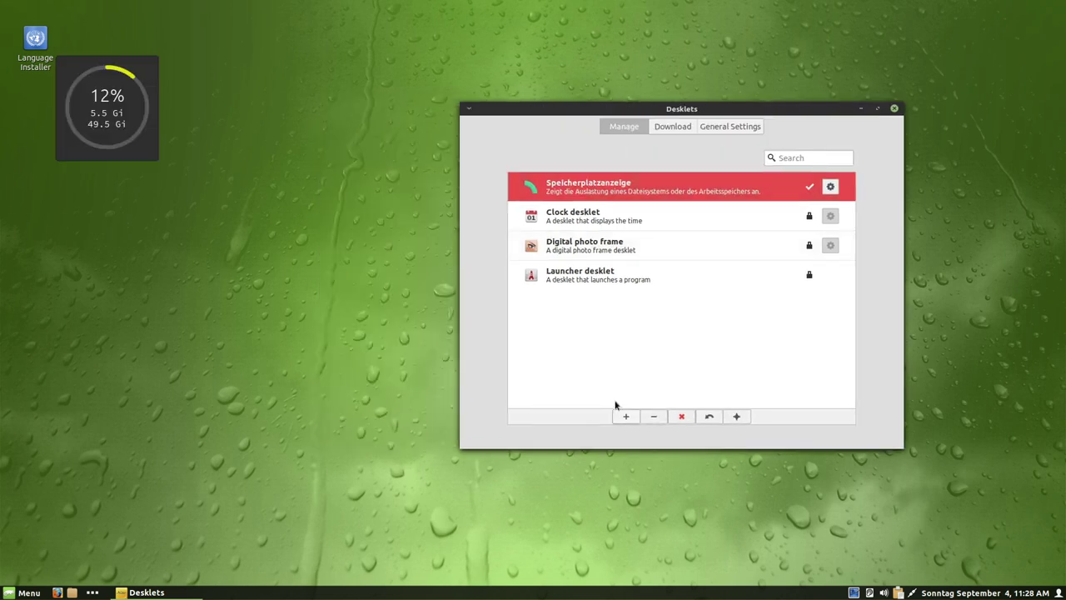
{"action": "left_click", "coordinate": [137, 150]}
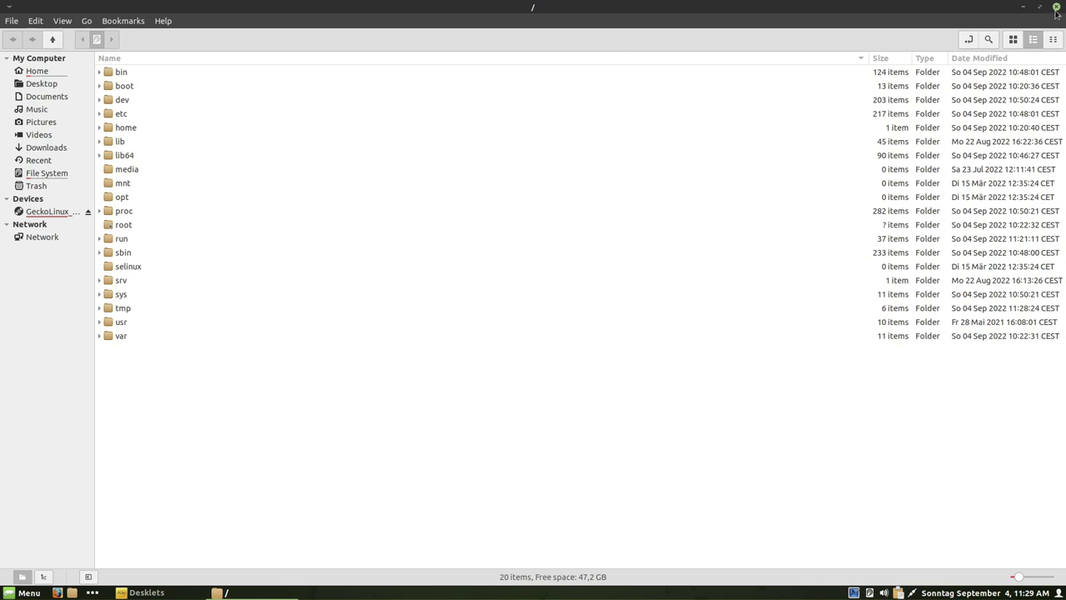
{"action": "left_click", "coordinate": [1056, 8]}
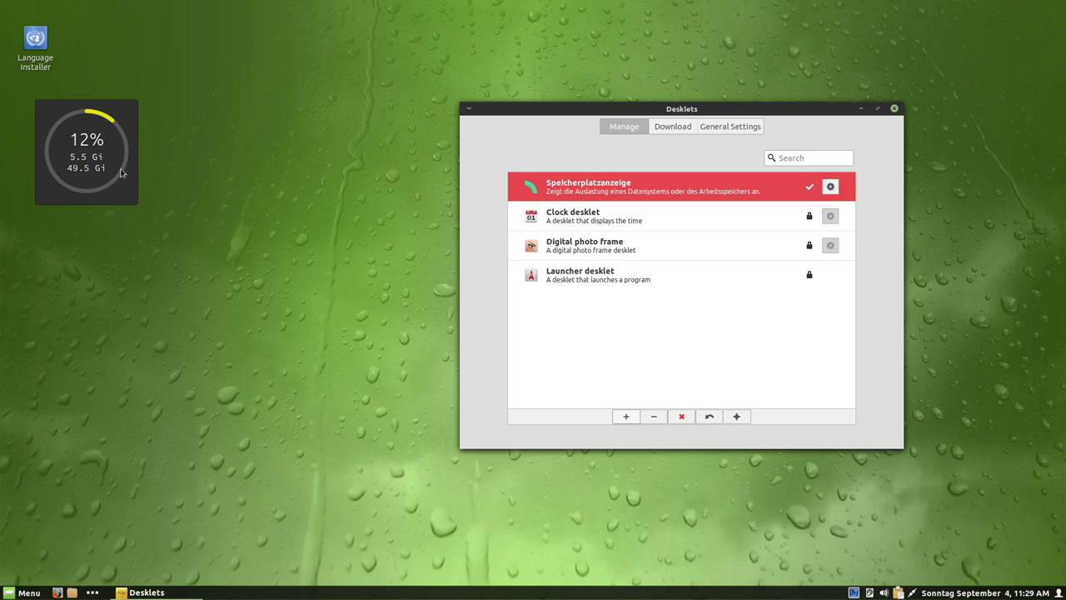
{"action": "left_click", "coordinate": [87, 162]}
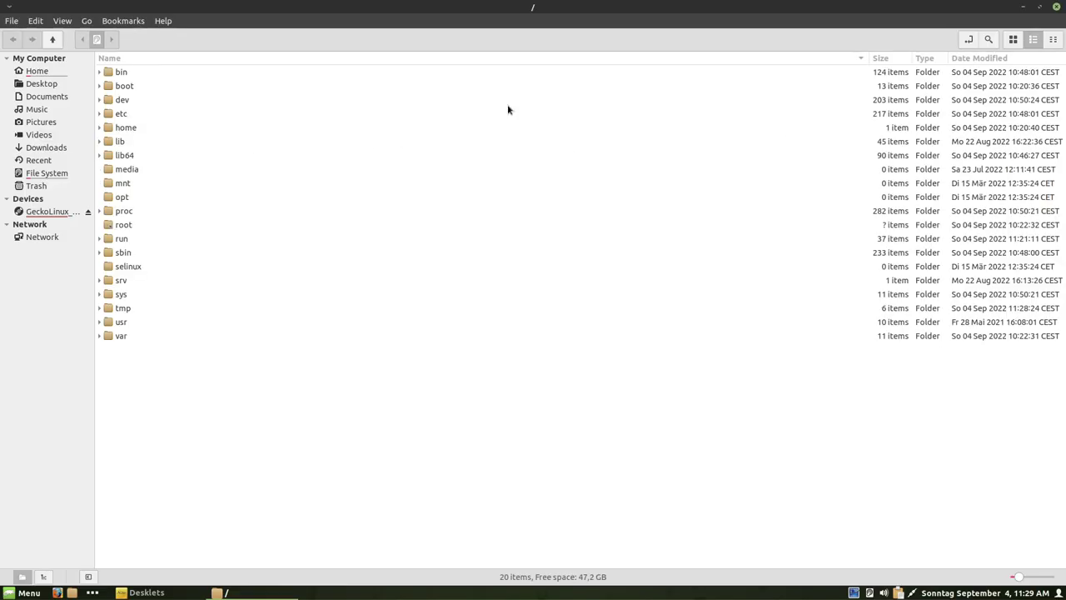
{"action": "left_click", "coordinate": [1057, 6]}
- Move the disk space desklet onto the green desktop and open its settings window
{"action": "left_click_drag", "start_coordinate": [87, 144], "coordinate": [216, 186]}
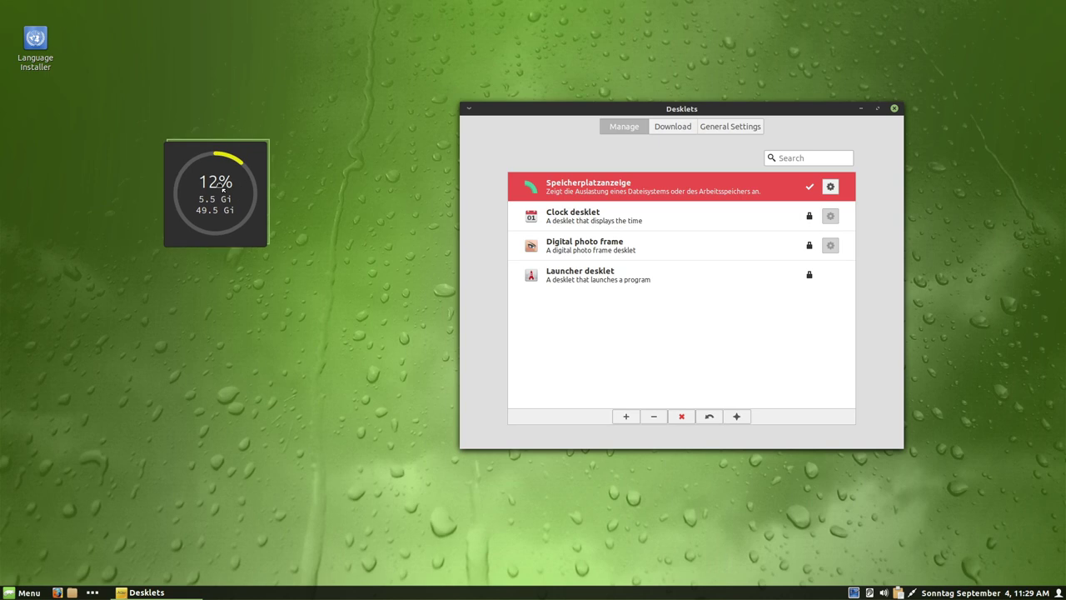
{"action": "left_click", "coordinate": [831, 186]}
{"action": "left_click_drag", "start_coordinate": [252, 38], "coordinate": [721, 80]}
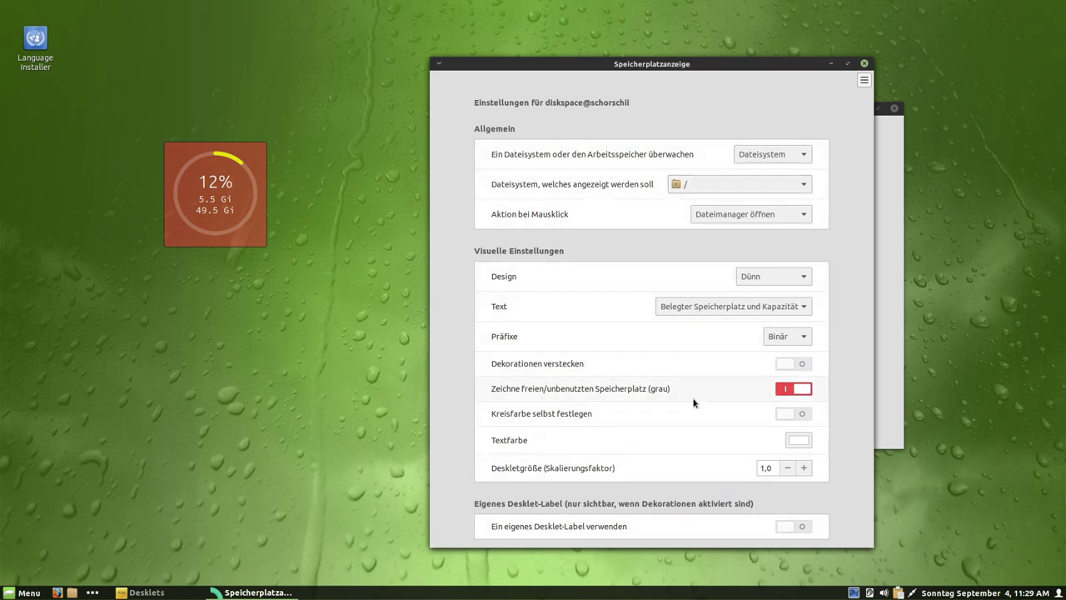
- Toggle the custom label on and off, try the Klassisch (Dick) and Dünn designs, and settle on Kompakt
{"action": "left_click", "coordinate": [784, 530]}
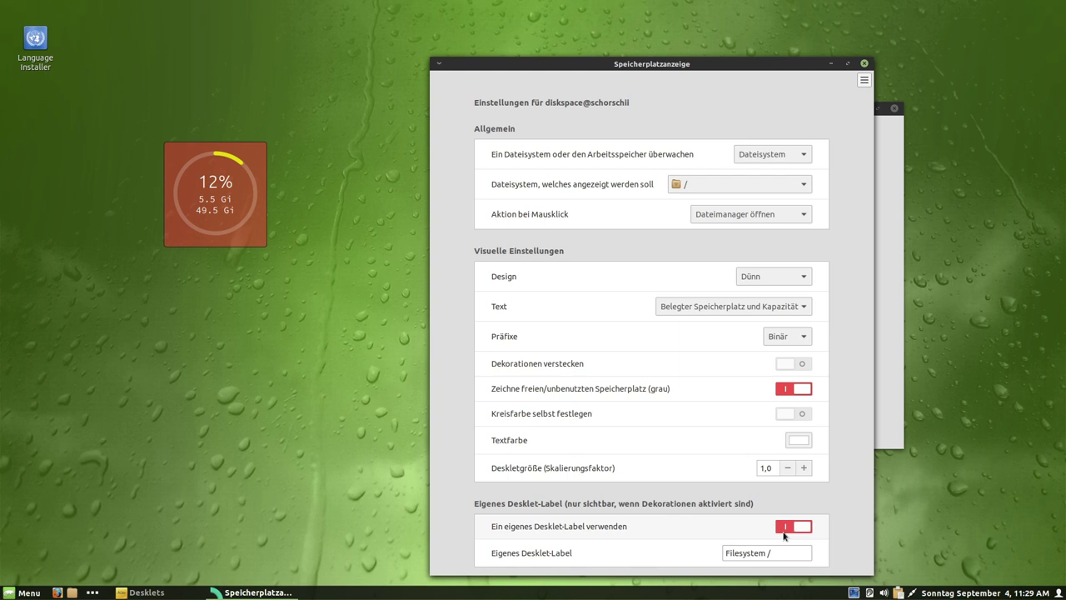
{"action": "left_click", "coordinate": [791, 530]}
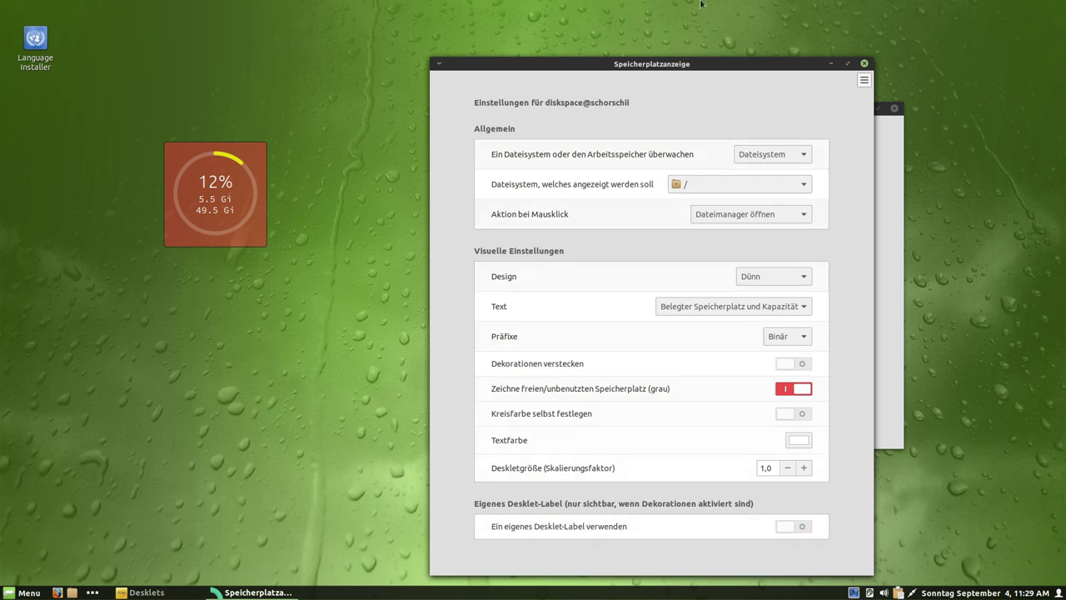
{"action": "left_click", "coordinate": [775, 276]}
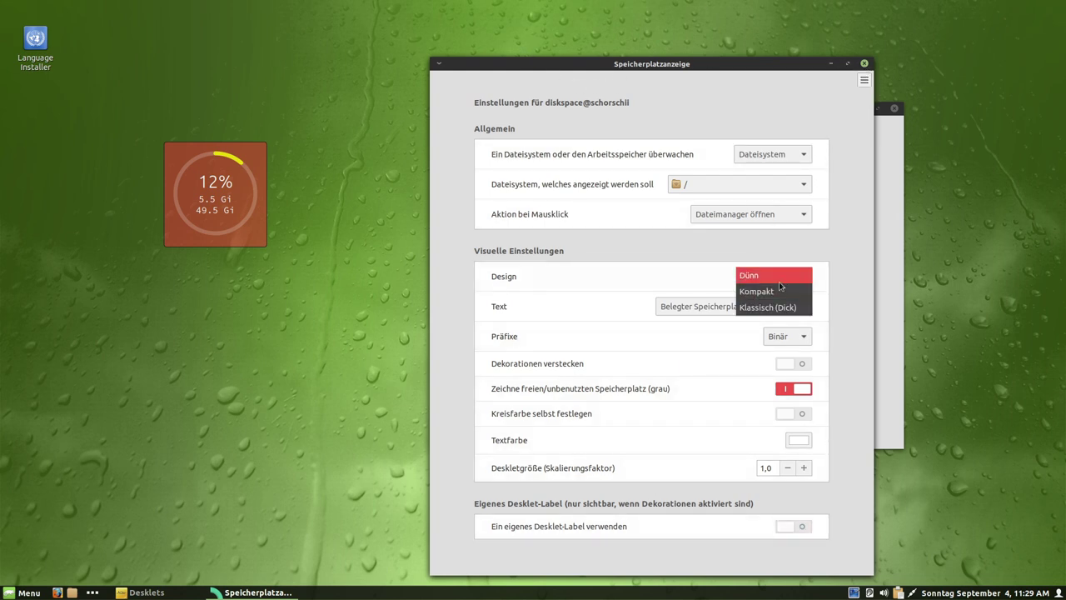
{"action": "left_click", "coordinate": [771, 293]}
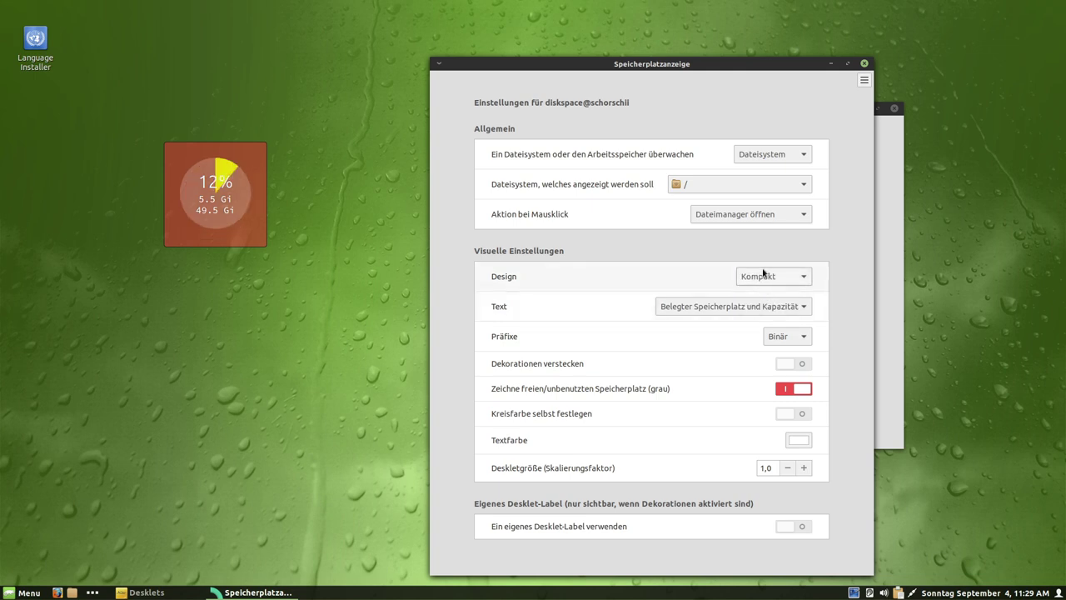
{"action": "left_click", "coordinate": [766, 278]}
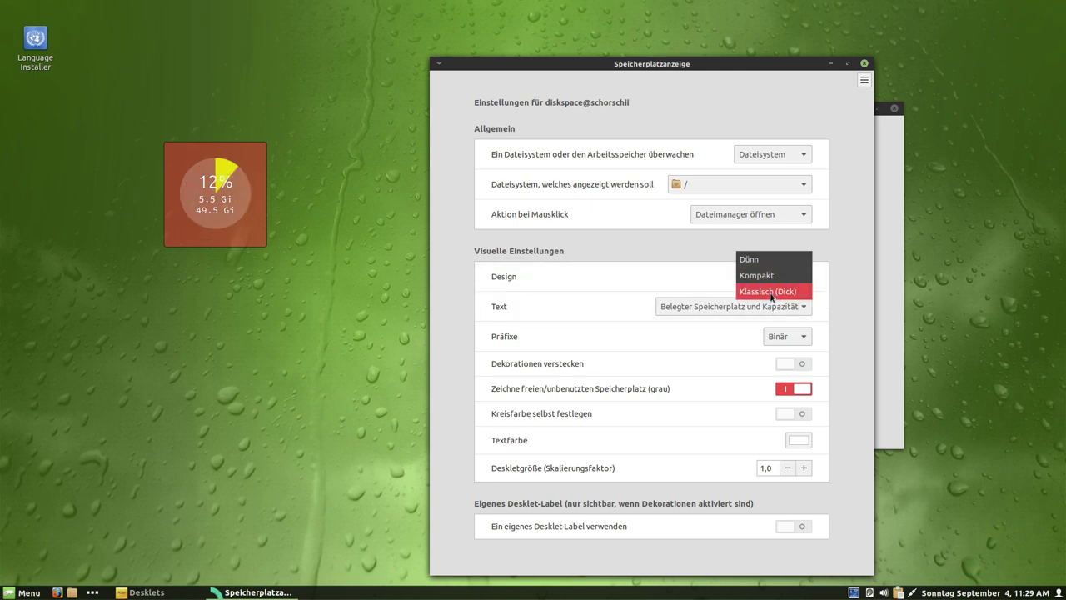
{"action": "left_click", "coordinate": [770, 291]}
{"action": "left_click", "coordinate": [776, 273]}
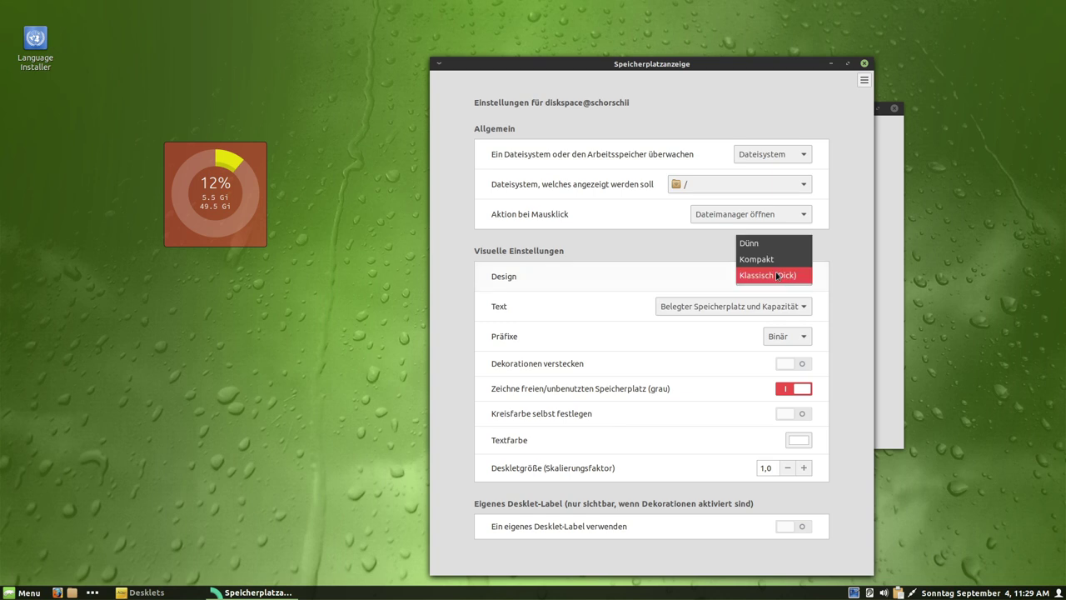
{"action": "left_click", "coordinate": [764, 242]}
{"action": "left_click", "coordinate": [776, 277]}
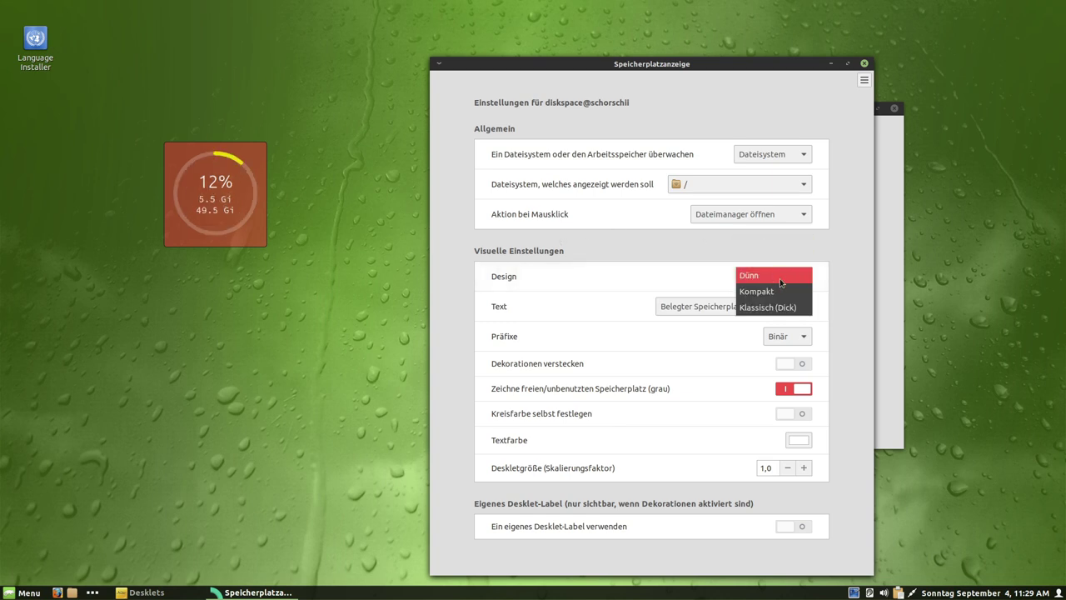
{"action": "left_click", "coordinate": [772, 294]}
- Close the desklet settings and remove the disk space desklet from the desktop
{"action": "left_click", "coordinate": [318, 281]}
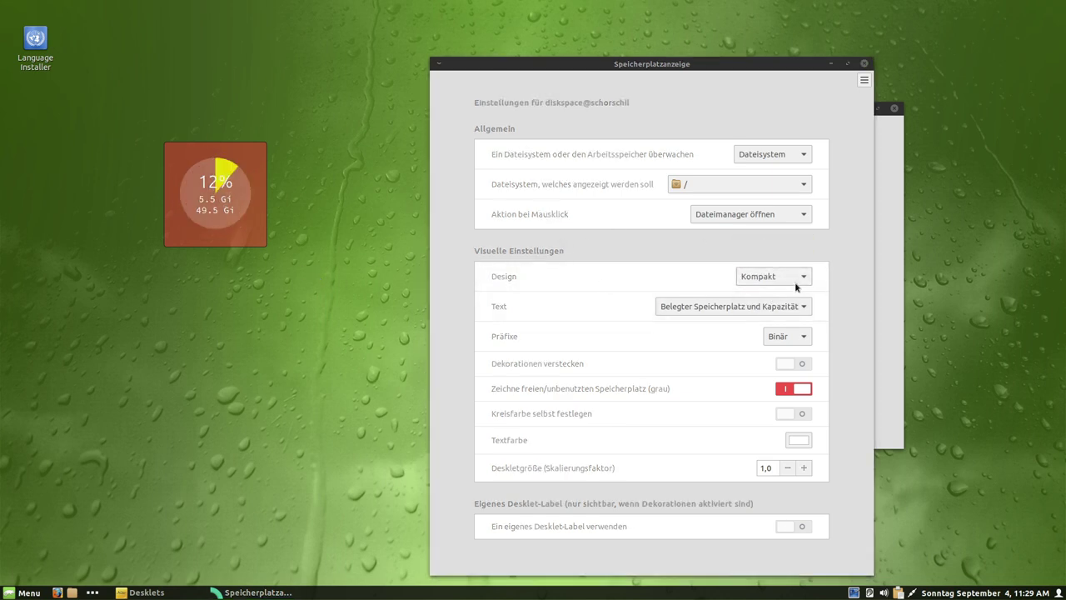
{"action": "left_click", "coordinate": [865, 64]}
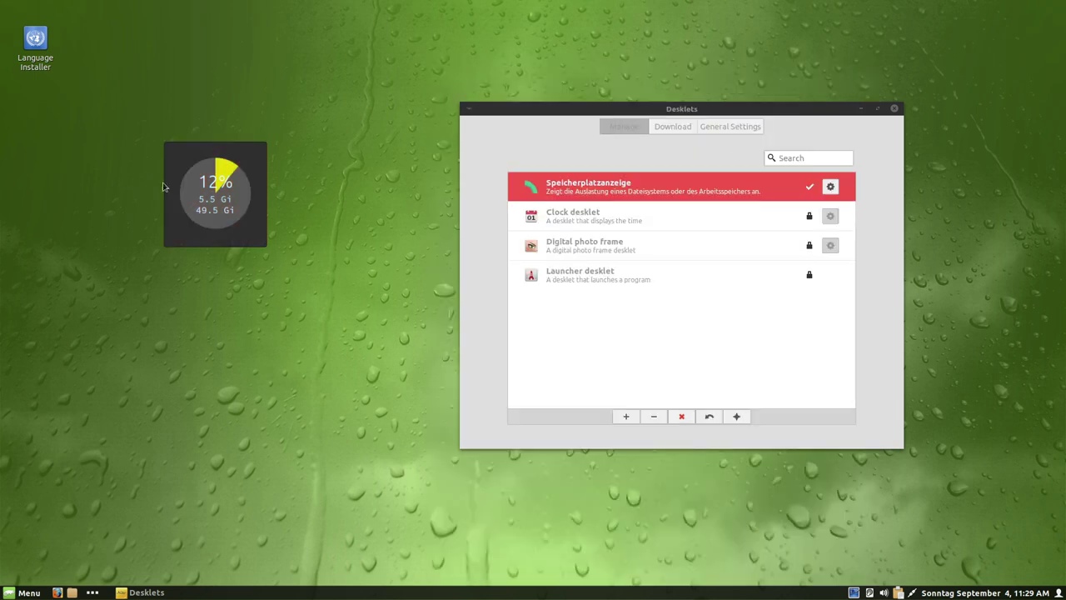
{"action": "left_click", "coordinate": [808, 193]}
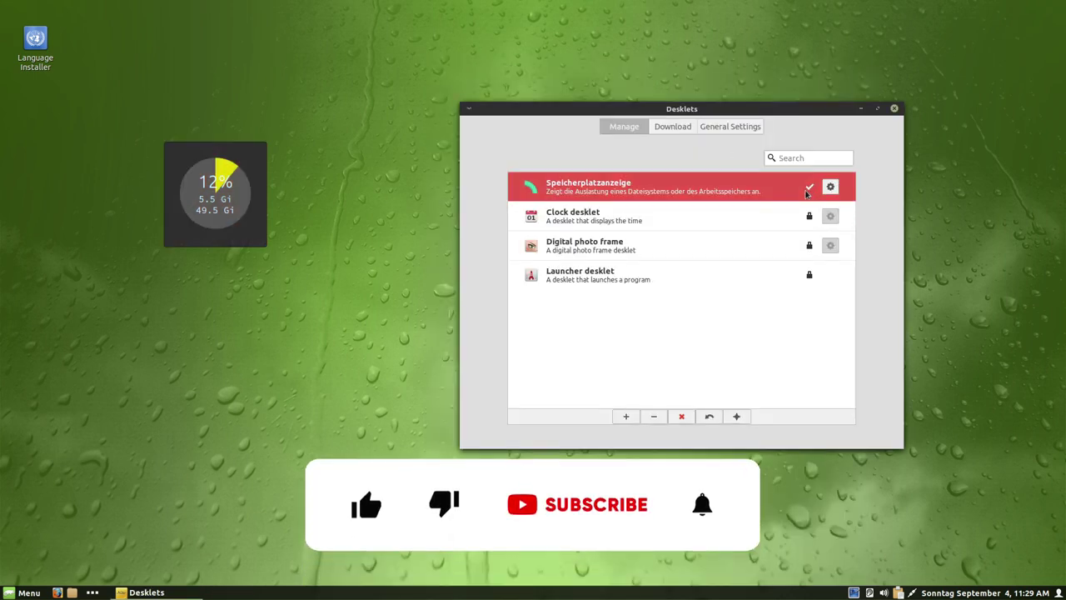
{"action": "left_click", "coordinate": [653, 417]}
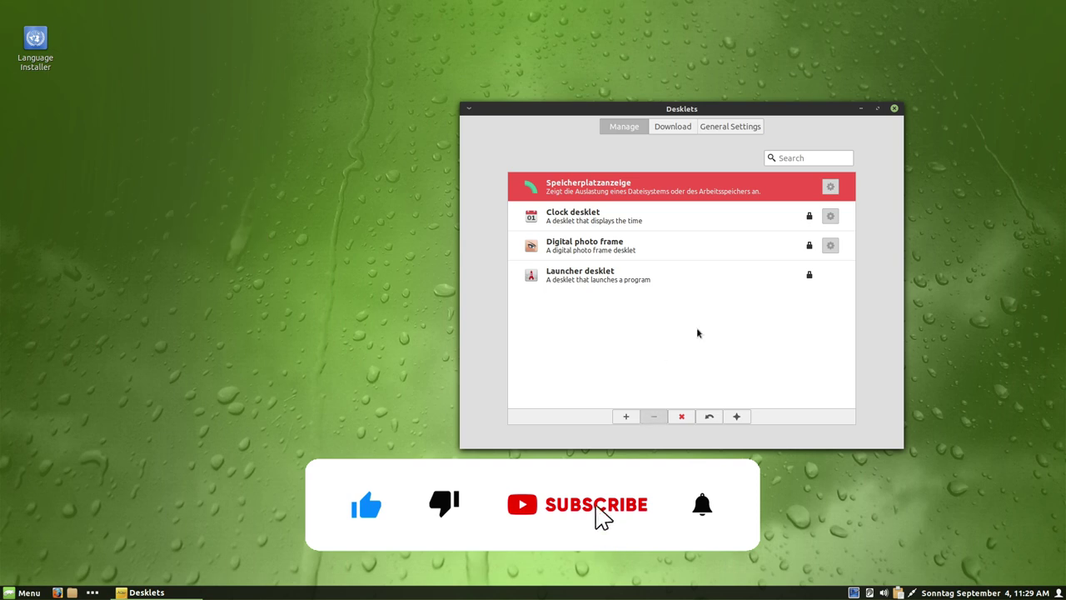
- Browse down the list of desklets available for download
{"action": "left_click", "coordinate": [673, 126]}
{"action": "scroll", "coordinate": [723, 311], "scroll_direction": "down", "scroll_amount": 4}
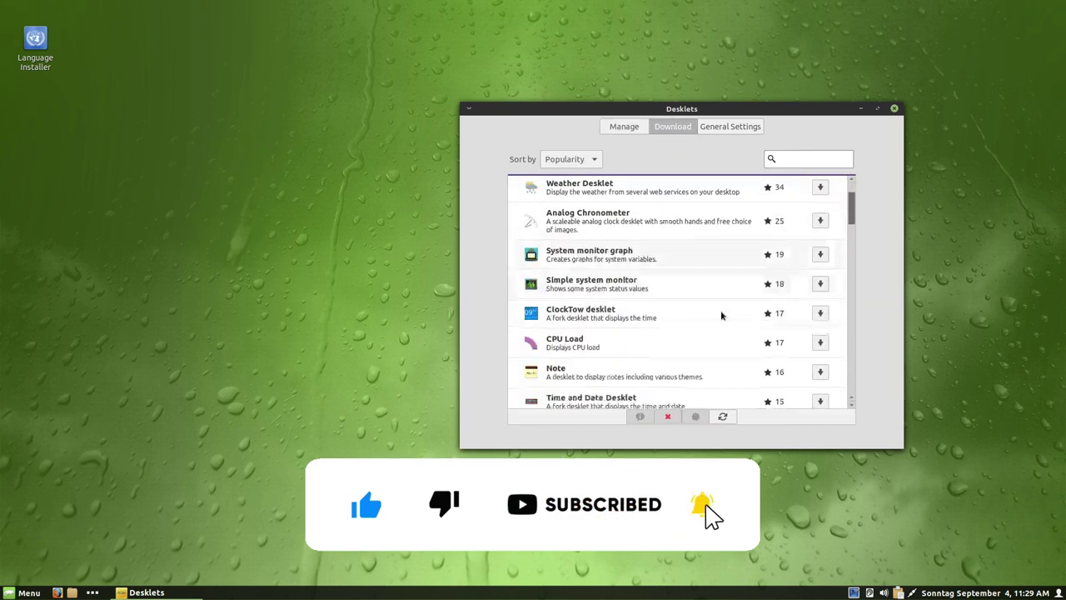
{"action": "scroll", "coordinate": [720, 310], "scroll_direction": "down", "scroll_amount": 5}
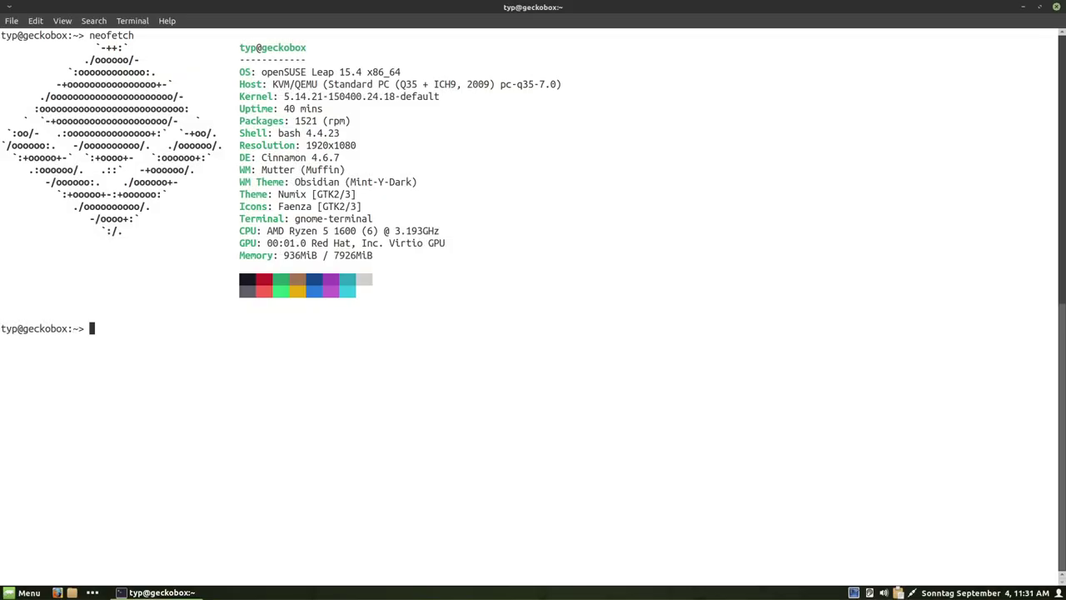